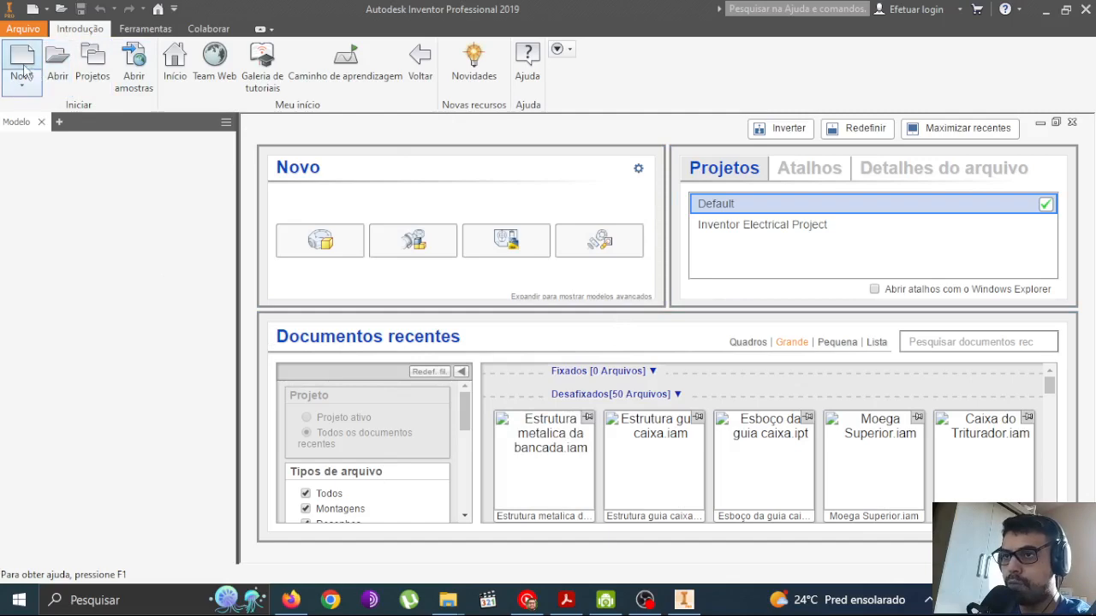
Step: Open the dialog for creating a new file and move it nearer the middle of the screen
click(25, 72)
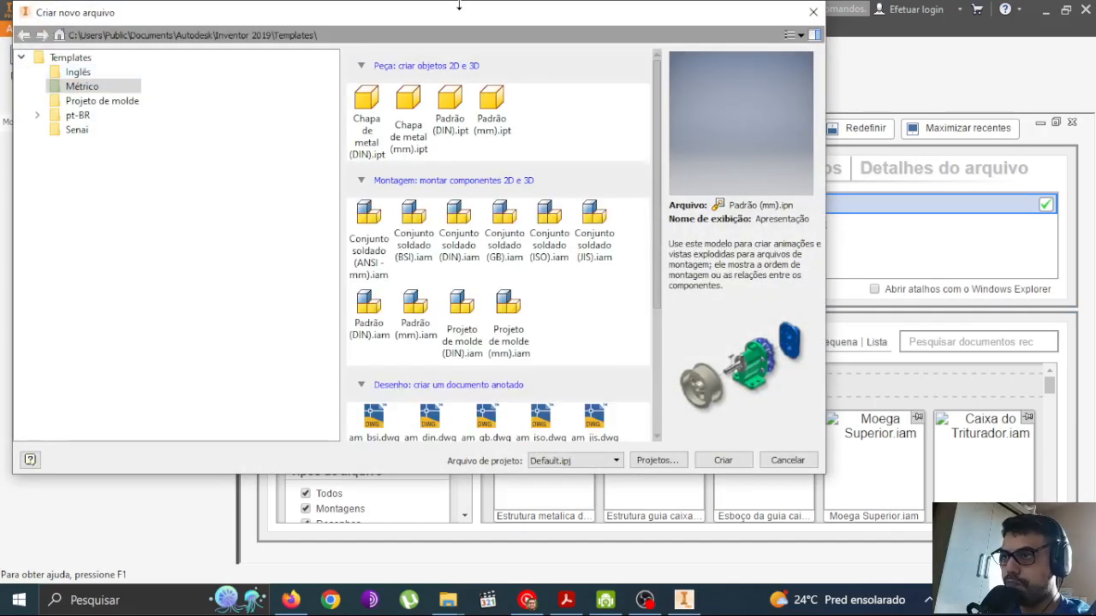
drag(490, 20, 619, 77)
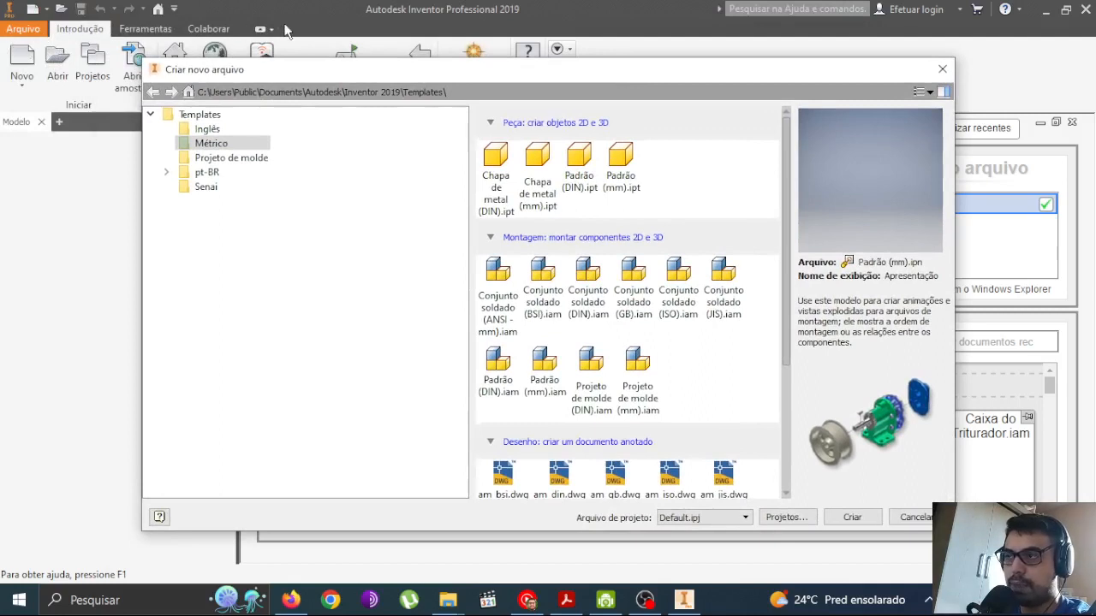
Step: Look through the template folders Inglês, Métrico, Projeto de molde, pt-BR and Senai
click(219, 131)
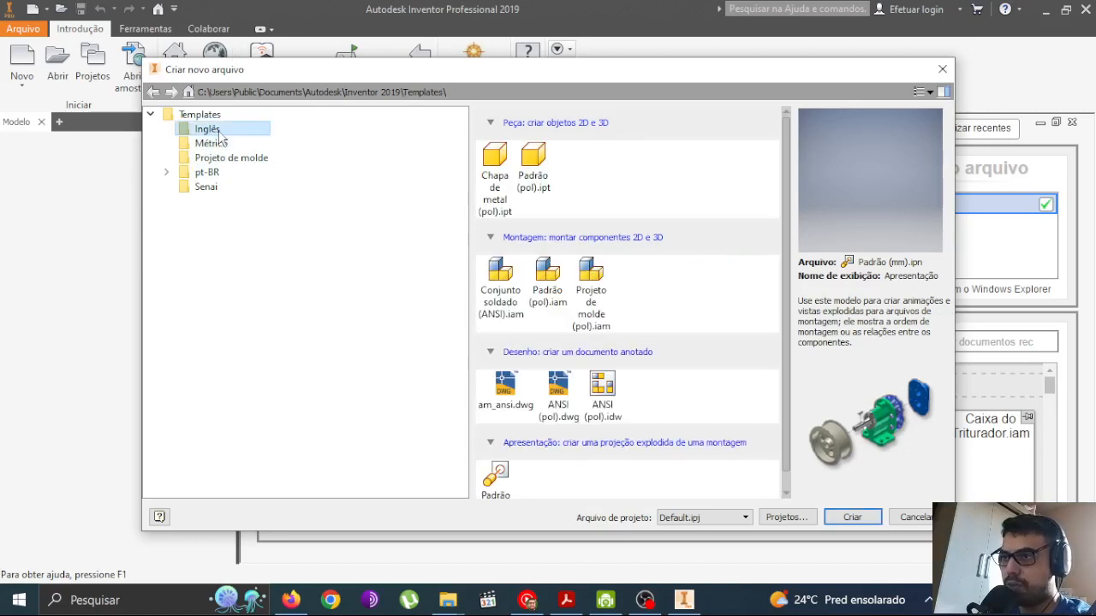
click(217, 144)
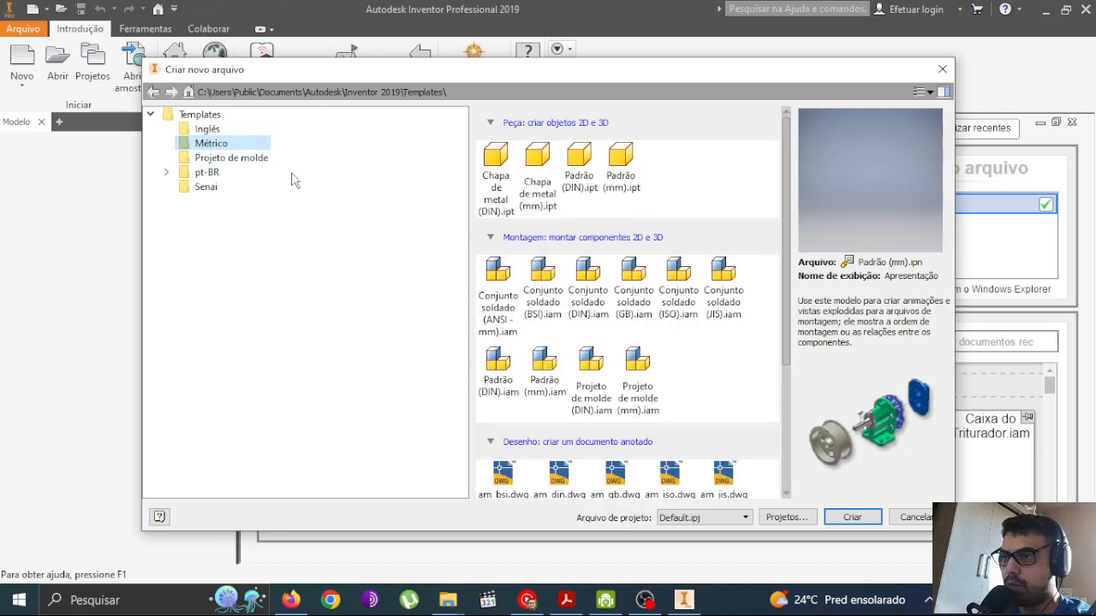
click(257, 161)
click(214, 173)
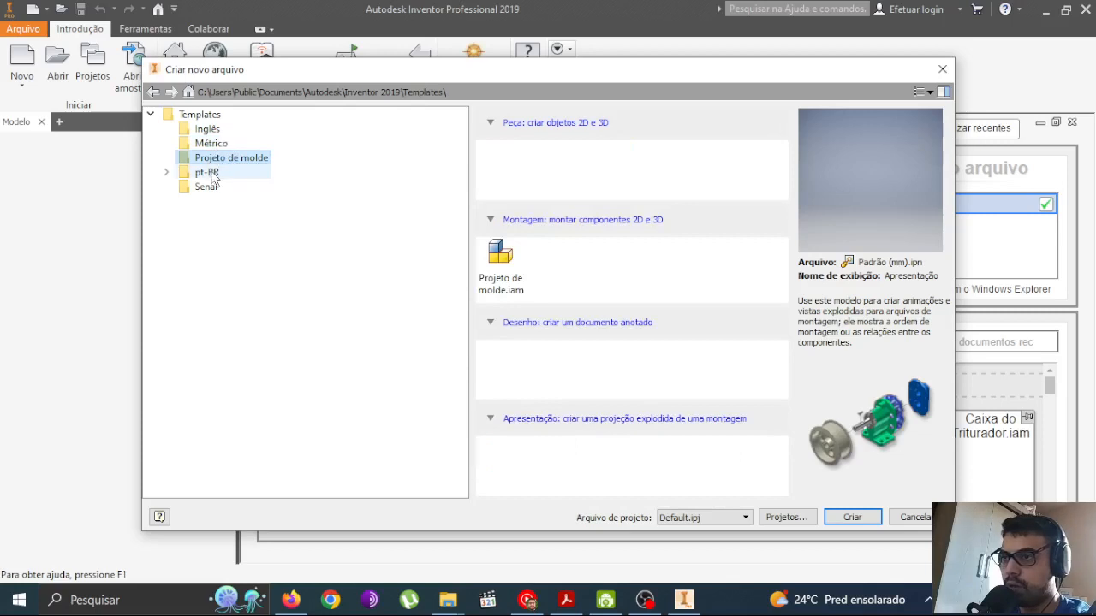
click(203, 188)
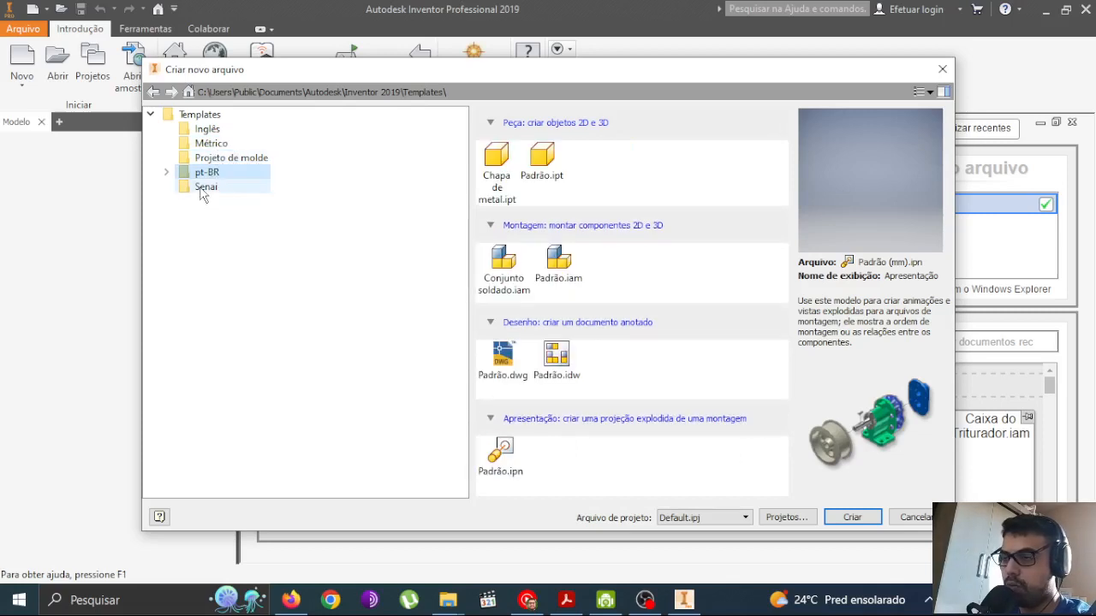
click(206, 129)
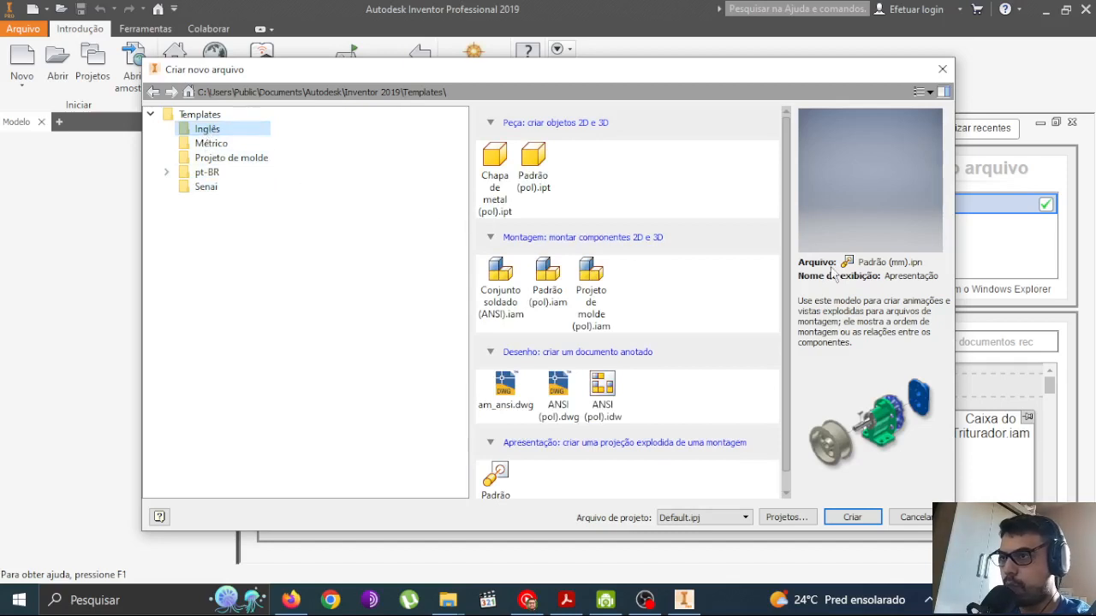
Step: Examine the Métrico folder's part, assembly, drawing and presentation templates, including the details of Padrão (mm).ipt and Padrão (mm).iam
click(211, 143)
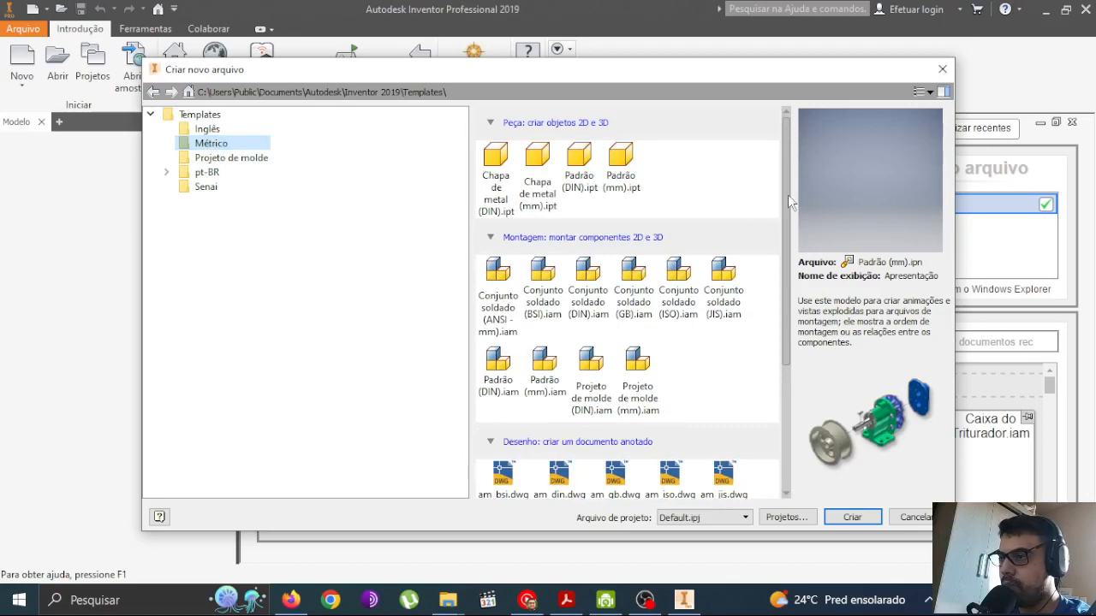
mouse_move(788, 194)
mouse_down()
mouse_move(780, 345)
mouse_move(792, 173)
mouse_up()
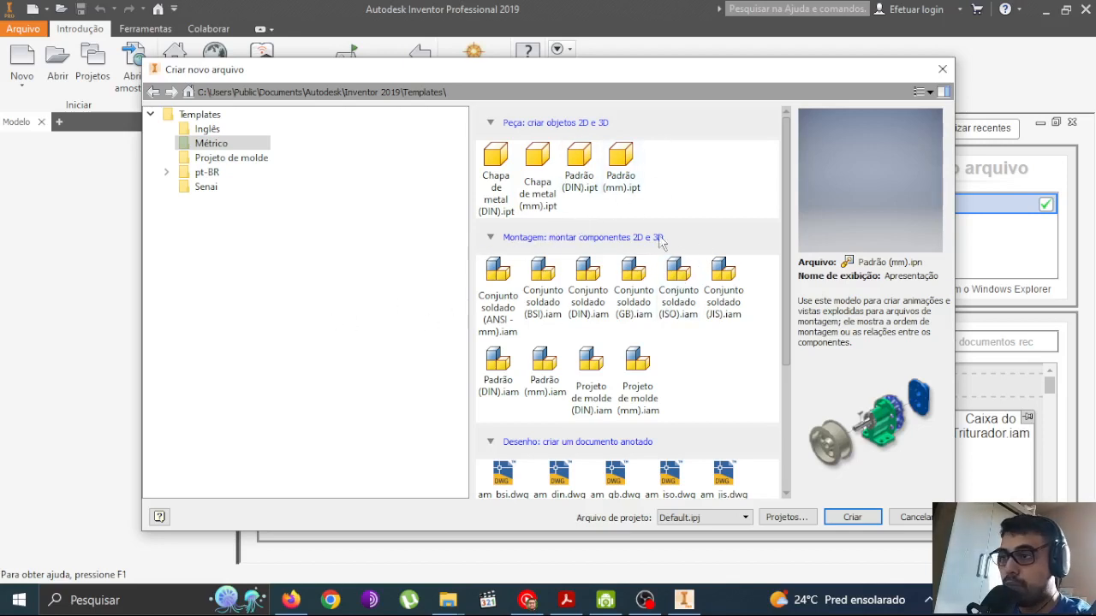
scroll(629, 262, down, 1)
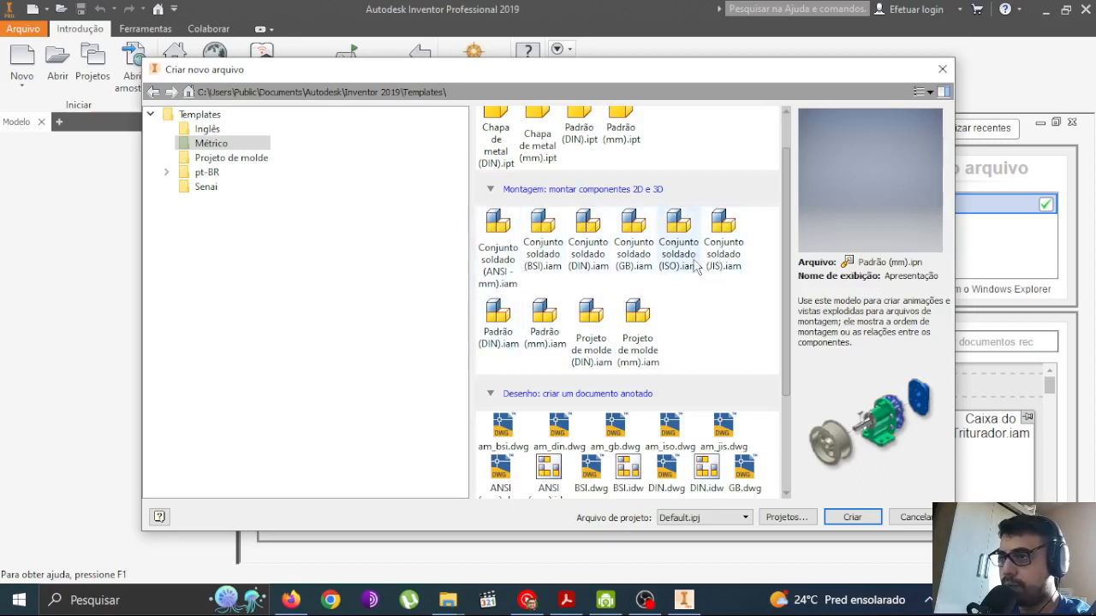
scroll(695, 267, up, 1)
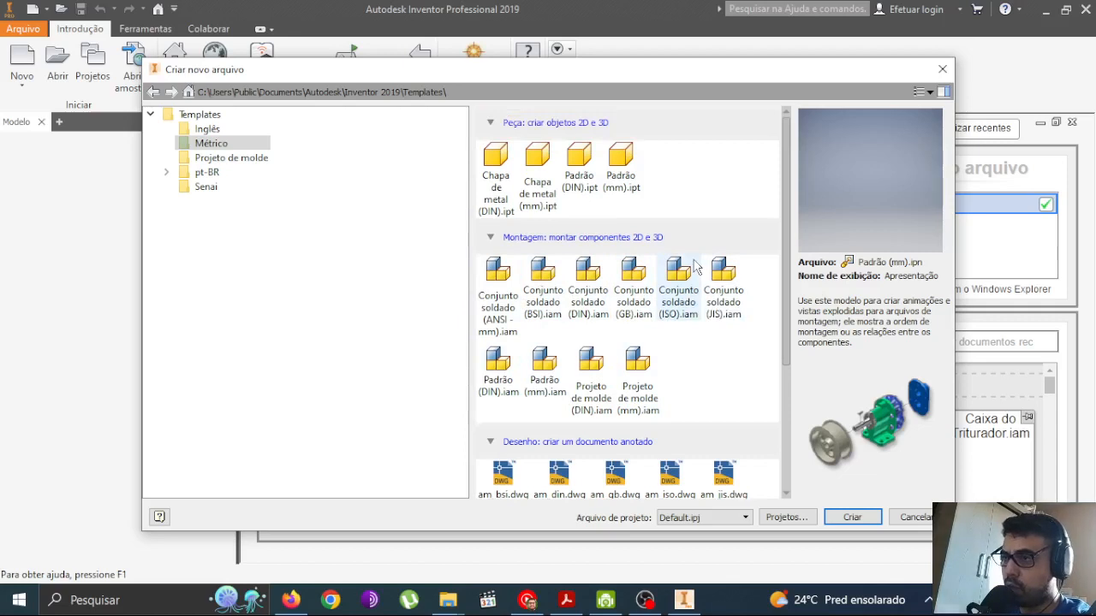
click(621, 158)
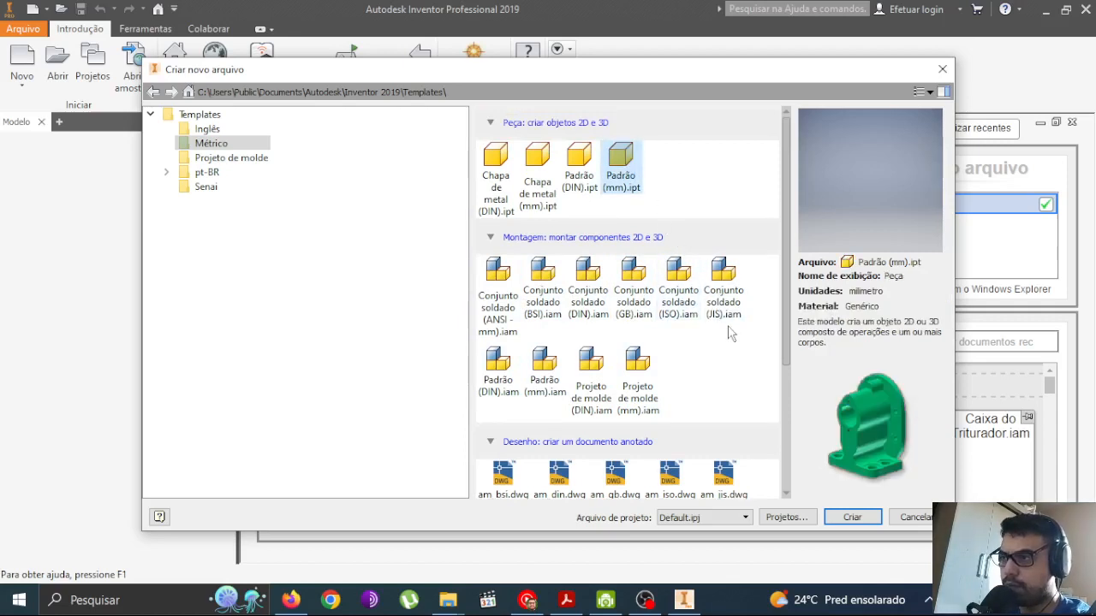
click(537, 368)
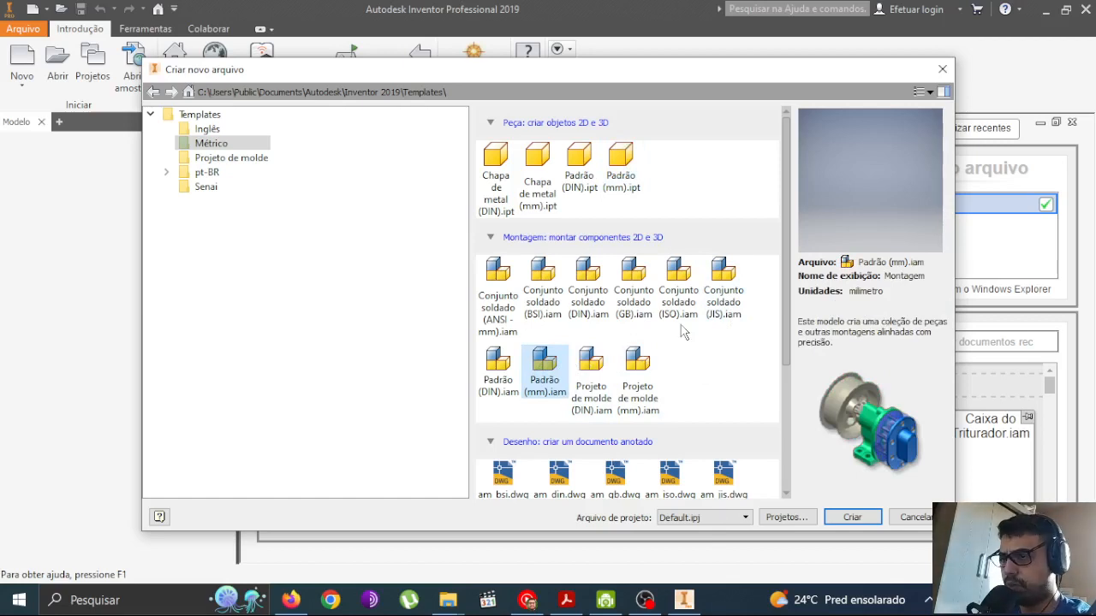
scroll(685, 333, down, 2)
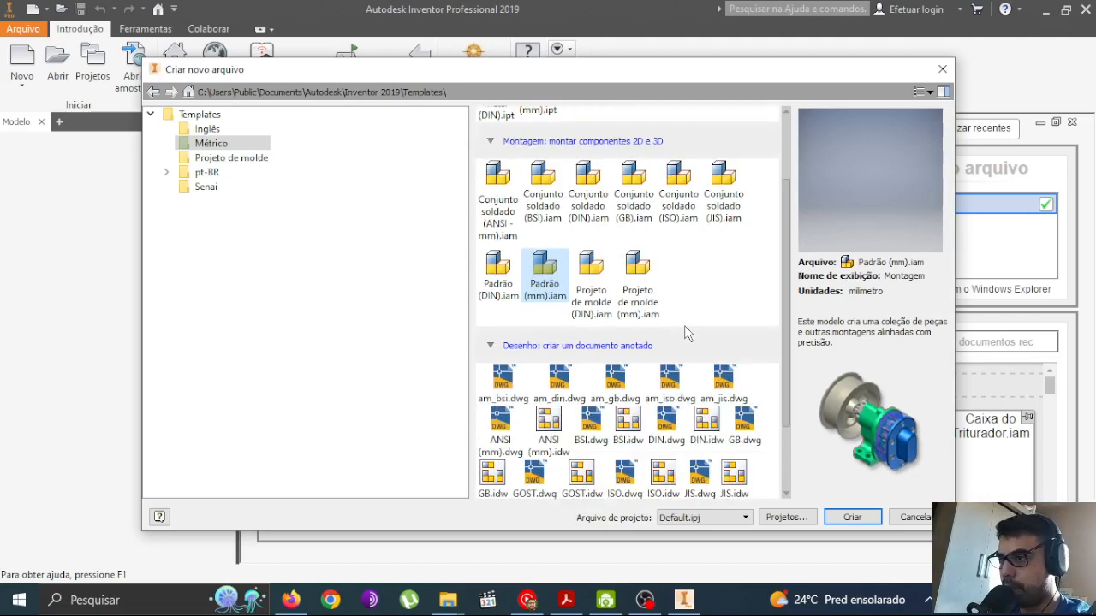
scroll(694, 263, down, 2)
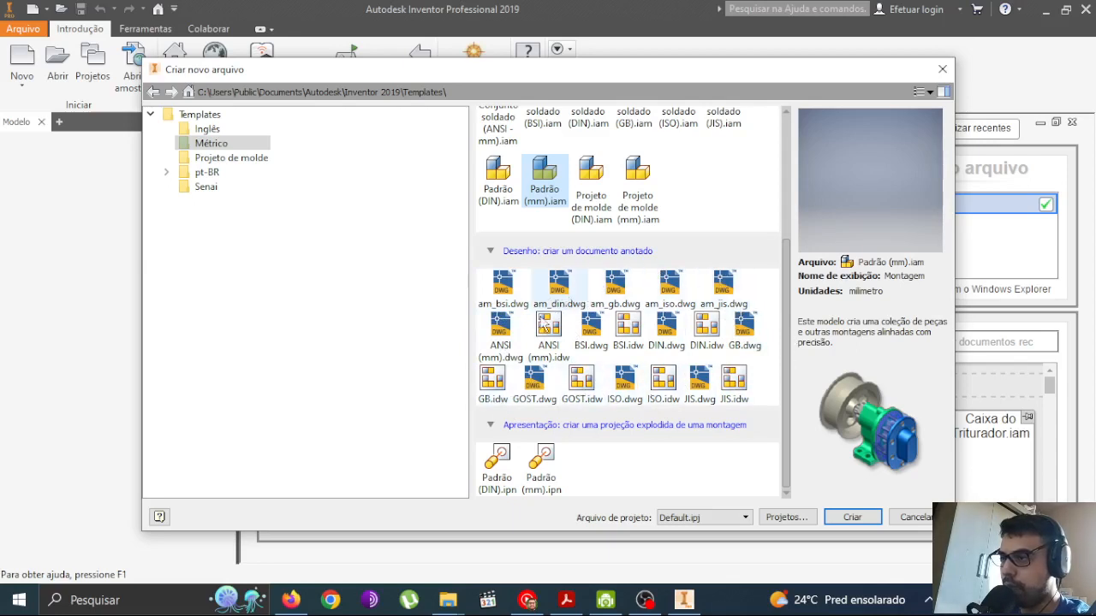
scroll(599, 324, up, 1)
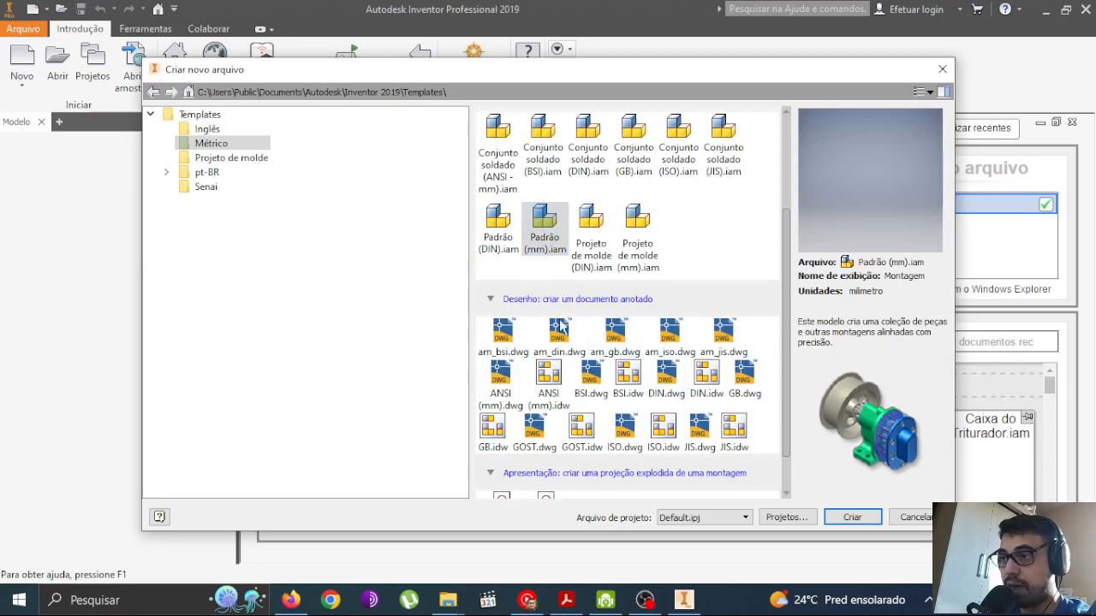
Step: View the drawing templates in the Senai folder and the inch-based templates in the Inglês folder
click(210, 190)
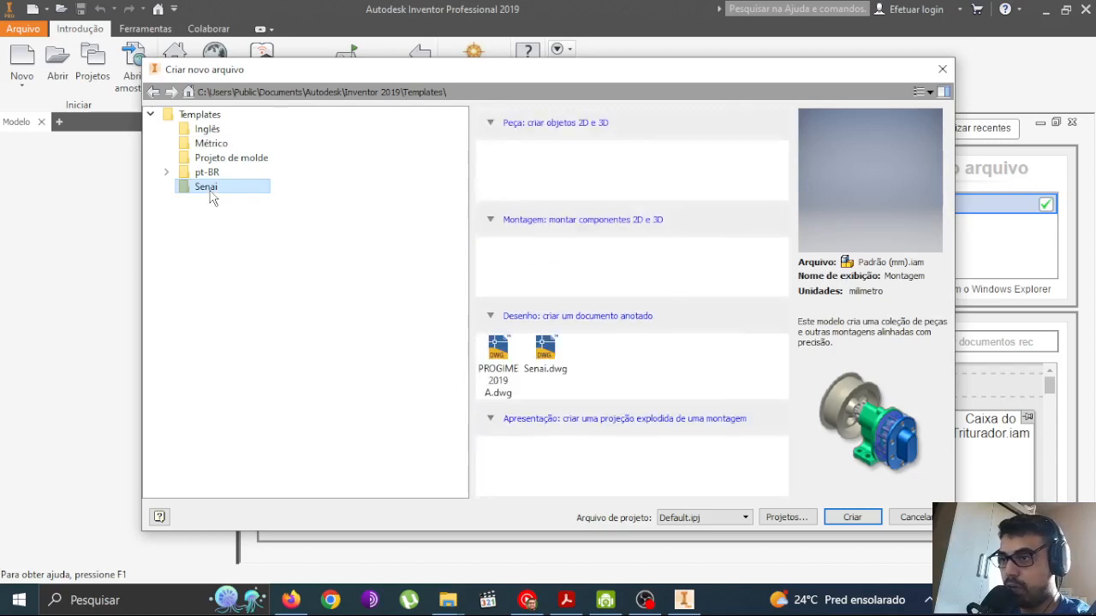
click(225, 146)
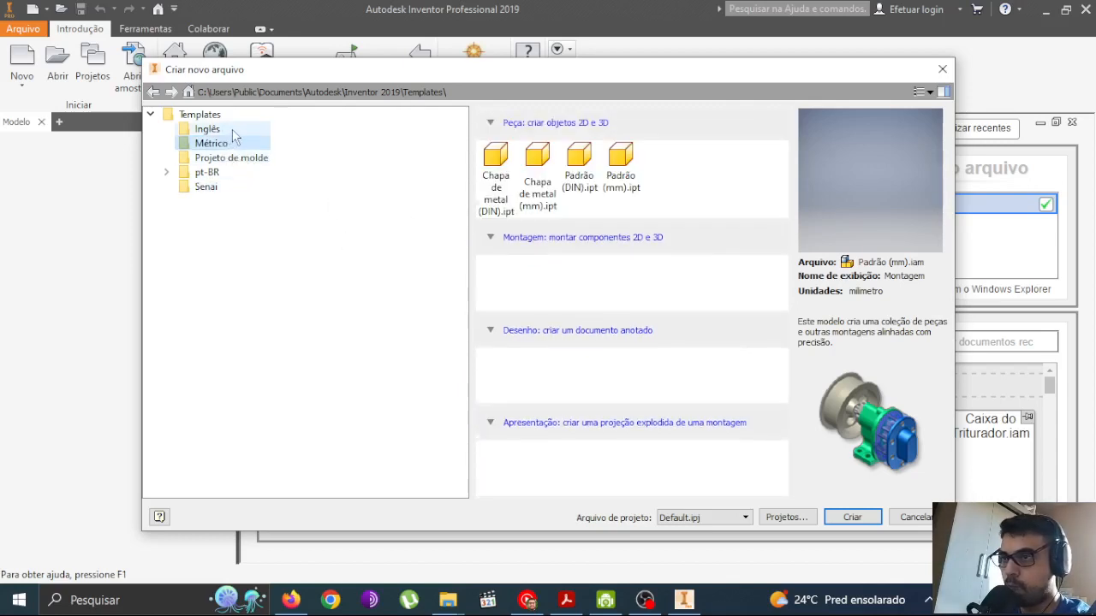
click(232, 130)
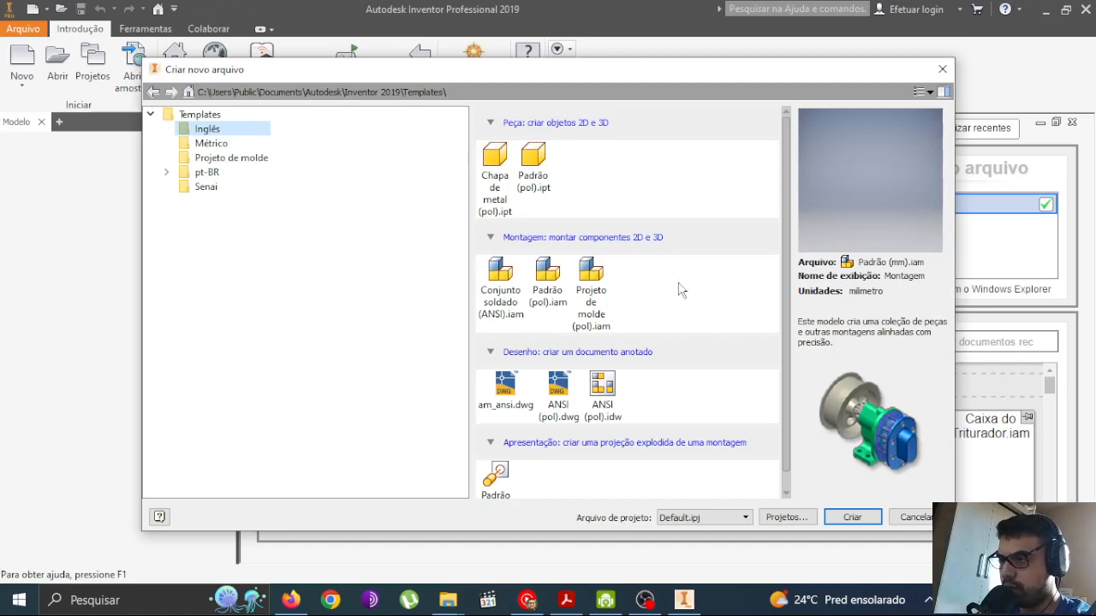
scroll(685, 295, down, 1)
scroll(710, 317, up, 1)
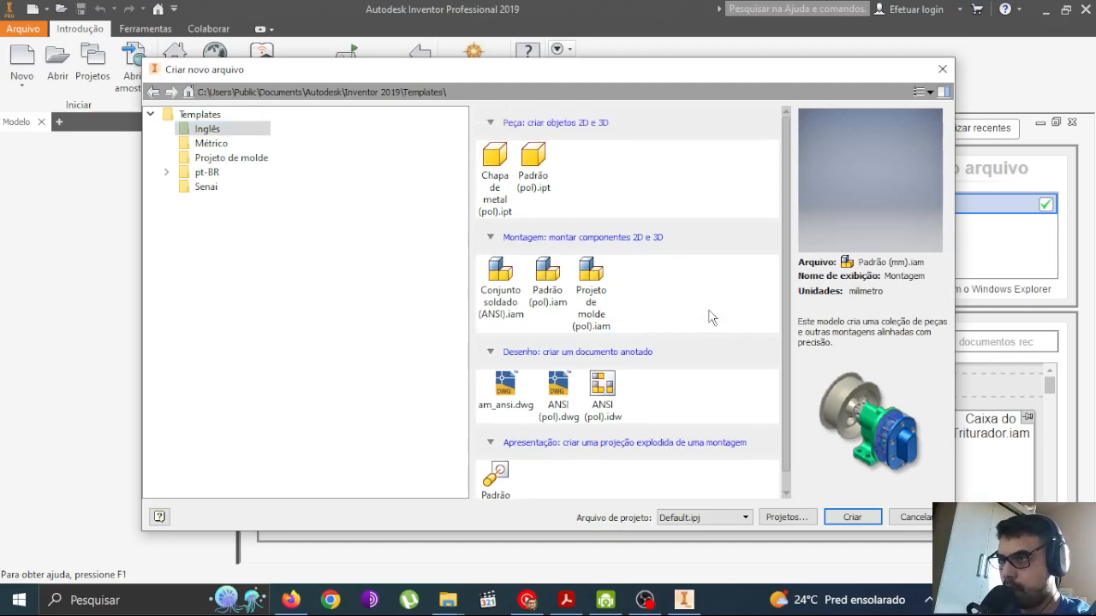
scroll(630, 329, down, 1)
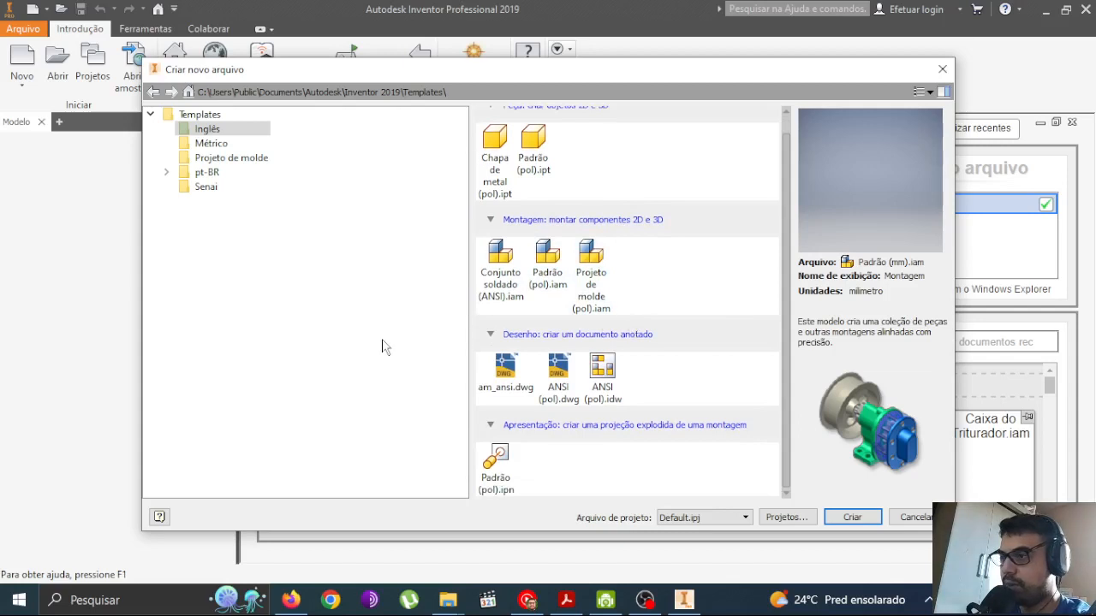
Step: Return to the Métrico folder and review its template categories, viewing the millimetre part and assembly templates again
click(210, 143)
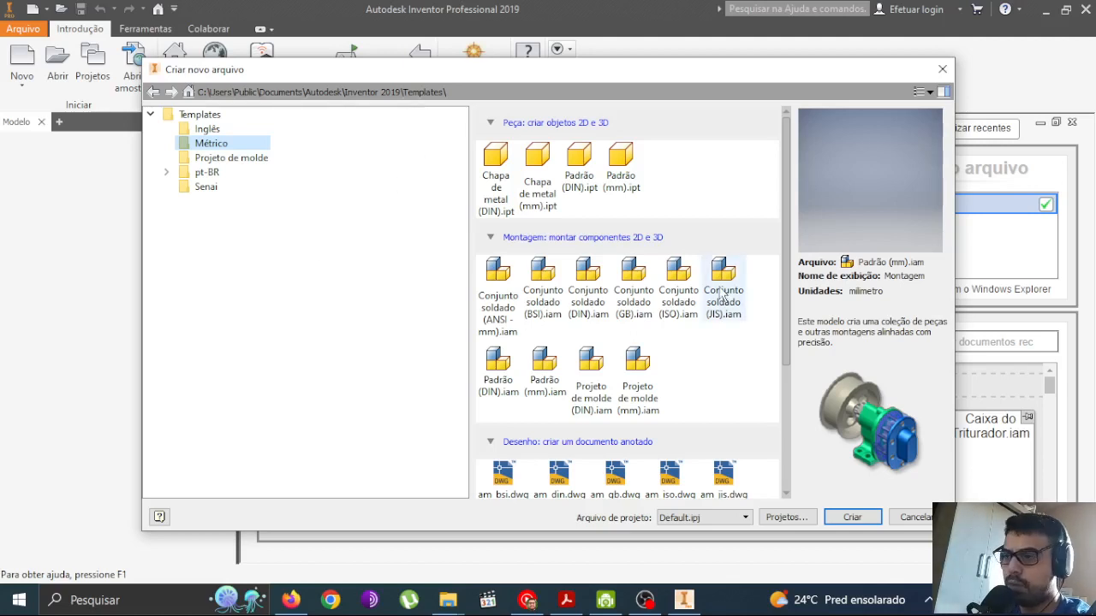
scroll(707, 325, down, 2)
scroll(706, 325, down, 2)
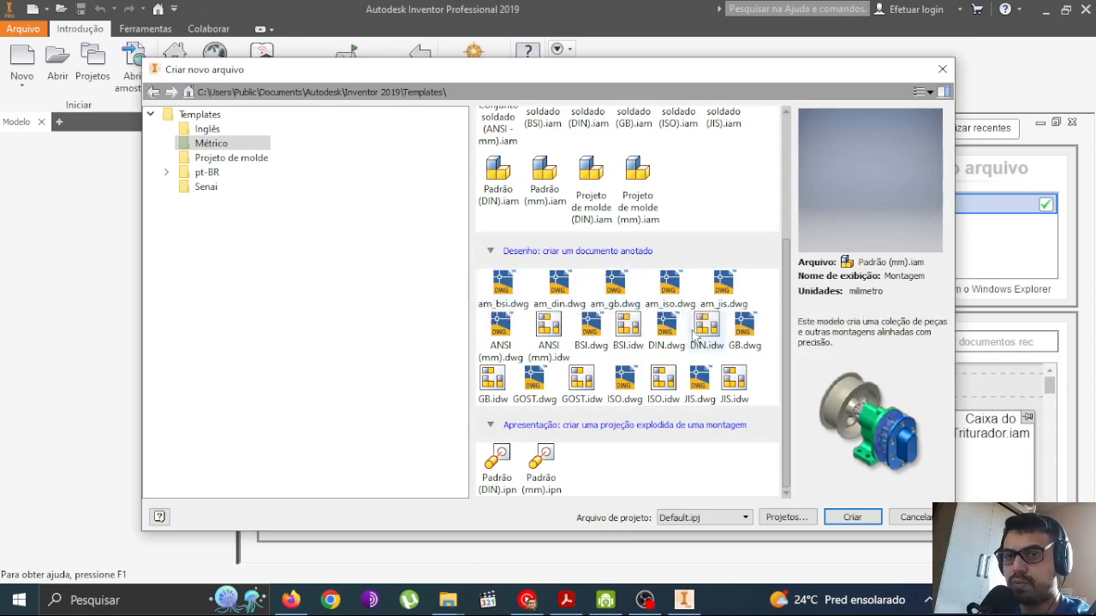
scroll(693, 334, up, 5)
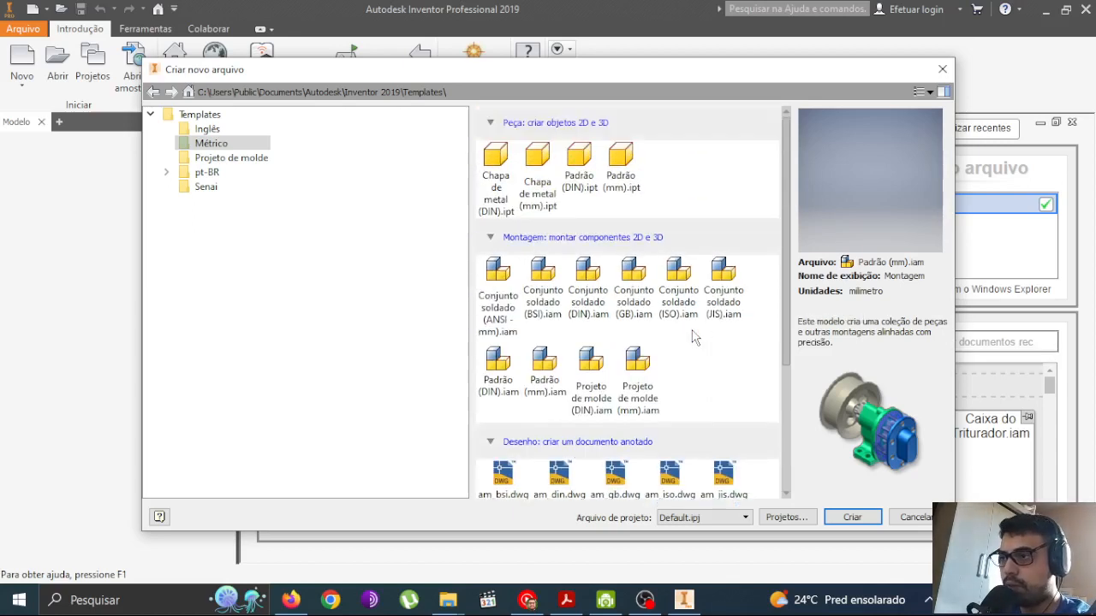
click(630, 159)
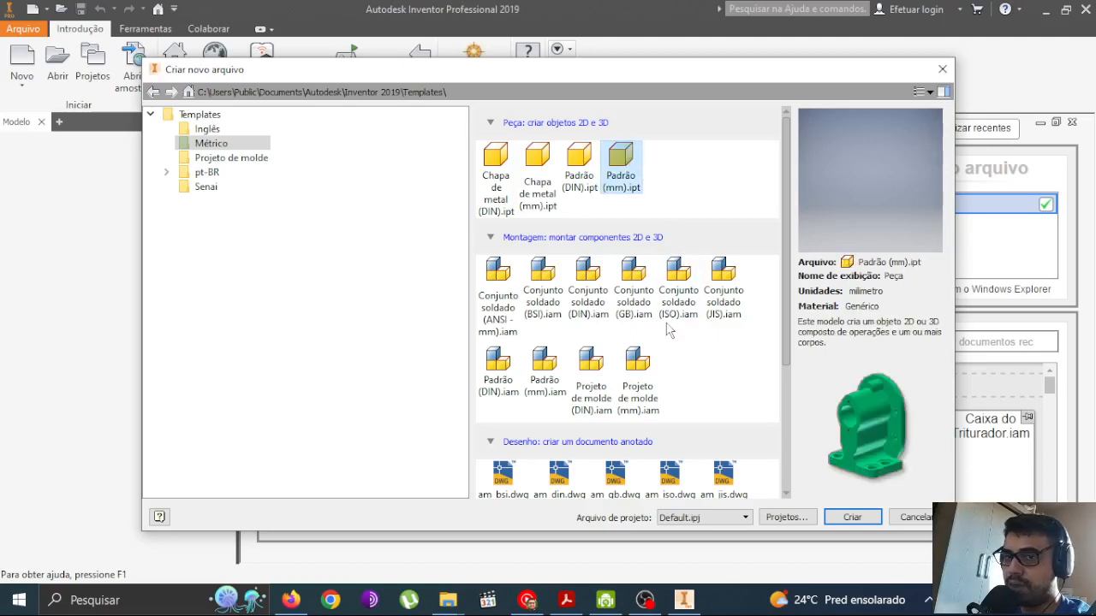
scroll(666, 246, down, 1)
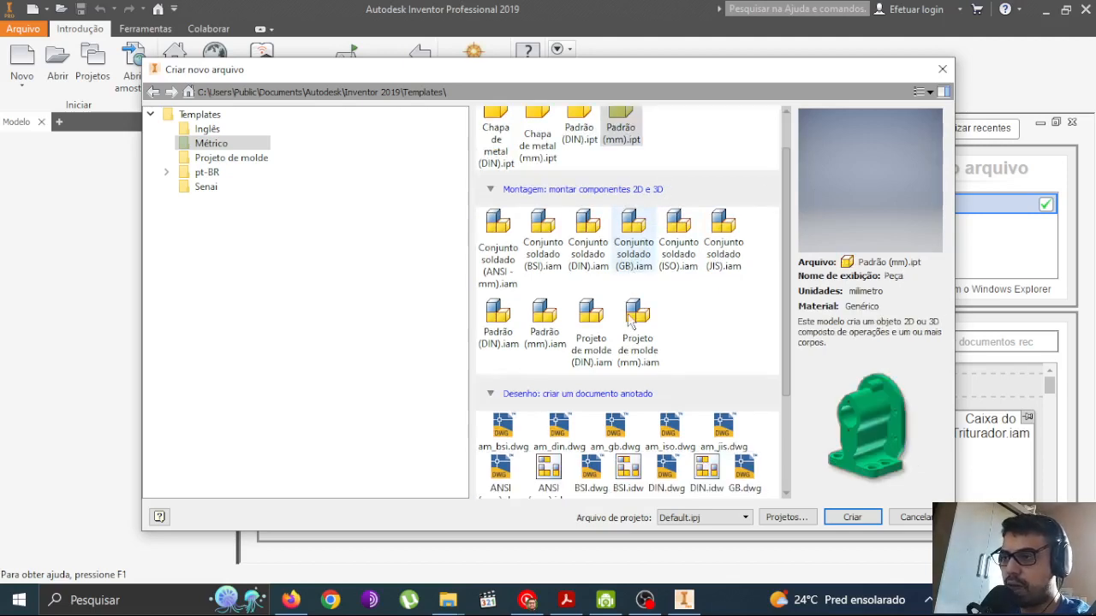
click(536, 315)
scroll(536, 315, down, 2)
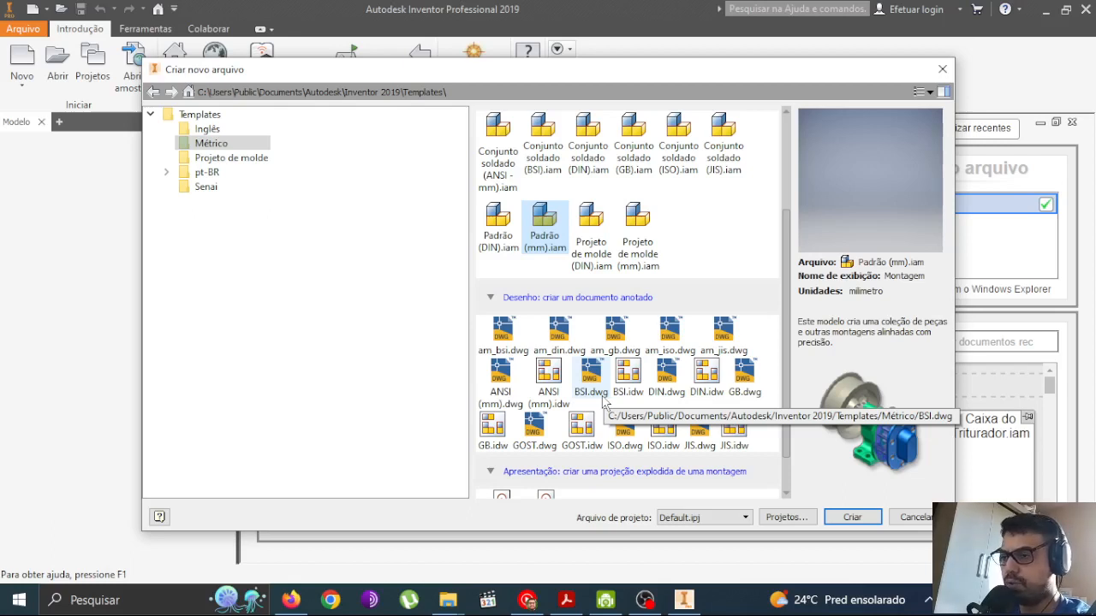
scroll(603, 403, down, 1)
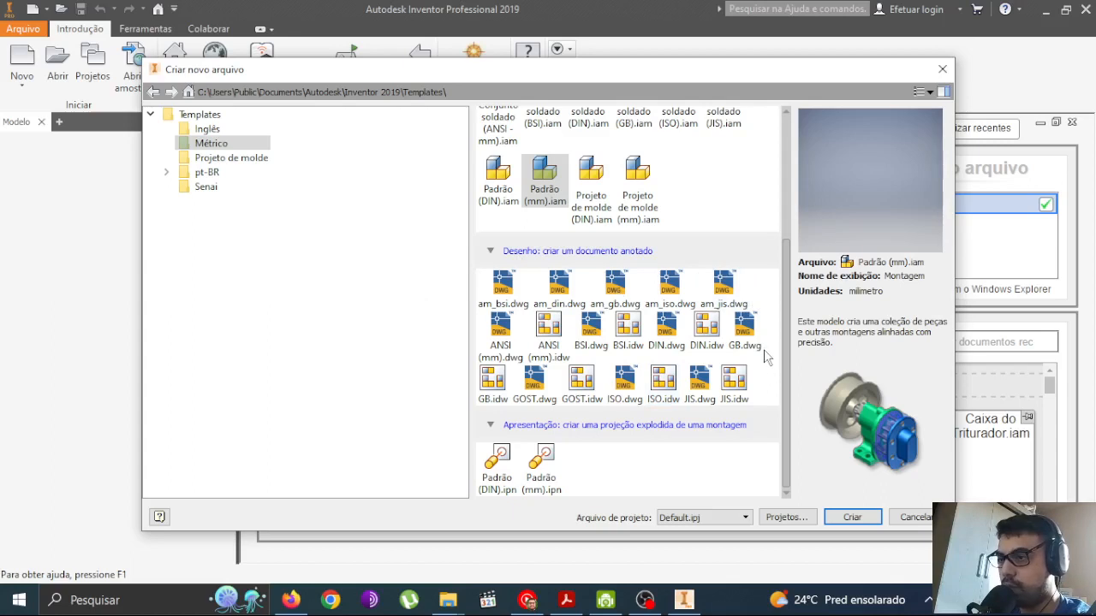
Step: Create a new part from the Métrico template Padrão (mm).ipt
scroll(704, 338, up, 3)
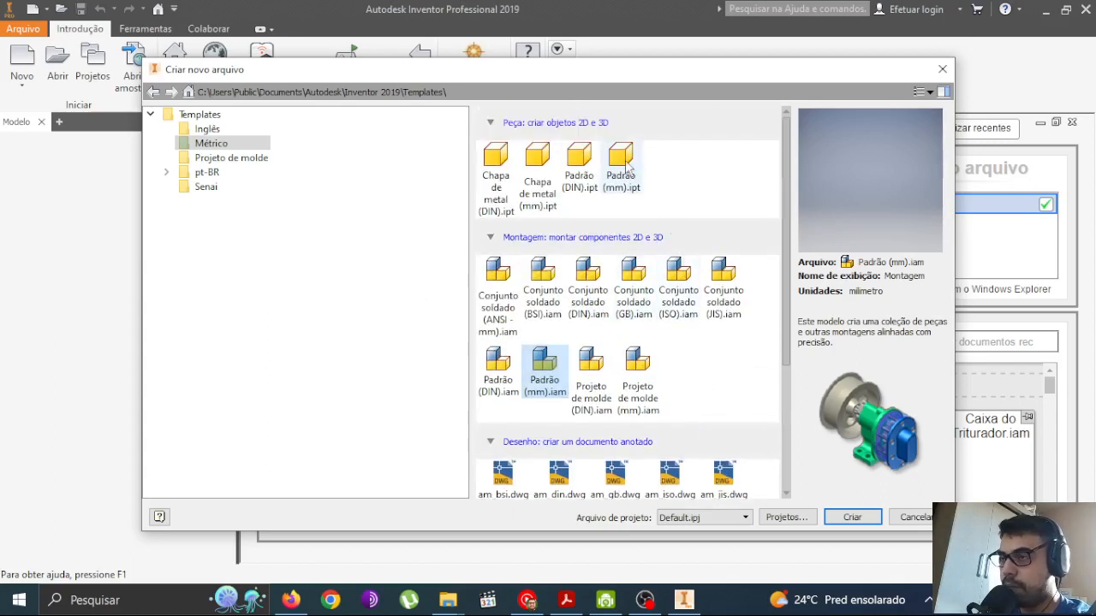
scroll(663, 296, down, 1)
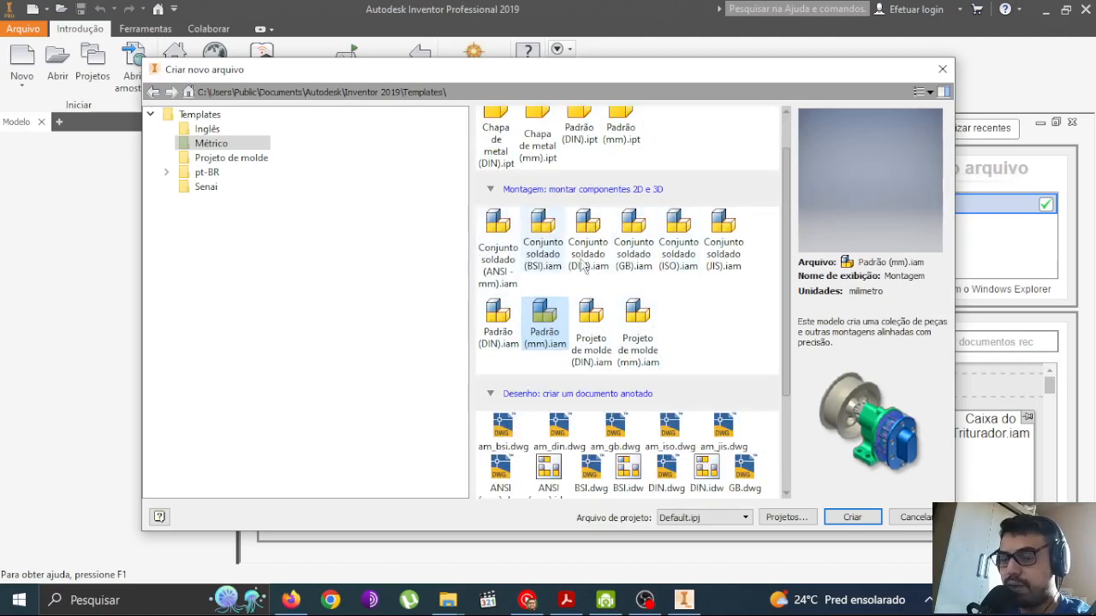
scroll(599, 390, down, 2)
scroll(600, 389, down, 1)
scroll(638, 469, up, 4)
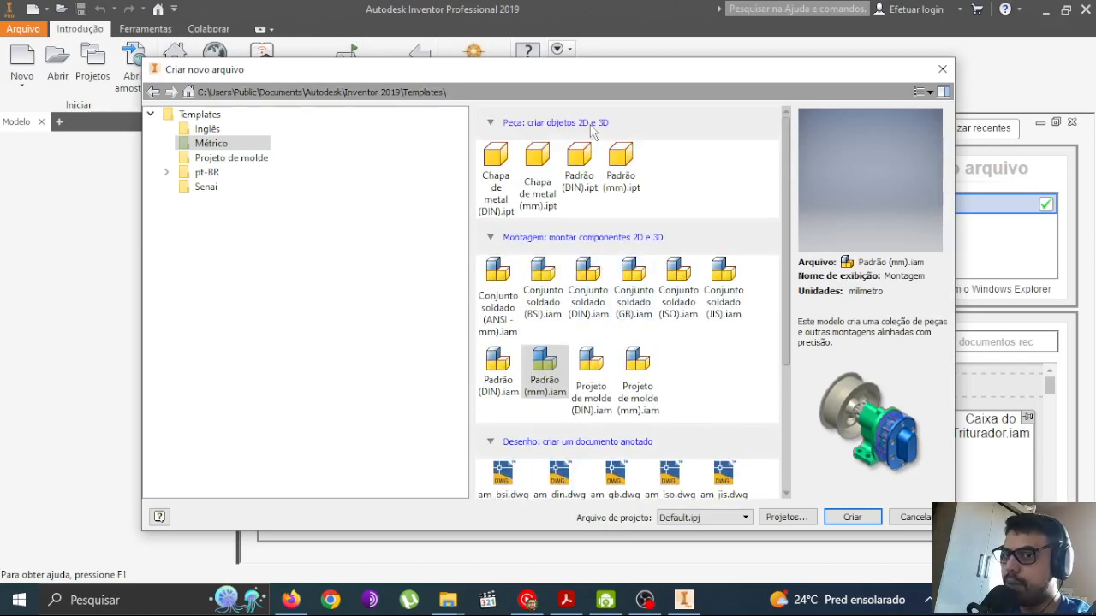
double_click(618, 159)
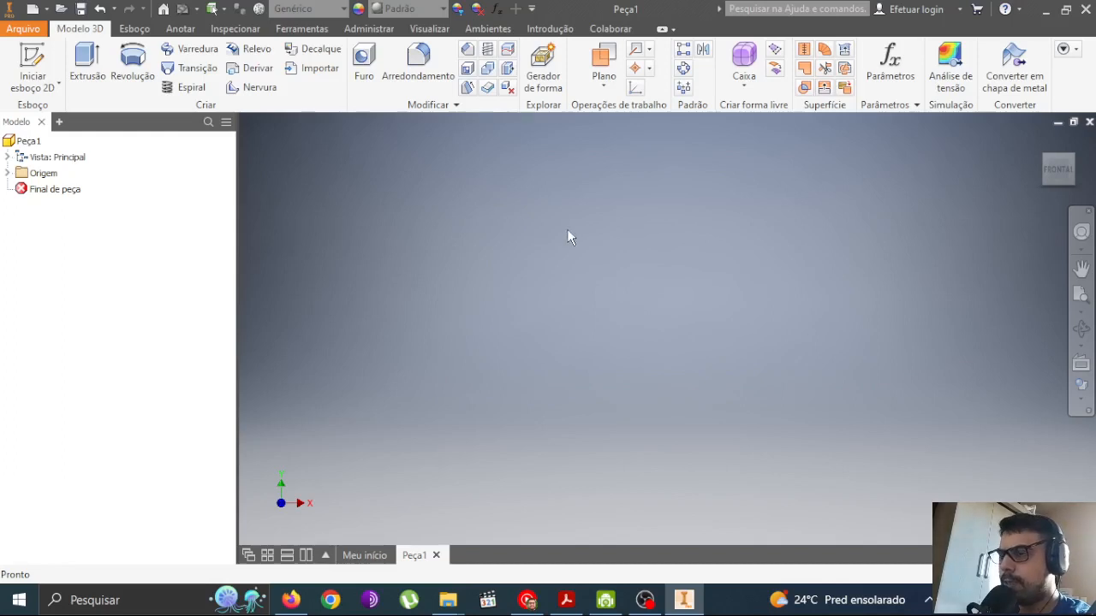
Step: Review the file commands and recent documents for the new part, and return to the modelling view
click(23, 29)
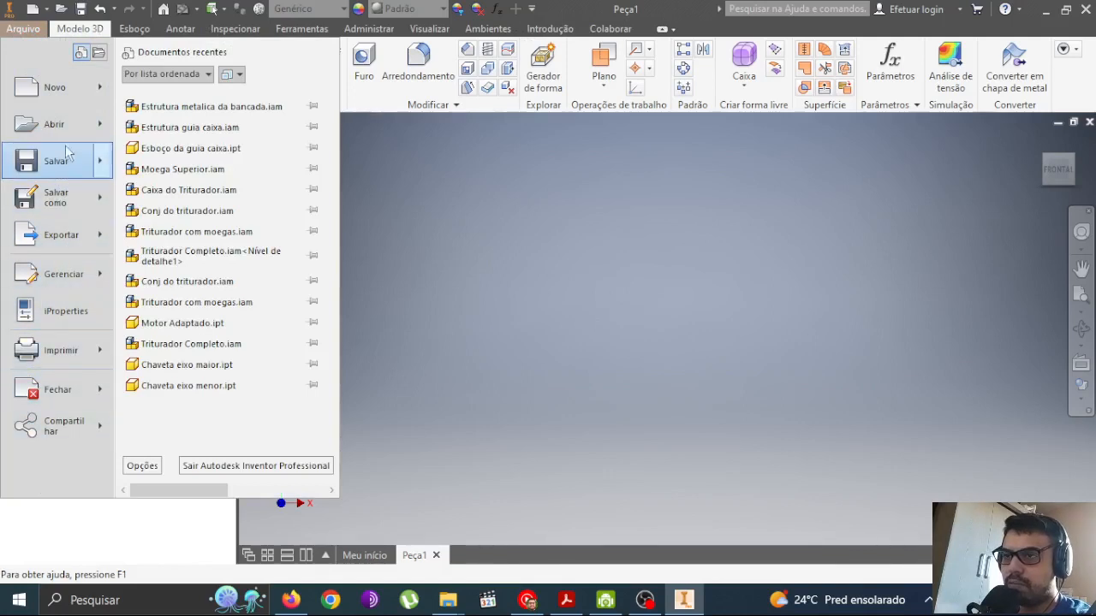
mouse_move(69, 132)
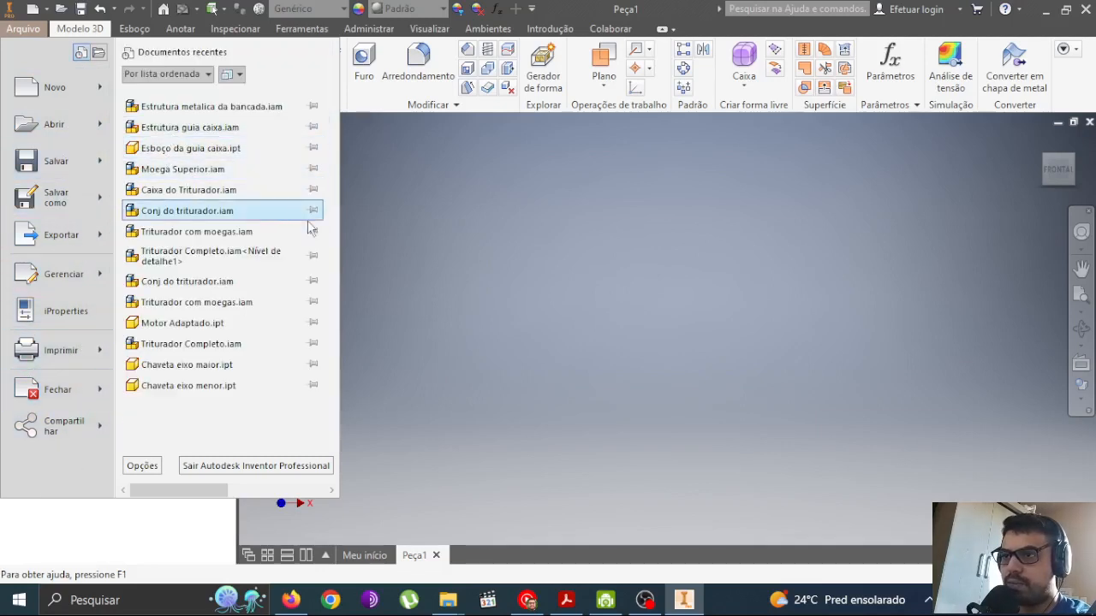
click(483, 267)
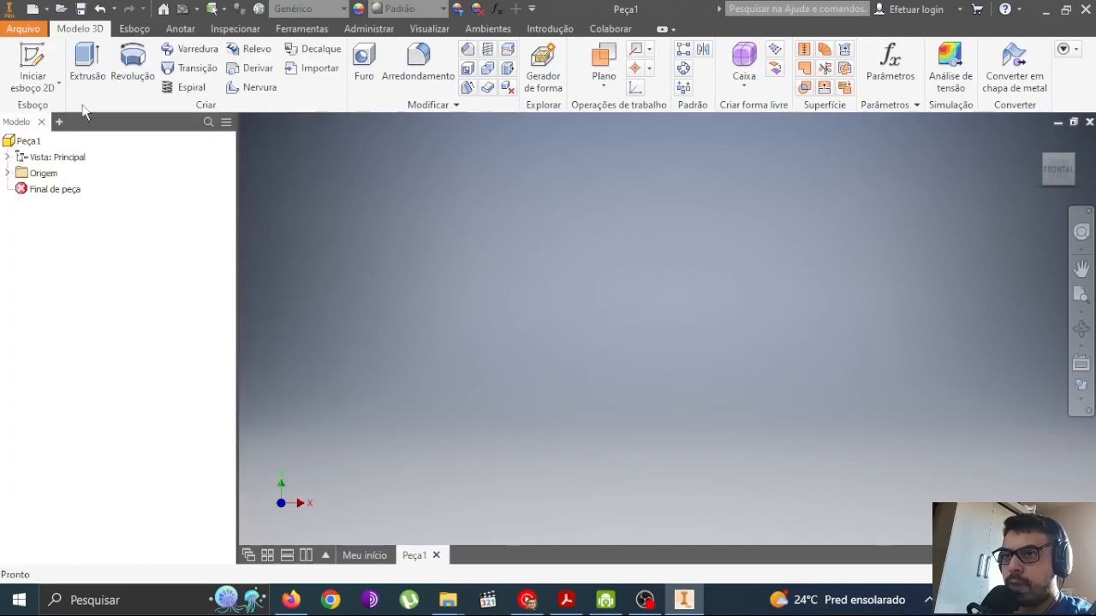
Step: Review the part environment's command sets for sketching, annotation, inspection and tools, returning to the 3D modelling commands
click(120, 30)
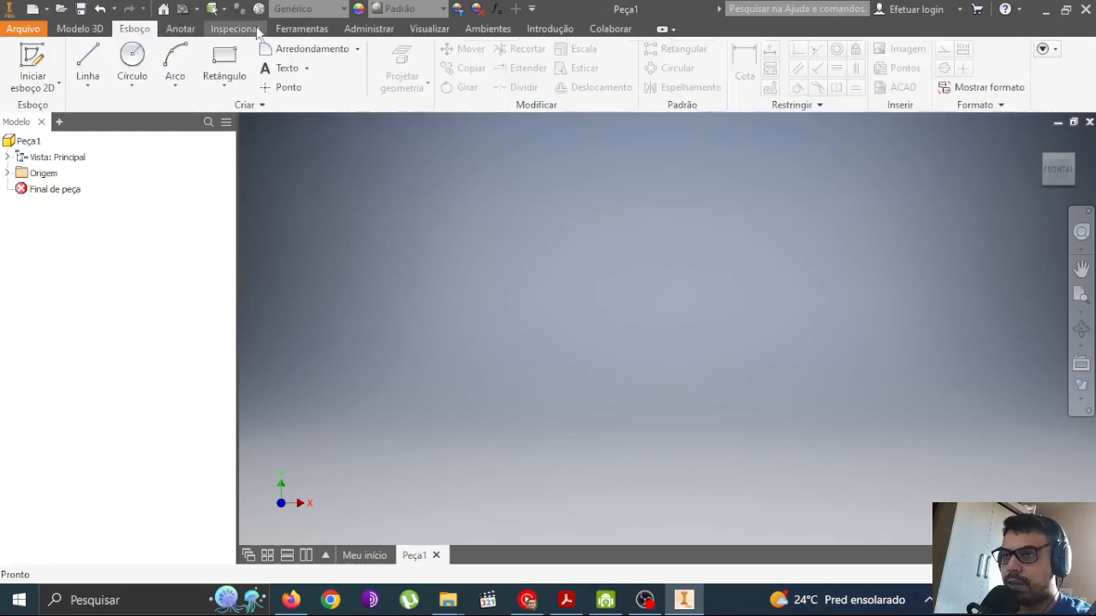
click(79, 30)
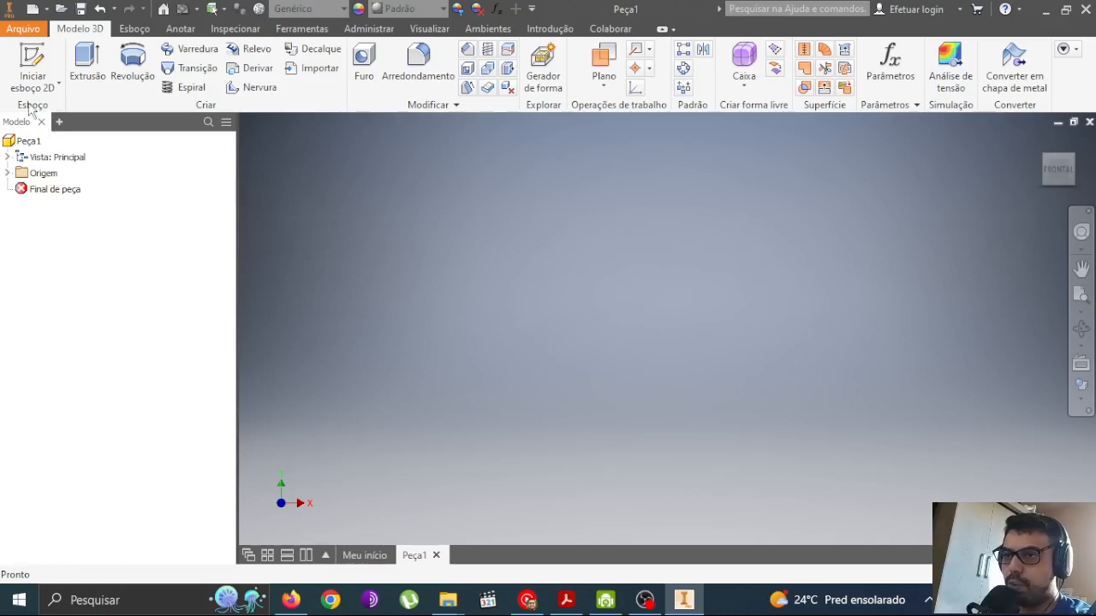
click(59, 84)
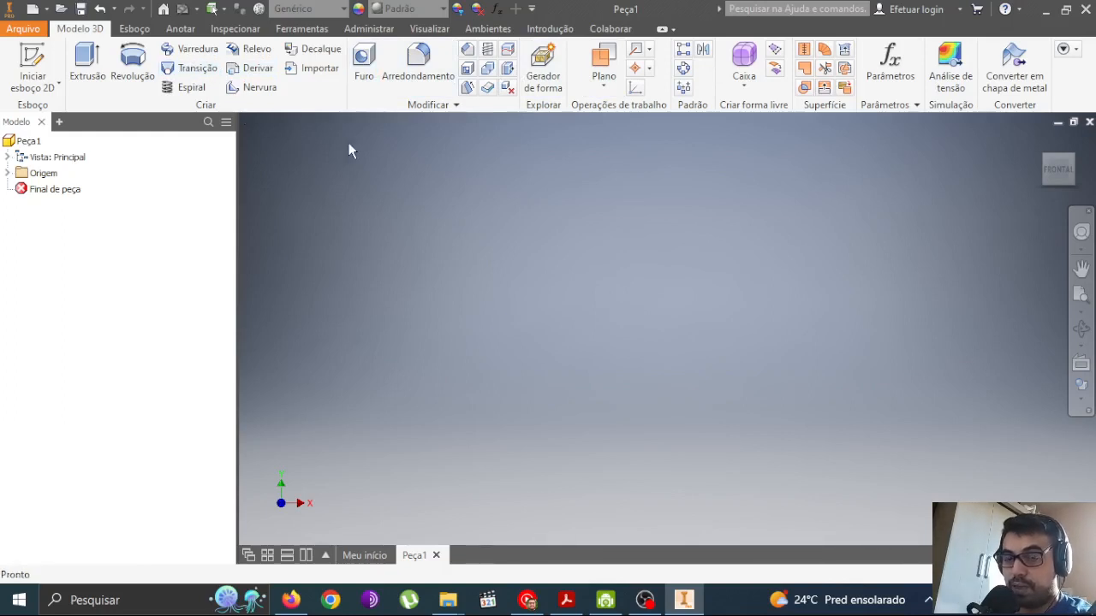
click(135, 29)
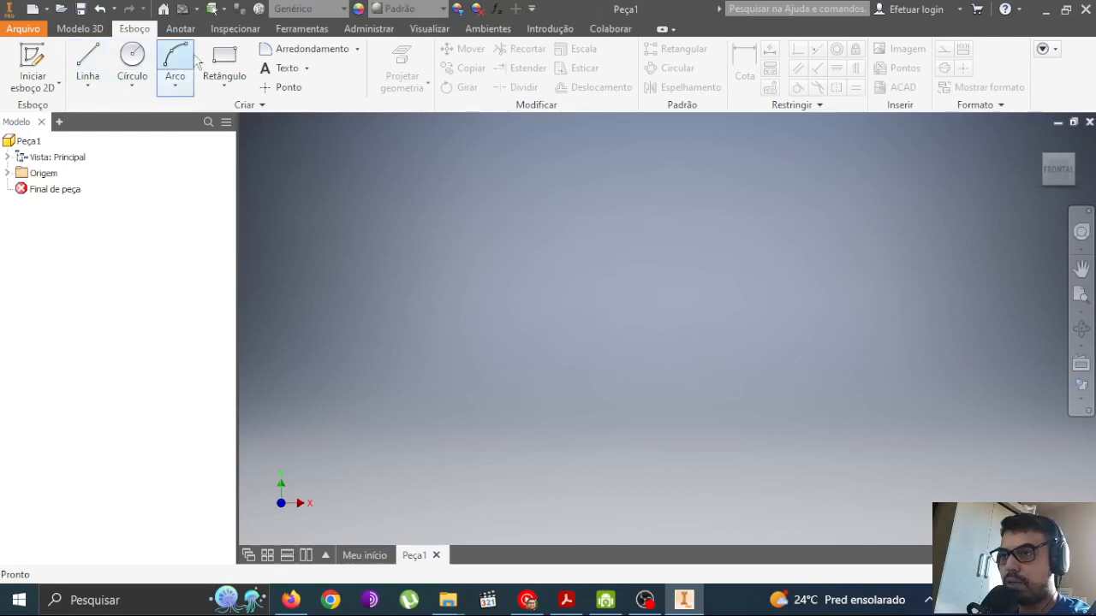
click(181, 29)
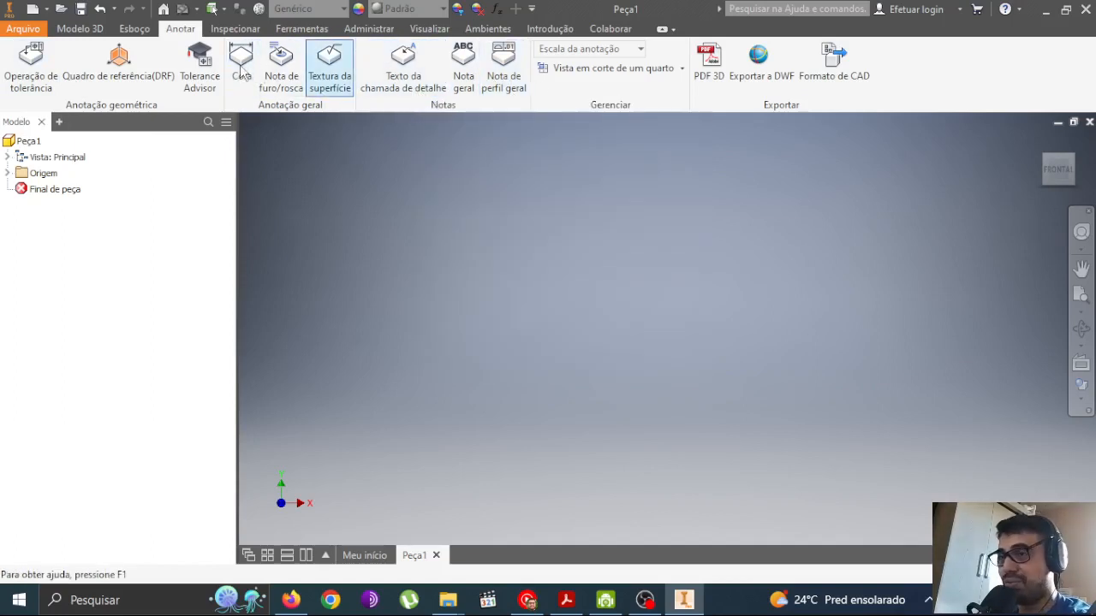
click(248, 30)
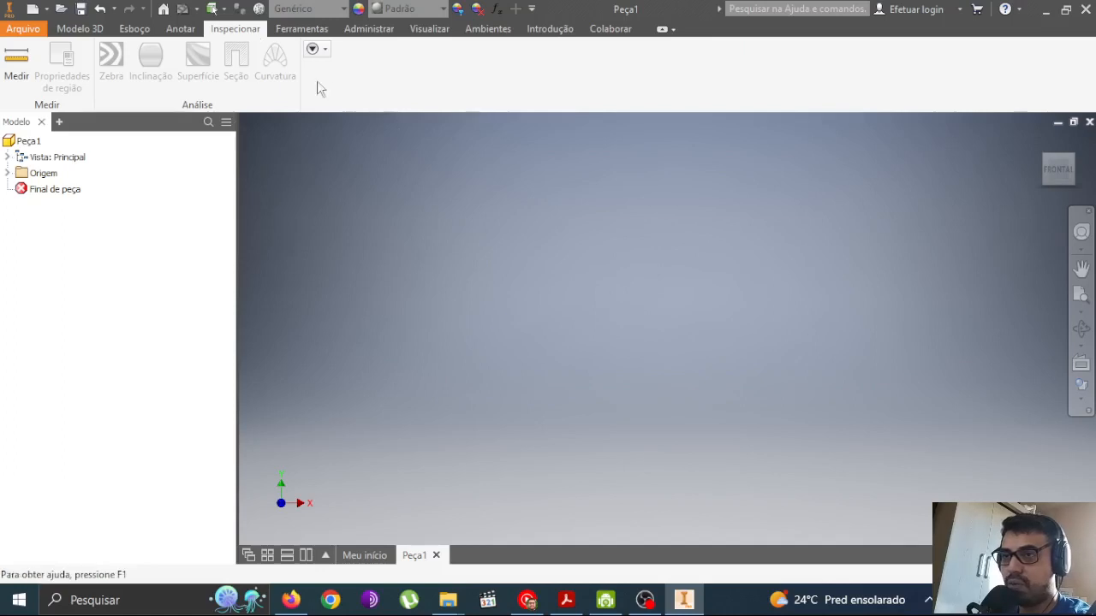
click(302, 29)
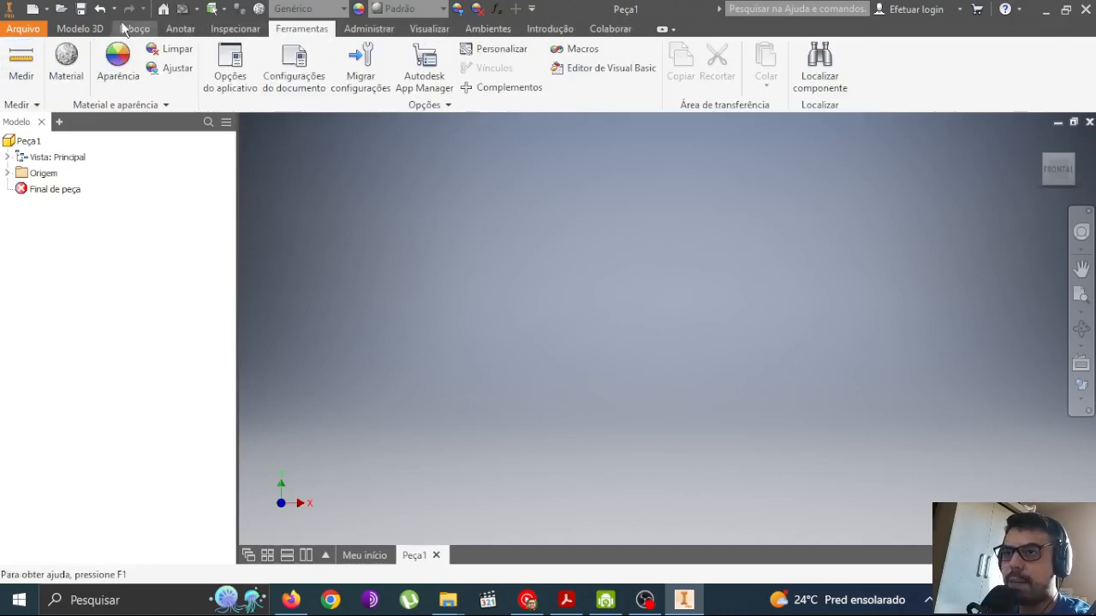
click(79, 28)
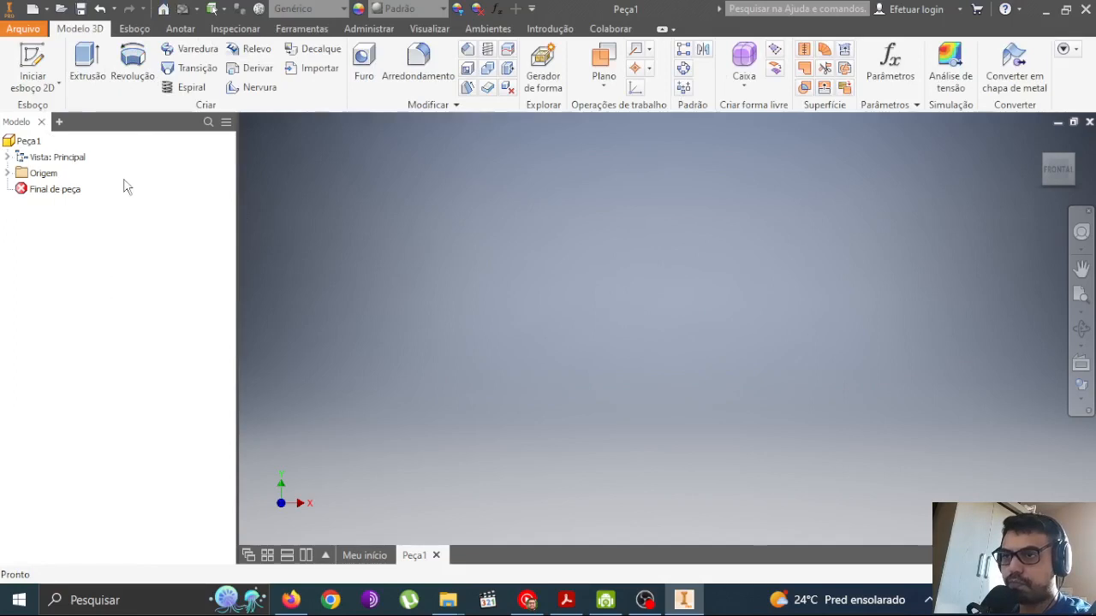
Step: Examine the structure of Peça1 in the model tree, expanding and collapsing its view representations and Origem folder
key(ctrl)
double_click(34, 142)
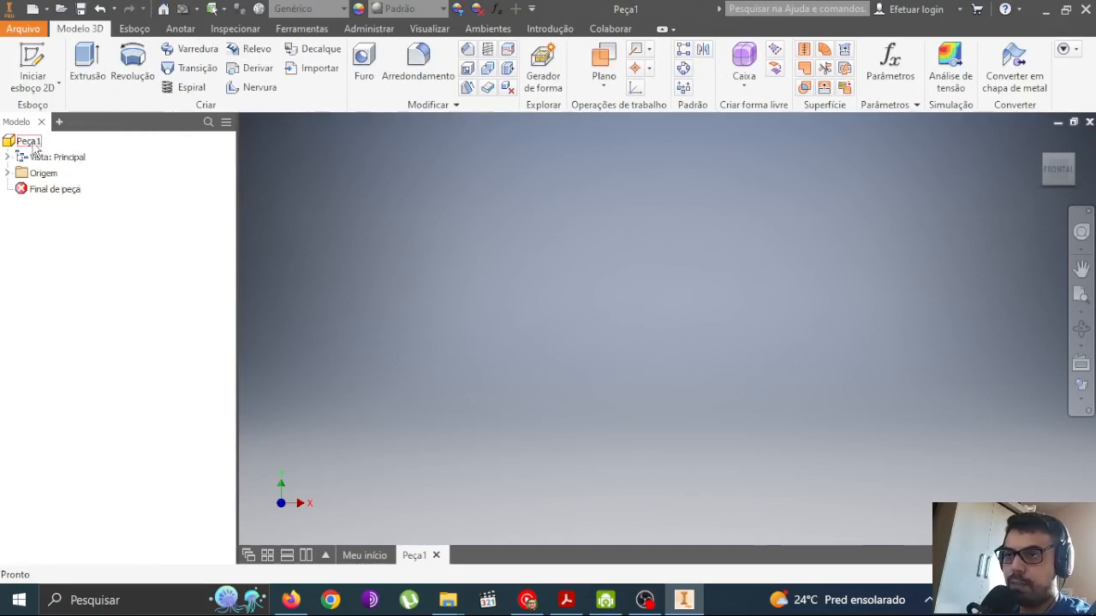
click(6, 158)
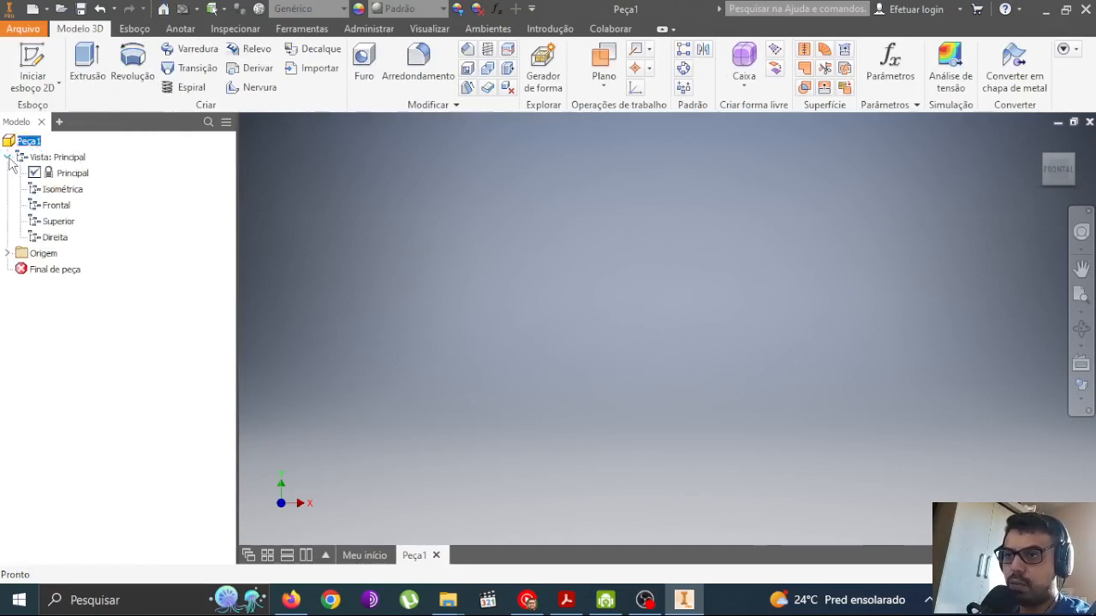
click(8, 157)
click(7, 173)
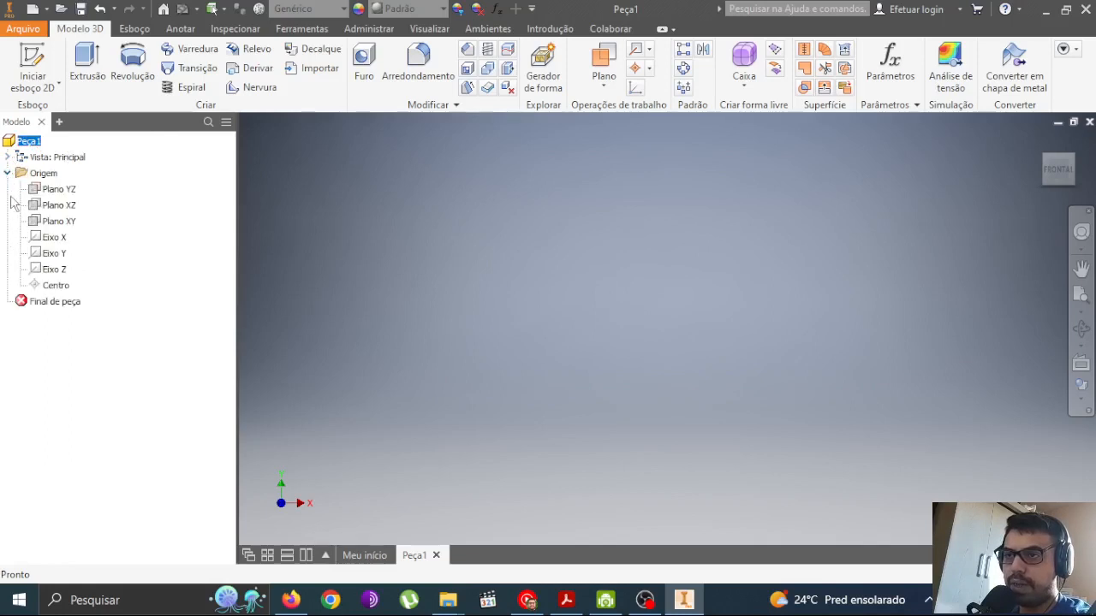
click(8, 173)
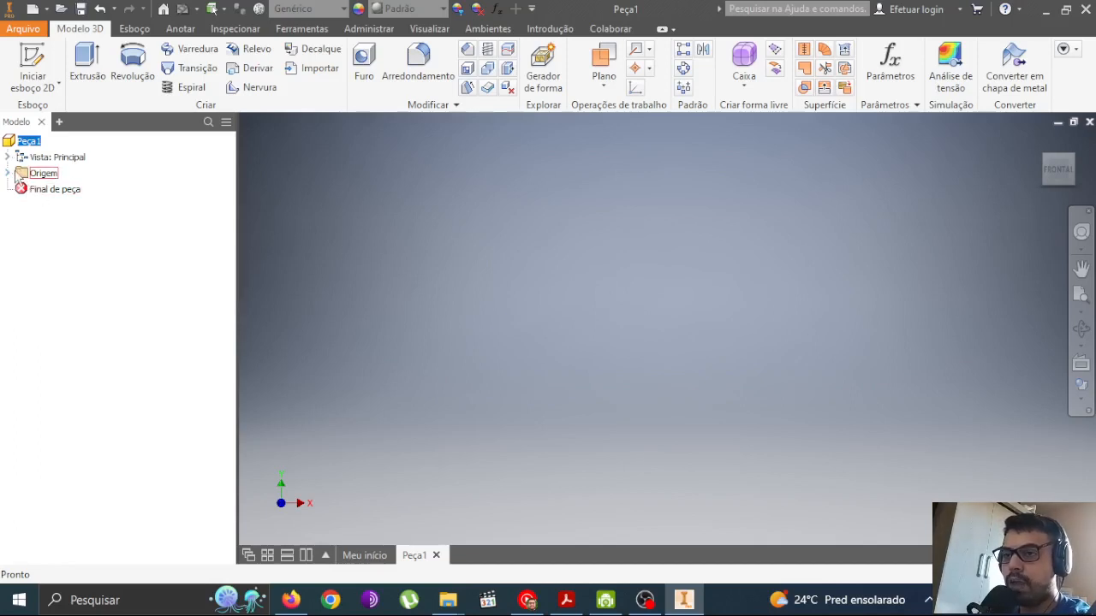
click(7, 174)
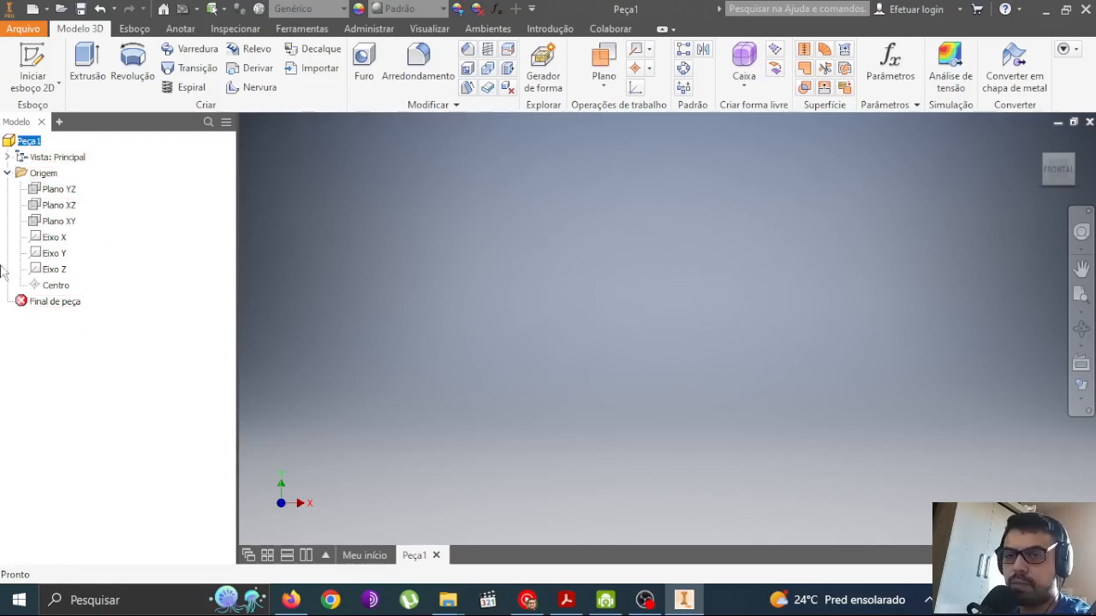
click(7, 174)
Step: Expand Vista: Principal and go through its Isométrica, Frontal, Superior and Direita entries
click(7, 157)
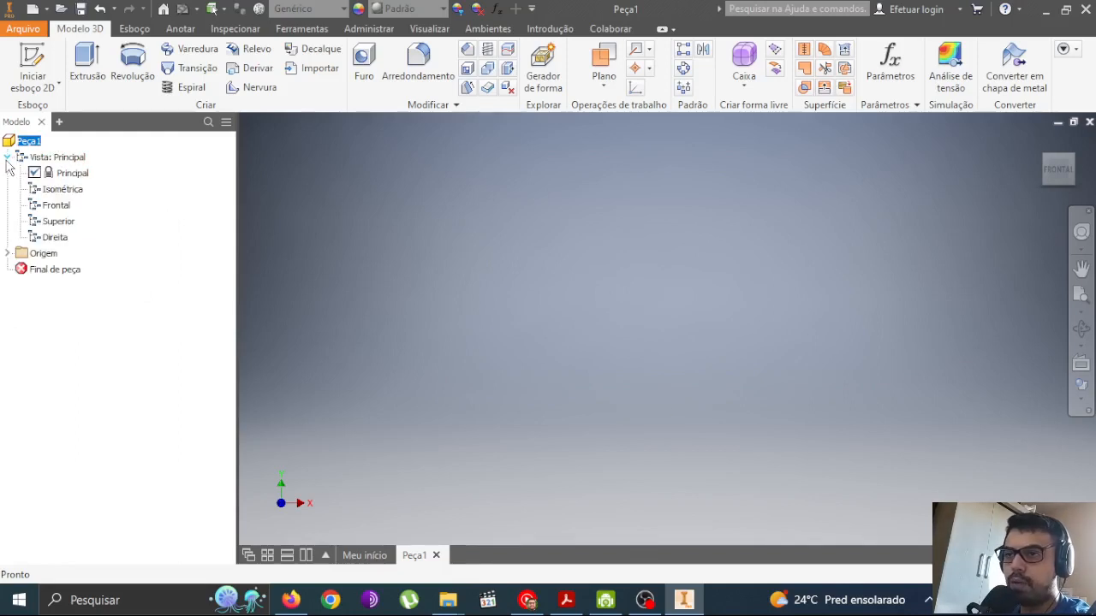
click(51, 158)
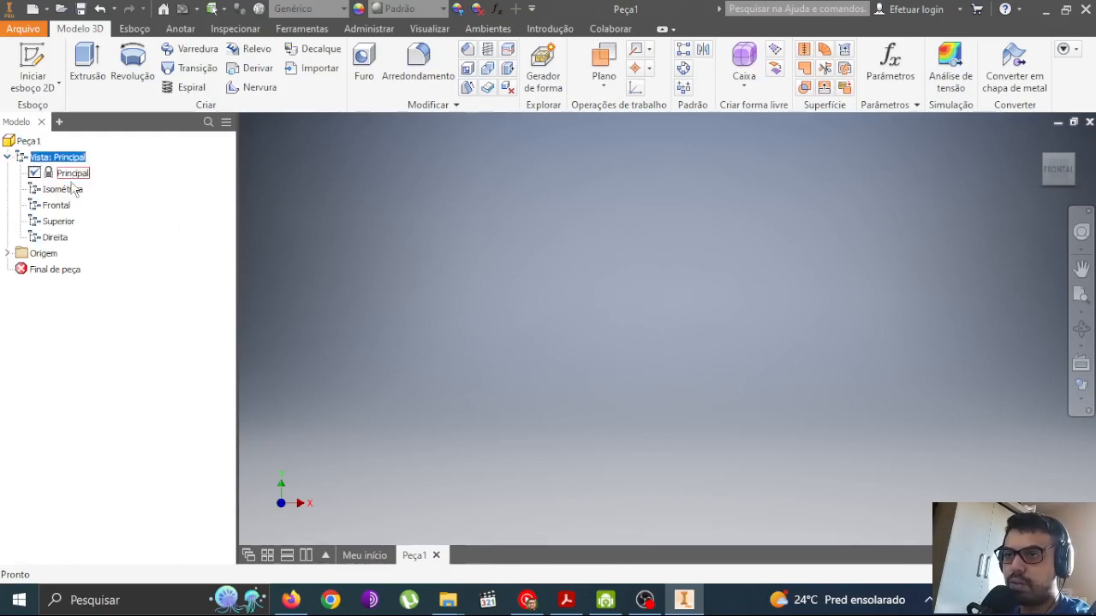
click(62, 189)
click(60, 207)
click(60, 222)
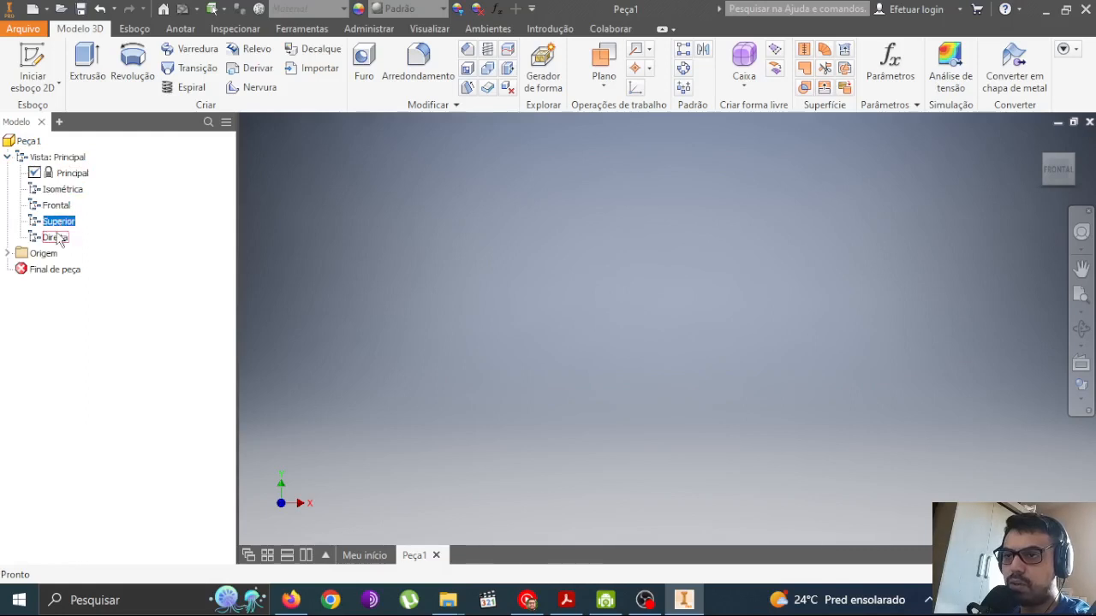
click(57, 238)
Step: Expand Origem and highlight the origin planes, the axes, the centre point and the end-of-part marker, clearing the selection at the end
click(8, 253)
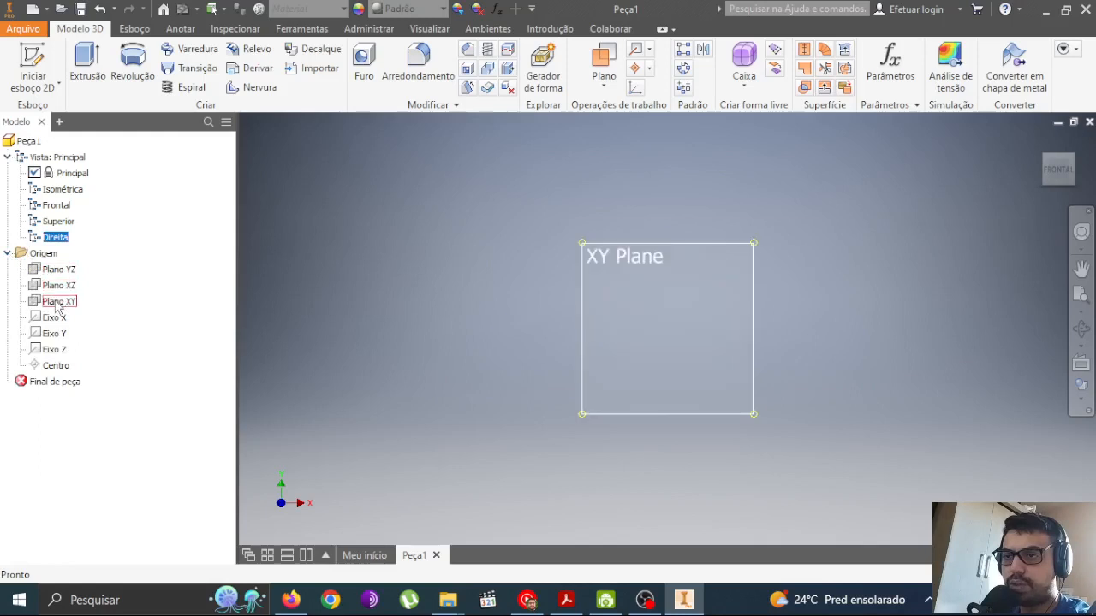
click(52, 271)
shift+click(58, 301)
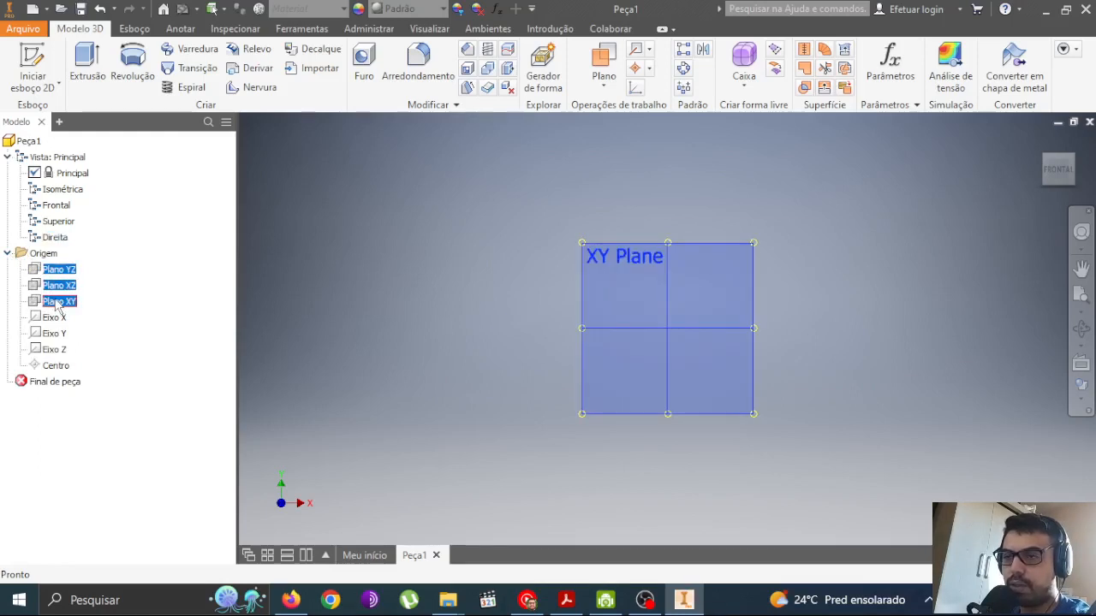
click(54, 318)
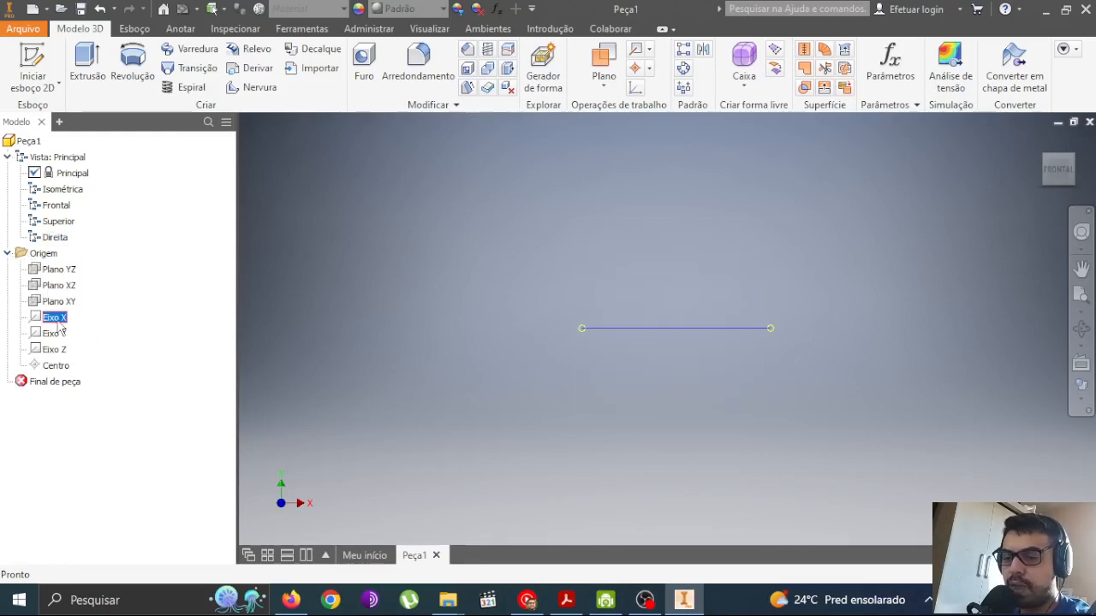
shift+click(54, 349)
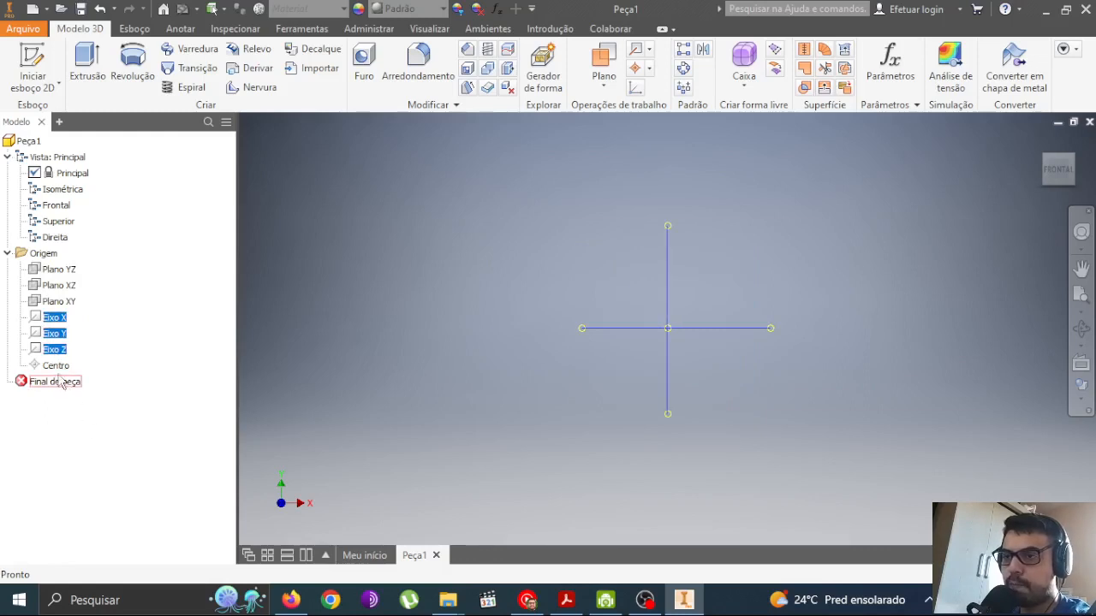
click(56, 366)
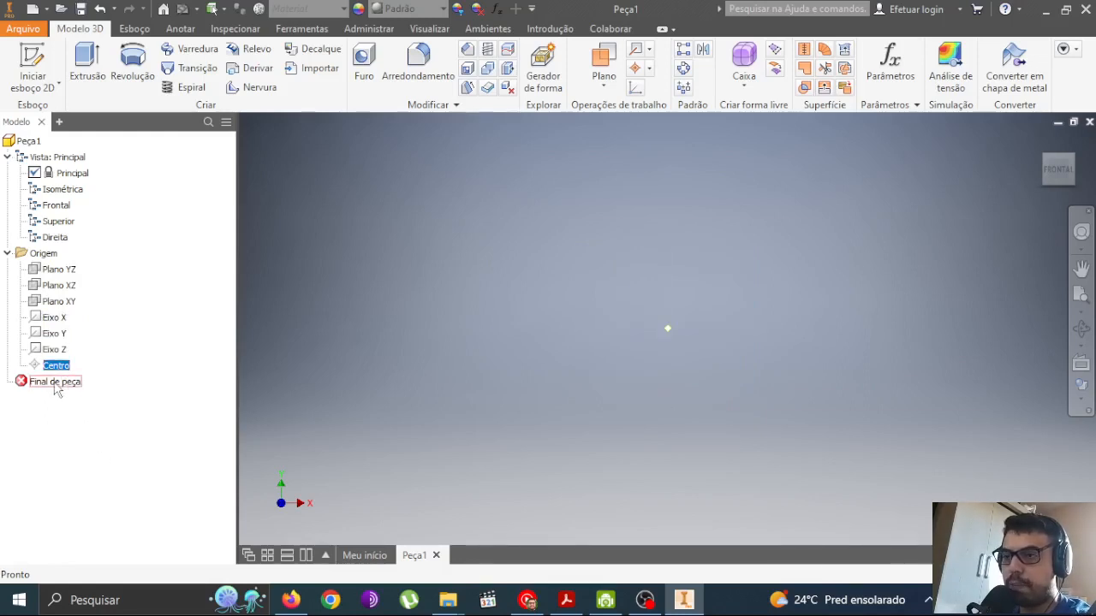
click(45, 385)
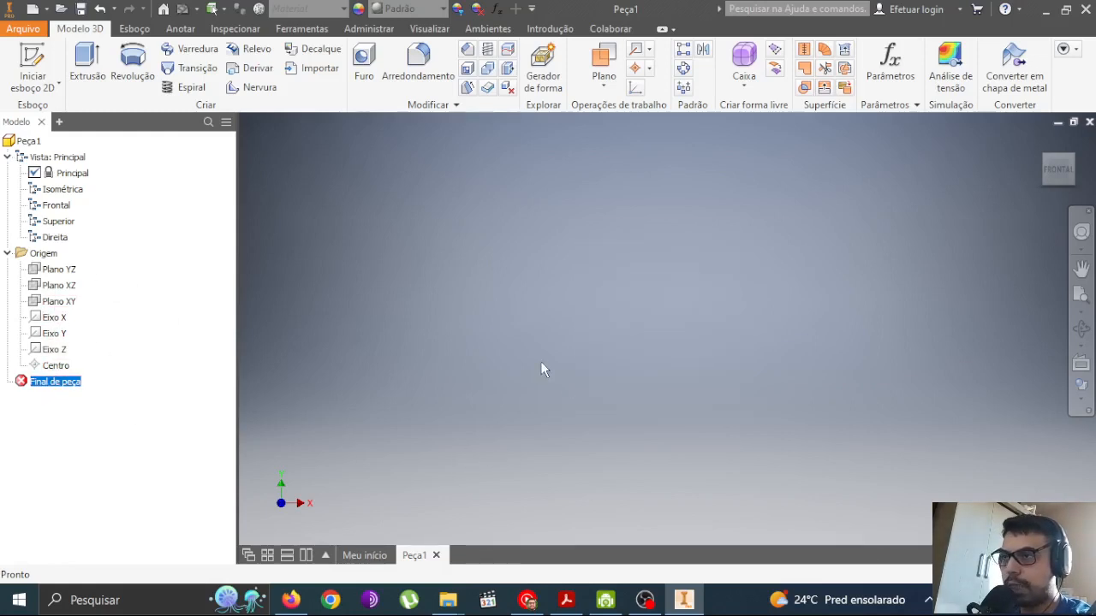
click(678, 318)
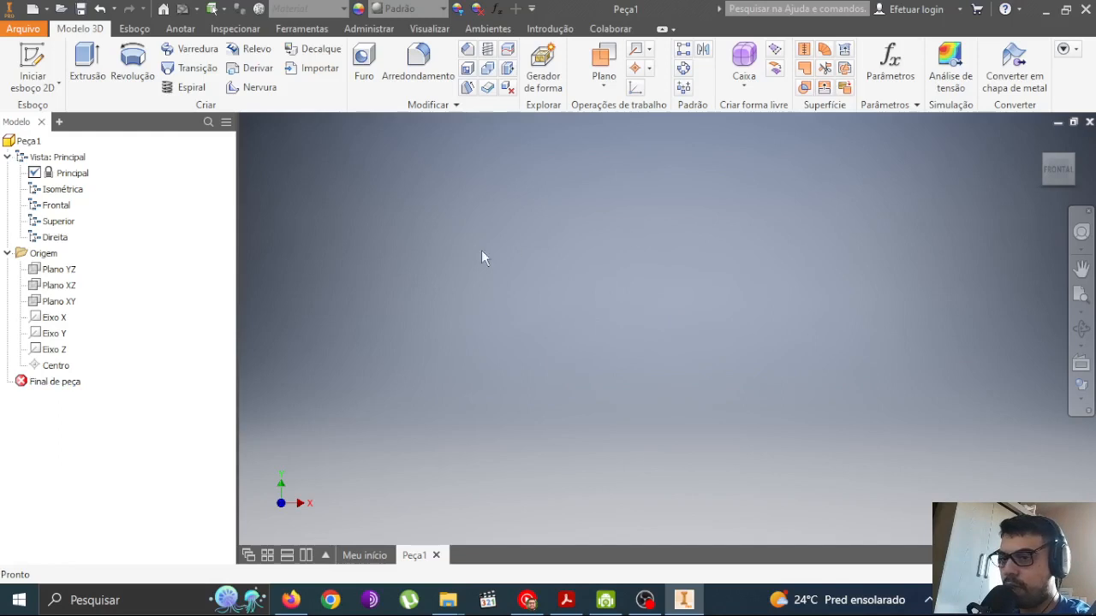
Step: Look over the modelling view's quick commands, visit the Meu início home page, and return to Peça1
right_click(549, 346)
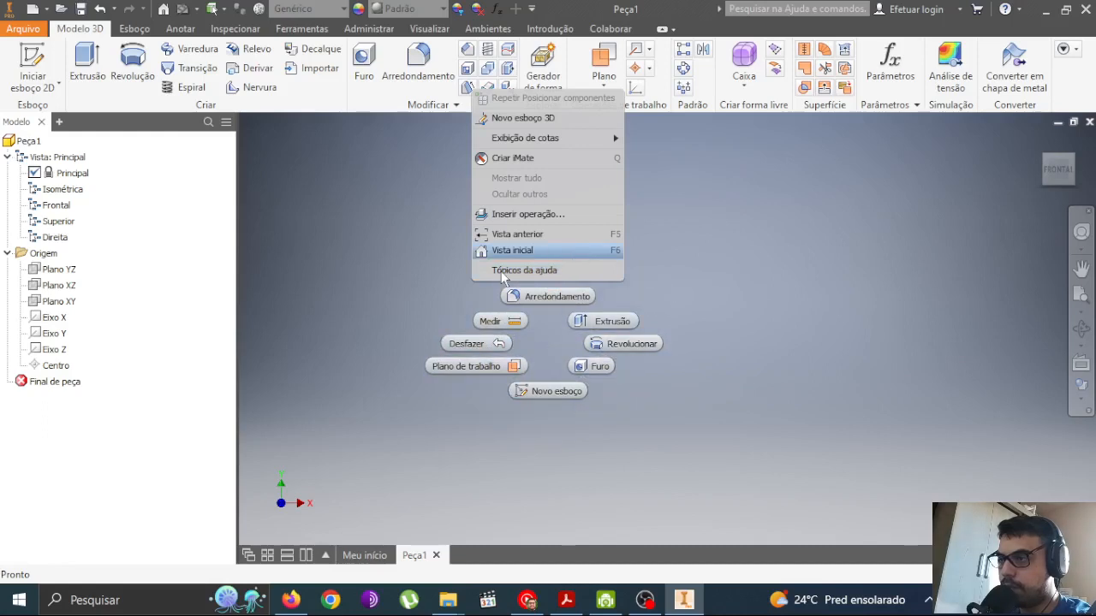
click(544, 344)
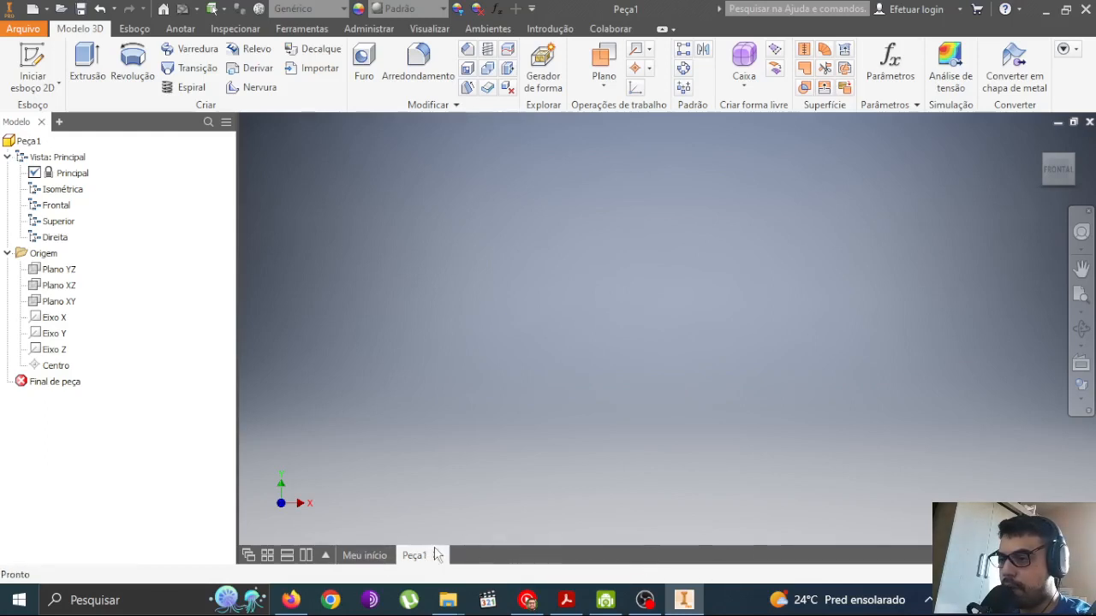
click(364, 556)
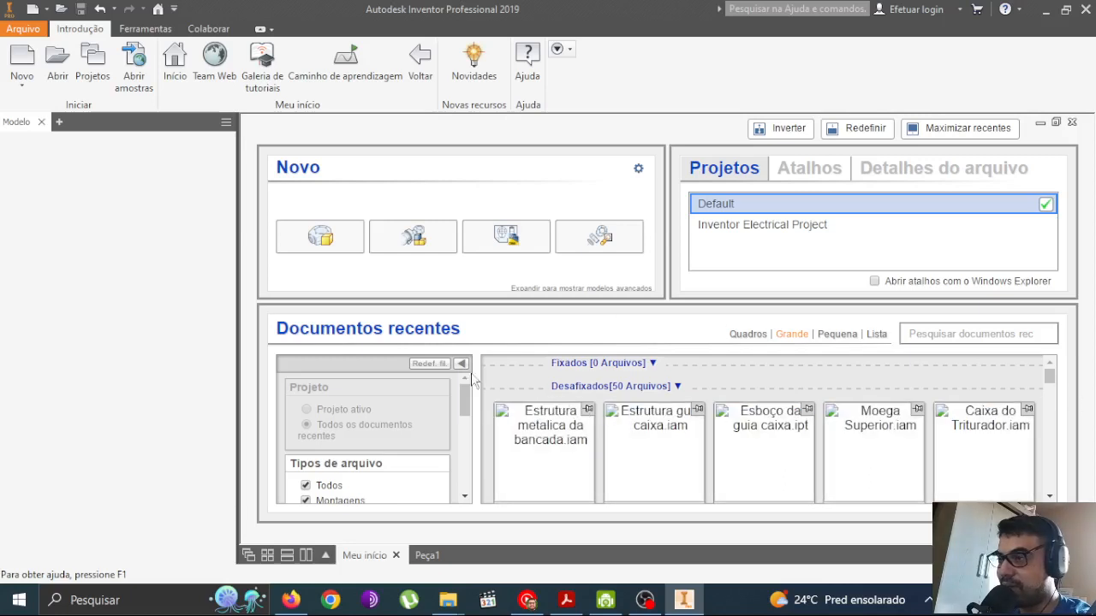
click(425, 556)
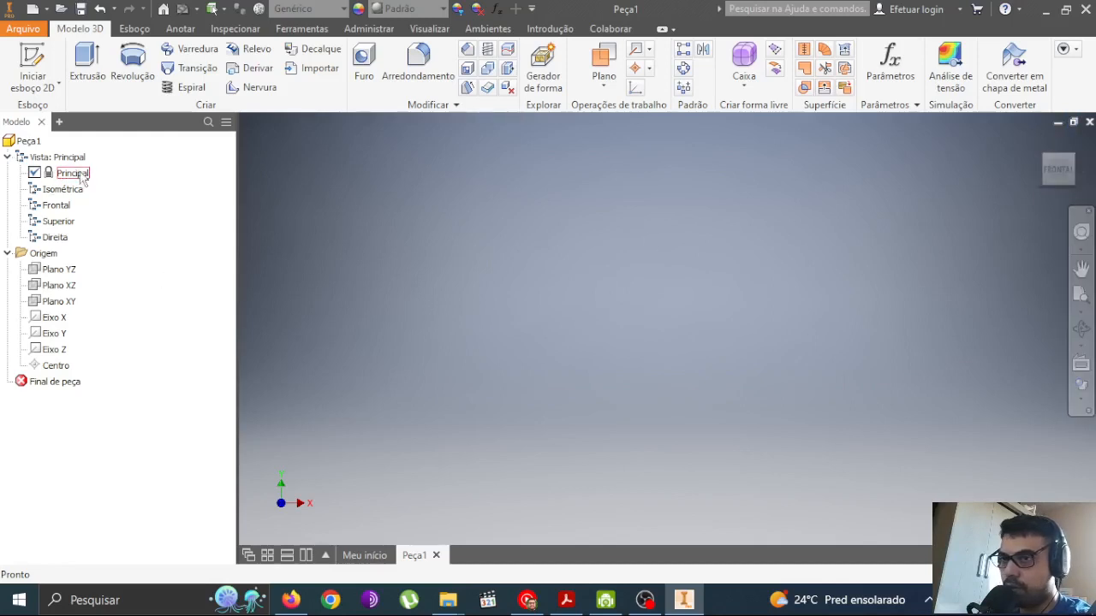
Step: Highlight the YZ, XZ and XY origin planes and view them from front, isometric, right, rotated front and bottom orientations
click(59, 269)
shift+click(59, 302)
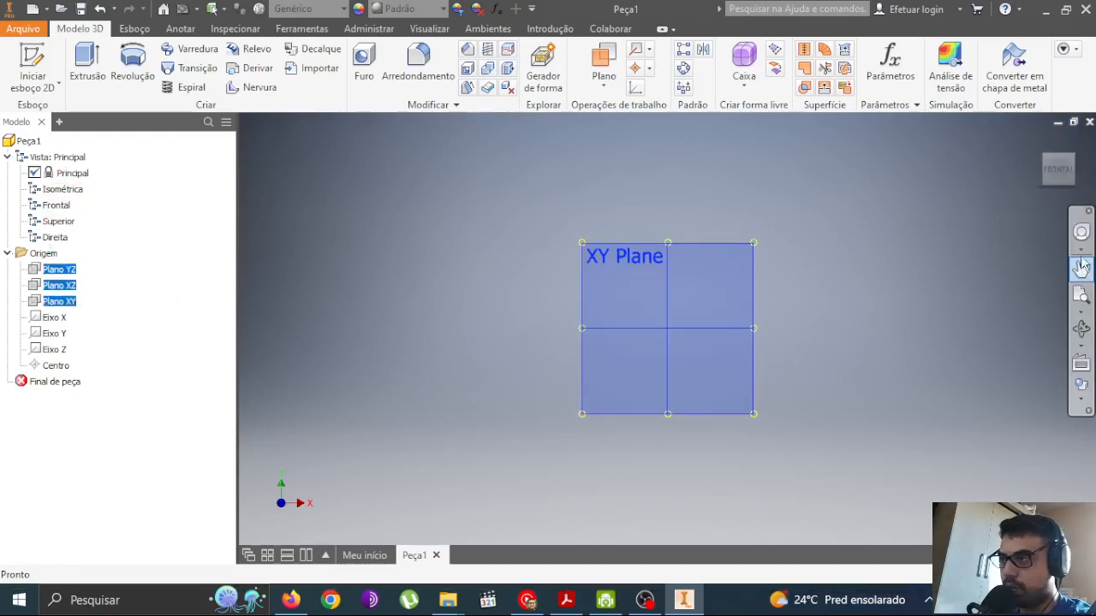
click(1059, 169)
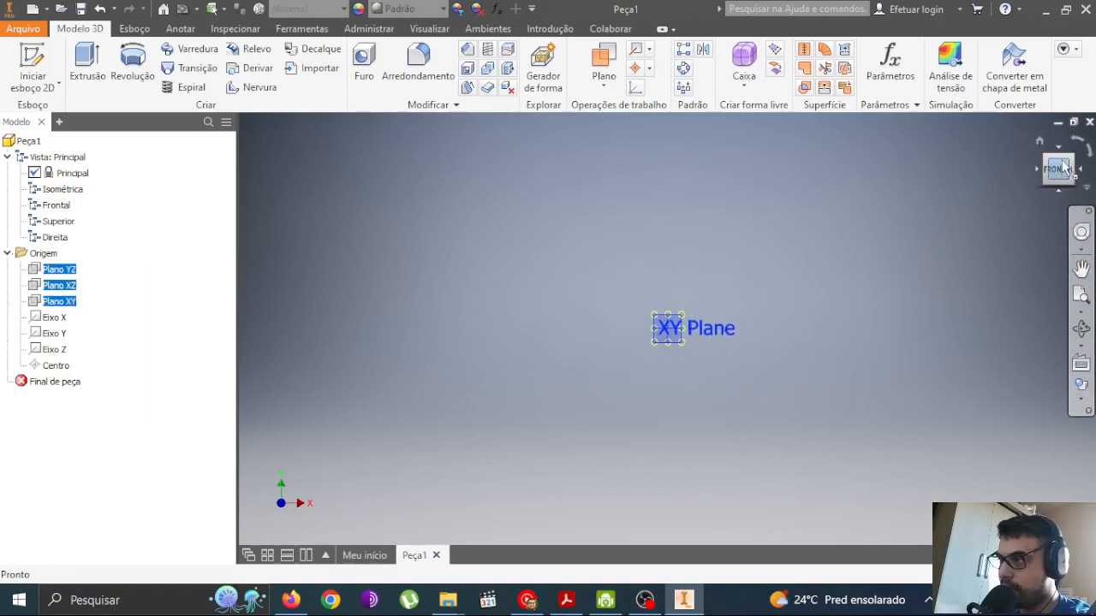
click(1074, 156)
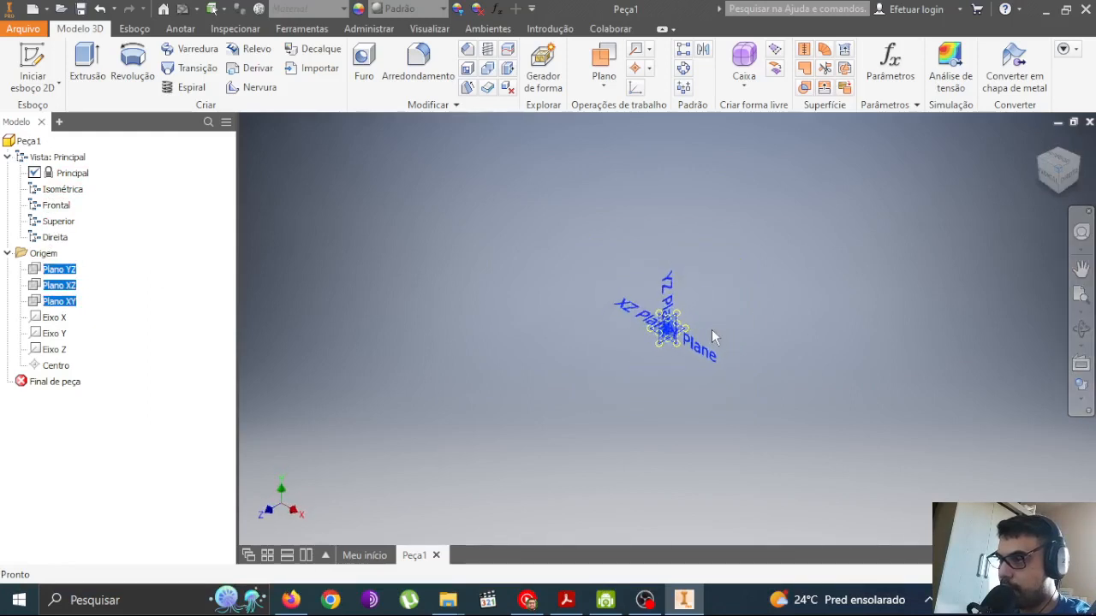
click(1072, 167)
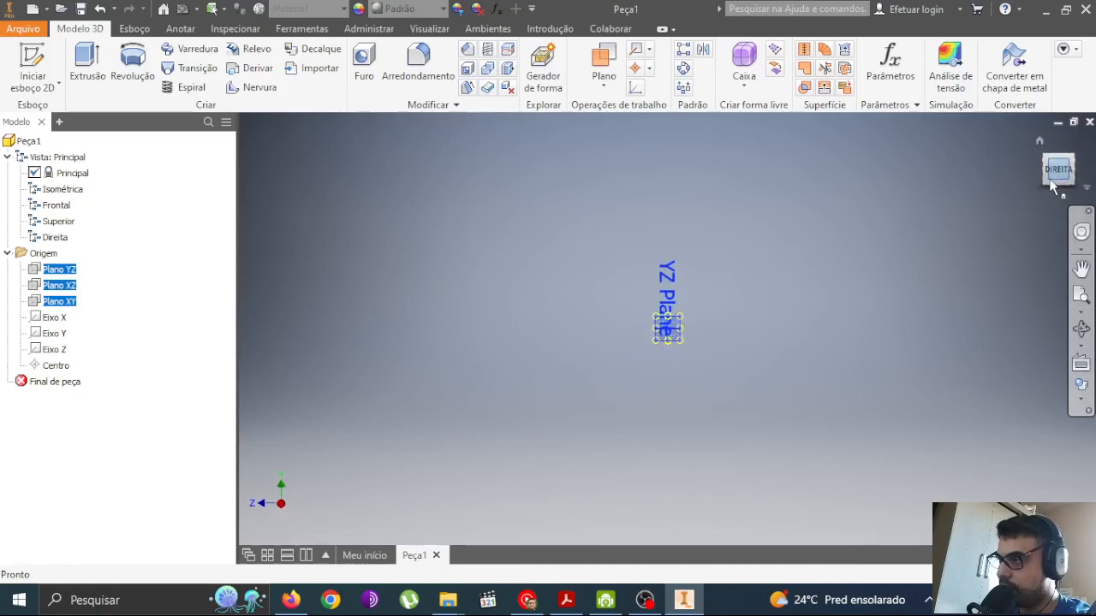
click(1037, 169)
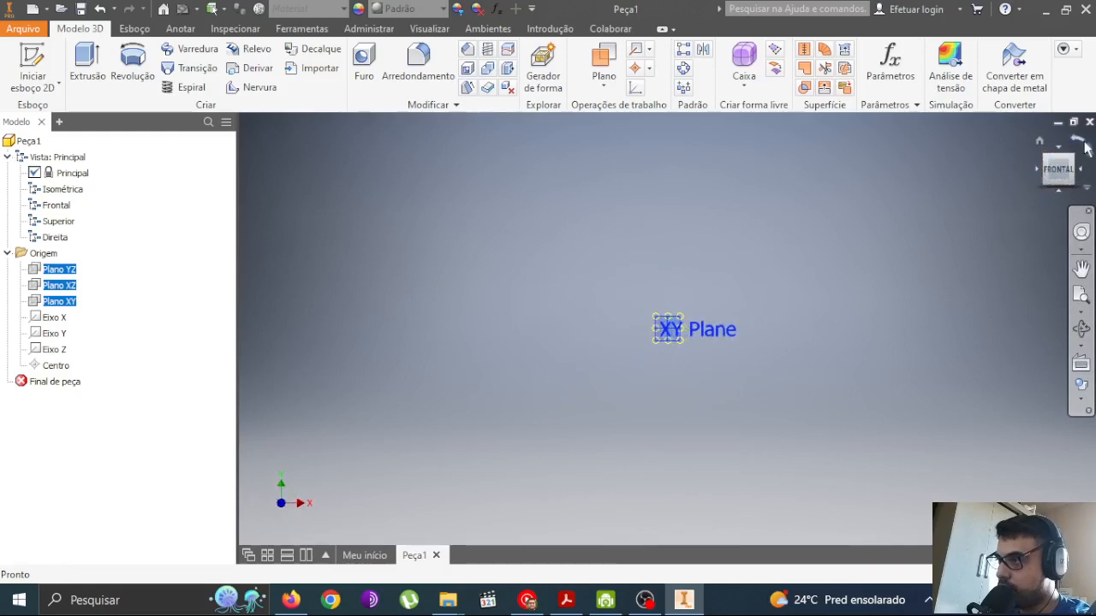
click(1086, 147)
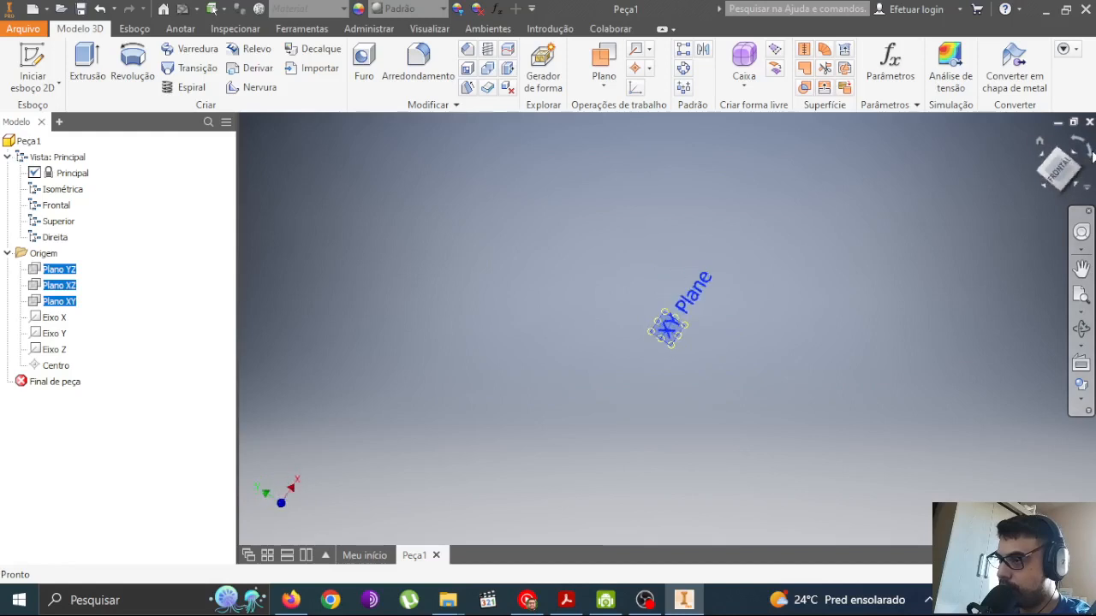
click(1056, 187)
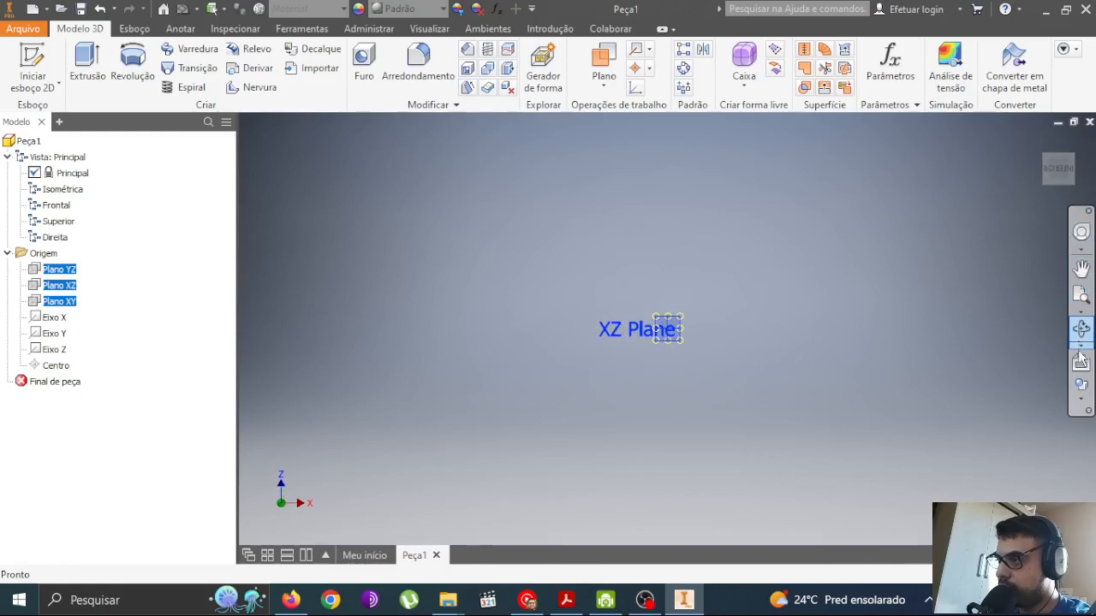
Step: Look over the available visual styles and the section view options, clearing the origin plane selection in between
click(1080, 405)
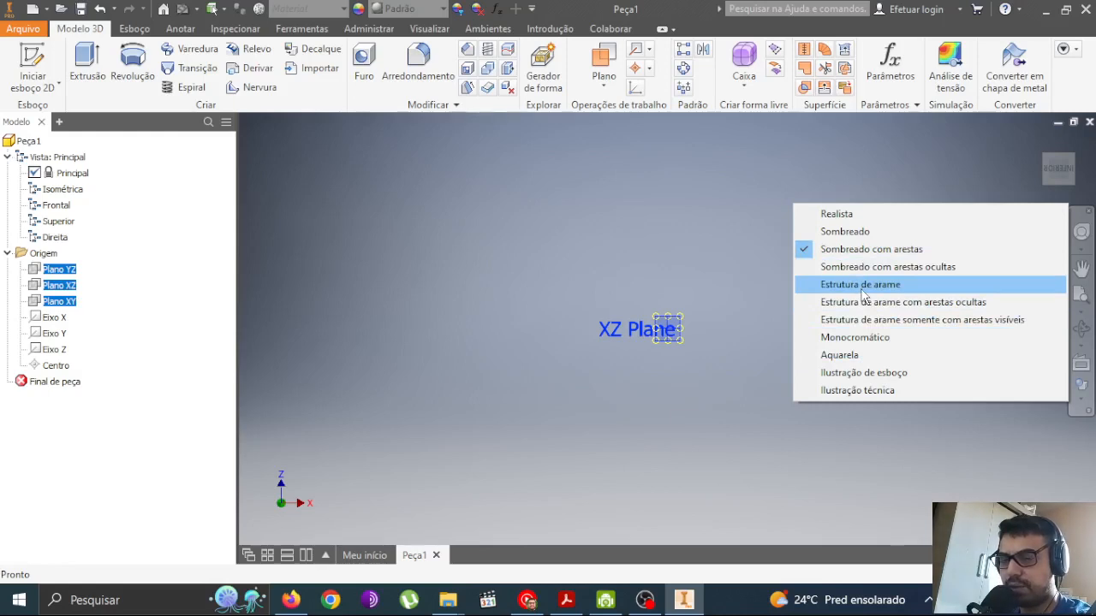
click(659, 238)
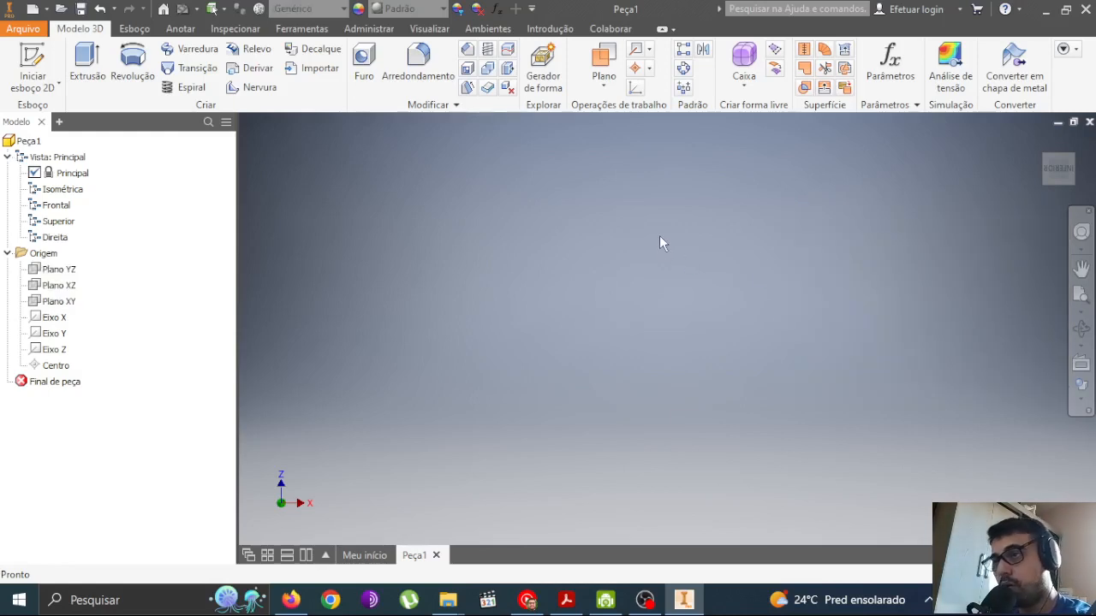
click(429, 28)
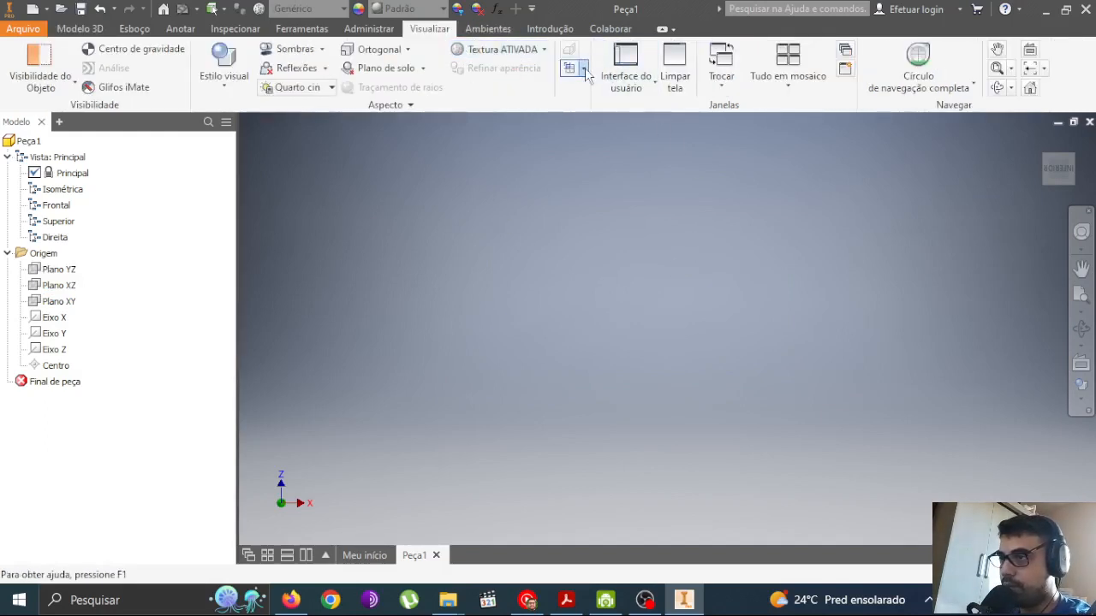
click(583, 68)
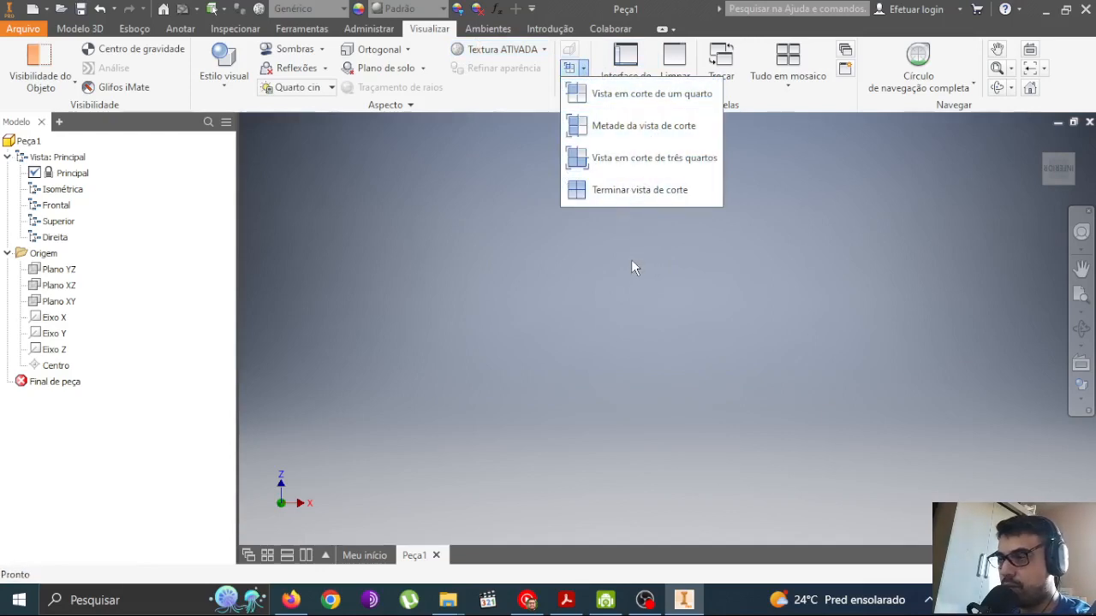
click(545, 302)
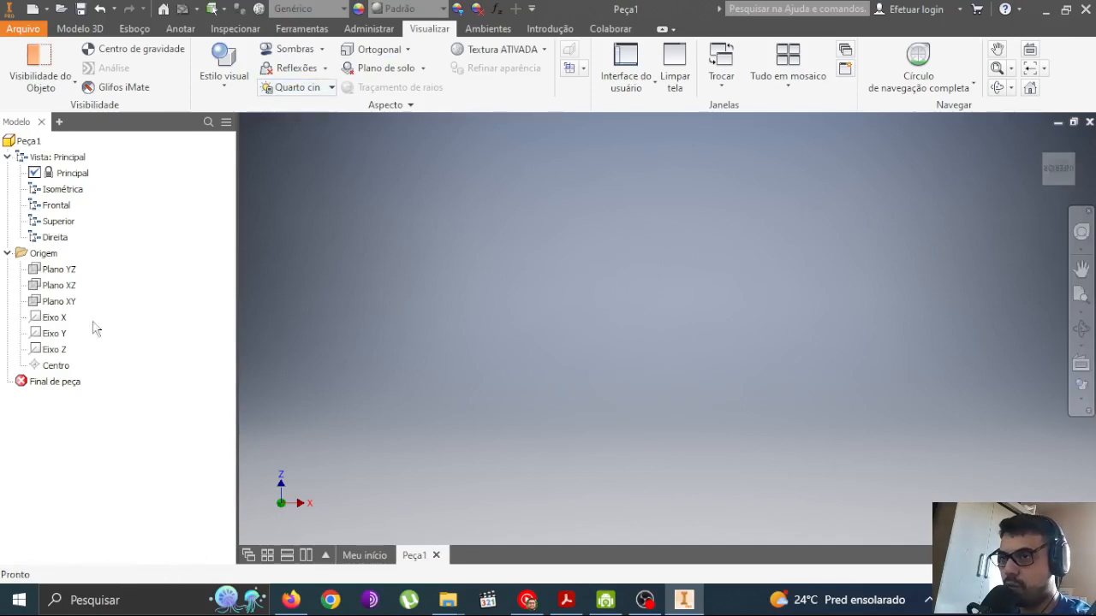
Step: Start a new 2D sketch on the XY origin plane
click(133, 29)
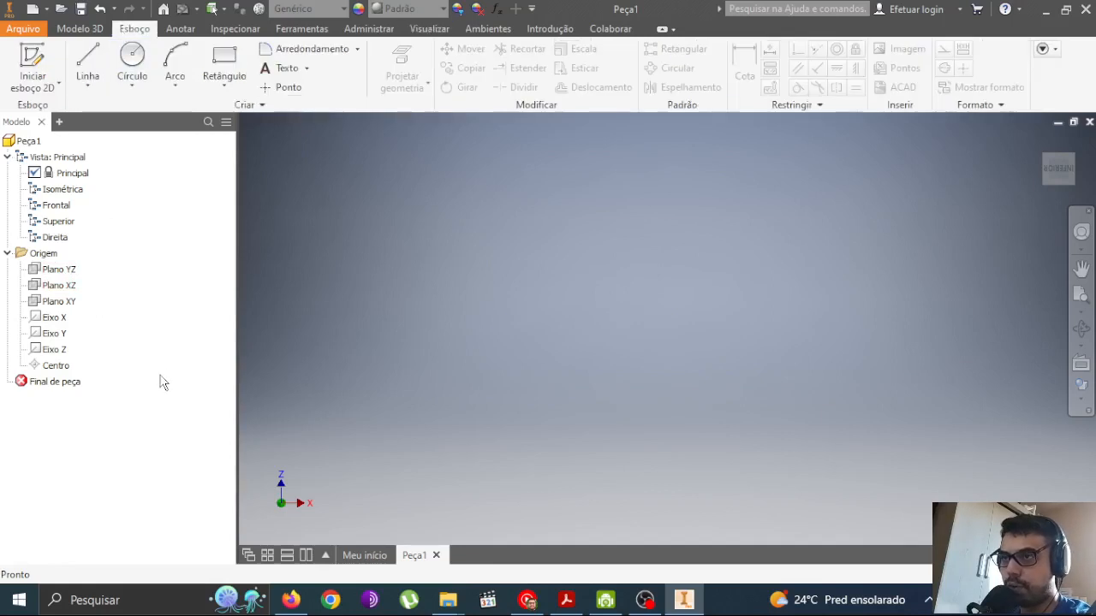
click(48, 303)
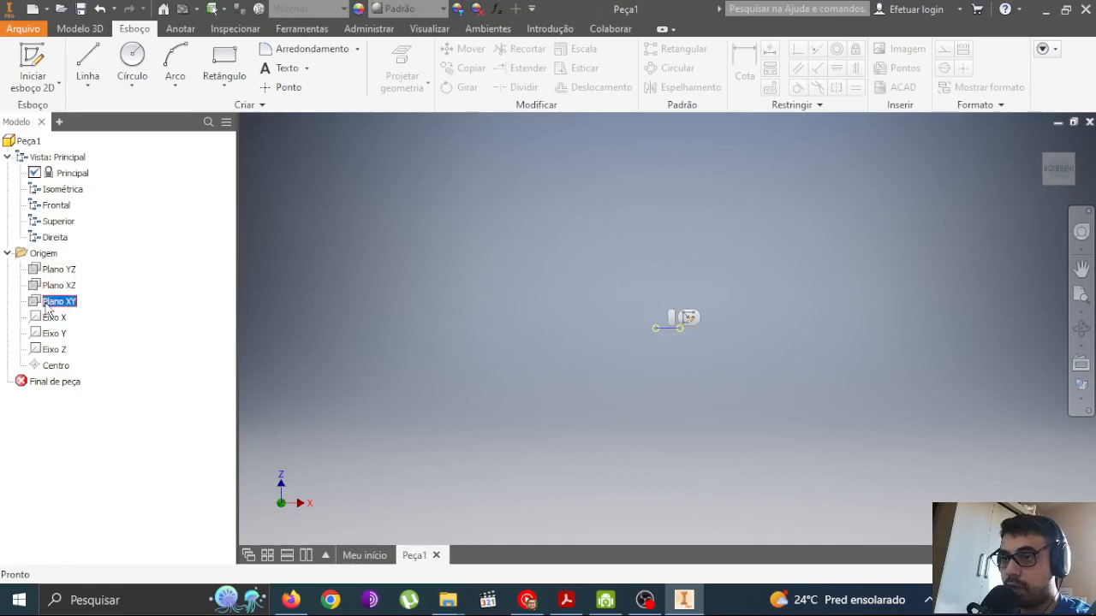
right_click(48, 306)
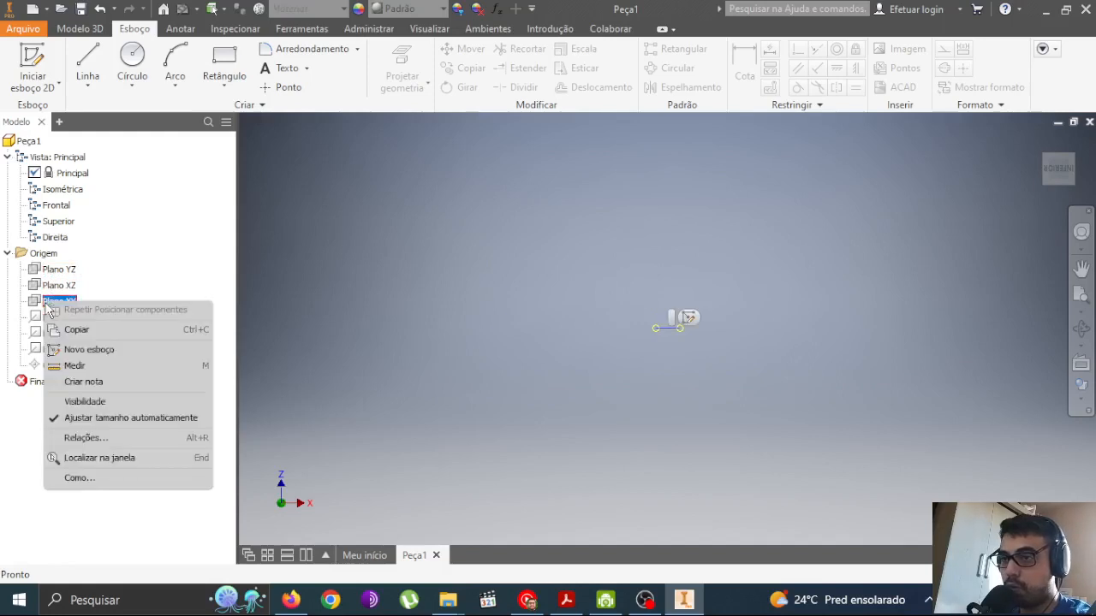
click(109, 351)
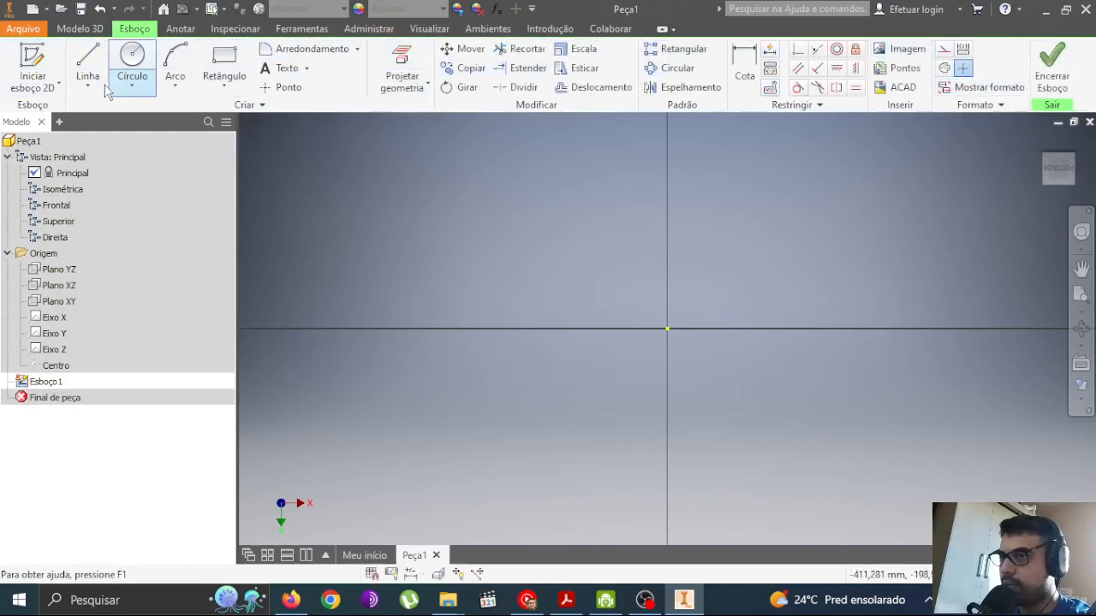
Step: Check the 3D modelling commands while the sketch is active, and return to the sketch commands
click(84, 31)
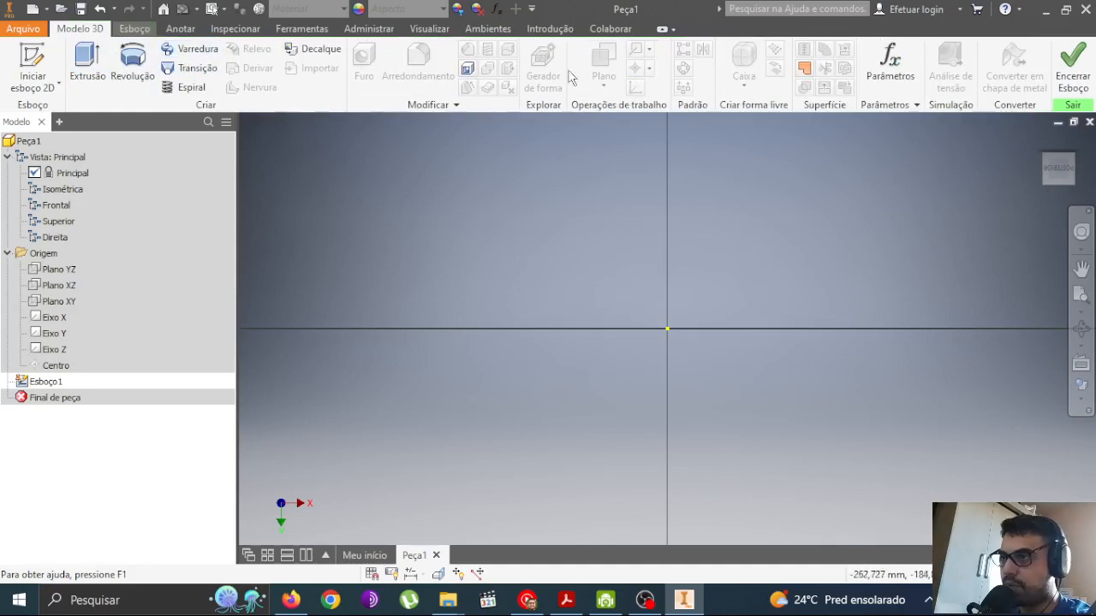
click(130, 30)
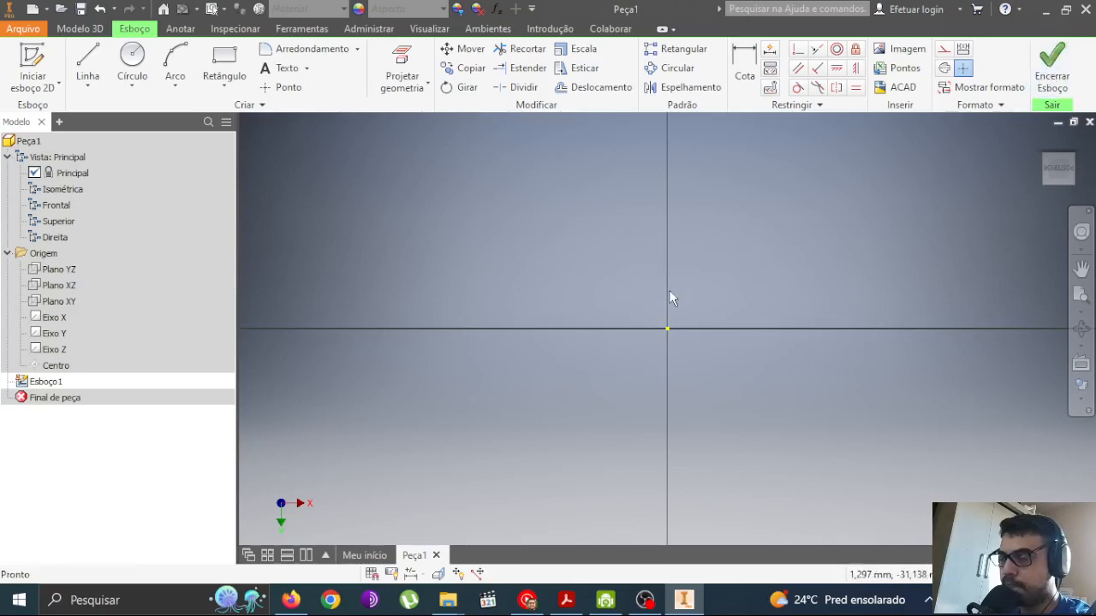
Step: Draw a single sketch line 100 mm long at 45 degrees to the horizontal, above and left of the origin
middle_drag(685, 261, 580, 249)
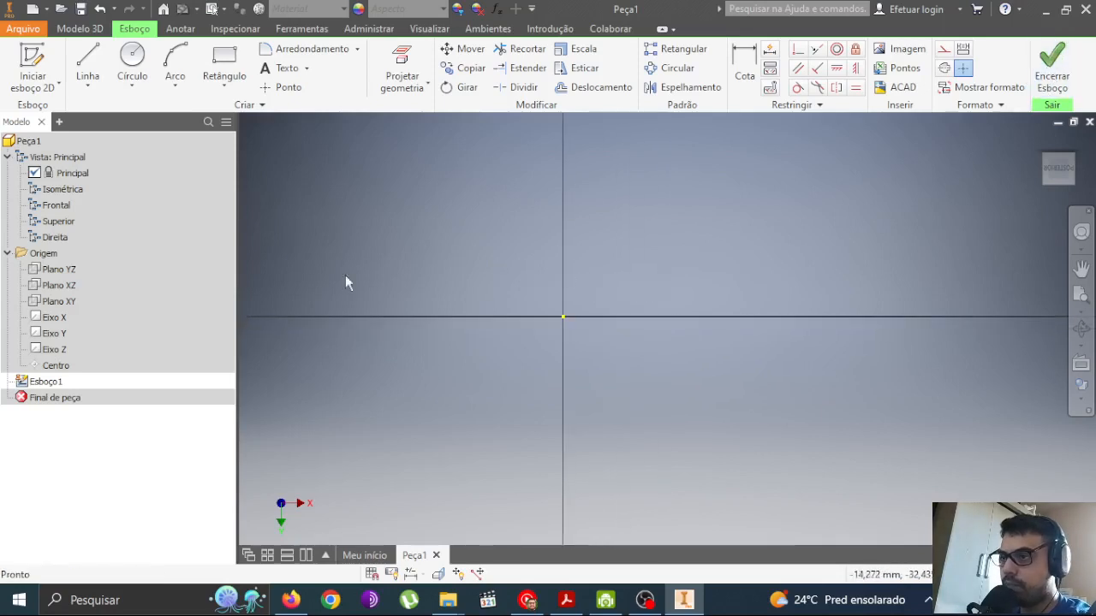
click(80, 94)
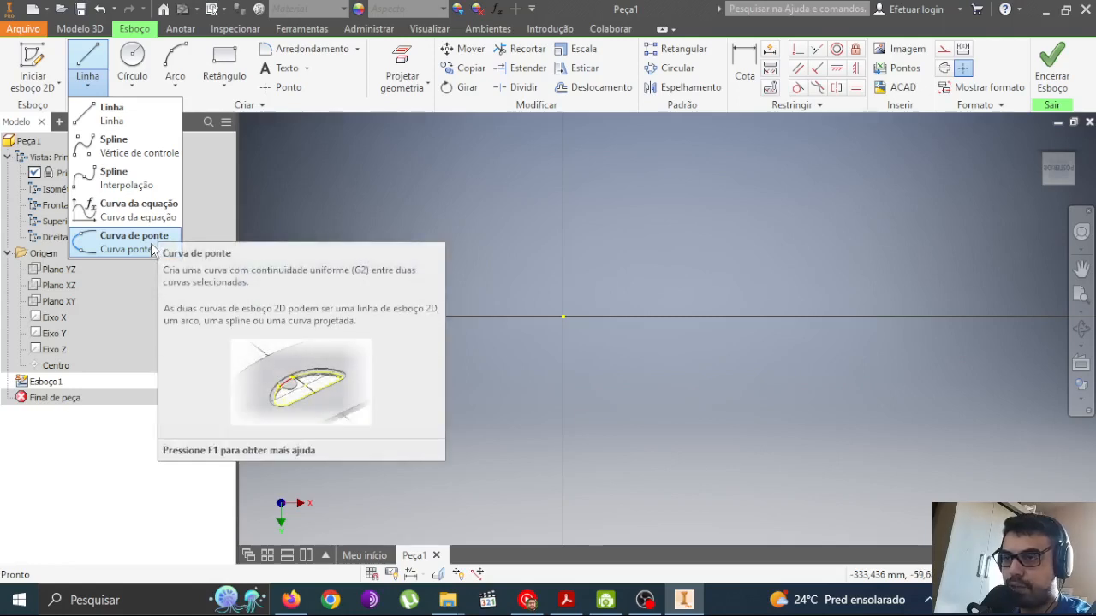
click(119, 114)
middle_drag(429, 226, 415, 281)
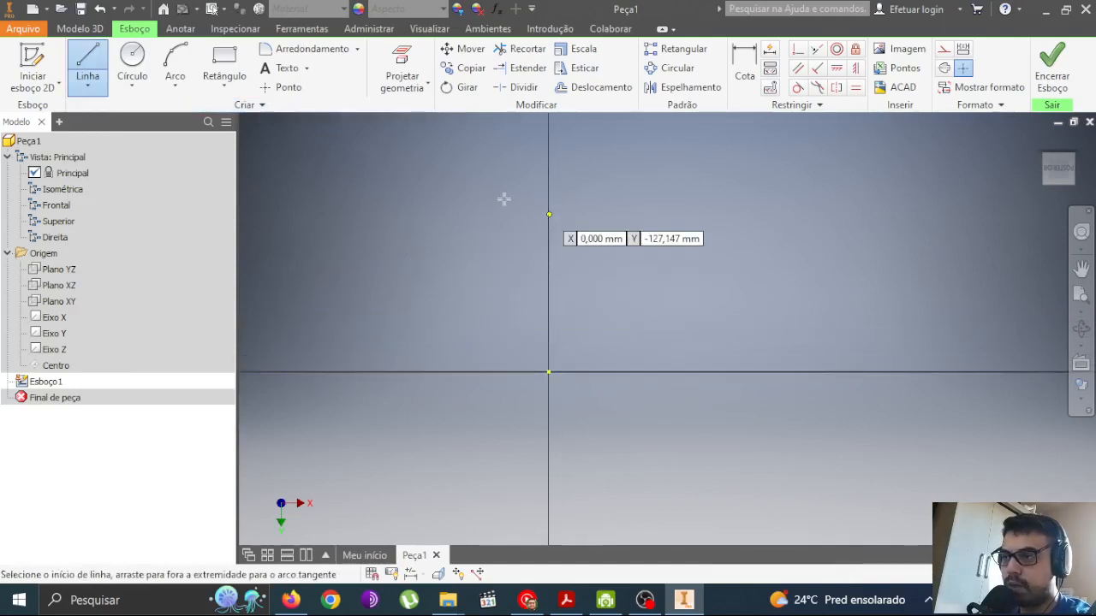
click(361, 248)
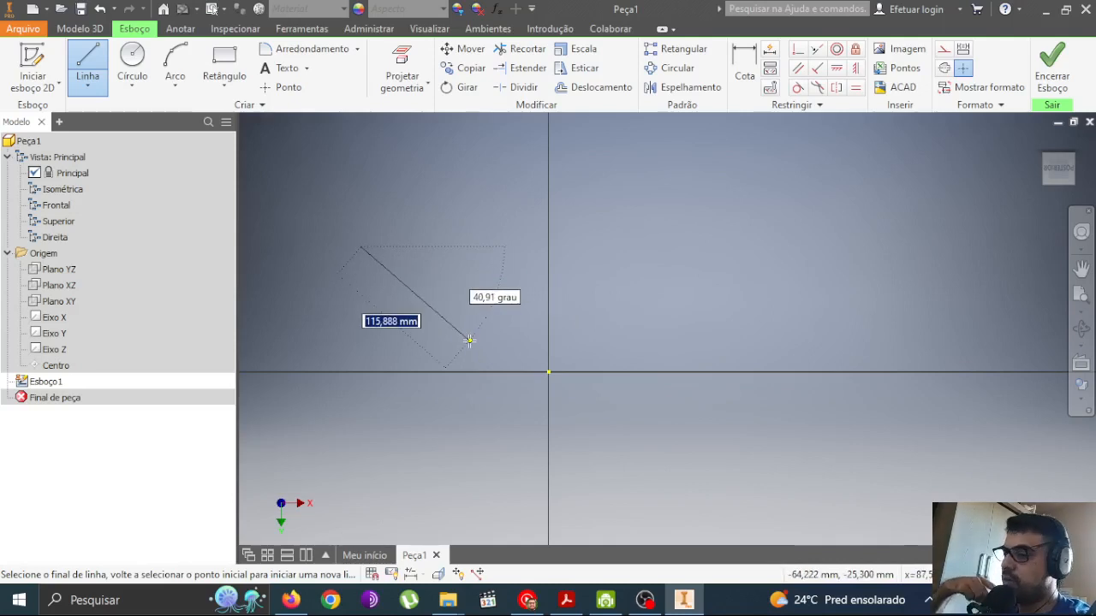
text(100)
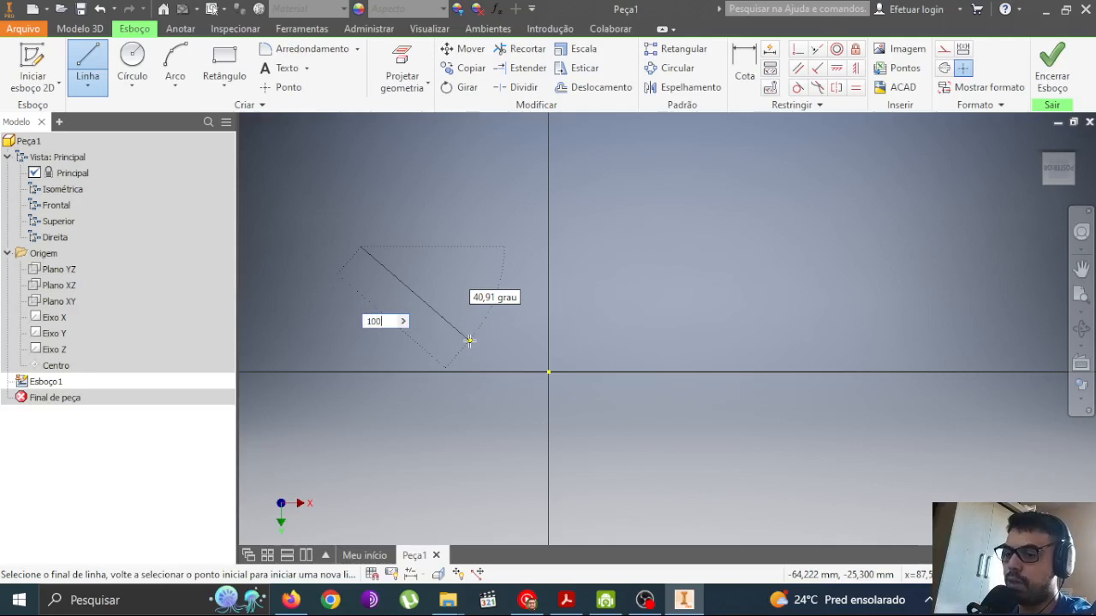
key(Tab)
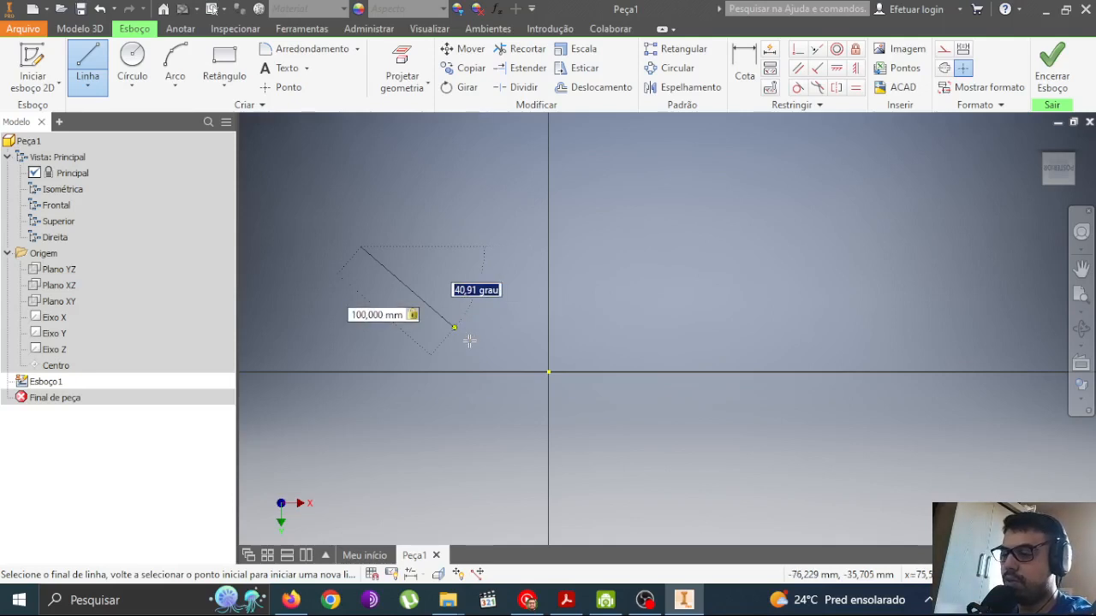
text(45)
key(Return)
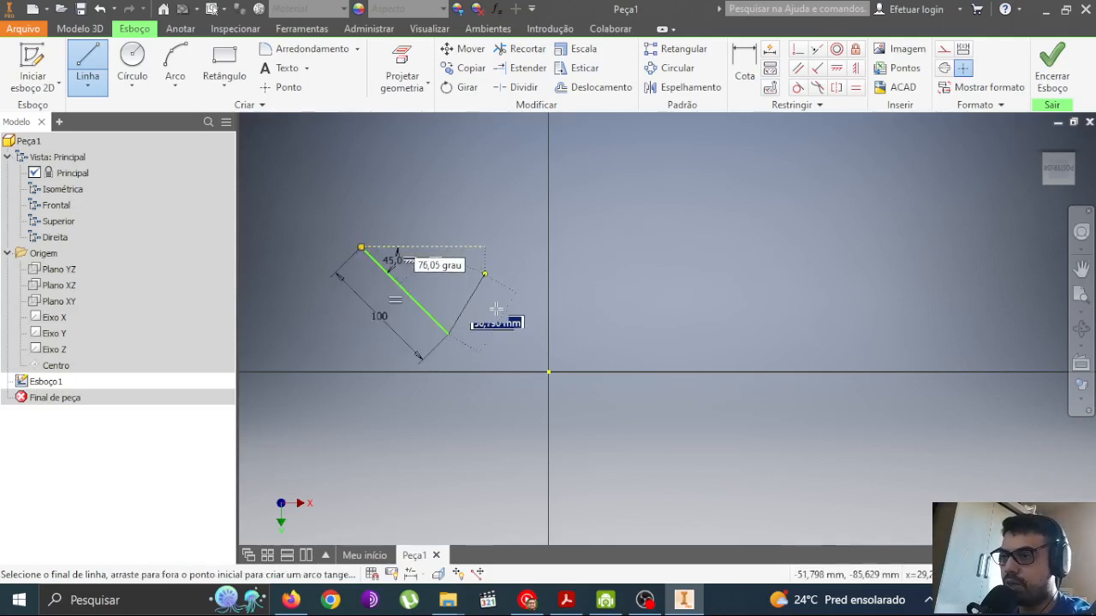
key(Escape)
Step: Inspect the line's horizontal construction reference and move the angled line up and to the right by its upper endpoint
middle_drag(416, 307, 460, 331)
scroll(440, 297, down, 5)
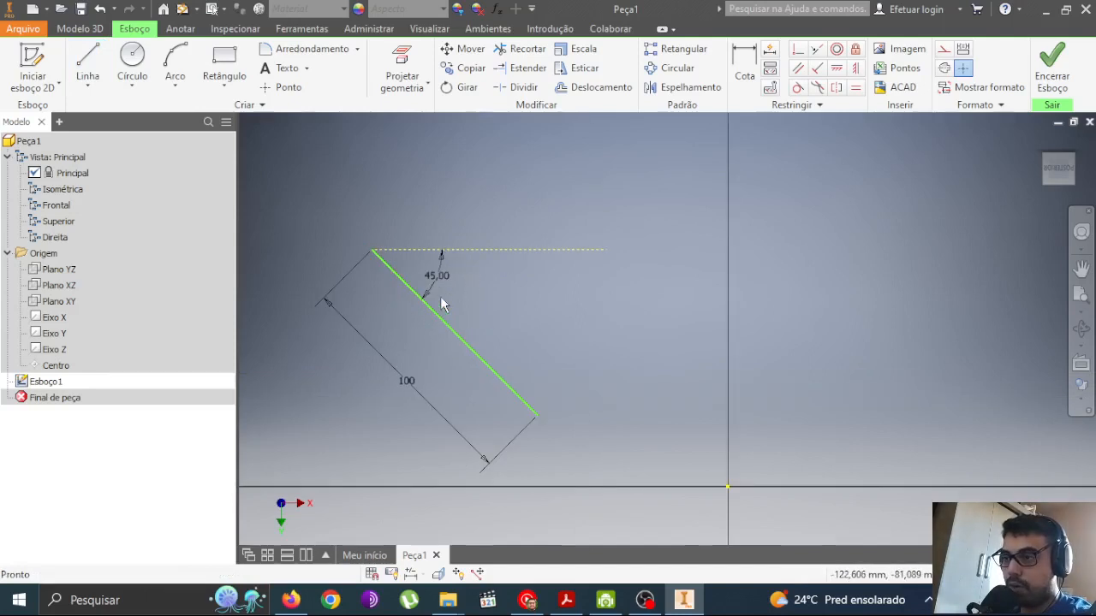
scroll(506, 324, up, 3)
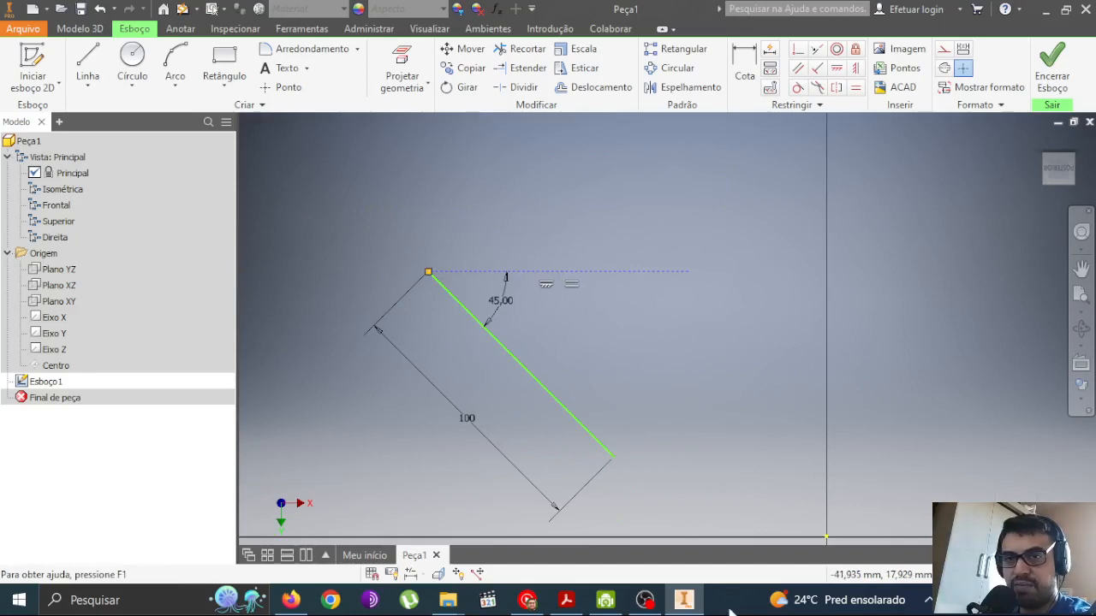
click(561, 272)
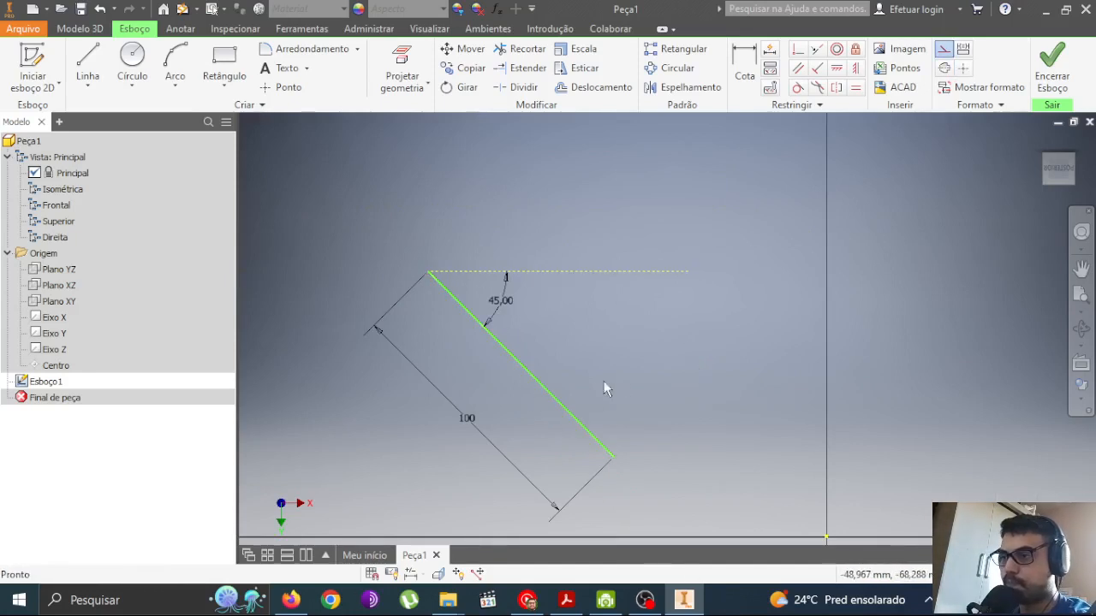
ctrl+click(526, 377)
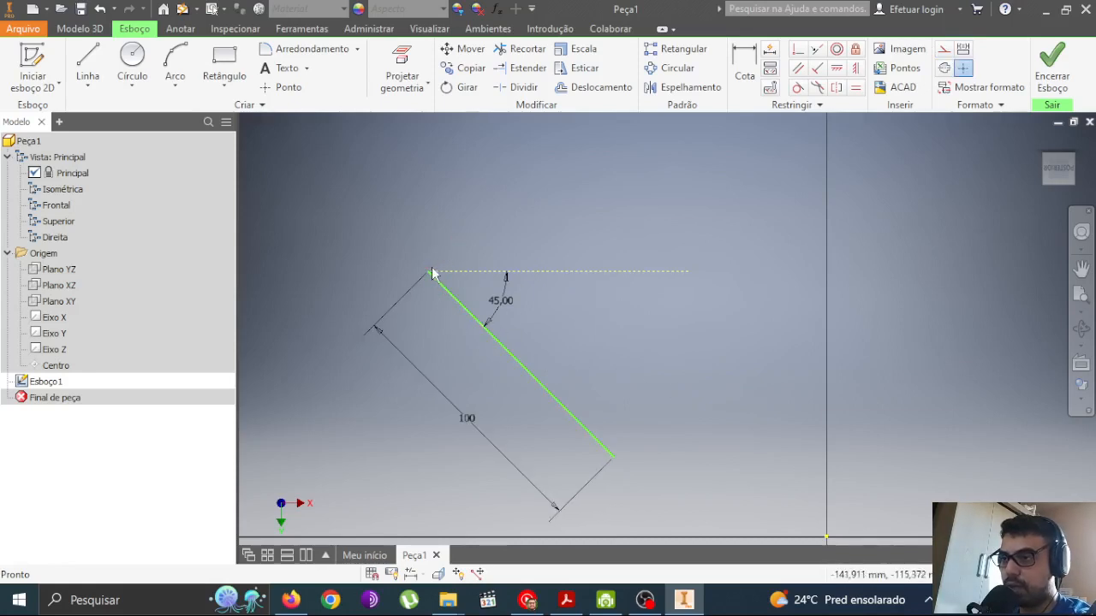
drag(430, 271, 480, 219)
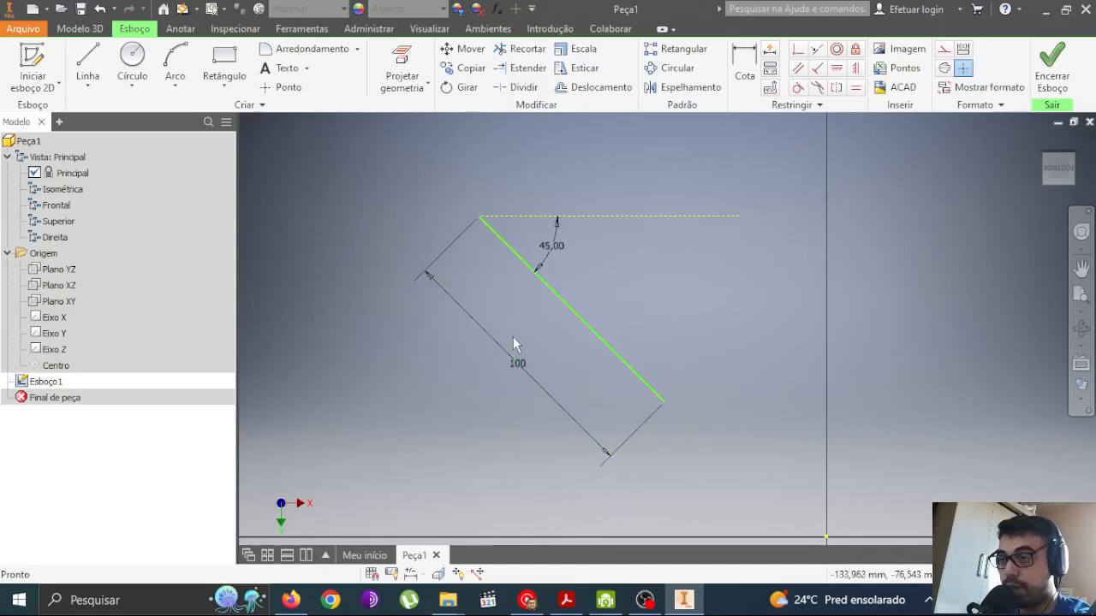
Step: Look over the sketch dimension and geometric constraint commands
scroll(513, 337, down, 3)
middle_drag(639, 395, 594, 411)
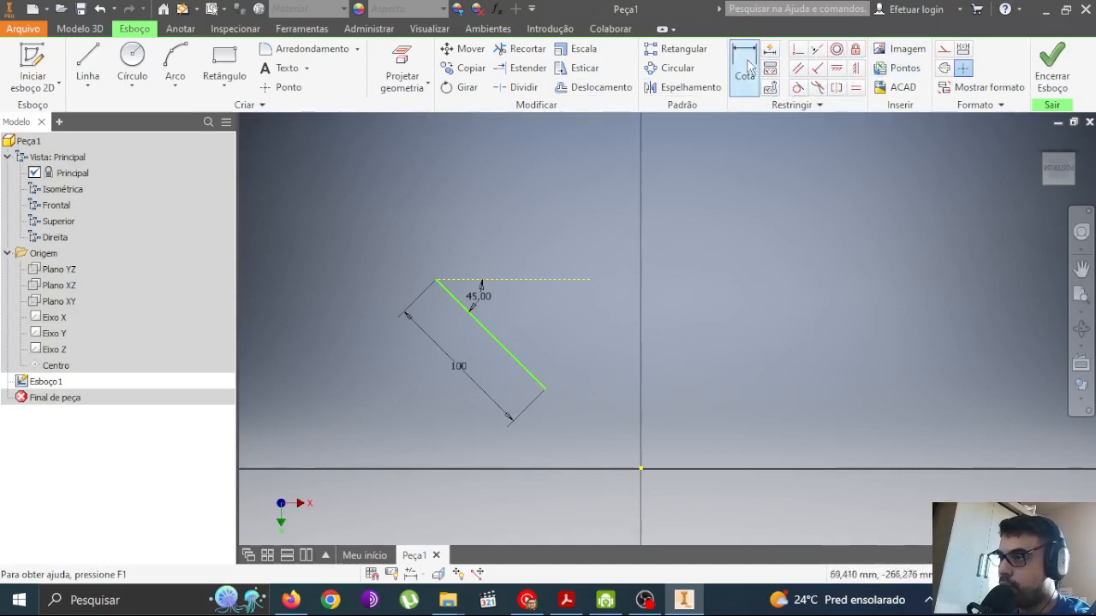
click(819, 104)
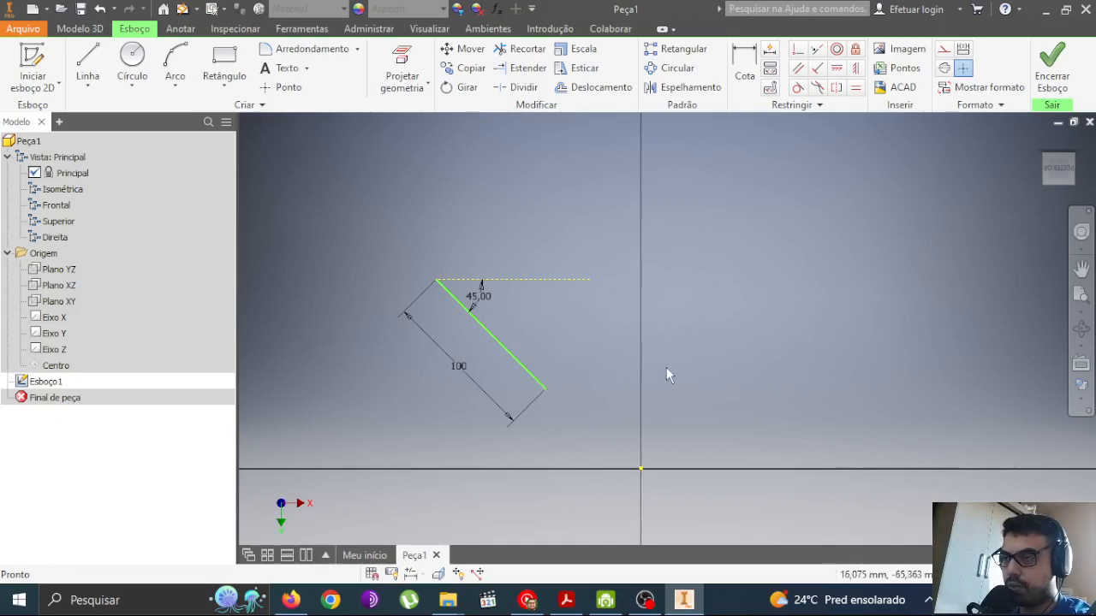
Step: Sketch a centre-point circle centred on the sketch origin
middle_drag(666, 367, 624, 275)
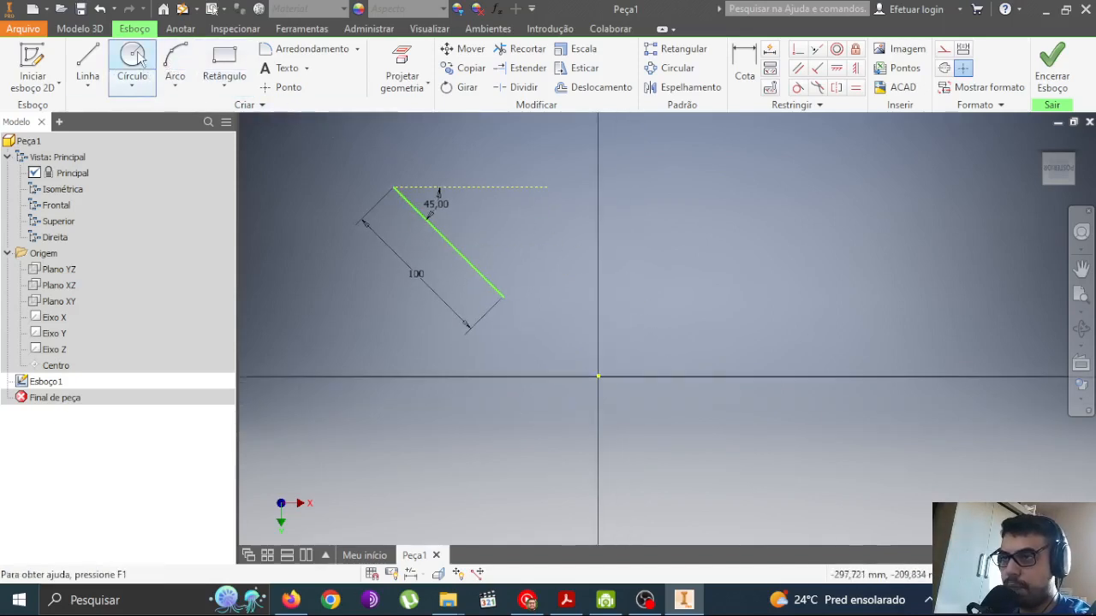
click(134, 86)
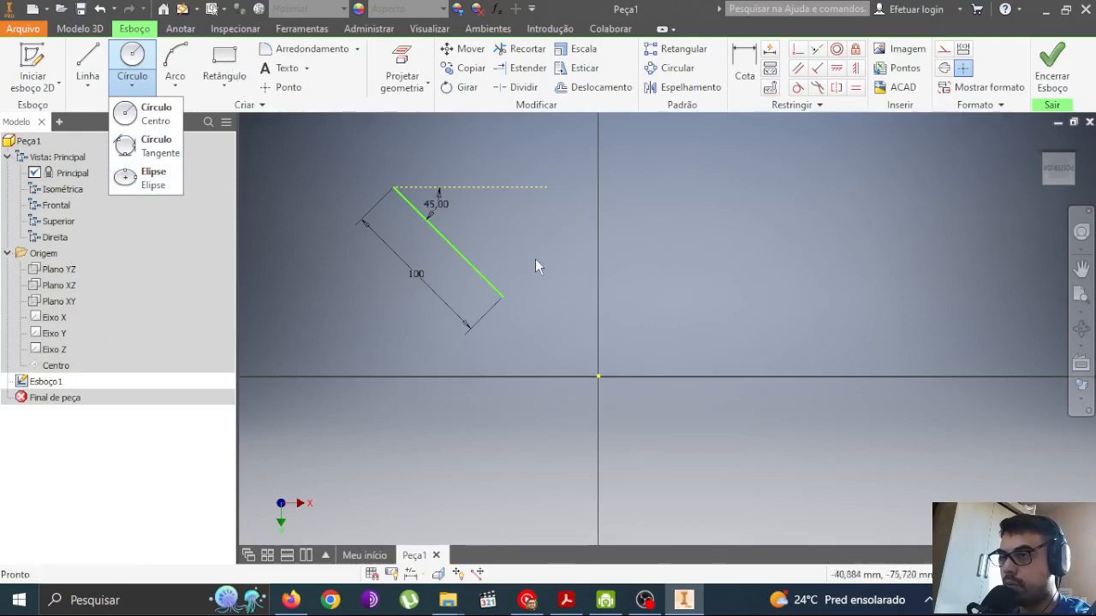
click(142, 114)
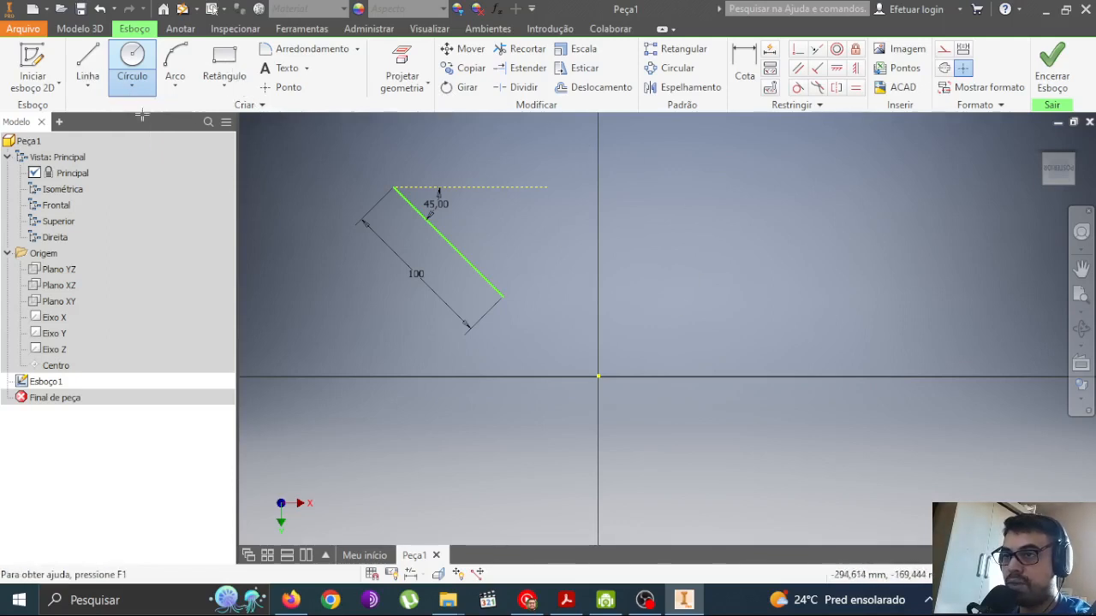
click(599, 376)
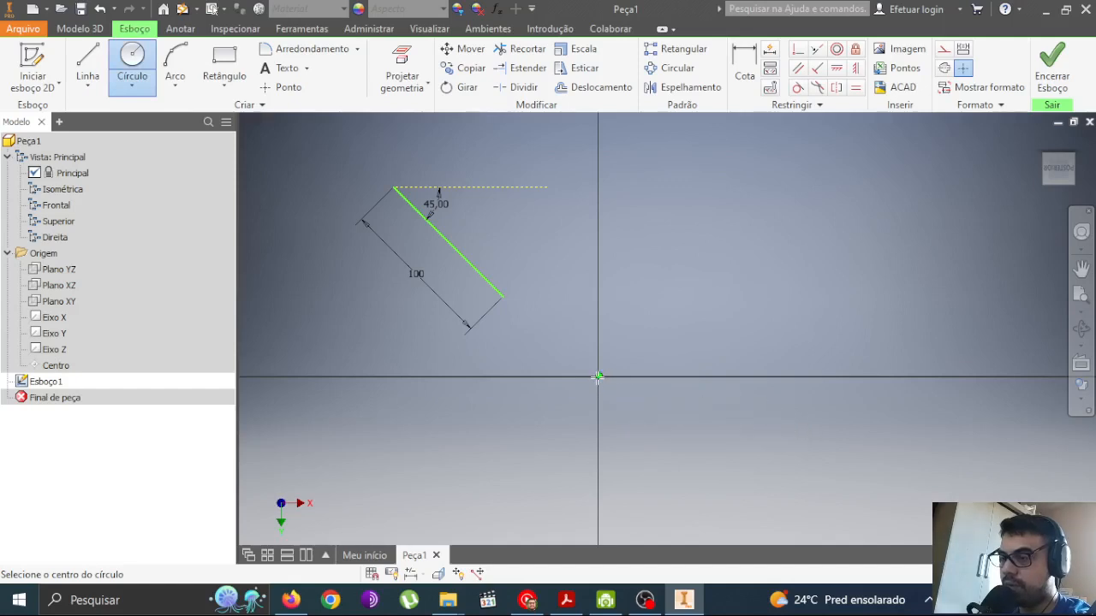
click(525, 421)
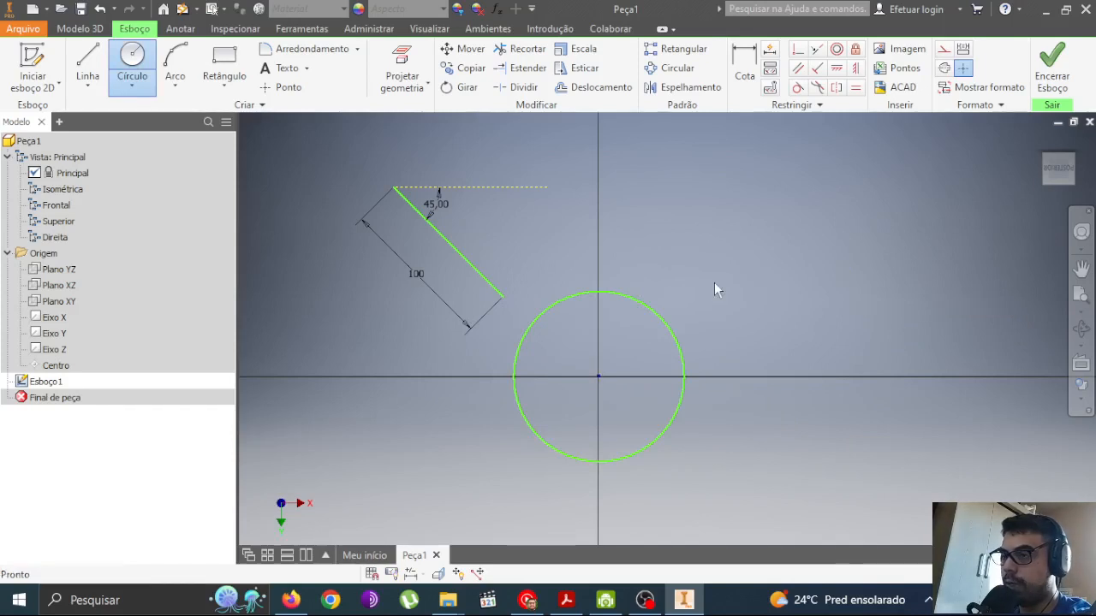
key(Escape)
Step: Enlarge the circle freehand to a diameter of about 253 mm, keeping its centre at the origin
scroll(596, 404, up, 5)
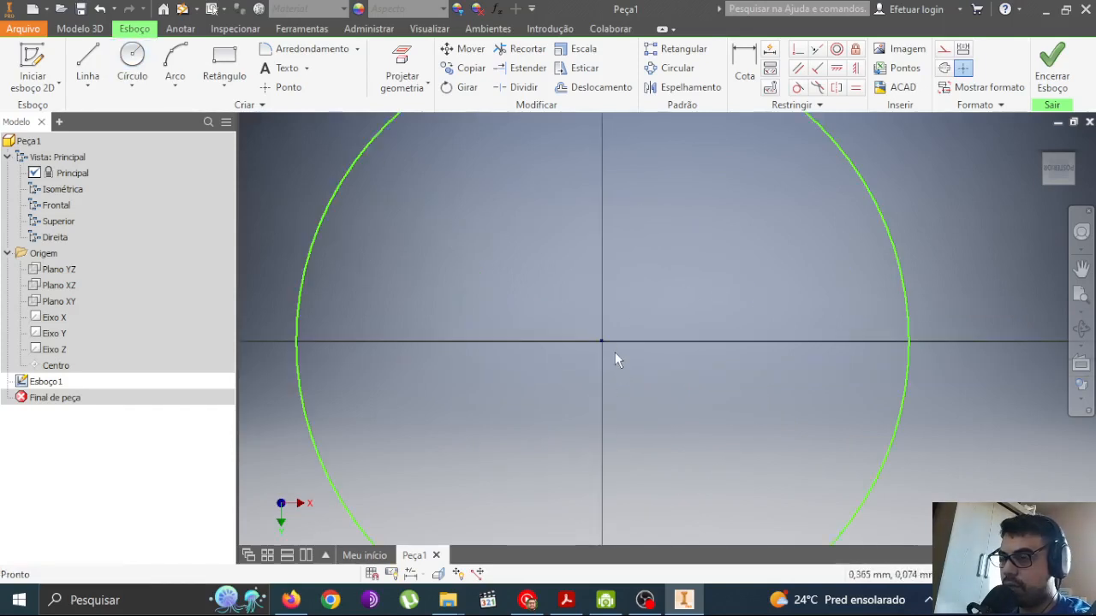
scroll(603, 345, down, 6)
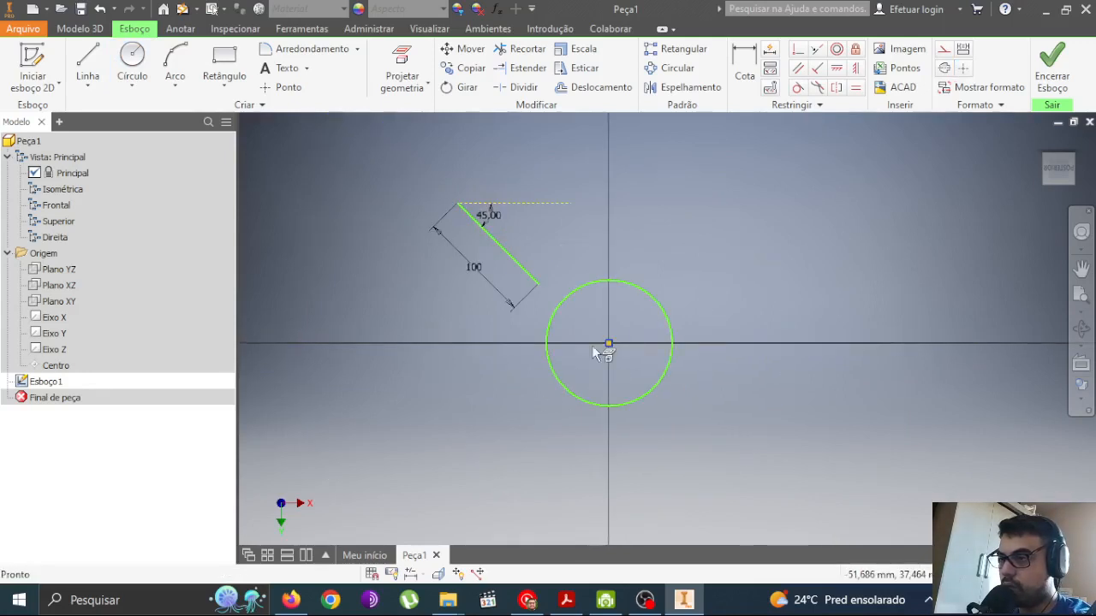
drag(658, 303, 726, 257)
click(650, 328)
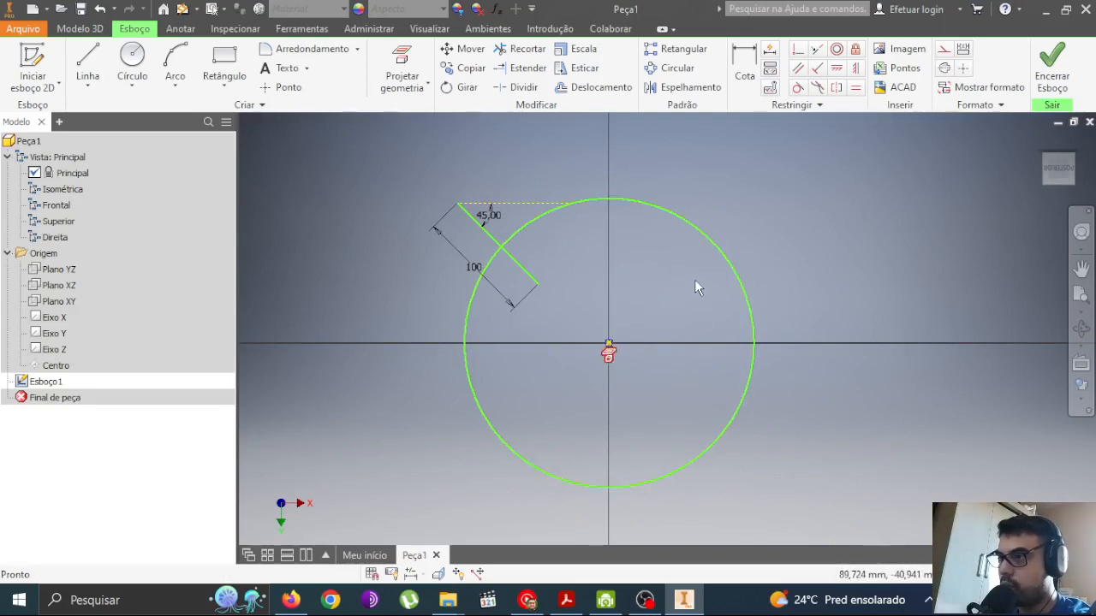
Step: Dimension the origin-centred circle's diameter and set it to 100 mm
key(d)
click(717, 255)
click(674, 301)
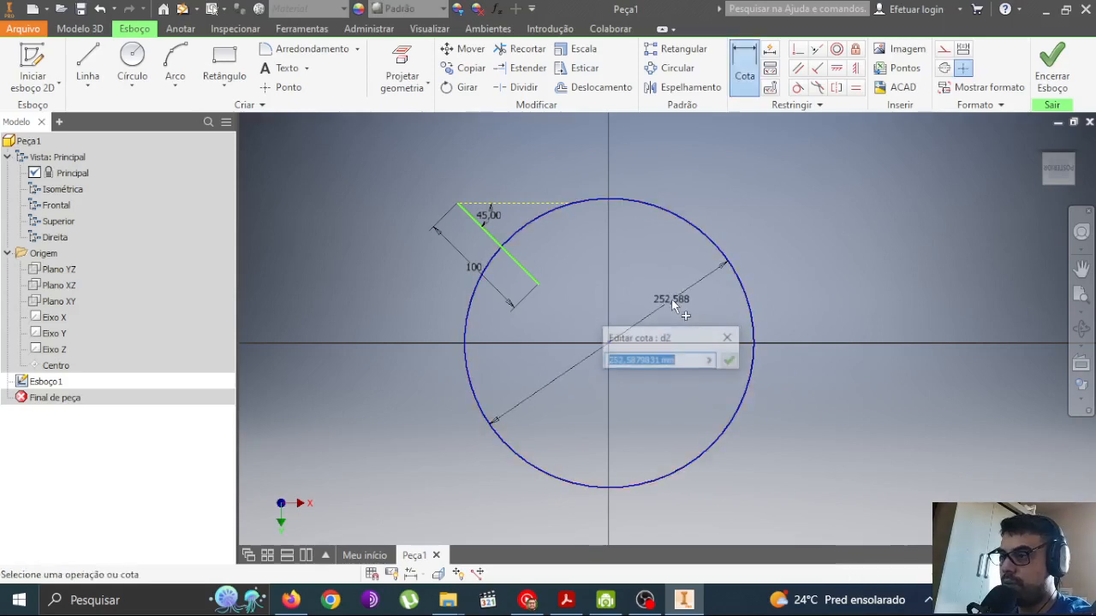
text(1)
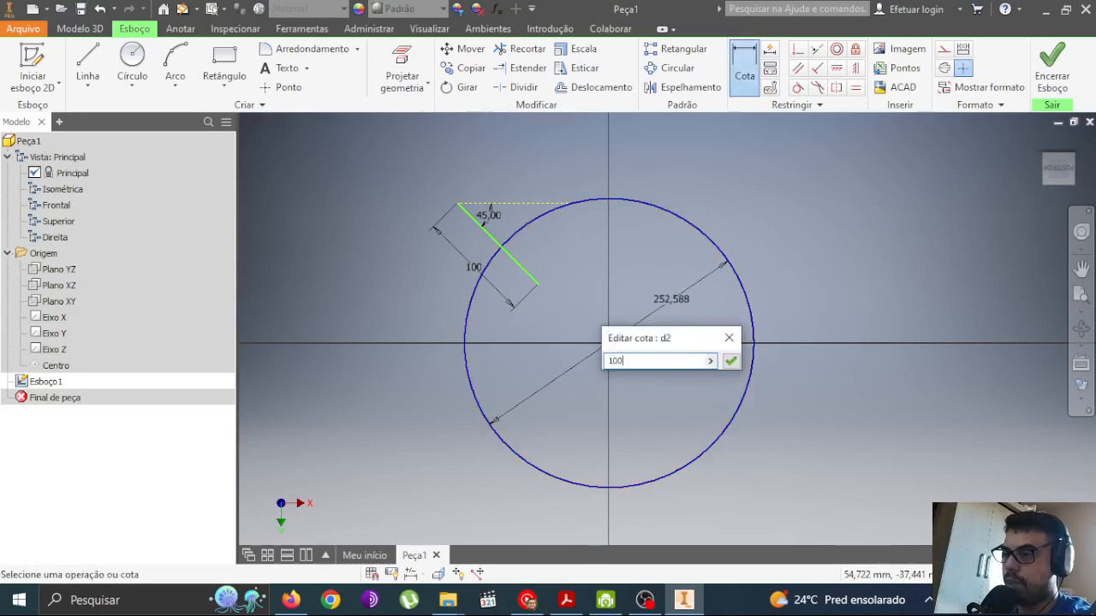
text(00)
key(Return)
scroll(671, 299, up, 3)
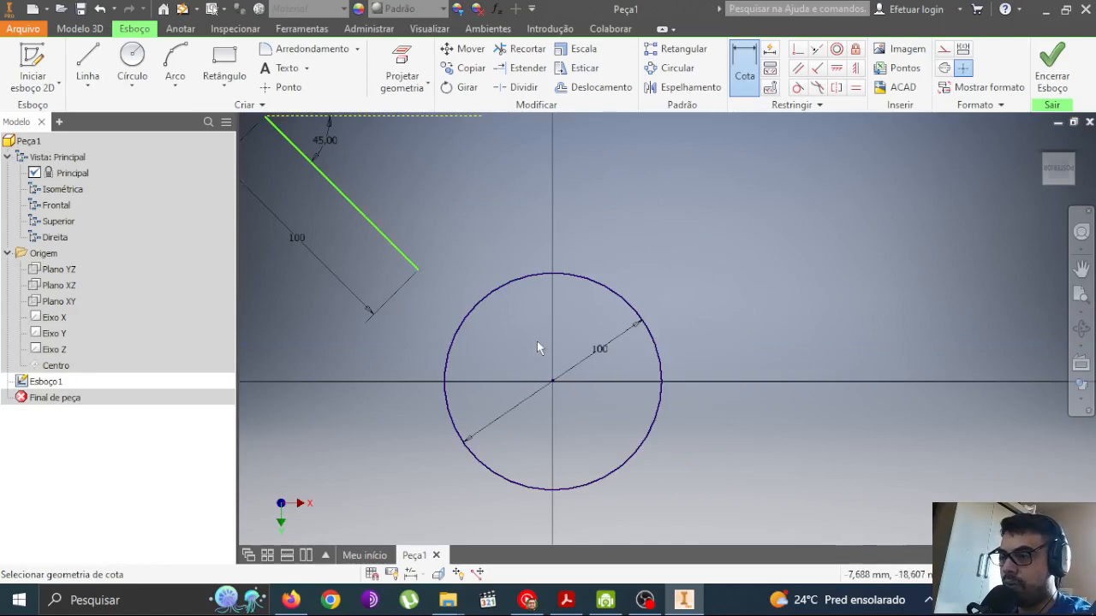
middle_drag(537, 342, 549, 287)
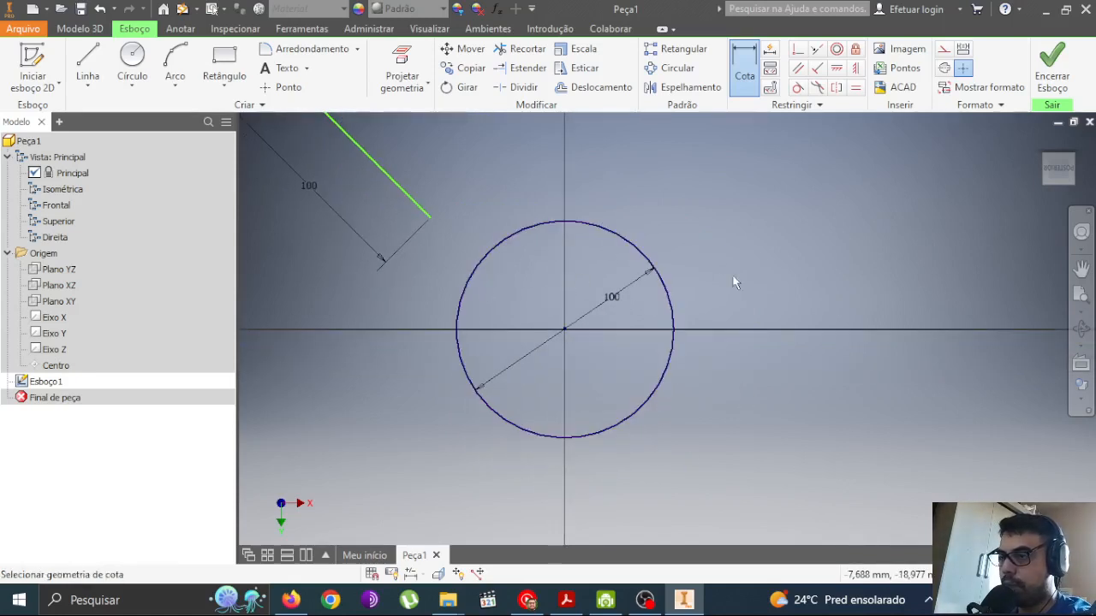
scroll(685, 264, down, 4)
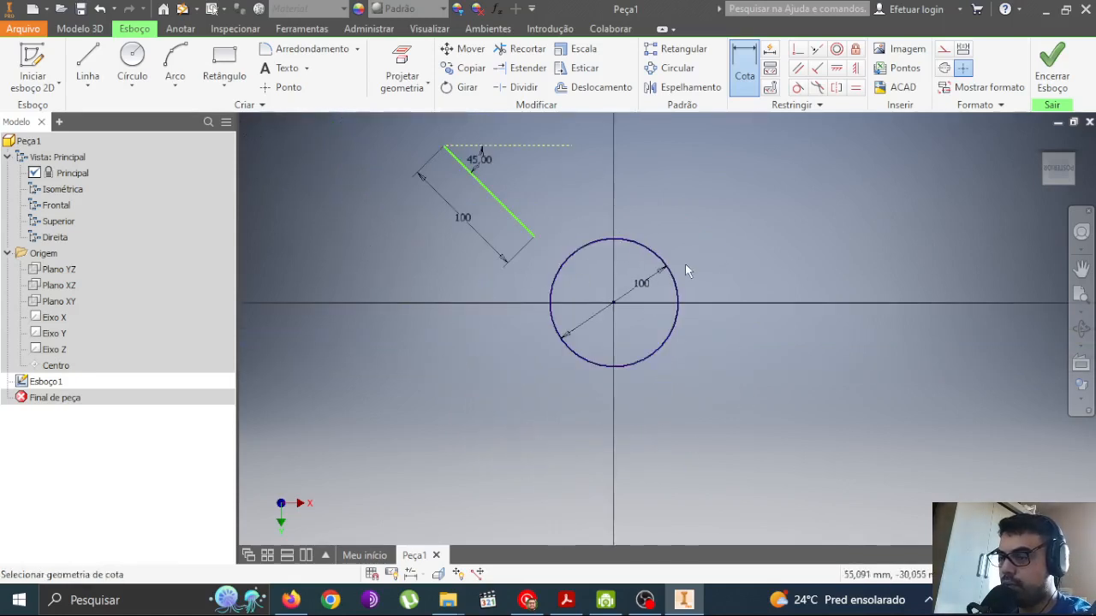
scroll(668, 223, up, 2)
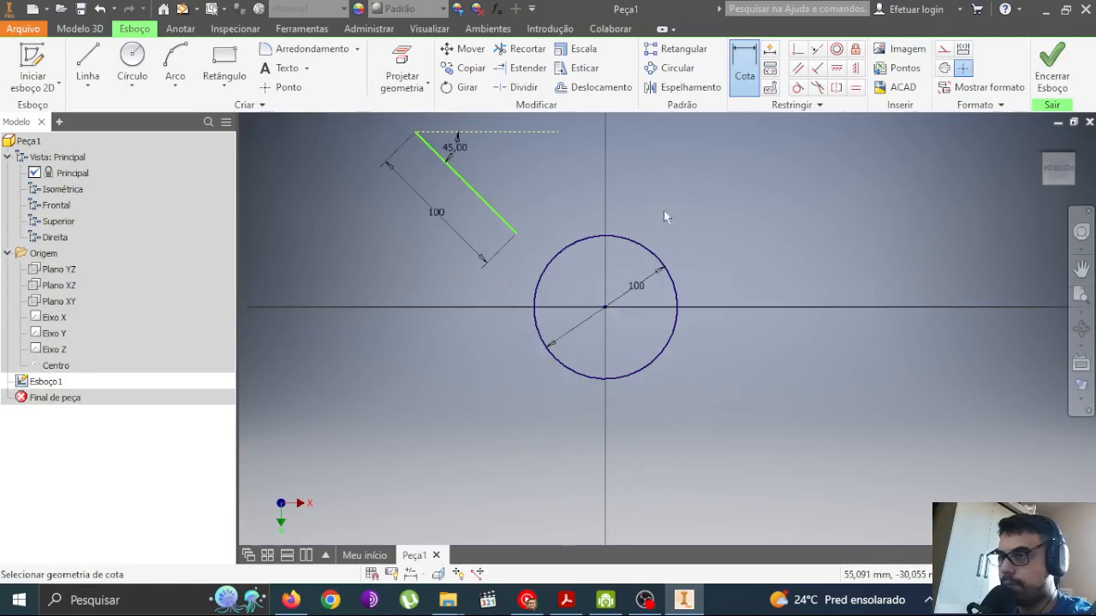
Step: Apply a coincident constraint between the angled line's lower endpoint and the circle's centre
click(797, 49)
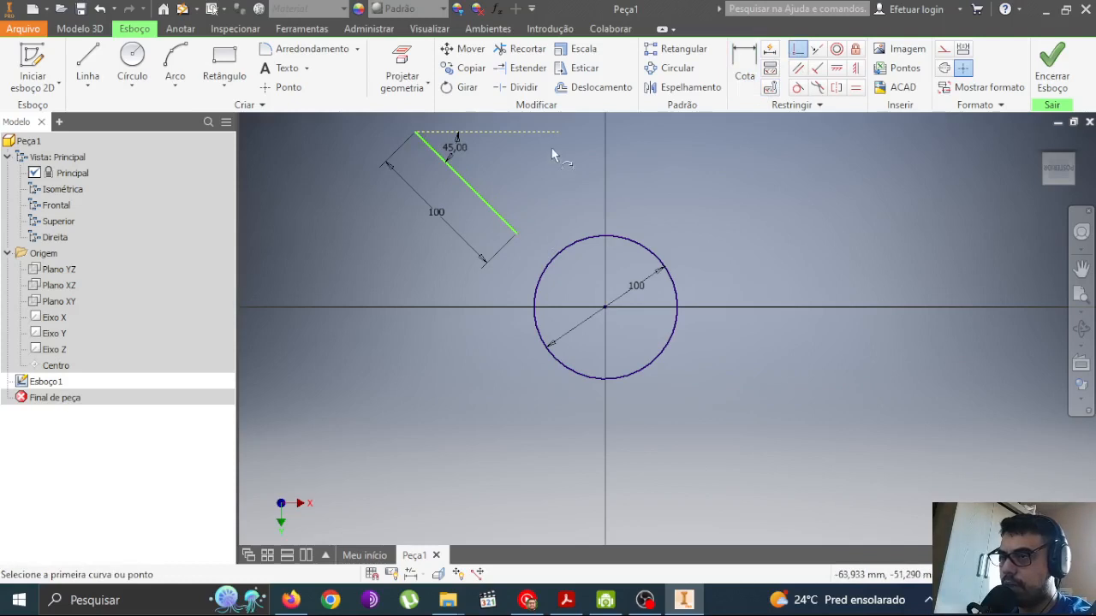
click(514, 233)
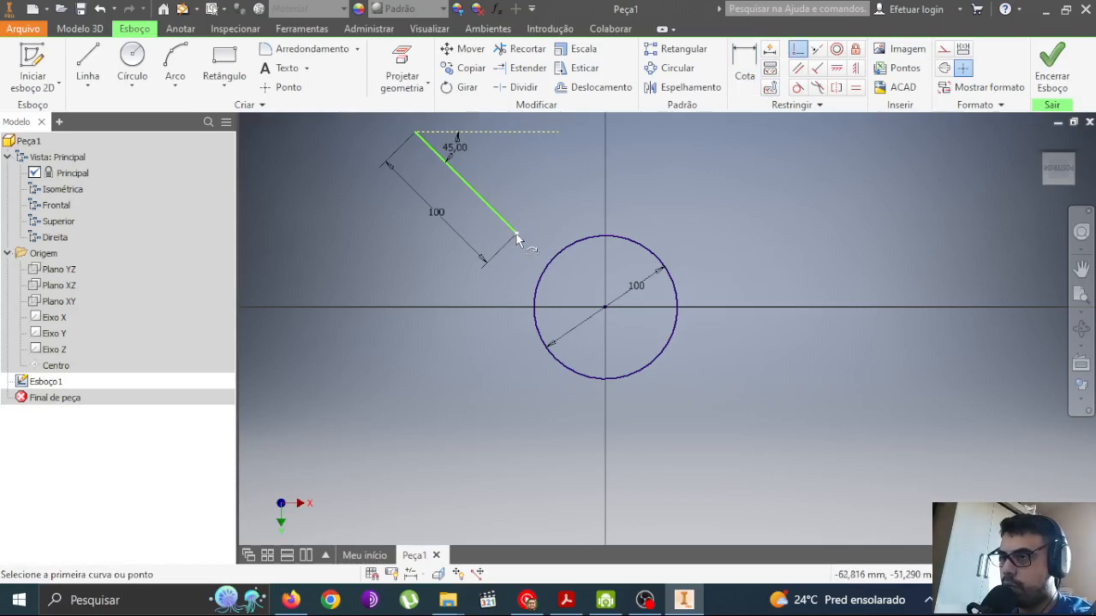
click(606, 310)
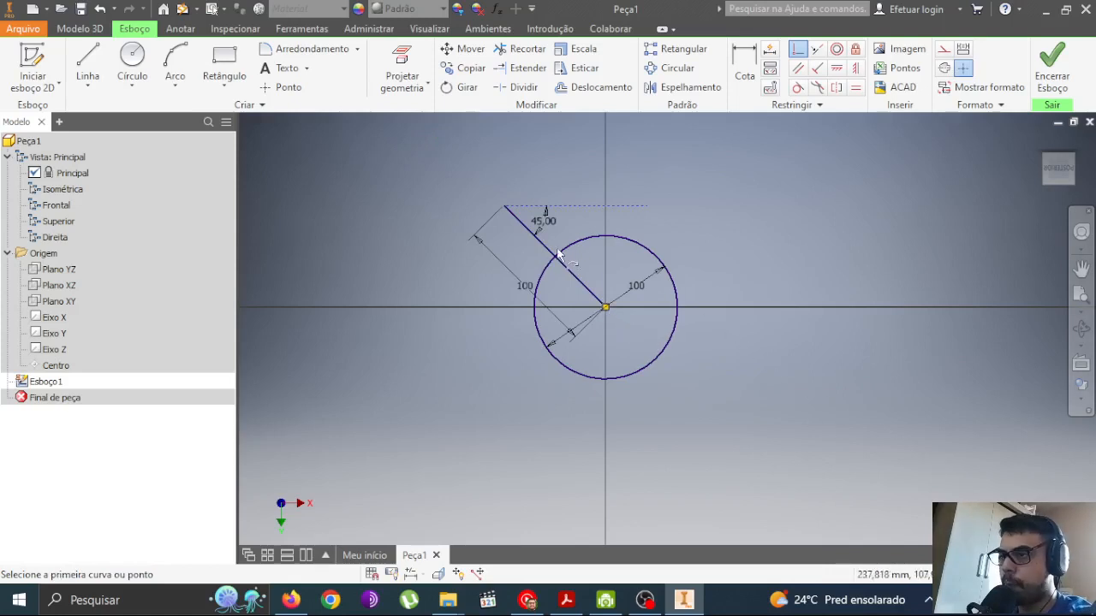
scroll(558, 250, up, 3)
key(Escape)
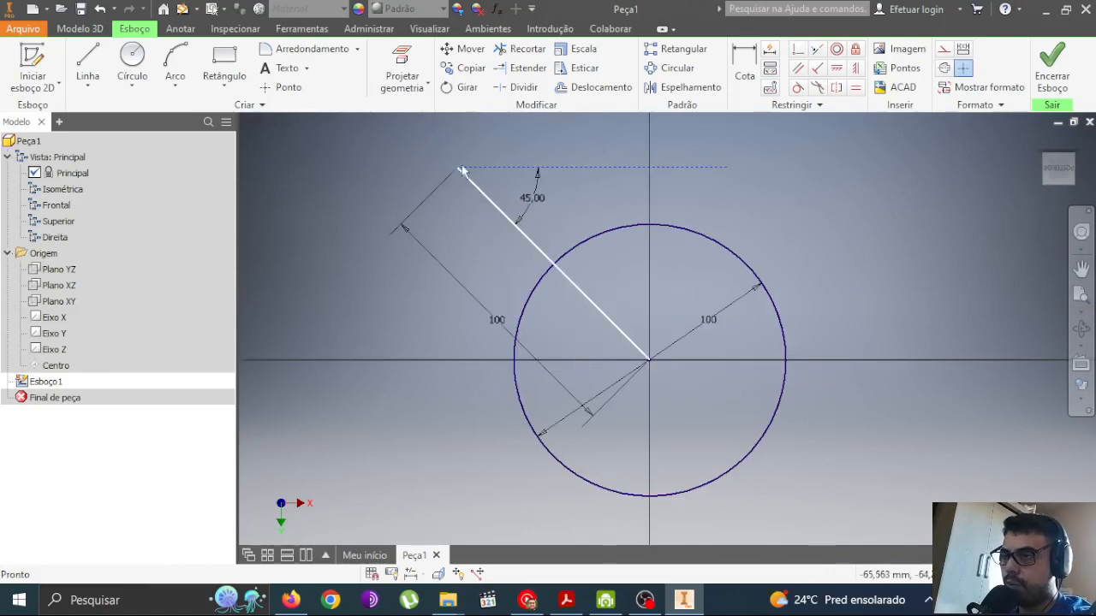
Step: Try to move the angled line by its upper endpoint and inspect the constraint at the circle's centre
drag(456, 171, 476, 205)
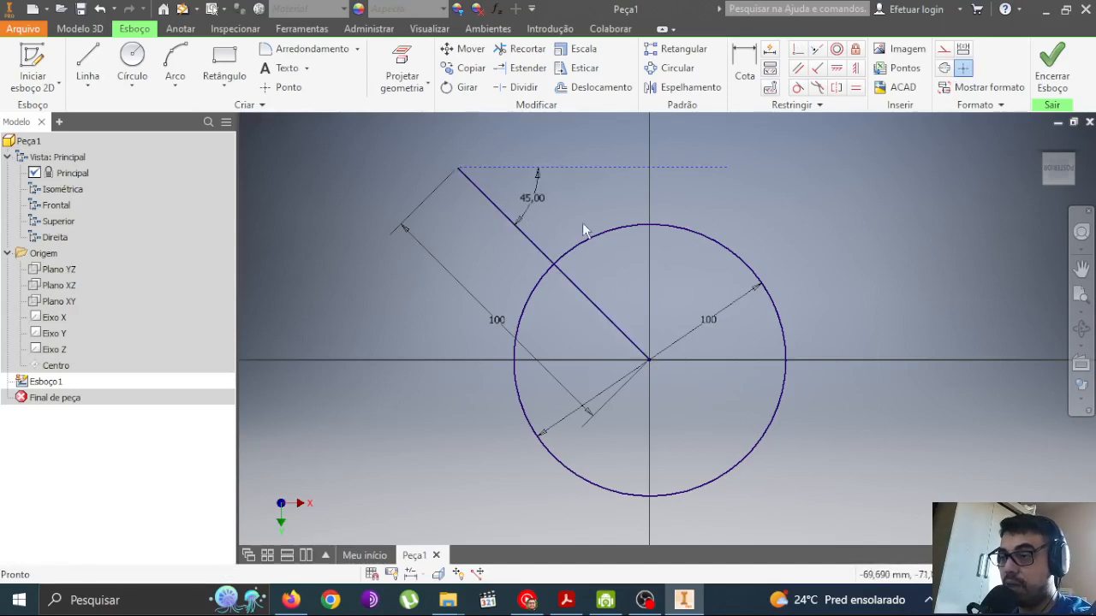
click(648, 362)
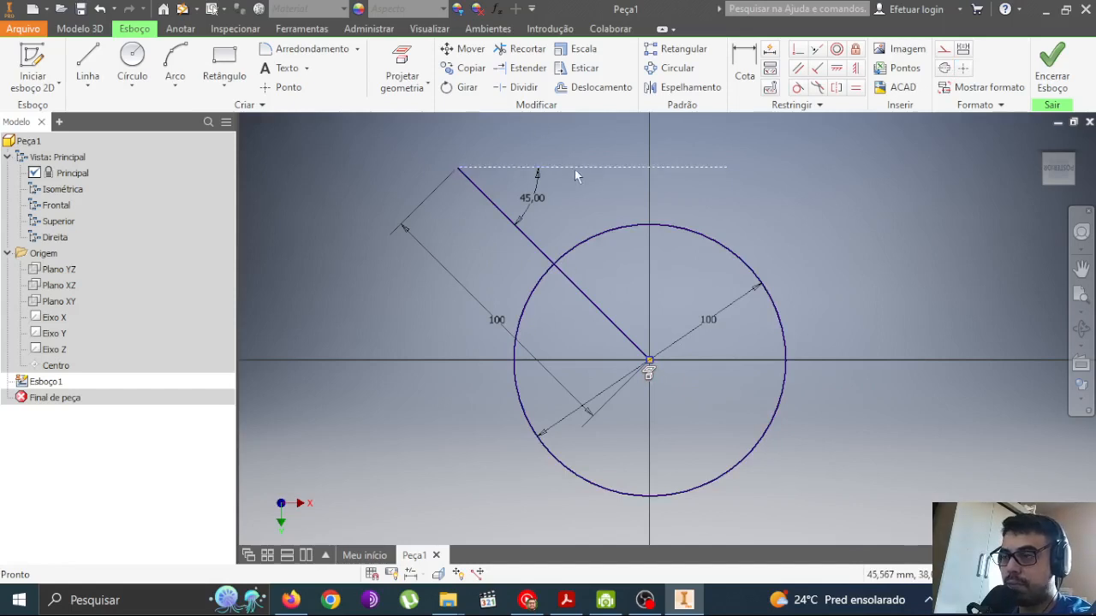
click(587, 201)
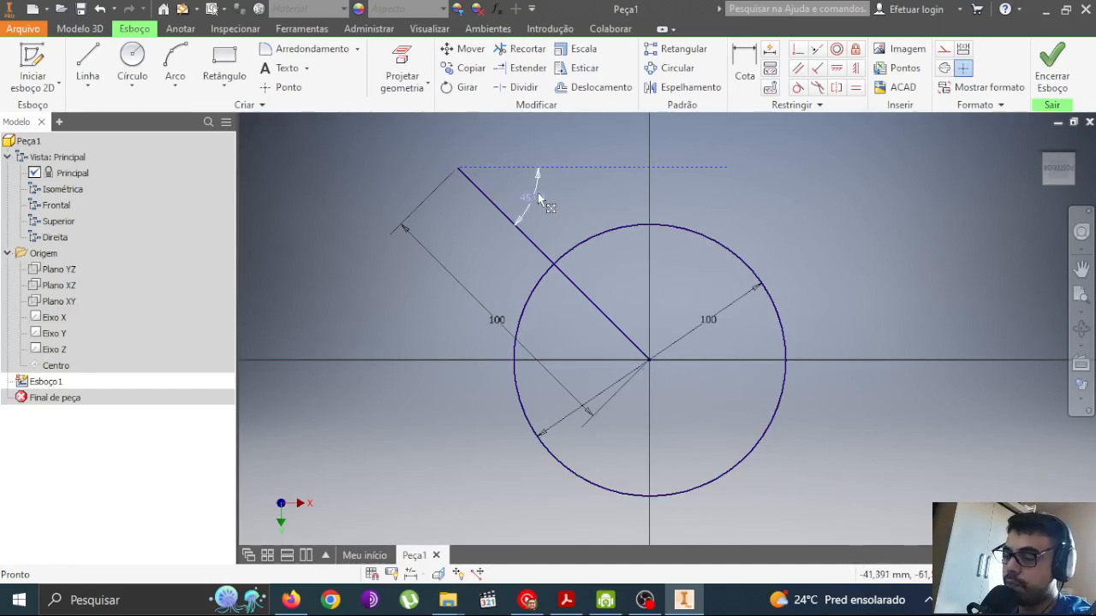
Step: Delete the 45° angle dimension and swing the line around the circle's centre by its upper endpoint
click(538, 199)
key(Delete)
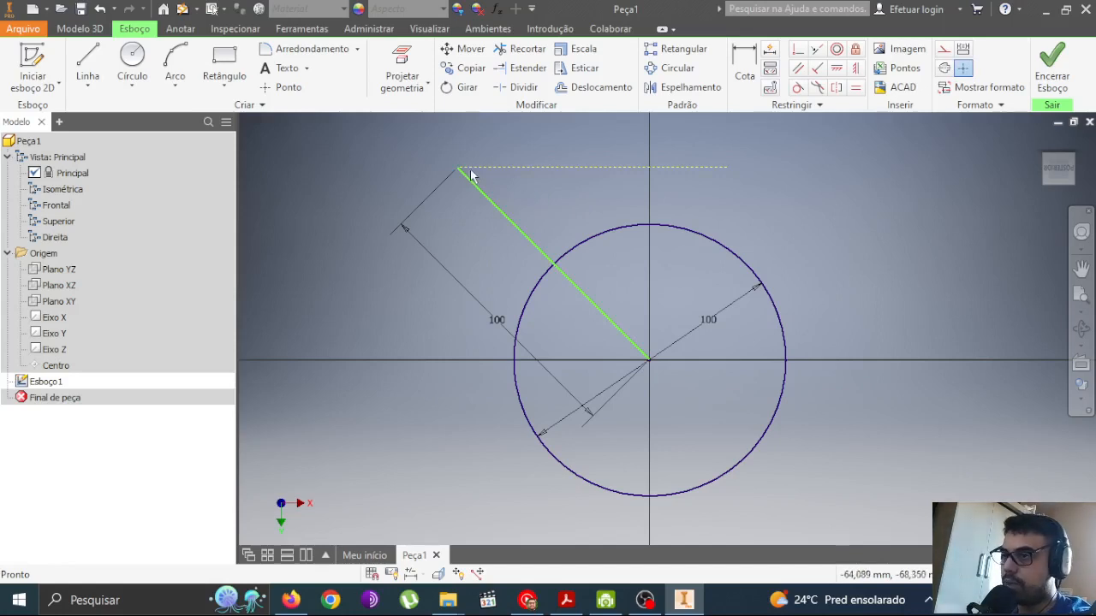
drag(460, 169, 591, 181)
scroll(805, 248, down, 5)
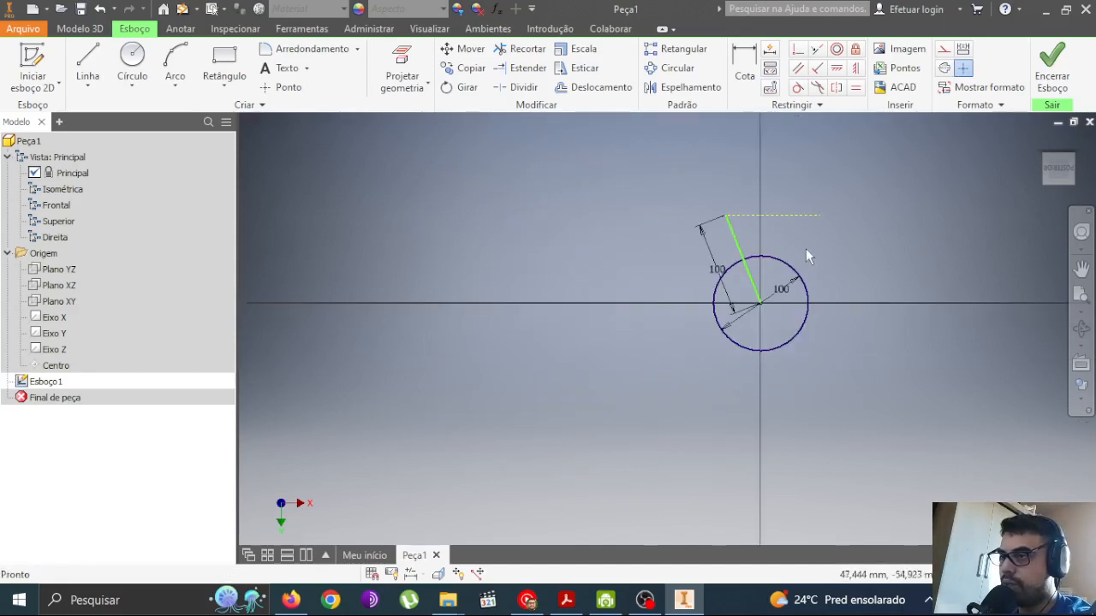
middle_drag(871, 253, 794, 260)
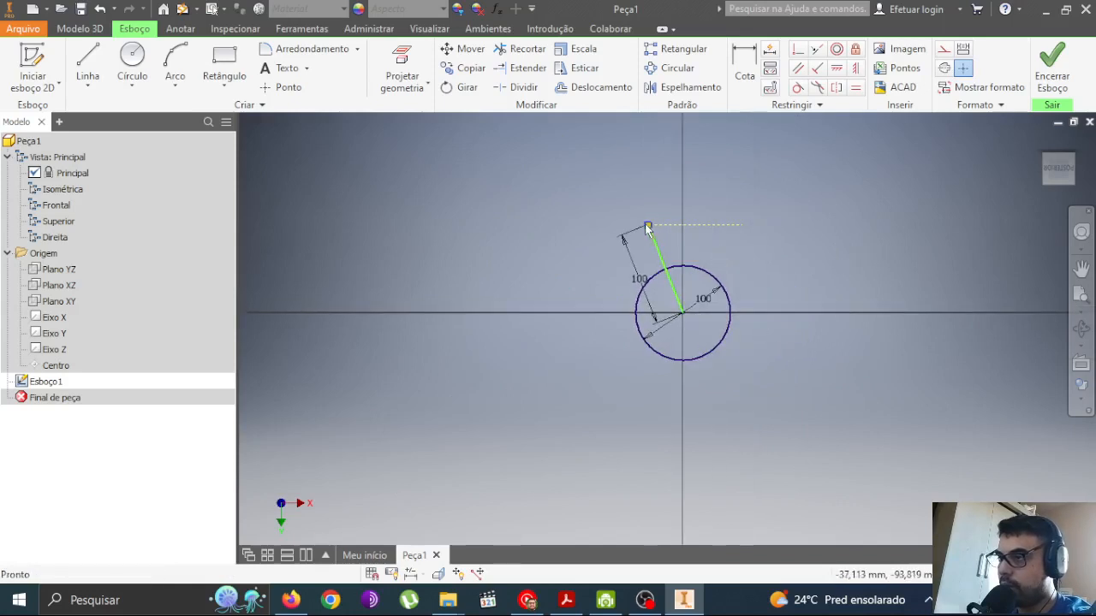
mouse_move(647, 227)
mouse_down()
mouse_move(603, 227)
mouse_move(584, 269)
mouse_move(589, 299)
mouse_move(617, 233)
mouse_move(656, 199)
mouse_move(602, 257)
mouse_move(586, 295)
mouse_move(618, 235)
mouse_move(611, 251)
mouse_up()
scroll(709, 267, up, 2)
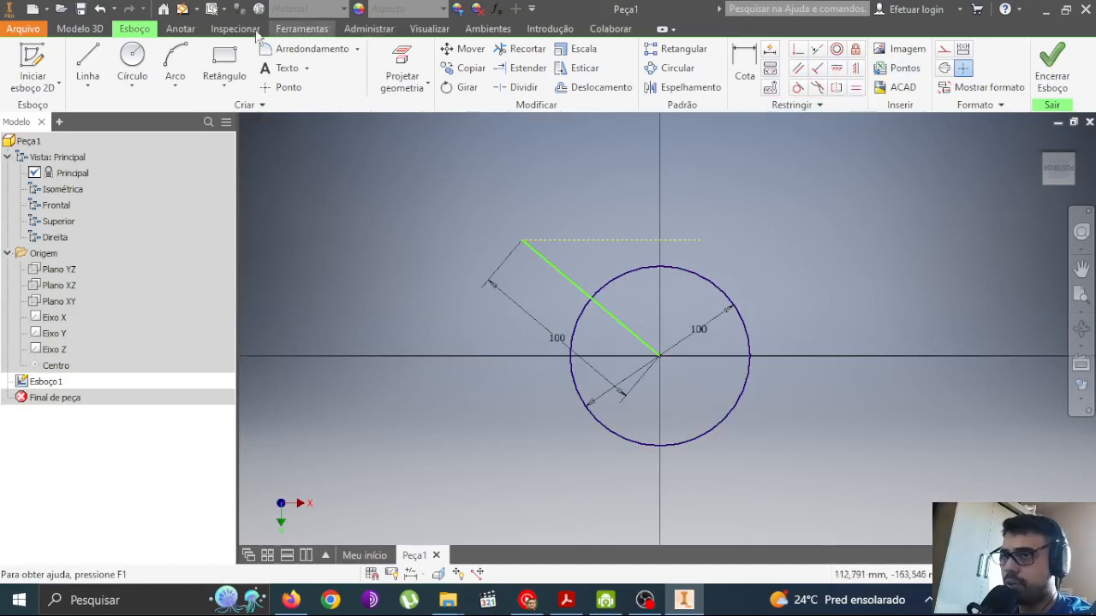
Step: Sketch a free line sloping down to the right, outside the circle on its upper-right side
click(88, 67)
click(758, 174)
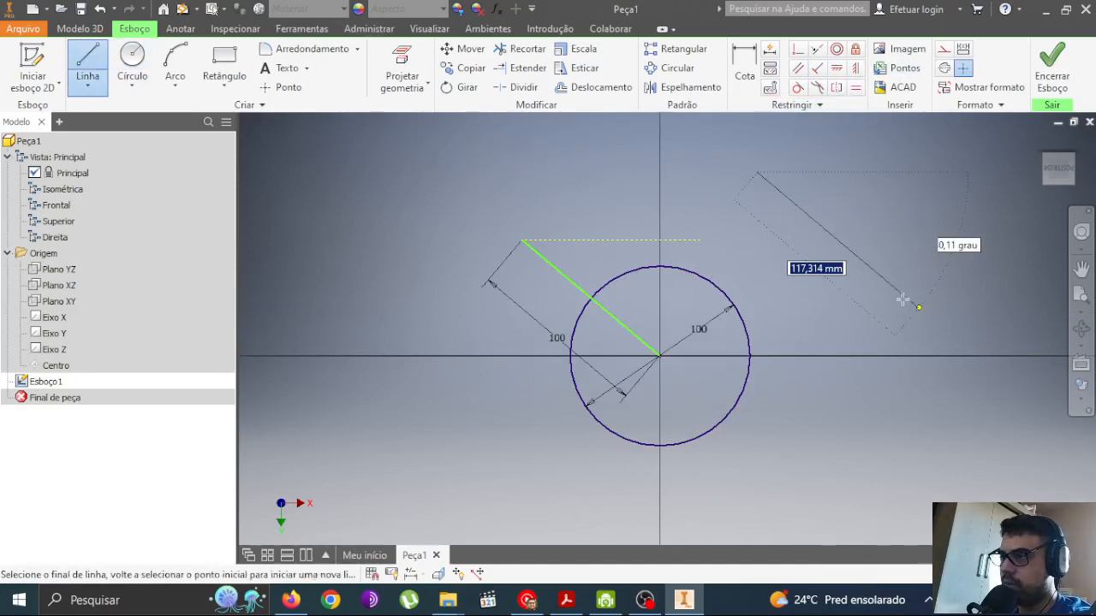
click(931, 319)
key(Escape)
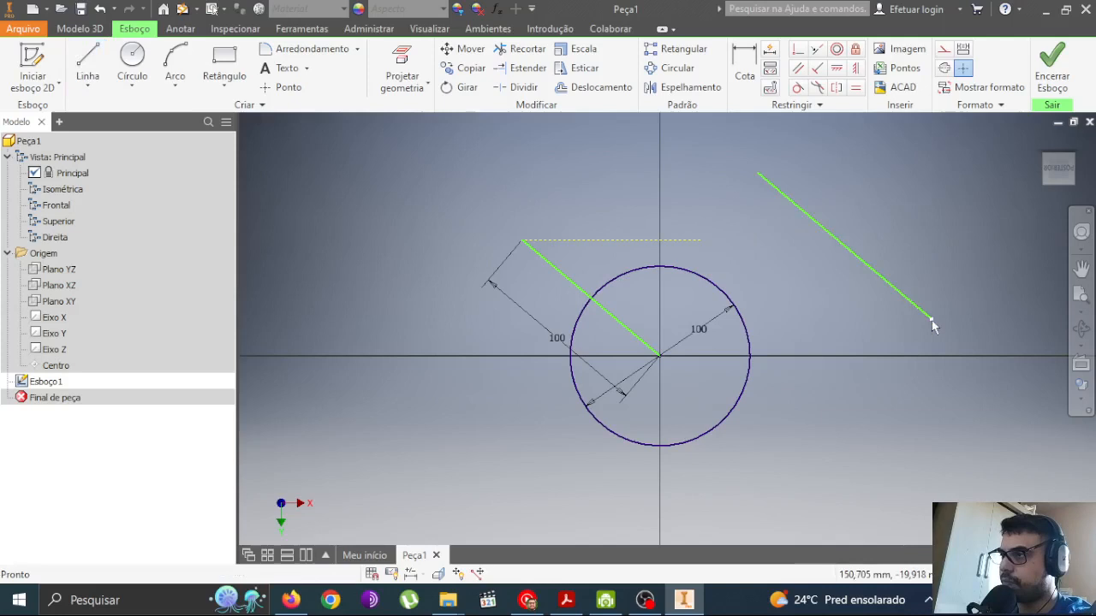
Step: Make the new line tangent to the circle and move it around the circumference by its upper endpoint
click(798, 89)
click(730, 302)
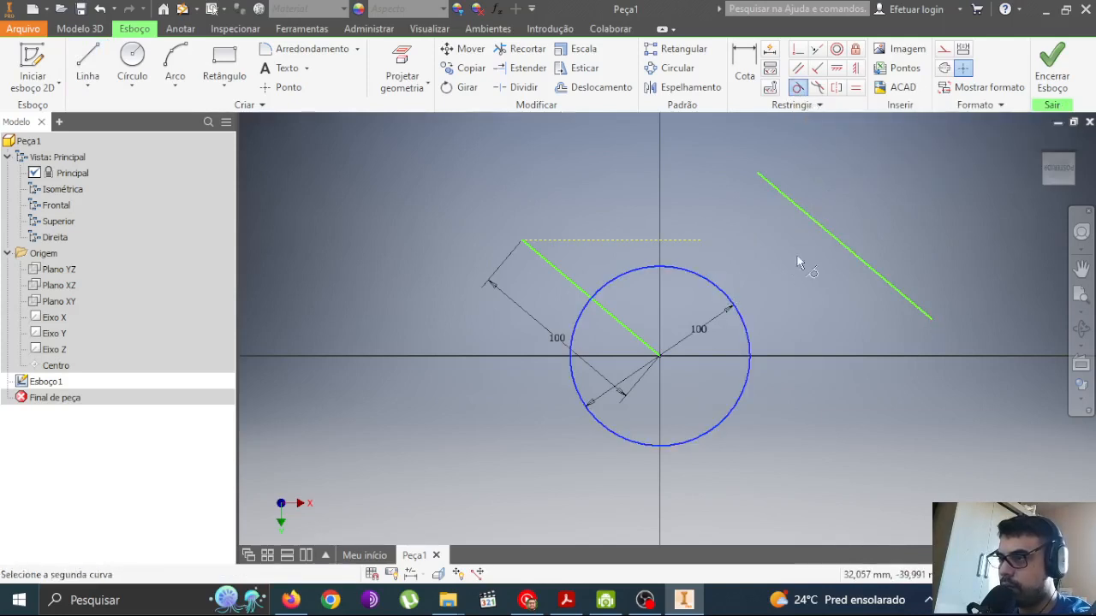
click(825, 232)
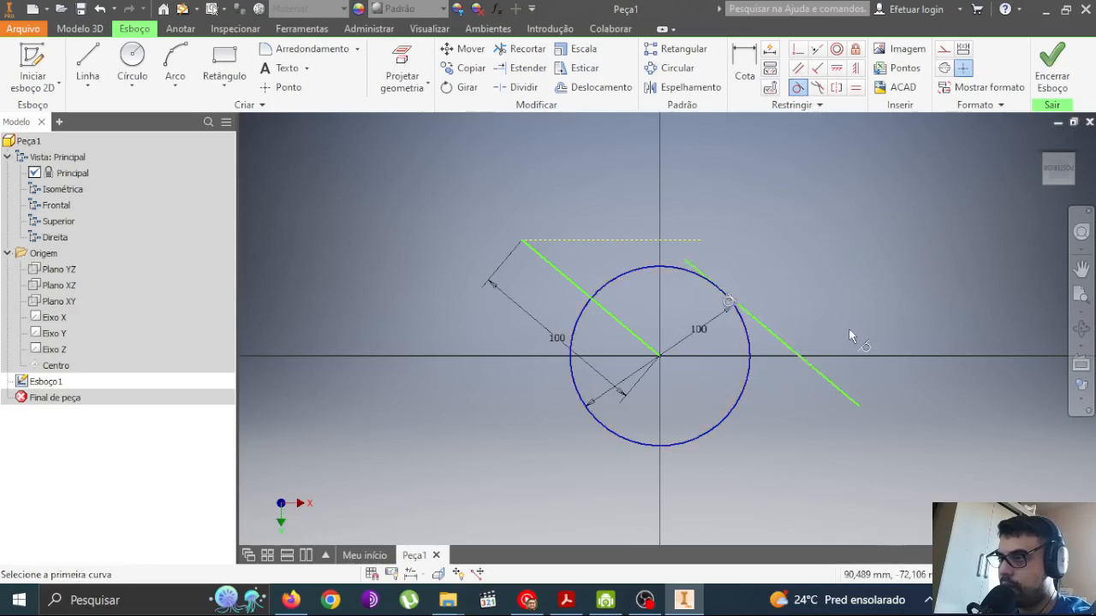
key(Escape)
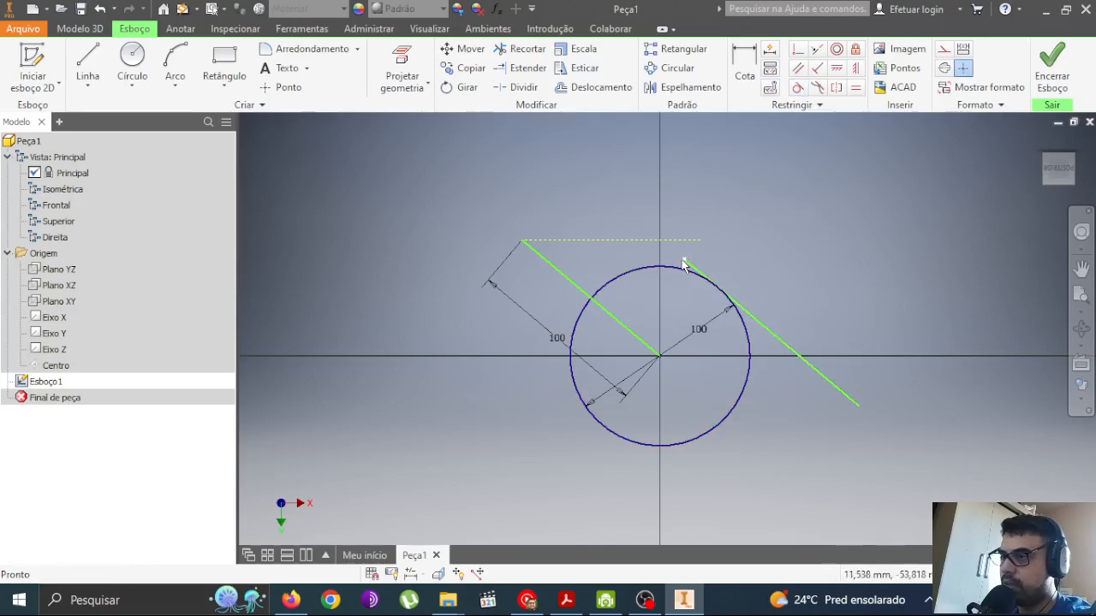
drag(687, 263, 693, 219)
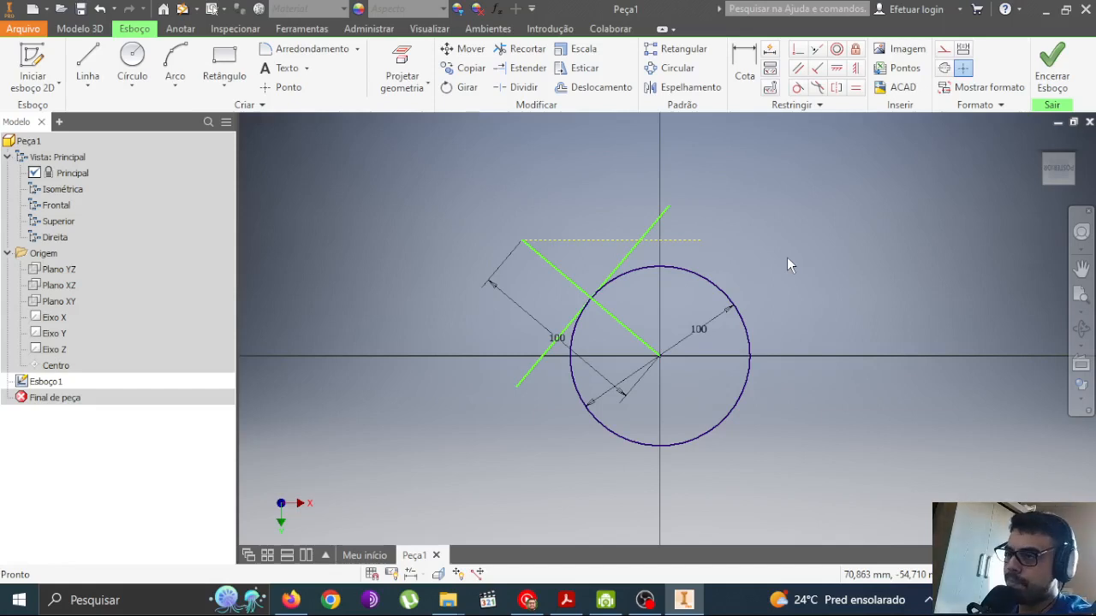
Step: Delete both solid lines and the horizontal construction line, keeping only the dimensioned circle
drag(777, 203, 477, 249)
key(Delete)
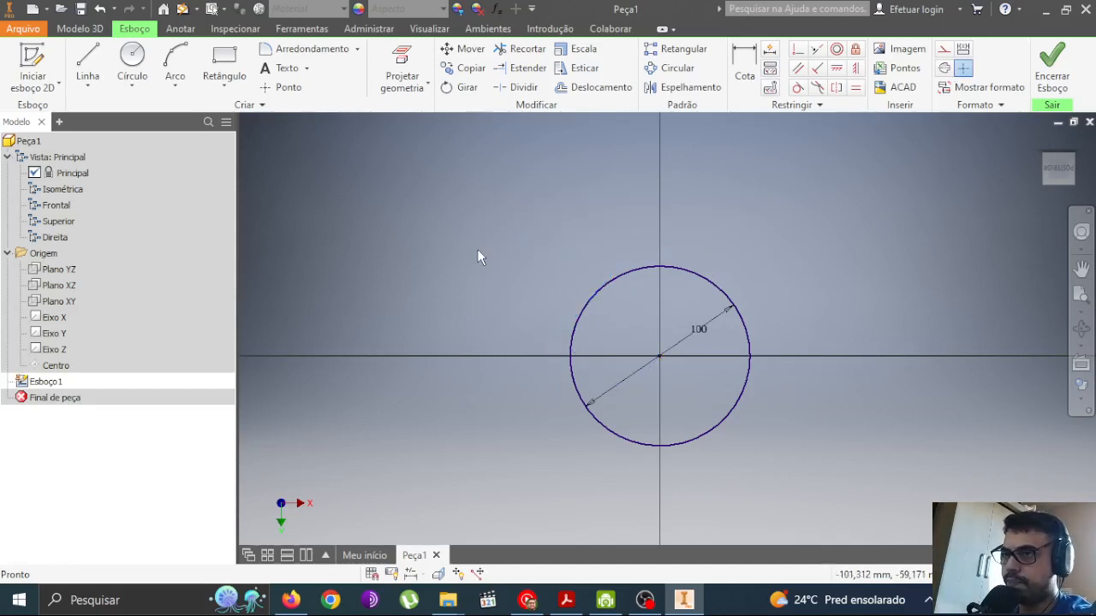
Step: Sketch a three-point arc with a radius of about 58 mm, bulging upward, above and left of the circle
click(178, 94)
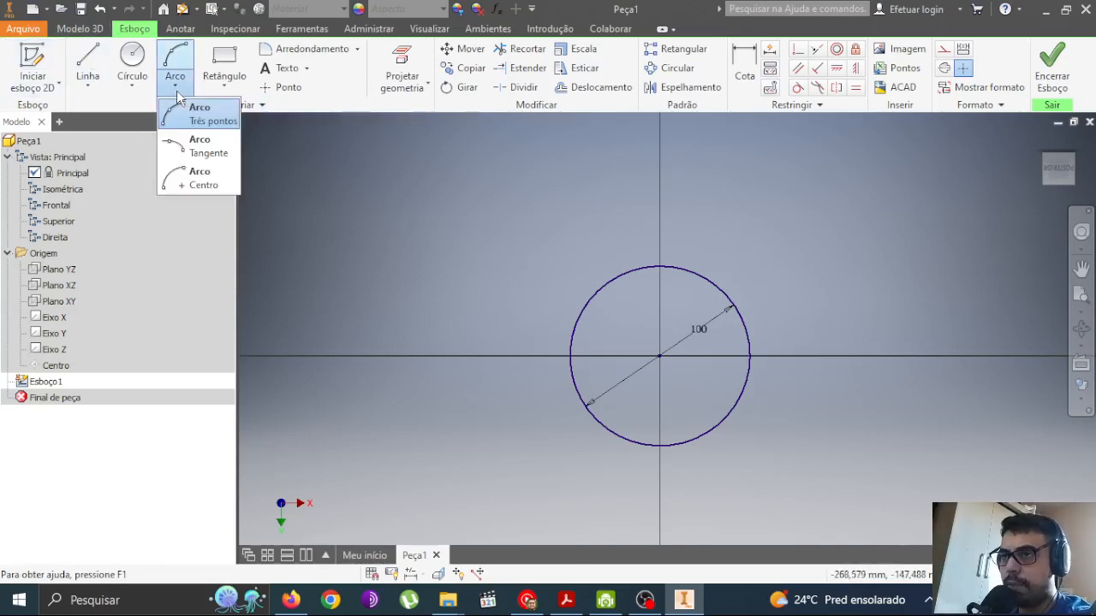
click(215, 120)
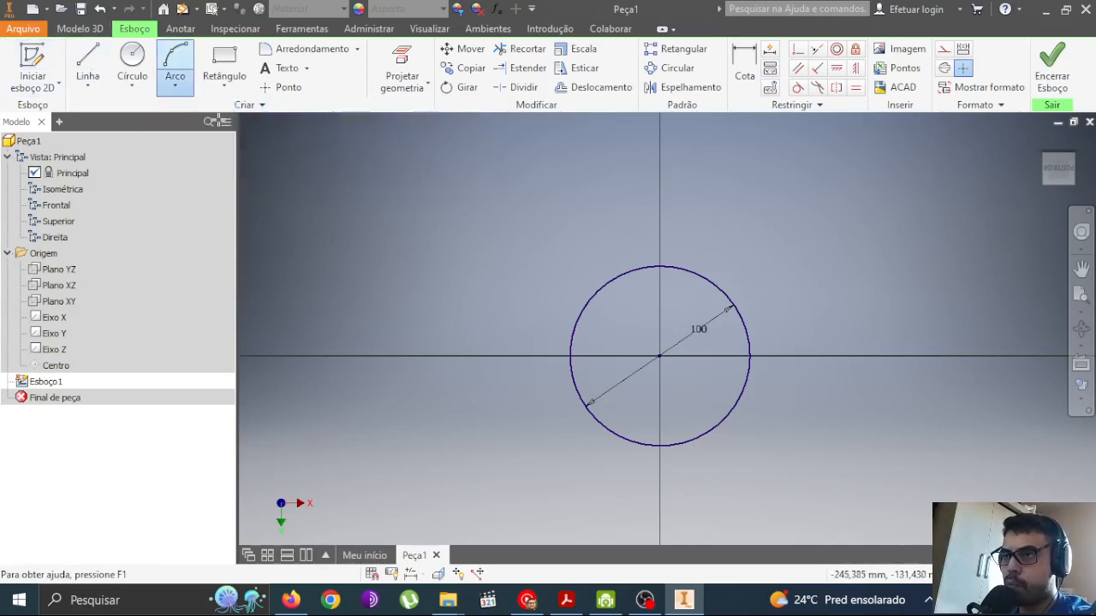
click(171, 57)
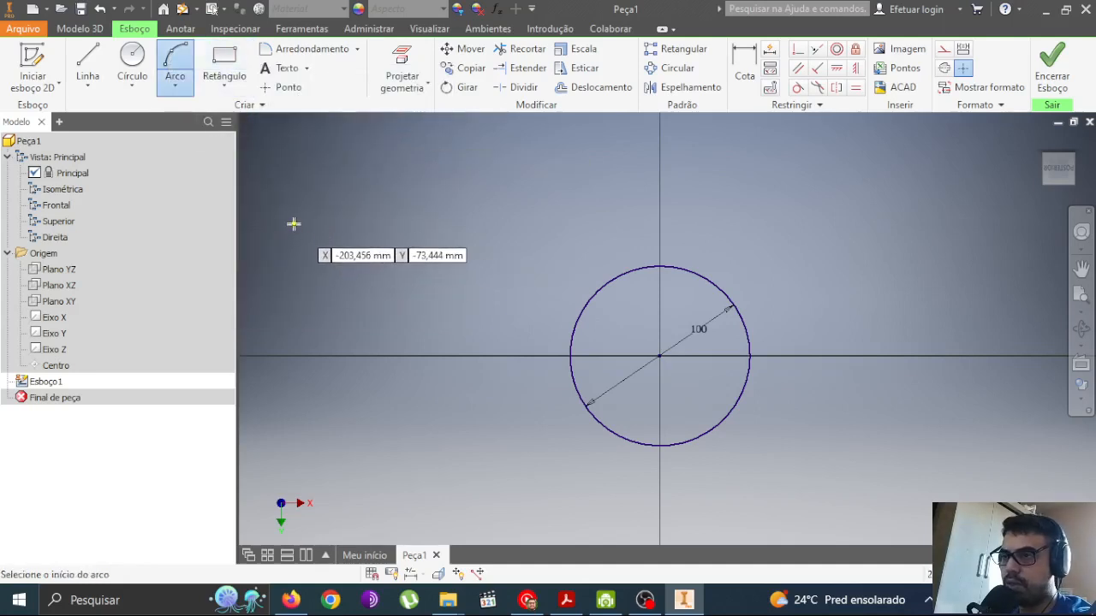
click(473, 222)
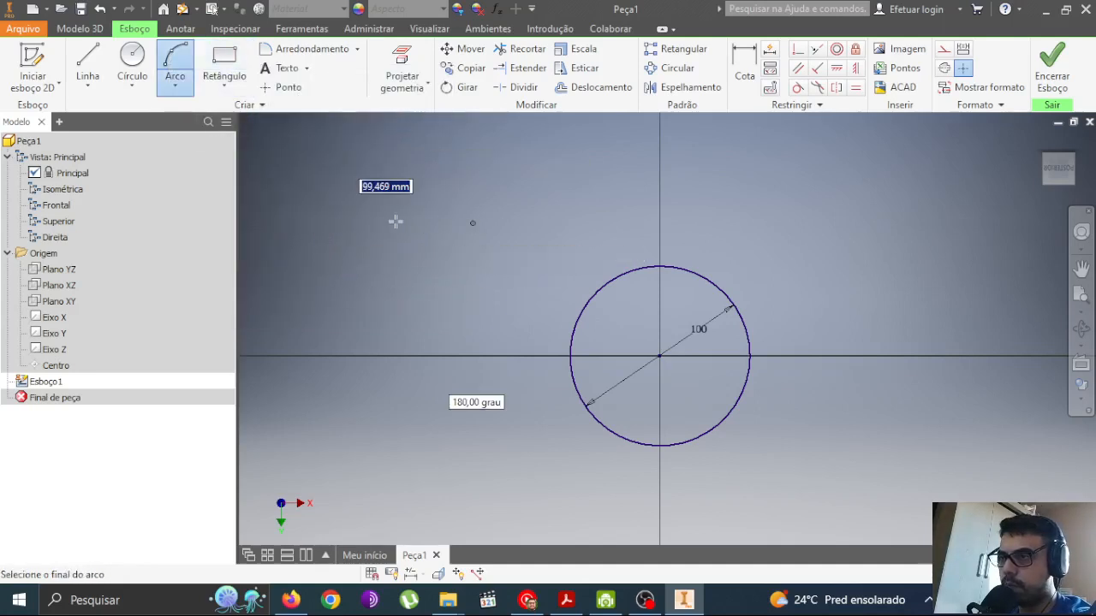
click(333, 223)
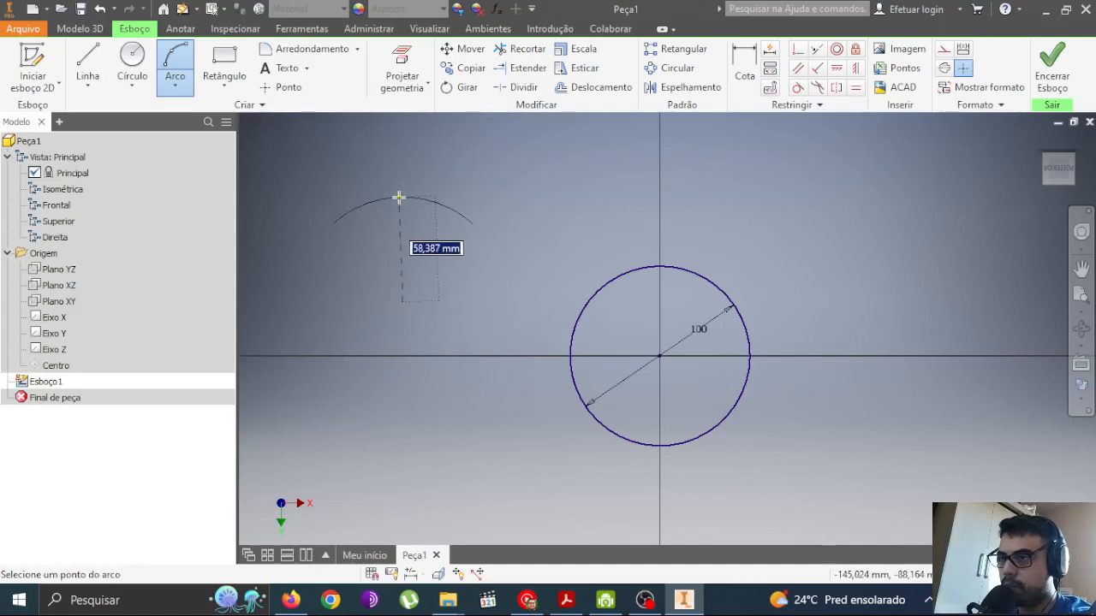
click(398, 198)
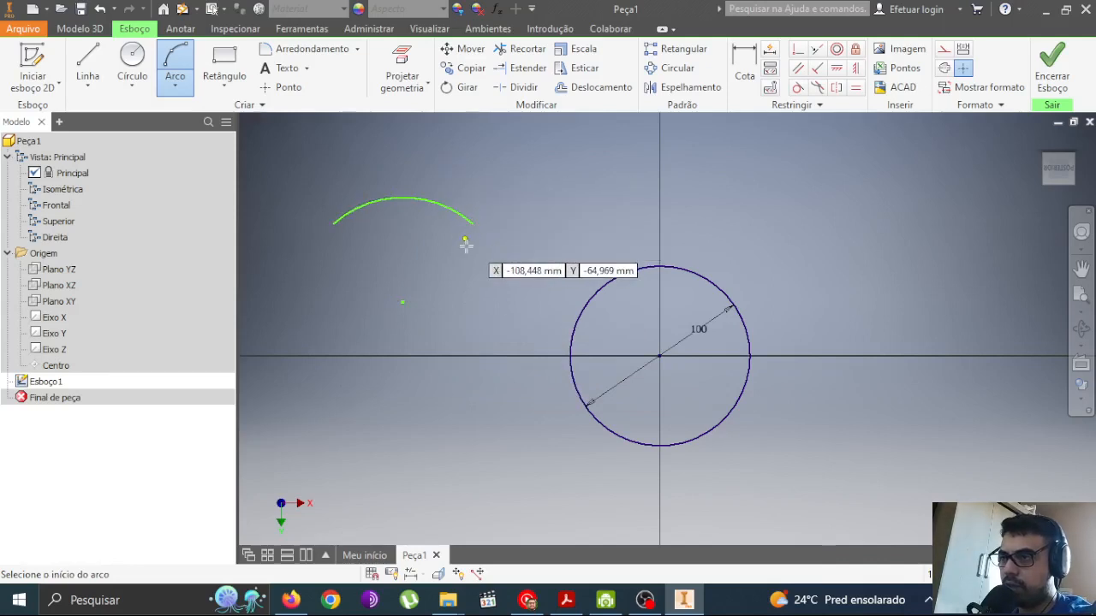
key(Escape)
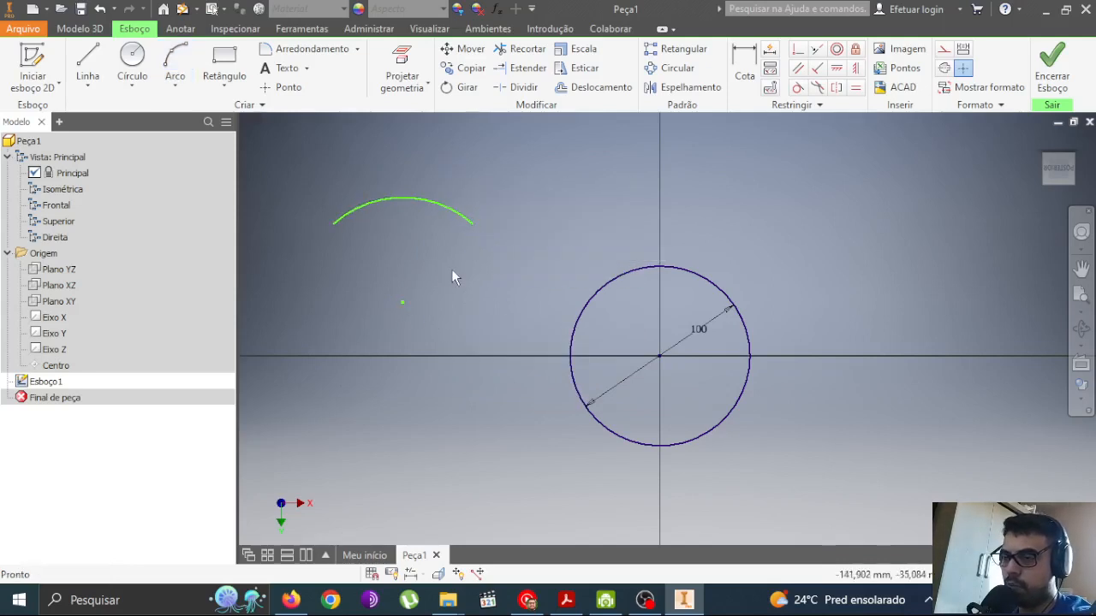
Step: Add an angle dimension to the arc, trying 400 before setting its included angle to 60 degrees
key(d)
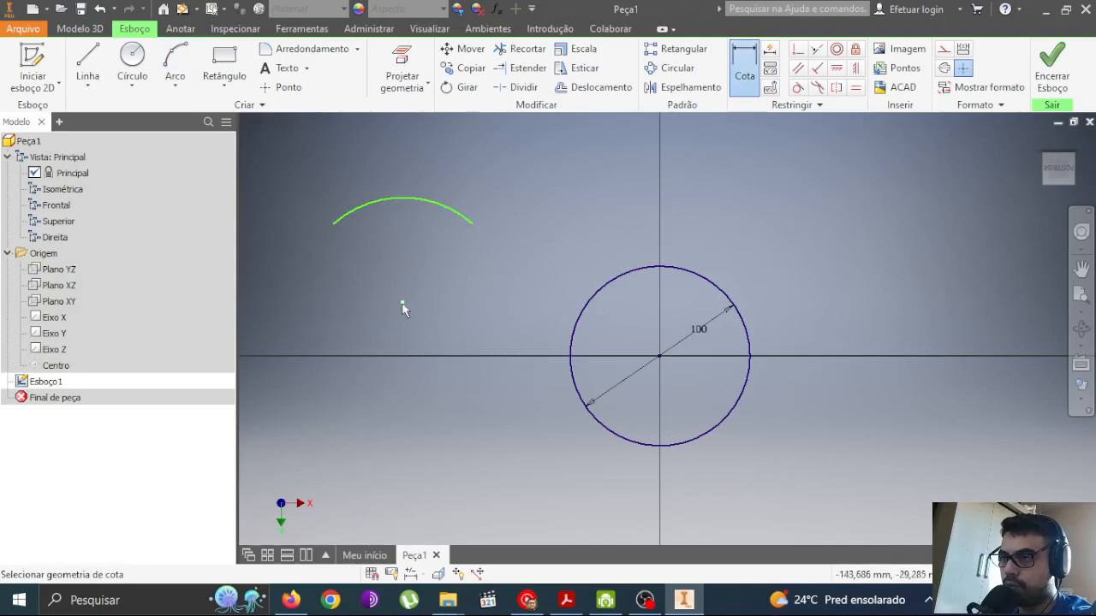
click(437, 215)
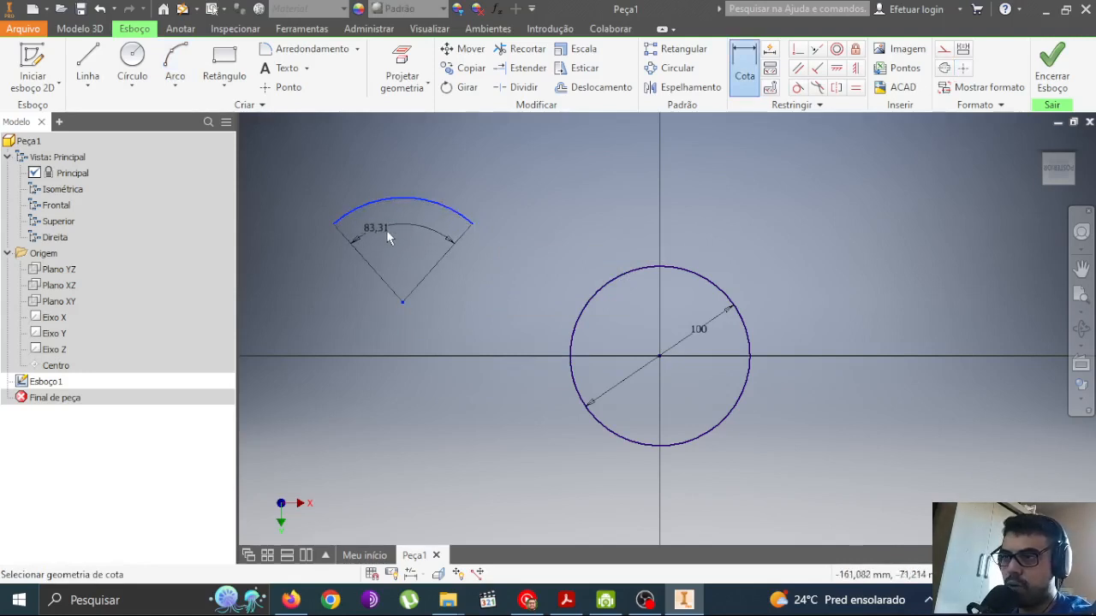
click(391, 233)
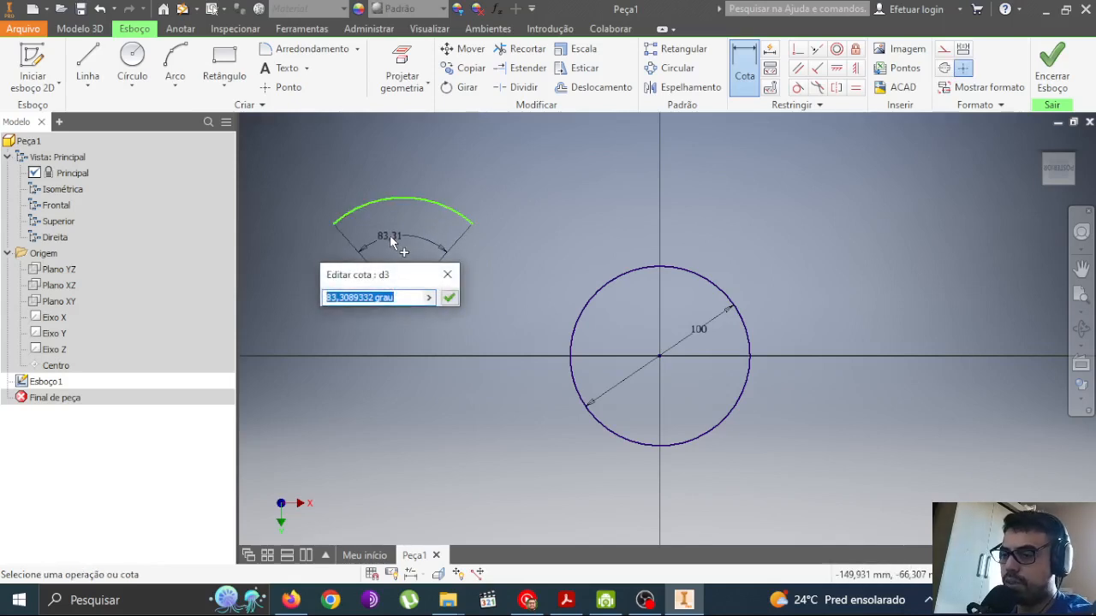
text(400)
key(Return)
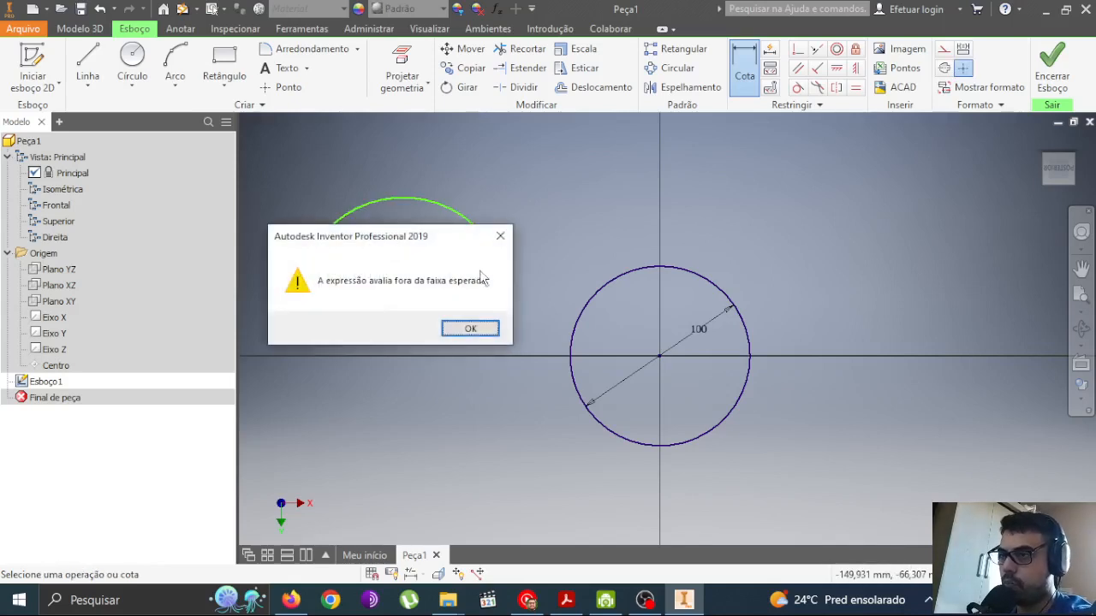
click(481, 330)
text(60)
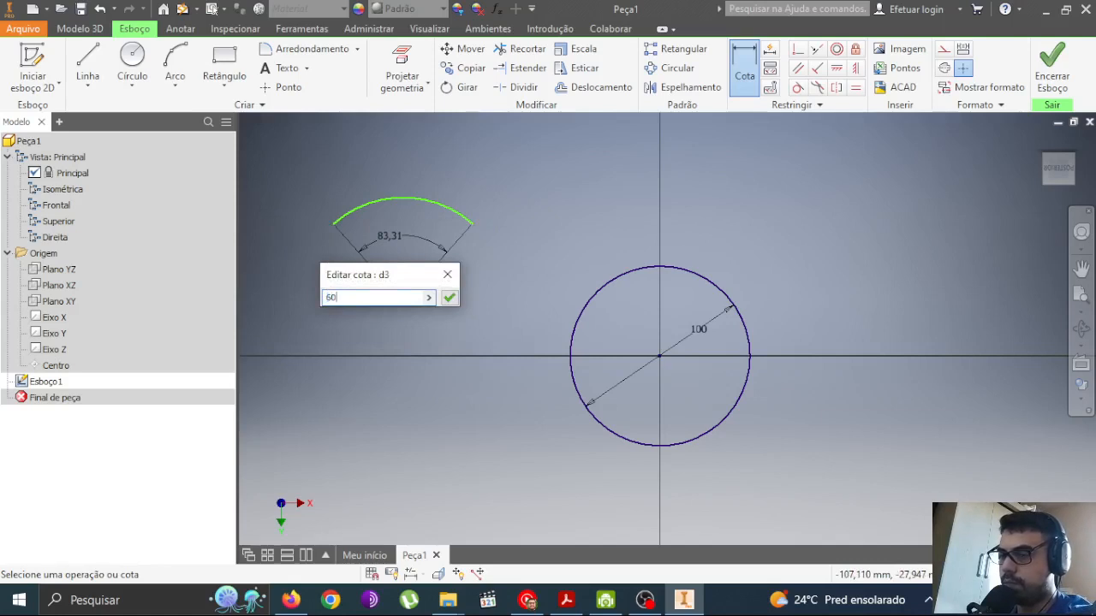
key(Return)
scroll(447, 222, up, 4)
scroll(448, 221, down, 3)
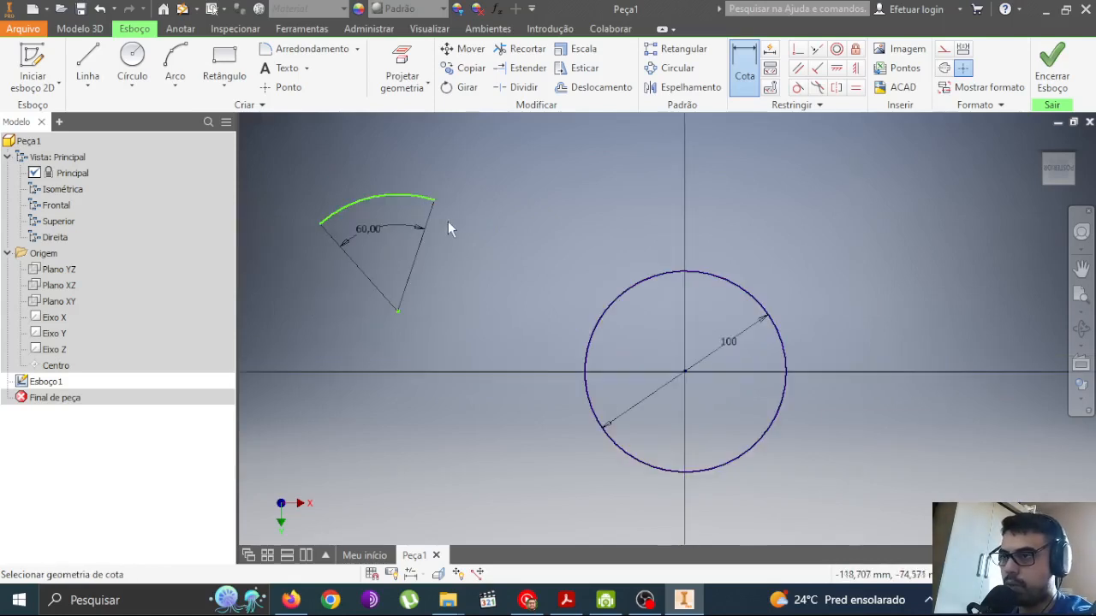
key(Escape)
Step: Reposition and resize the arc by its endpoints, and make its centre point coincident with the circle's circumference
drag(434, 200, 470, 243)
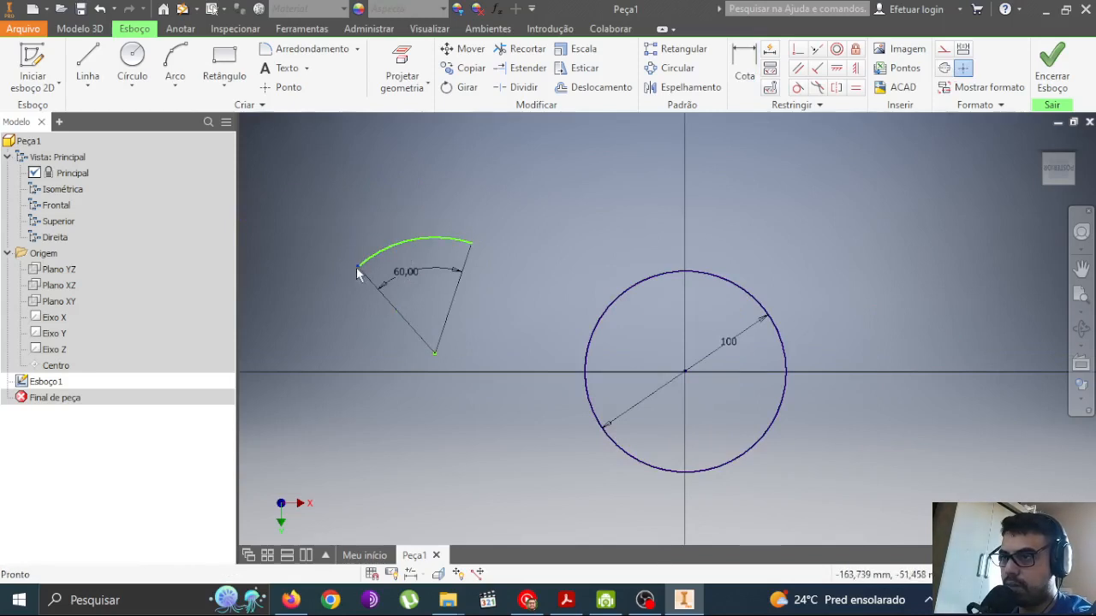
drag(358, 273, 399, 220)
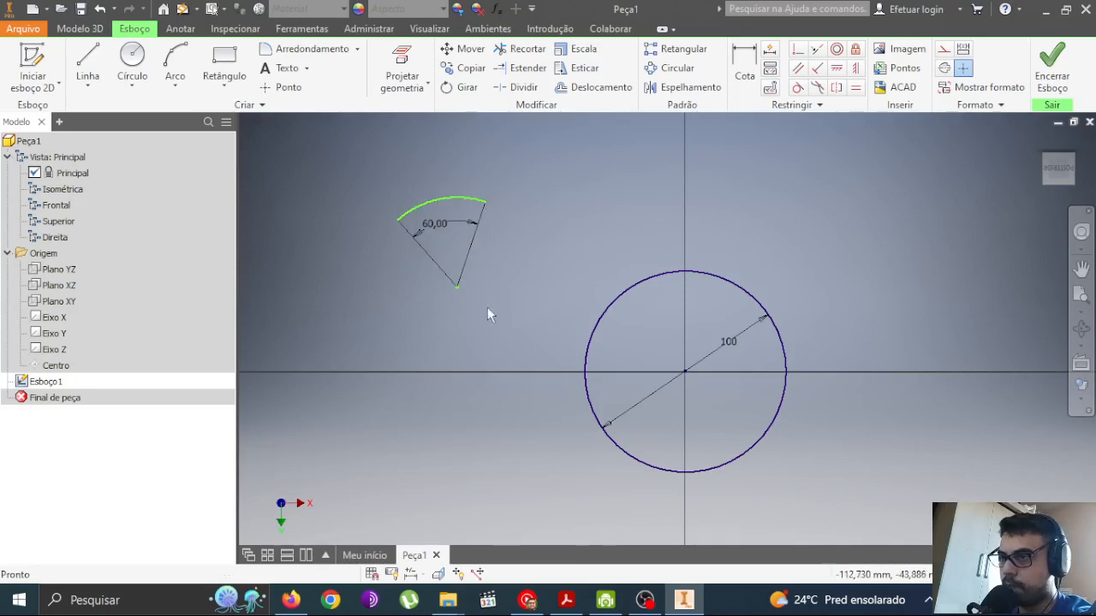
click(797, 49)
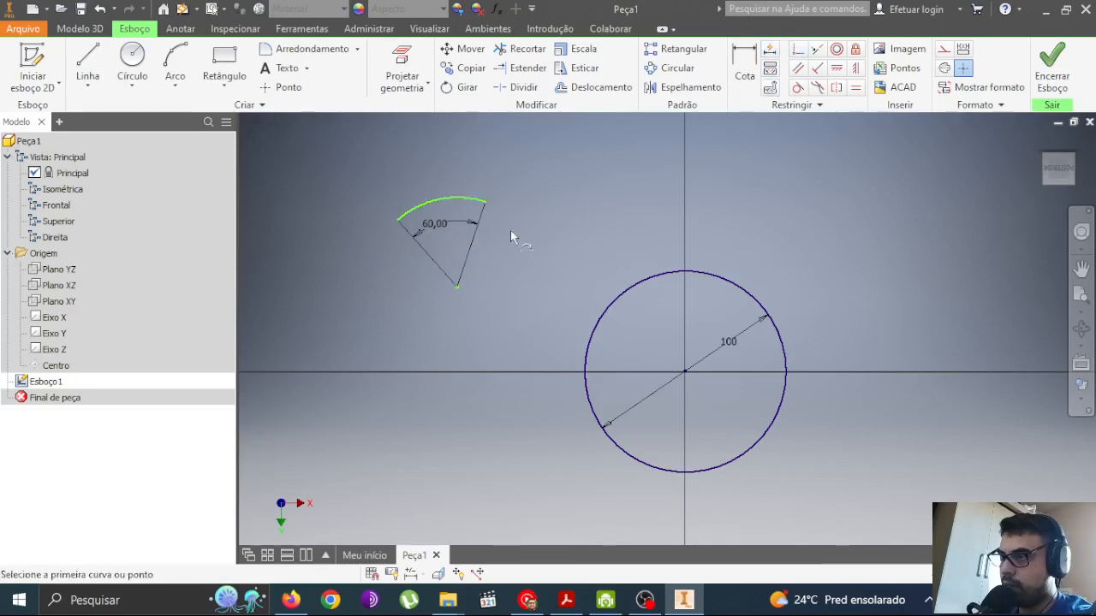
click(458, 290)
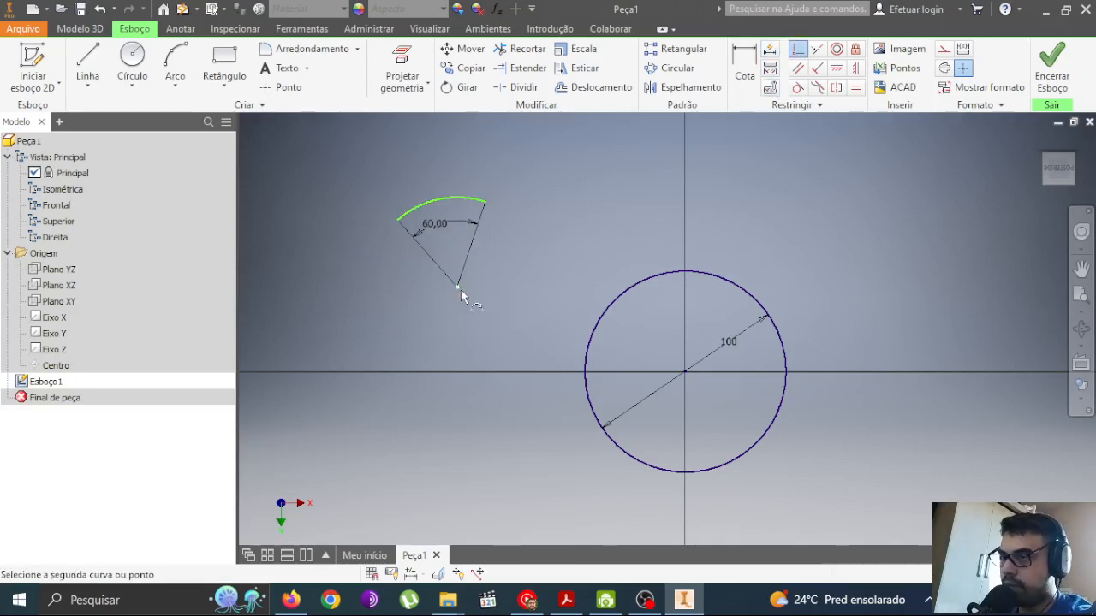
click(612, 300)
key(Escape)
drag(618, 251, 548, 190)
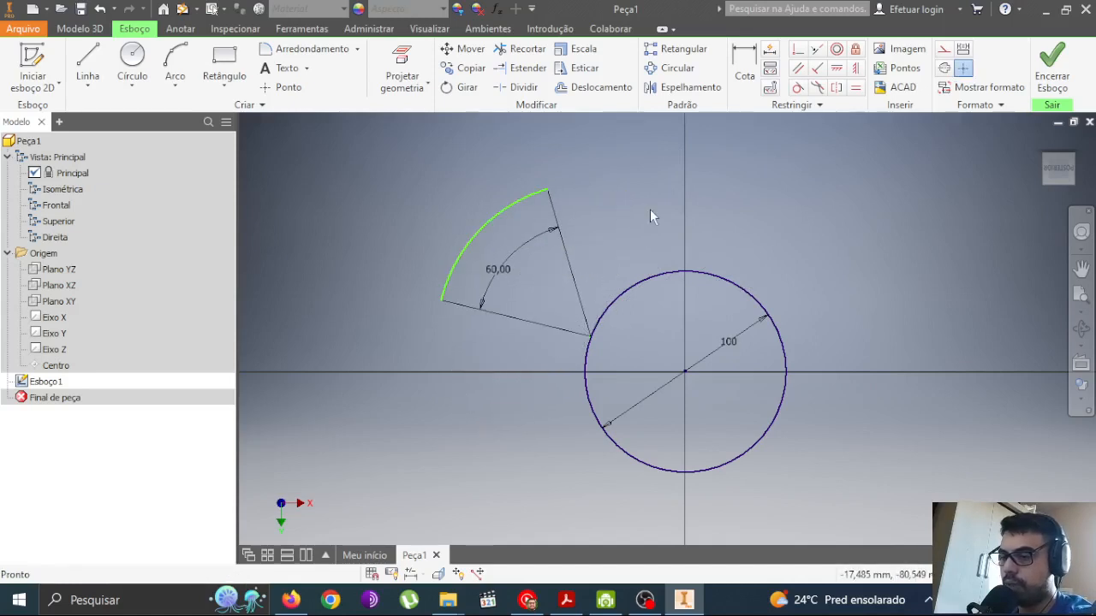
key(d)
click(488, 220)
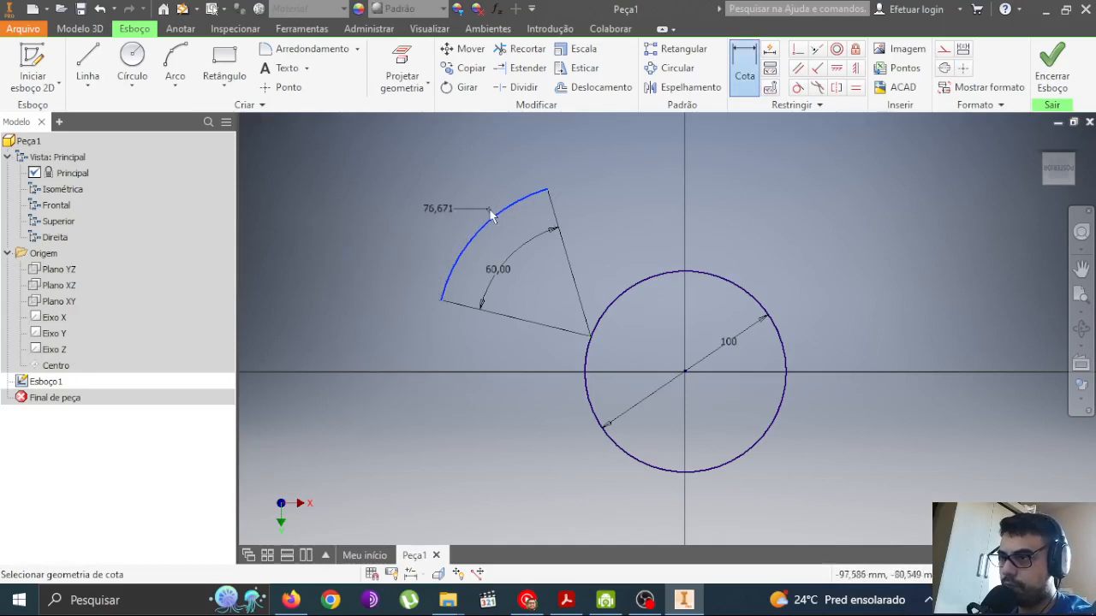
key(Escape)
Step: Dimension the arc's radius and set it to 100 mm
key(d)
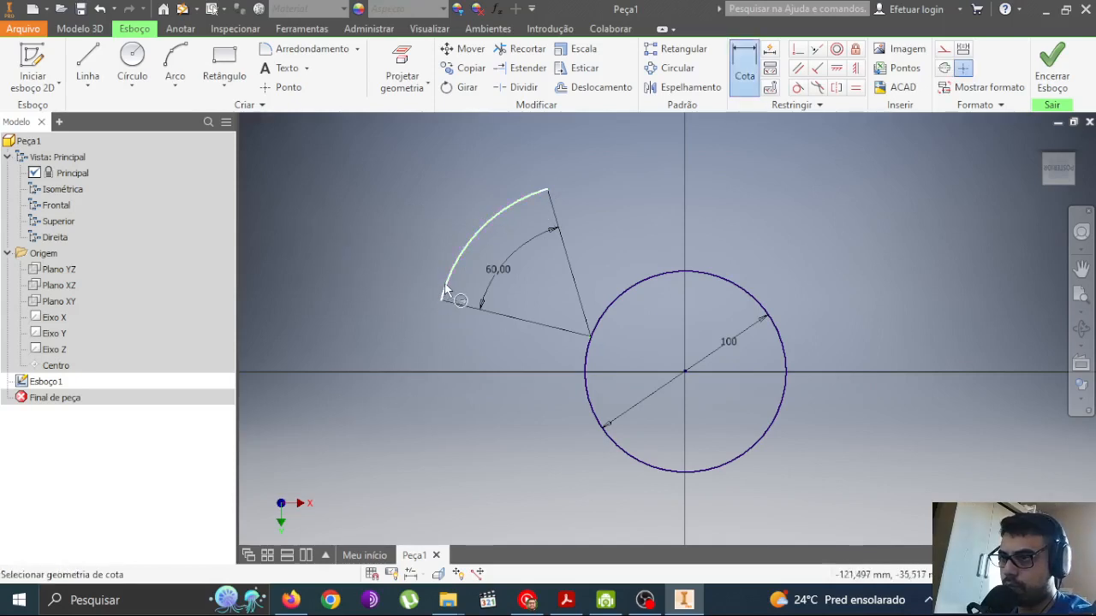
click(444, 291)
click(443, 279)
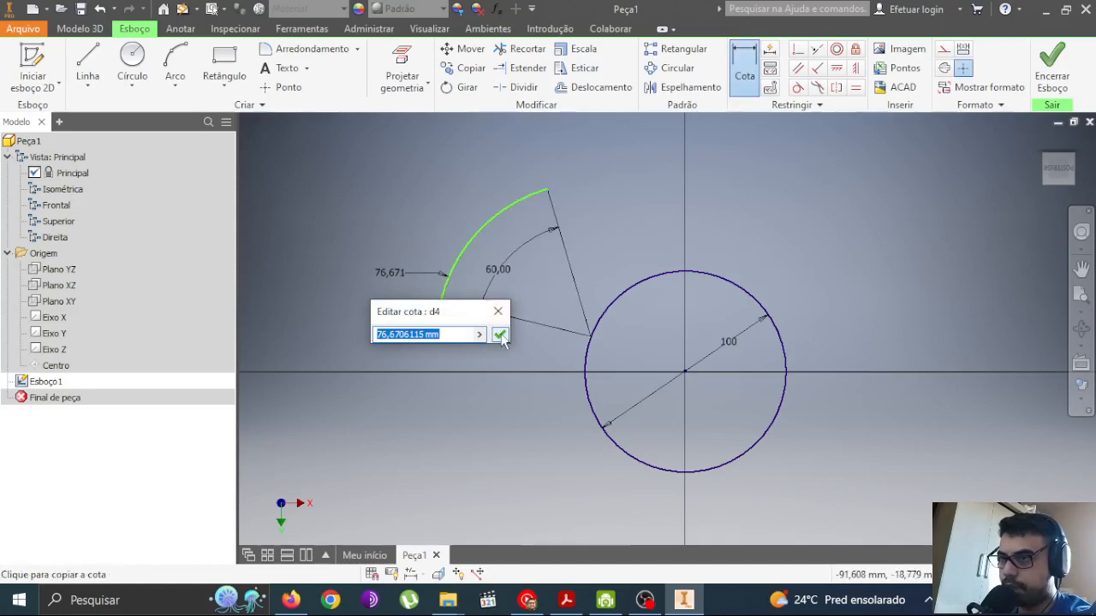
text(100)
click(500, 334)
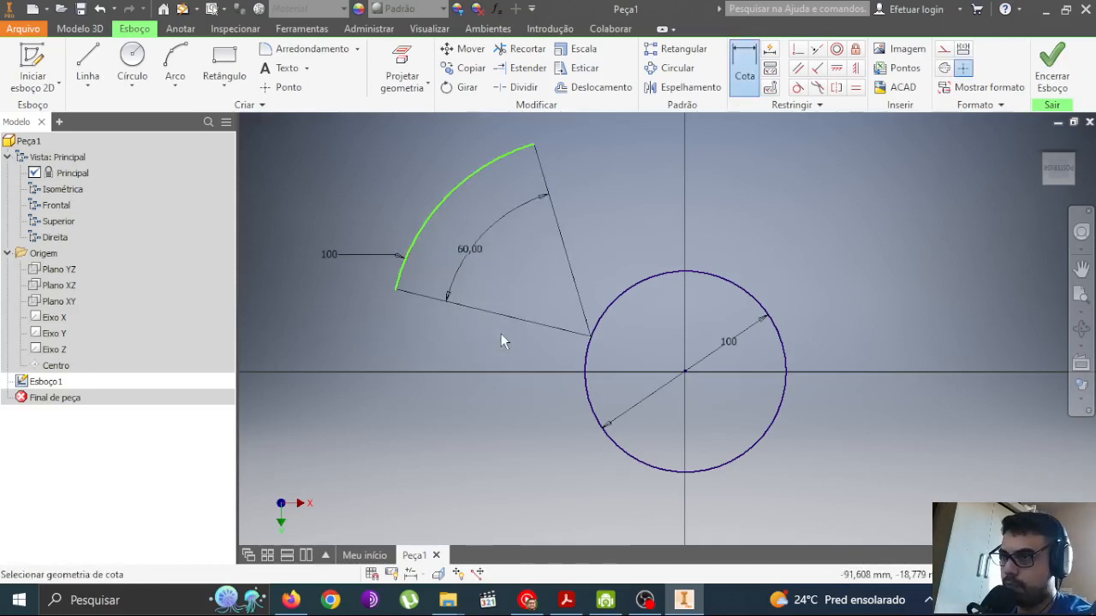
middle_drag(501, 193, 537, 231)
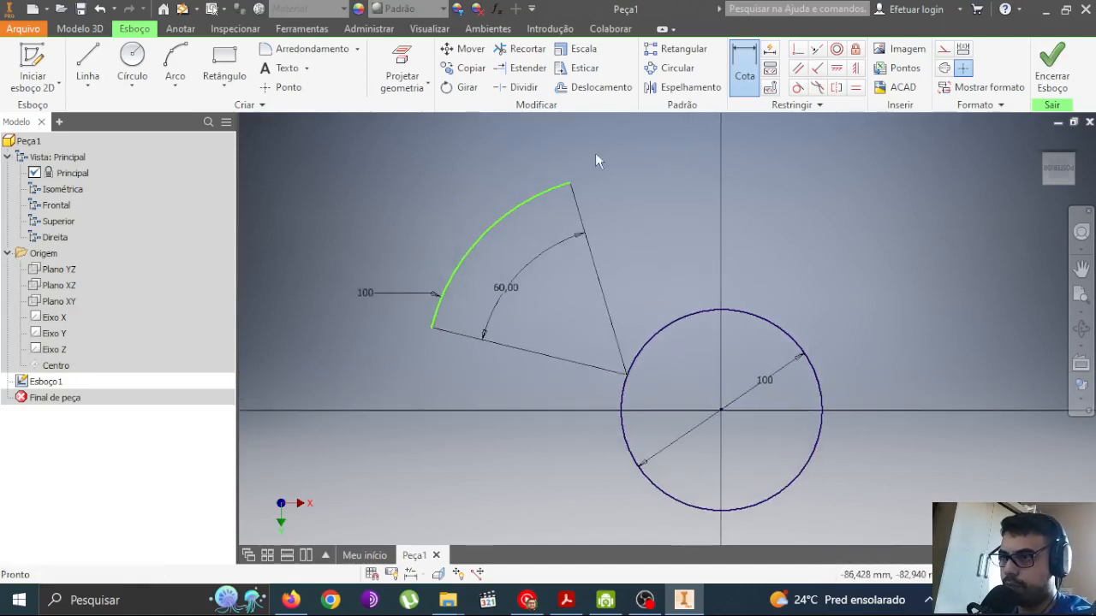
key(Escape)
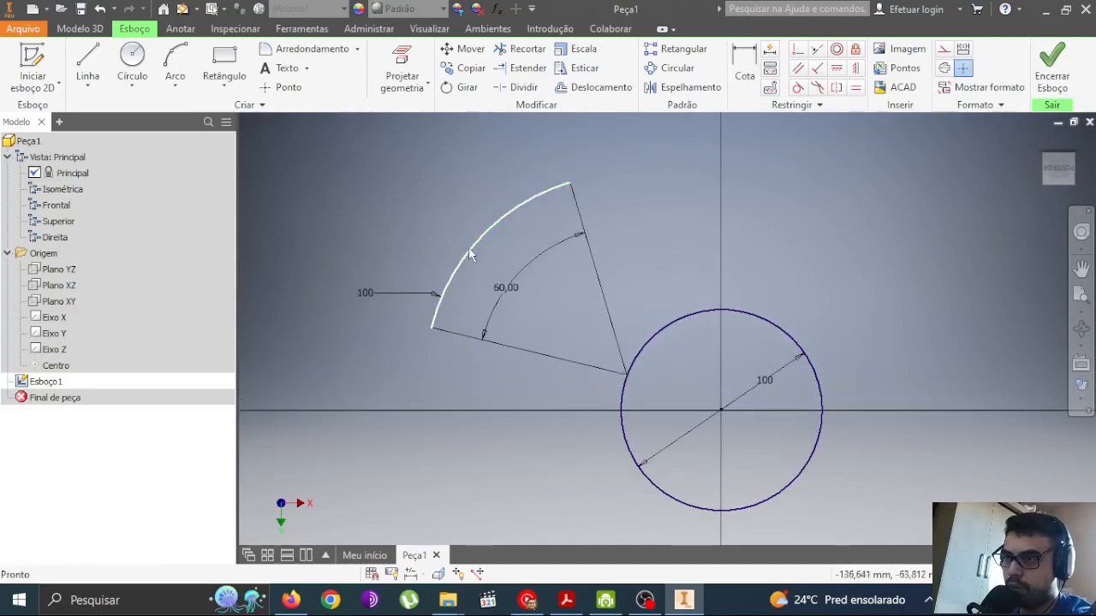
Step: Move the arc to the right, sliding its centre along the circumference, so that it spans above the circle's upper-left side
click(541, 196)
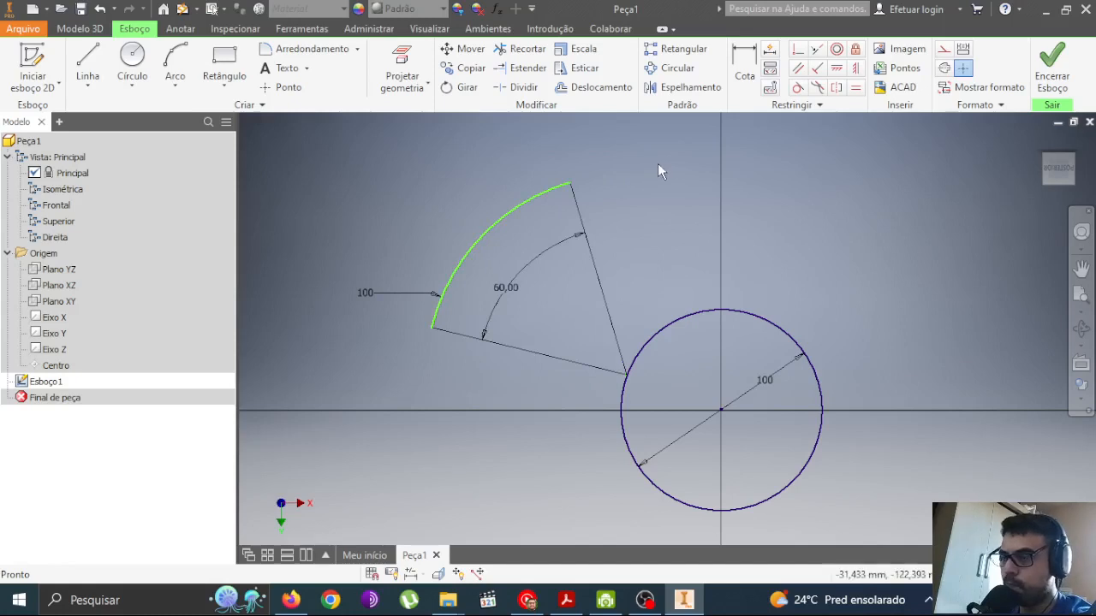
click(489, 239)
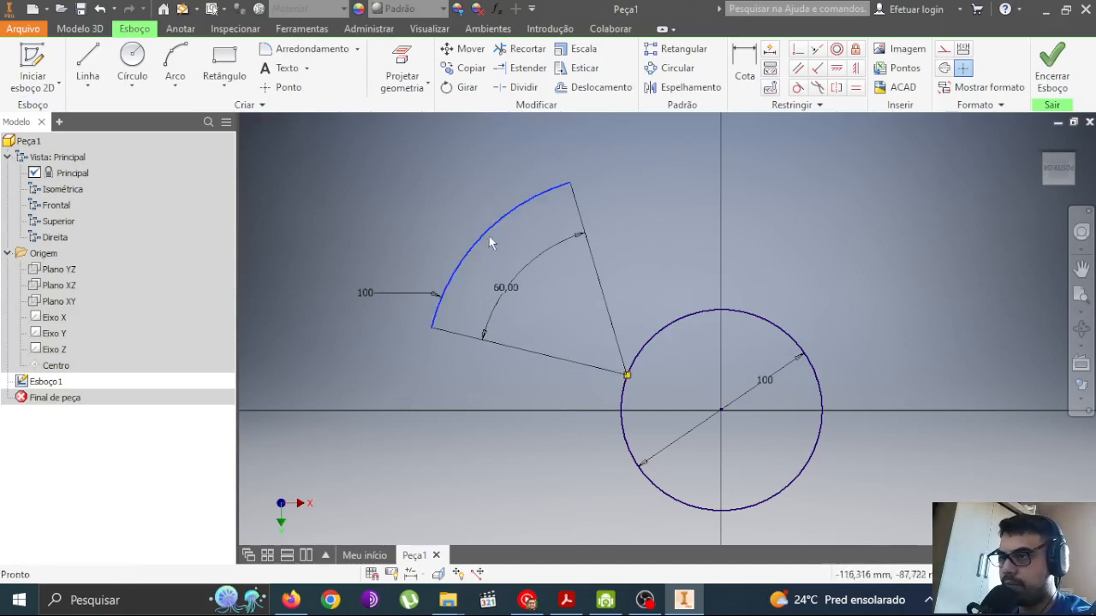
drag(489, 239, 659, 231)
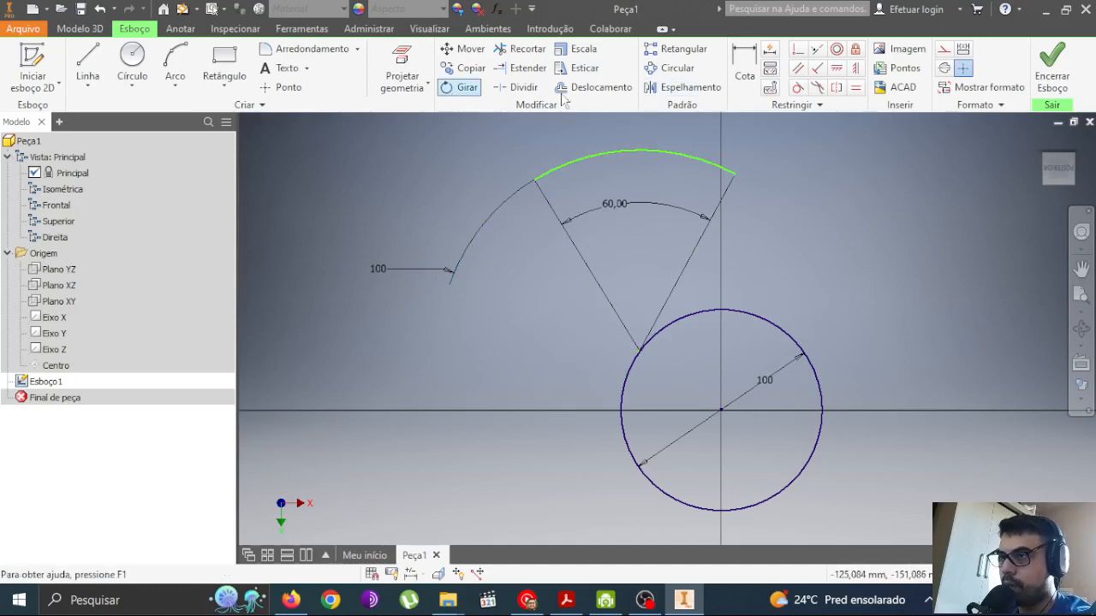
Step: Draw a vertical line from near the middle of the arc downward, ending above the circle
click(87, 62)
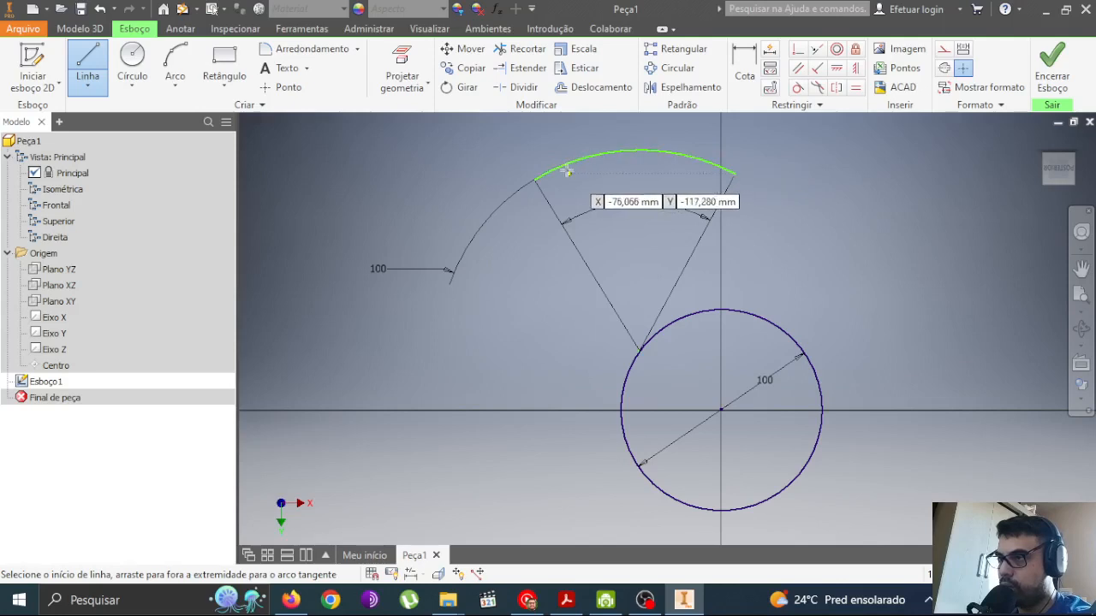
click(634, 150)
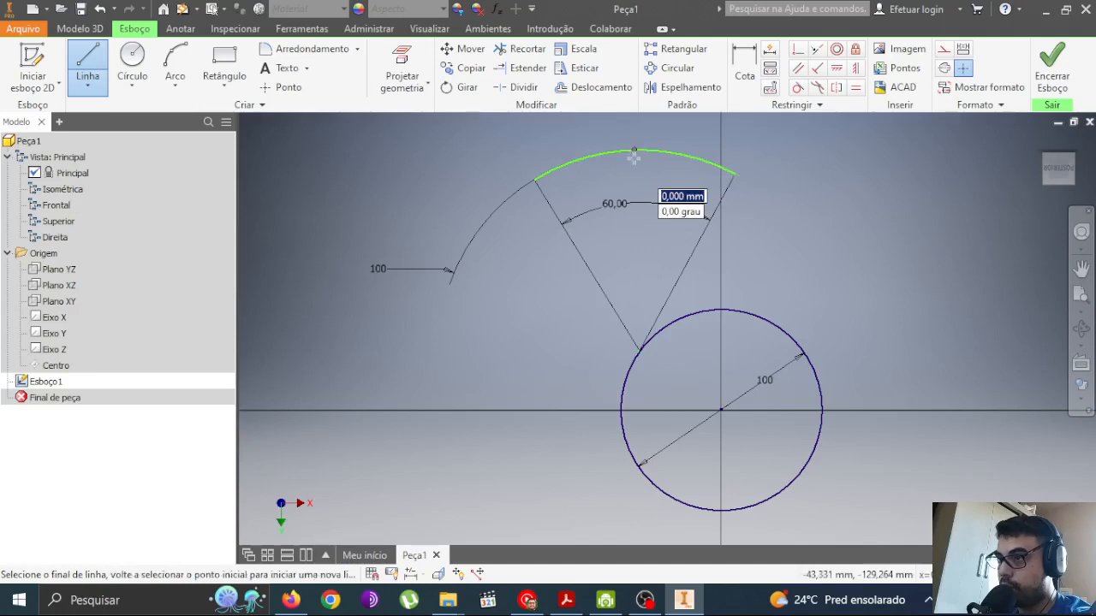
click(634, 274)
key(Escape)
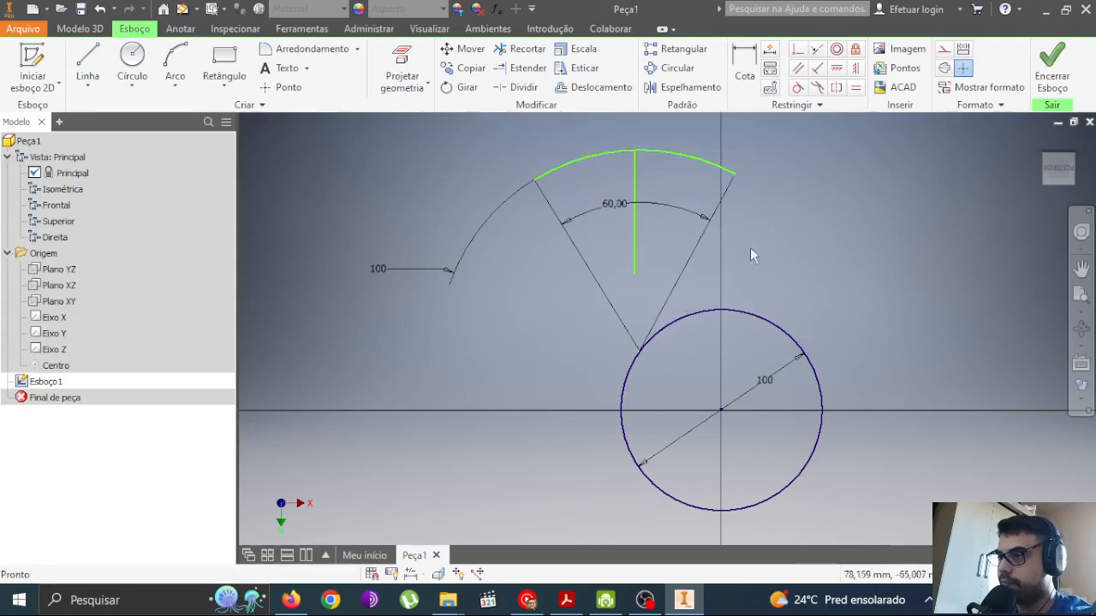
Step: Convert the vertical line under the arc to construction geometry and shorten it from its lower end
click(634, 201)
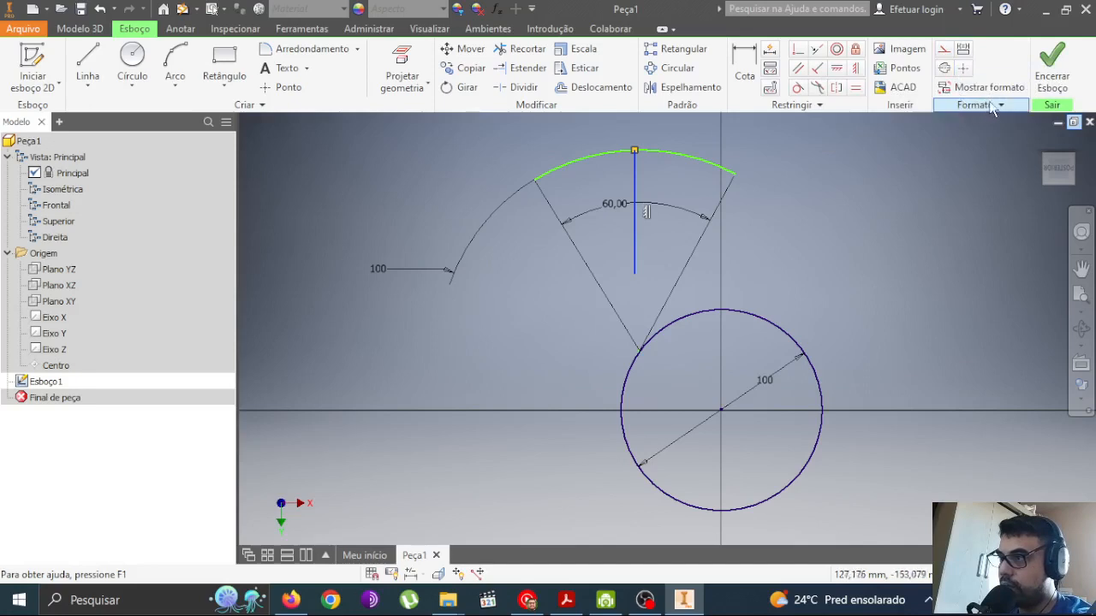
click(944, 52)
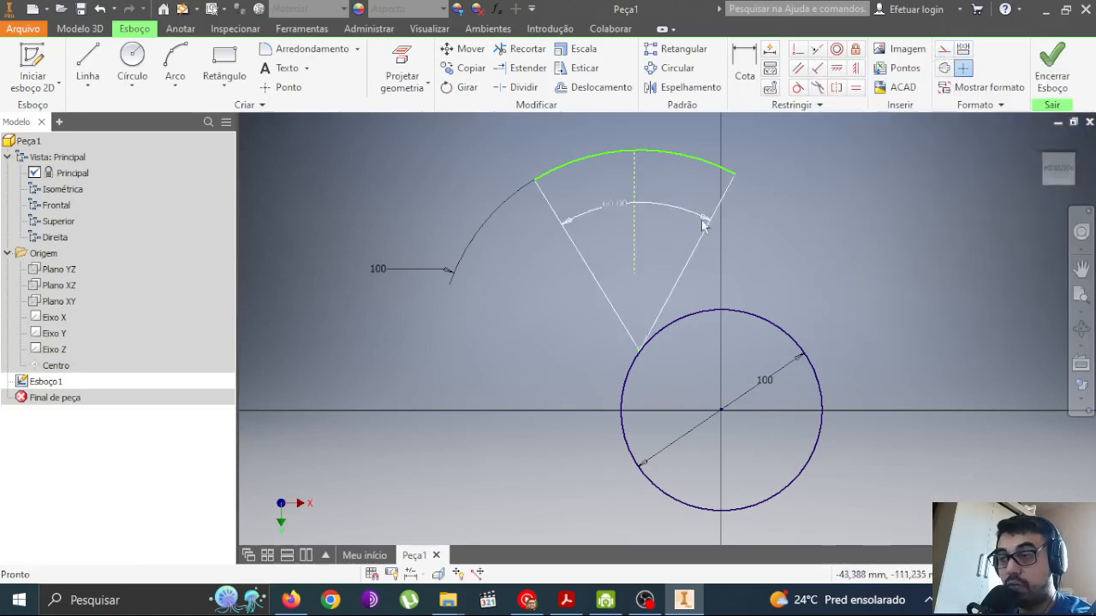
drag(634, 274, 633, 245)
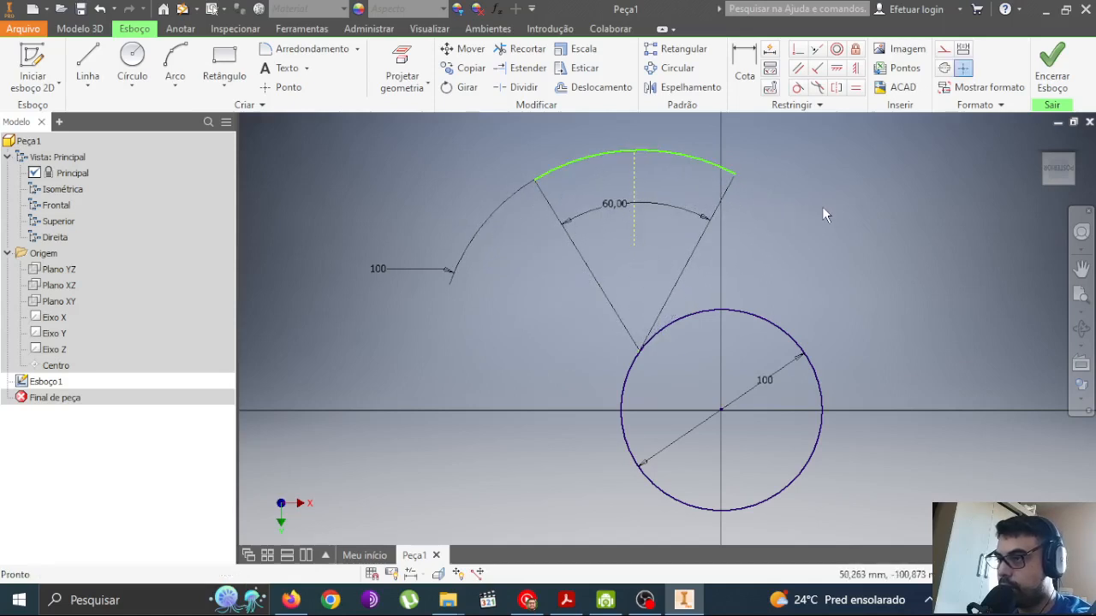
Step: Swing the arc slightly to the left about its centre on the circle, carrying the attached construction line along
click(87, 64)
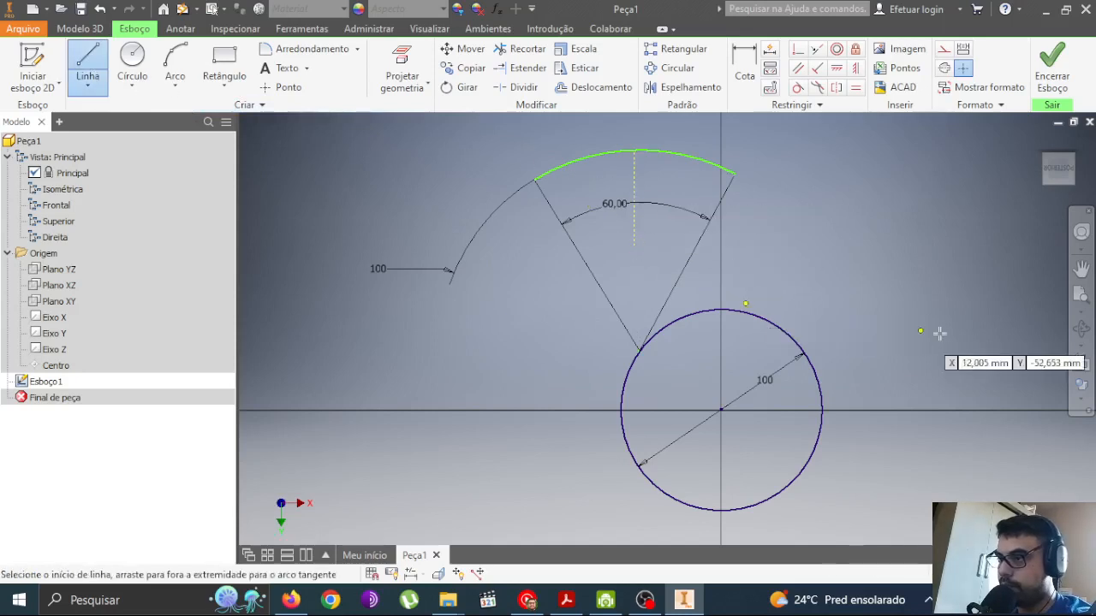
key(Escape)
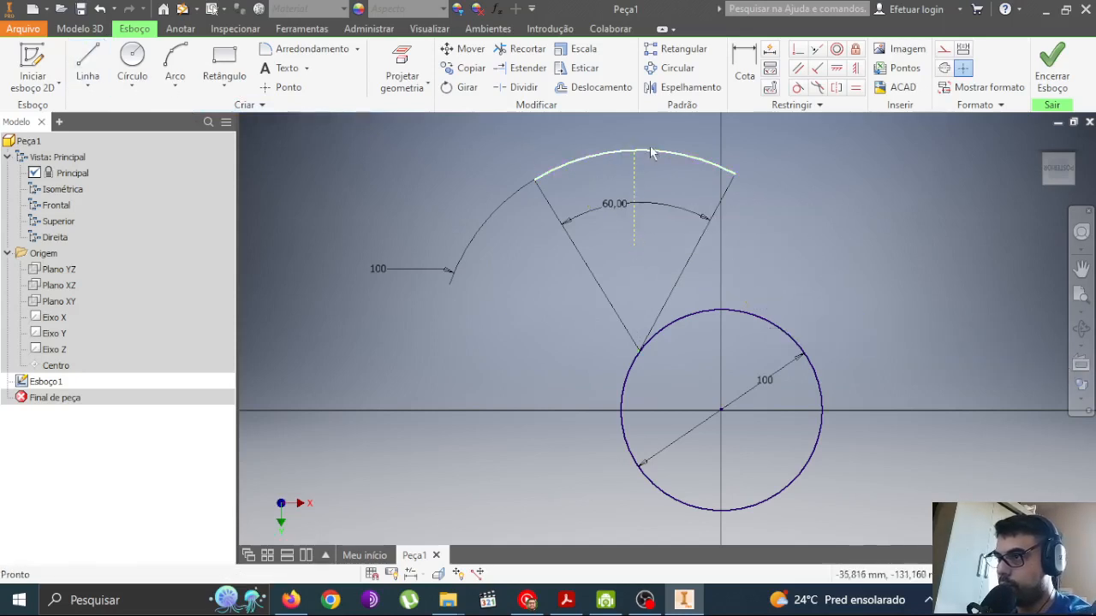
drag(642, 153, 606, 159)
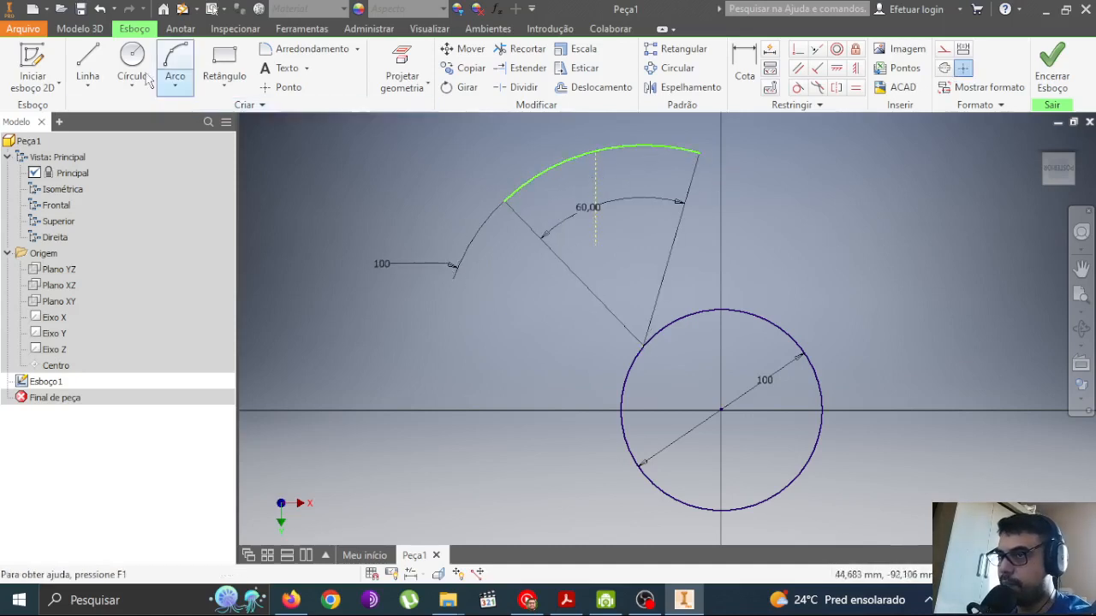
Step: Draw a vertical line from the circle's centre up to about the height of the arc's right endpoint and make it construction geometry
click(89, 62)
click(722, 407)
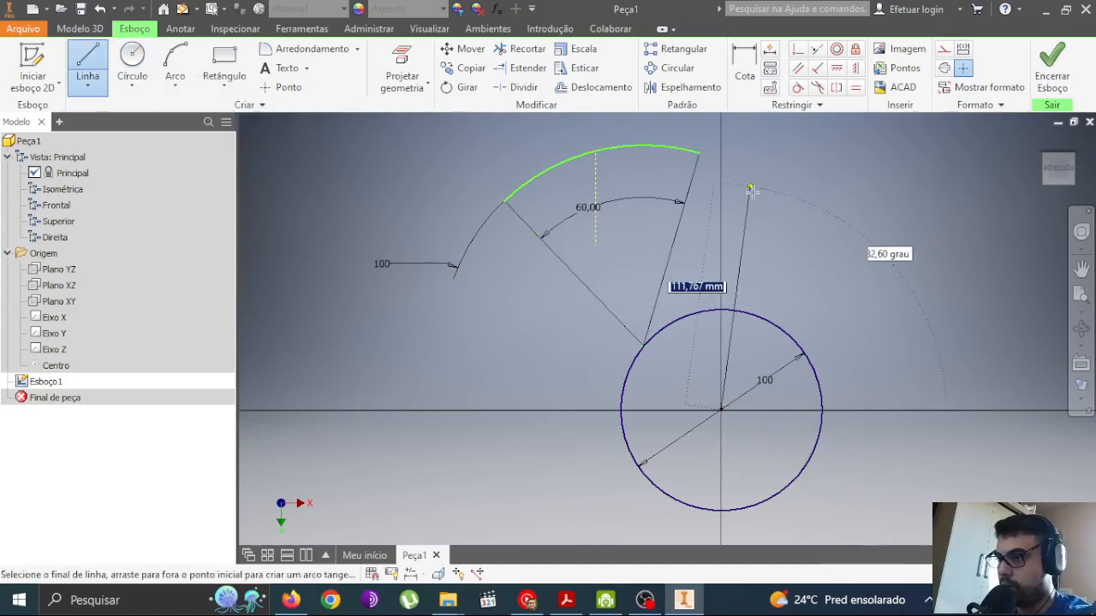
click(721, 151)
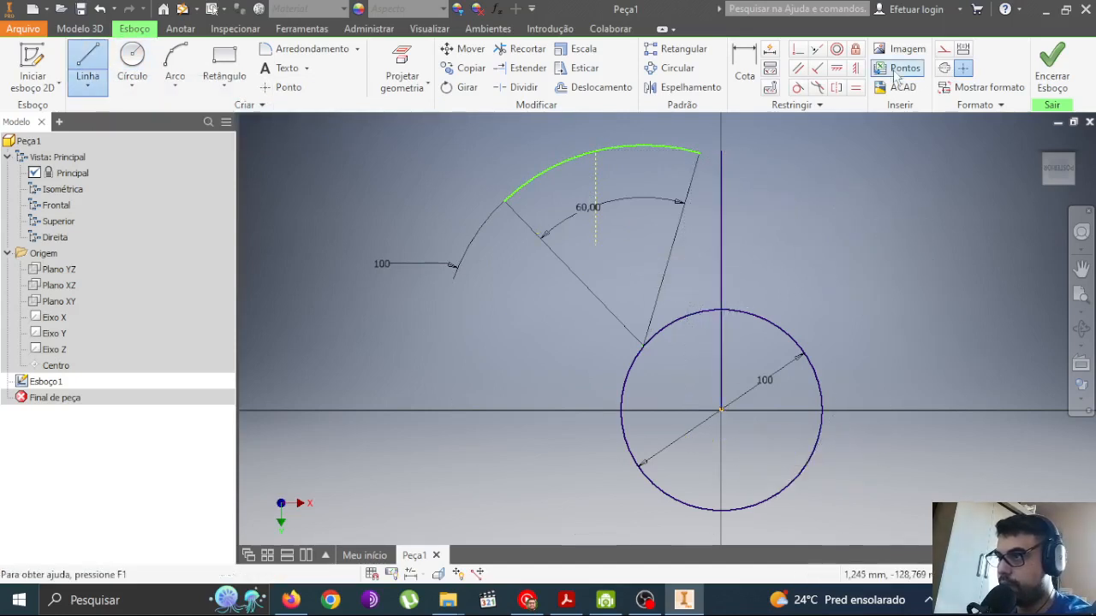
key(Escape)
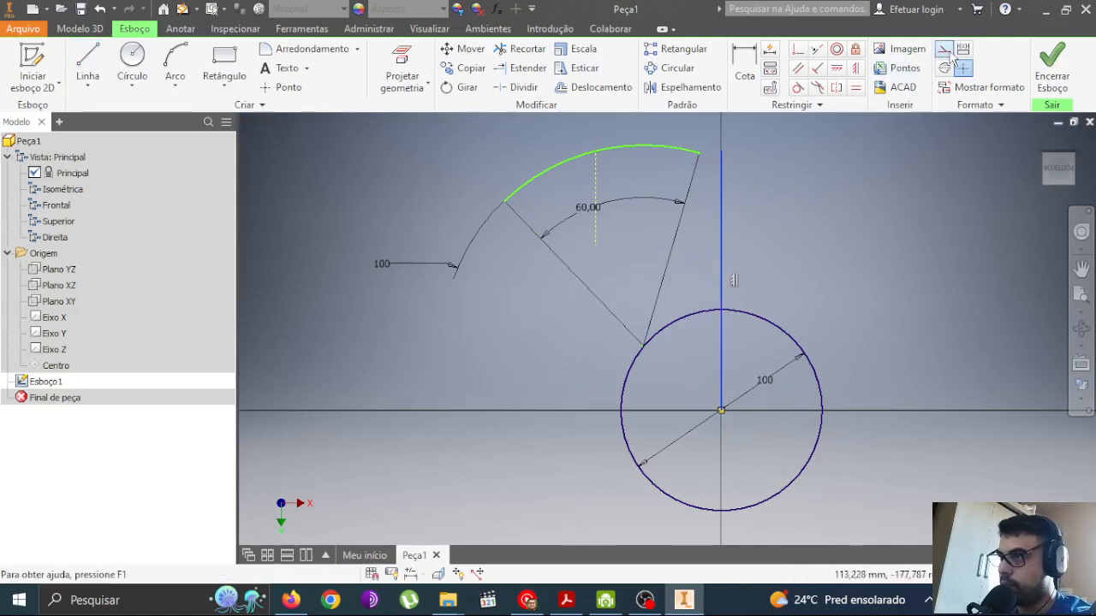
Step: Make the arc's right endpoint coincident with the vertical construction line through the circle's centre, and pull the arc downward by its left endpoint
click(797, 49)
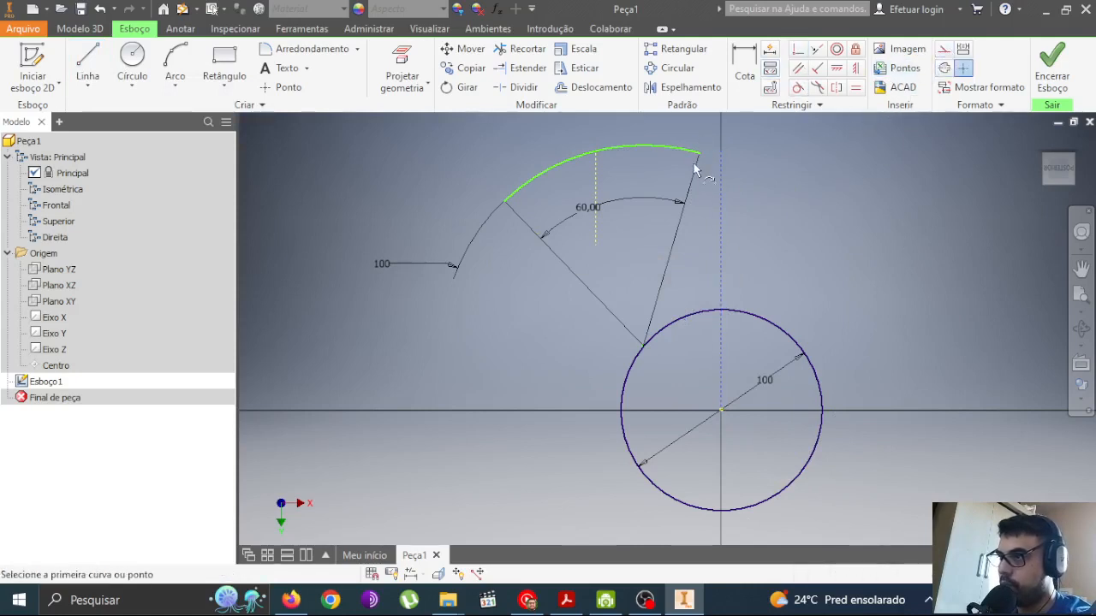
click(697, 154)
click(722, 160)
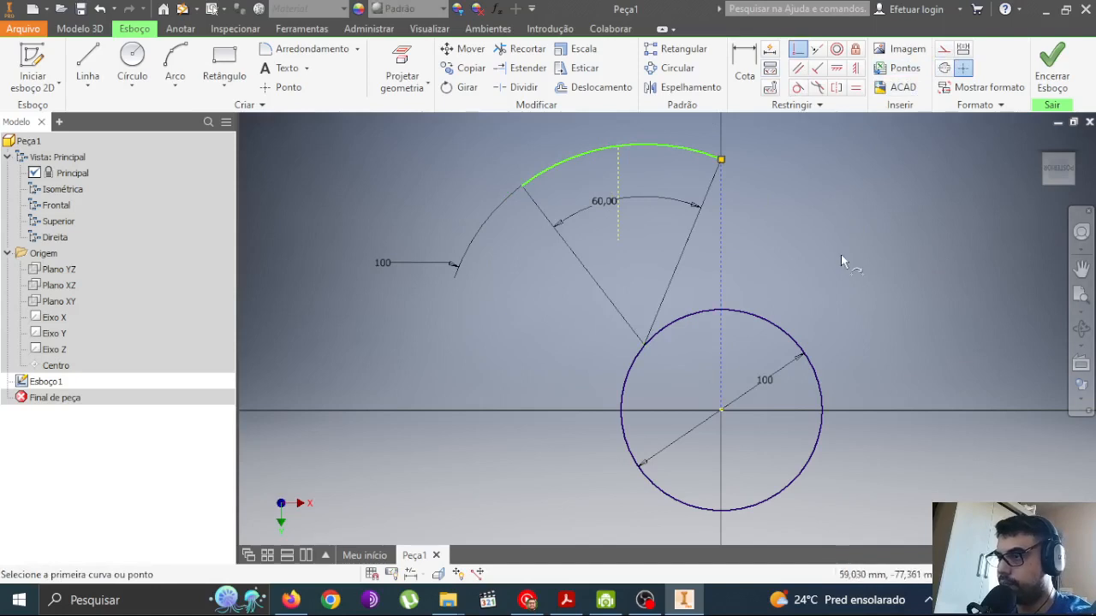
key(Escape)
mouse_move(520, 186)
mouse_down()
mouse_move(514, 256)
mouse_move(497, 224)
mouse_move(490, 148)
mouse_move(486, 214)
mouse_move(457, 305)
mouse_move(530, 411)
mouse_move(571, 443)
mouse_move(548, 381)
mouse_move(479, 286)
mouse_move(431, 262)
mouse_move(369, 291)
mouse_move(535, 409)
mouse_move(691, 387)
mouse_move(649, 267)
mouse_move(502, 259)
mouse_move(360, 269)
mouse_move(457, 362)
mouse_move(483, 337)
mouse_move(650, 478)
mouse_move(608, 394)
mouse_move(306, 289)
mouse_move(428, 399)
mouse_move(591, 437)
mouse_move(548, 428)
mouse_move(427, 366)
mouse_move(422, 337)
mouse_up()
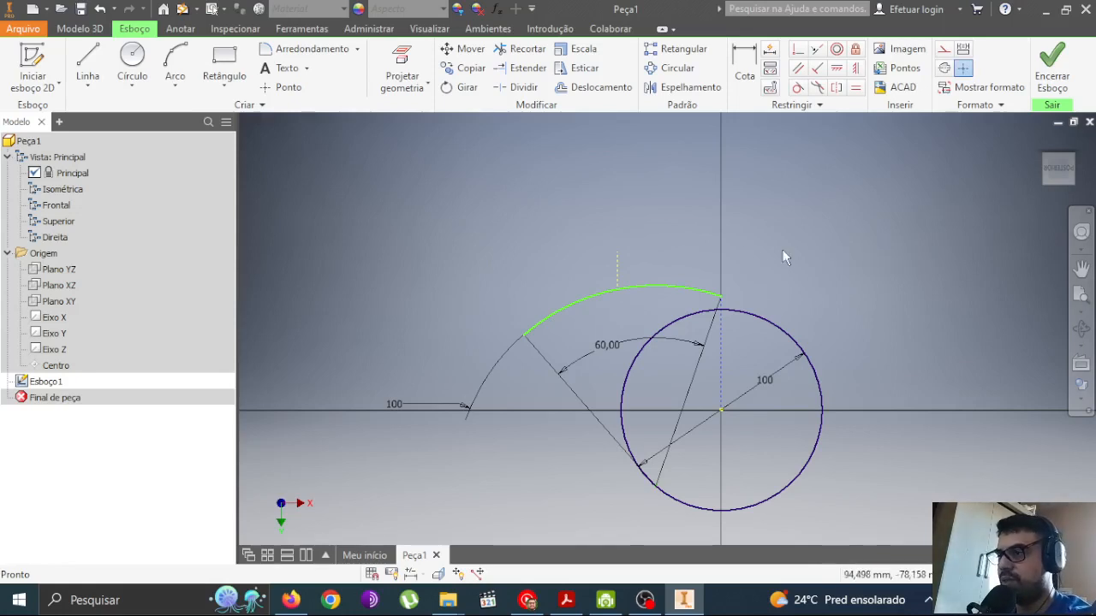
Step: Delete the arc together with its dimensions and the short vertical construction line attached to it
drag(666, 232, 499, 315)
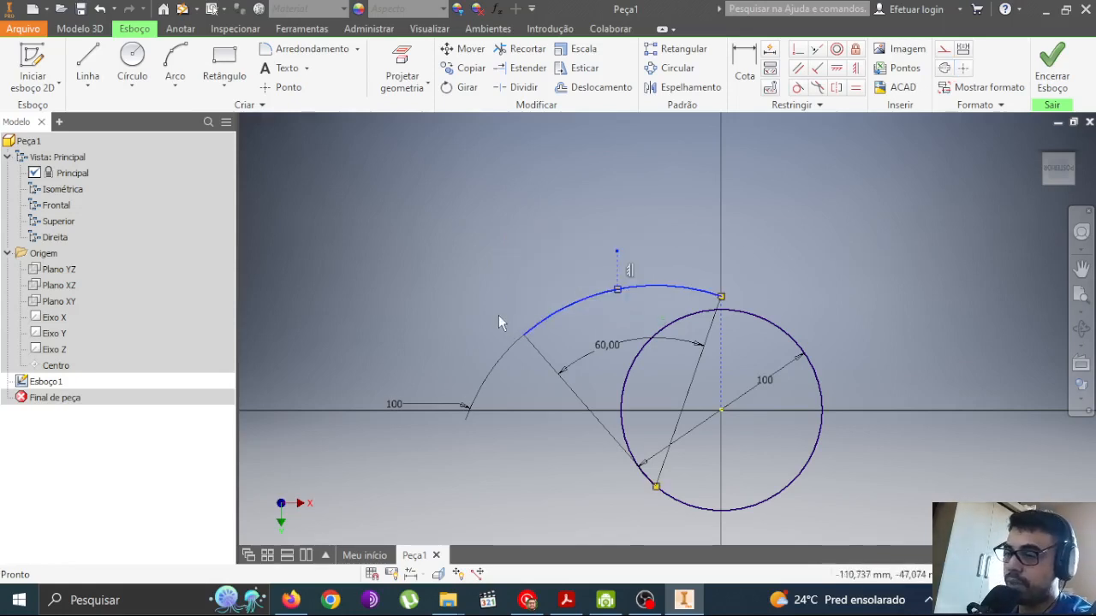
key(Delete)
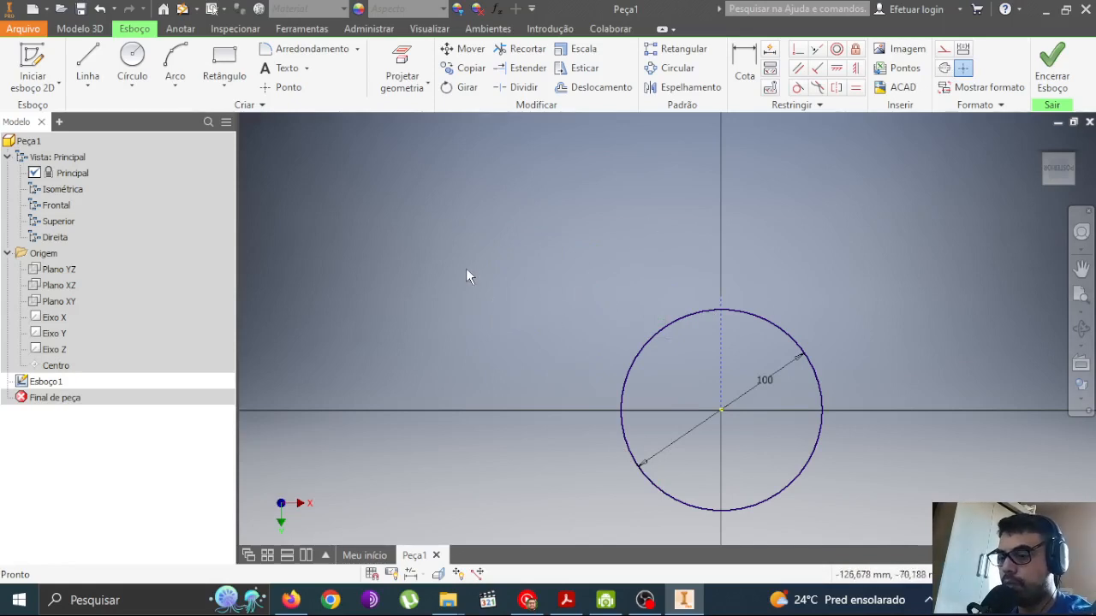
Step: Draw a two-point rectangle above and to the left of the 100 mm circle
click(227, 87)
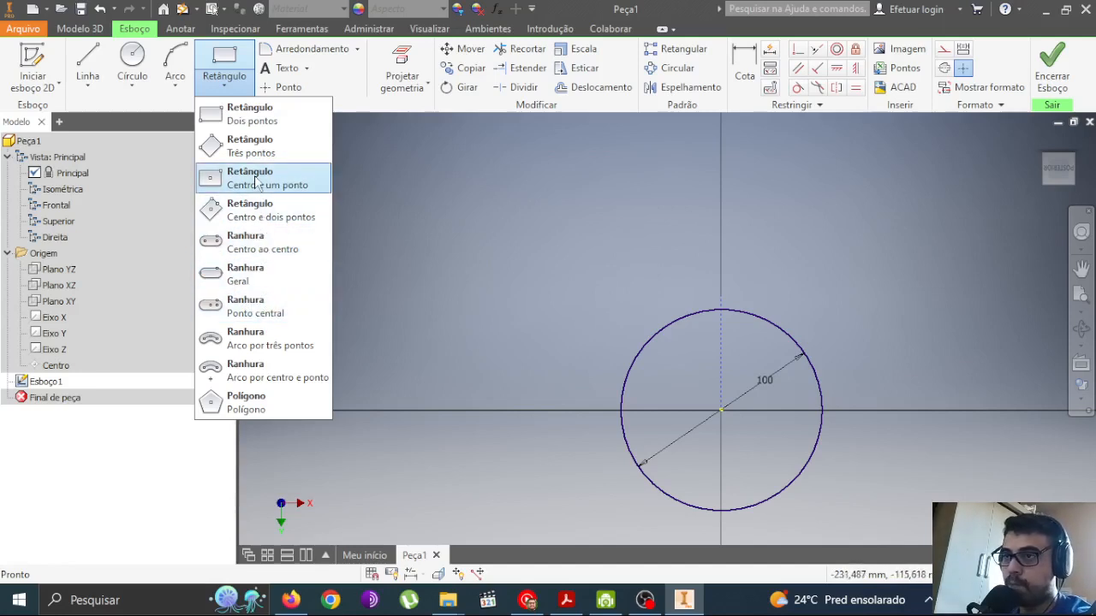
click(249, 113)
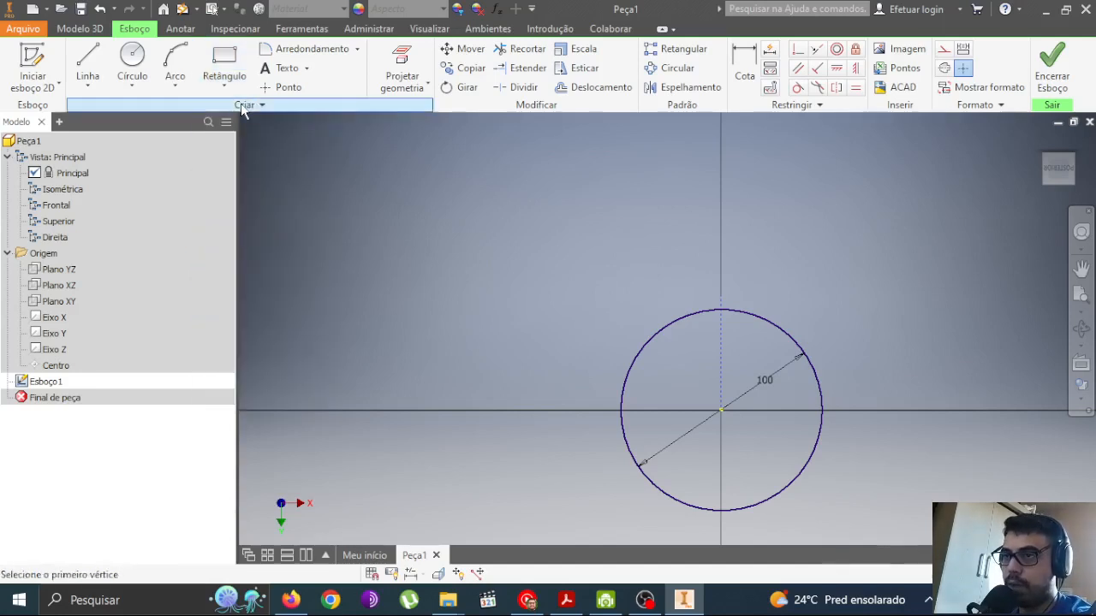
click(343, 178)
click(621, 309)
key(Escape)
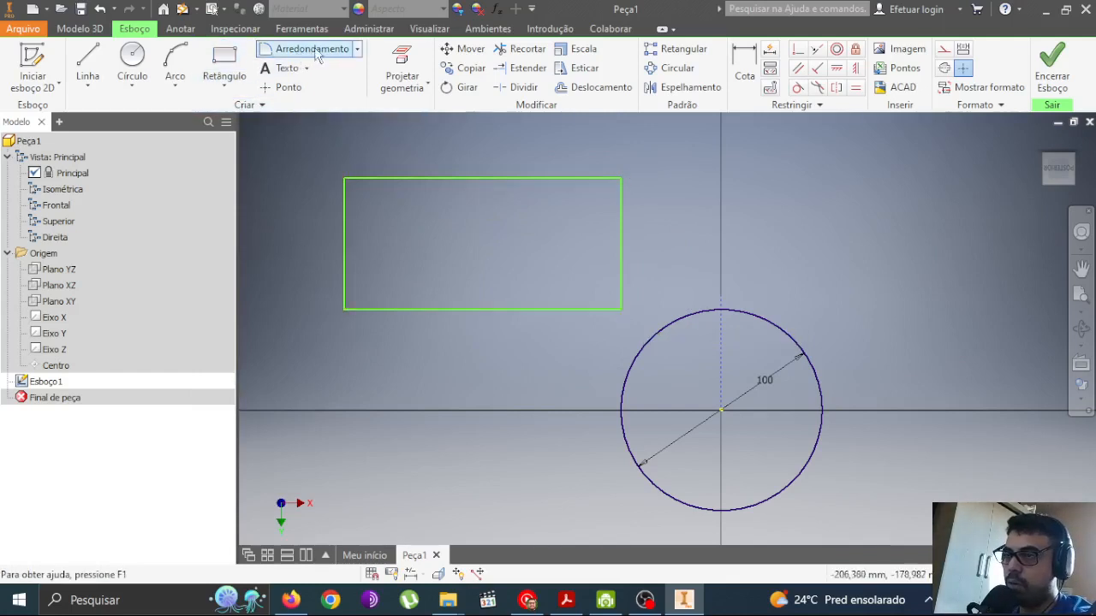
Step: Chamfer the rectangle's upper-left corner with an equal distance of 10 mm
click(357, 49)
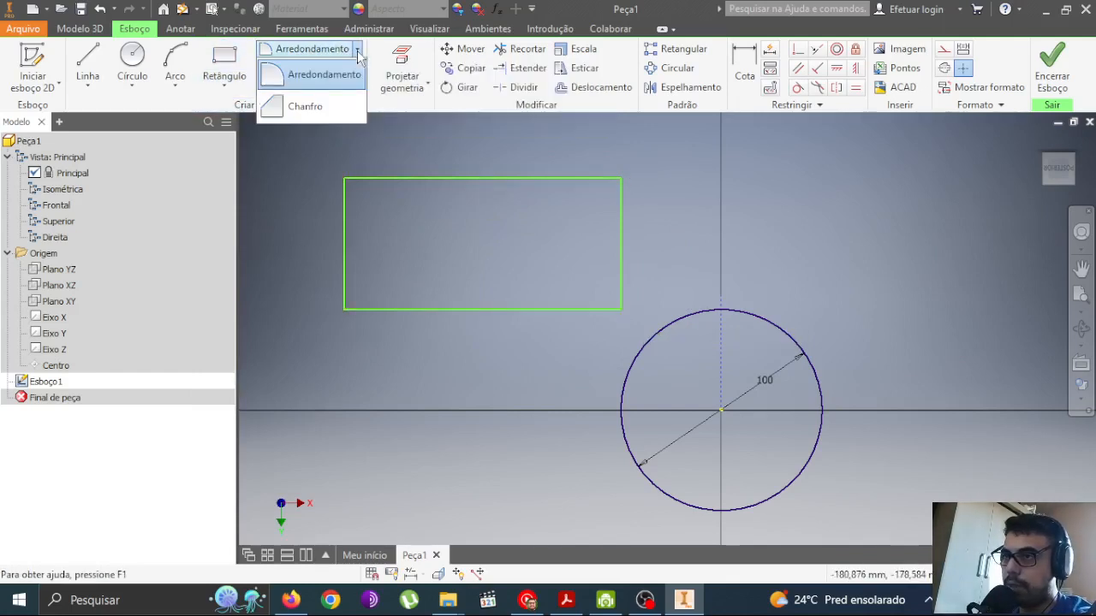
click(322, 110)
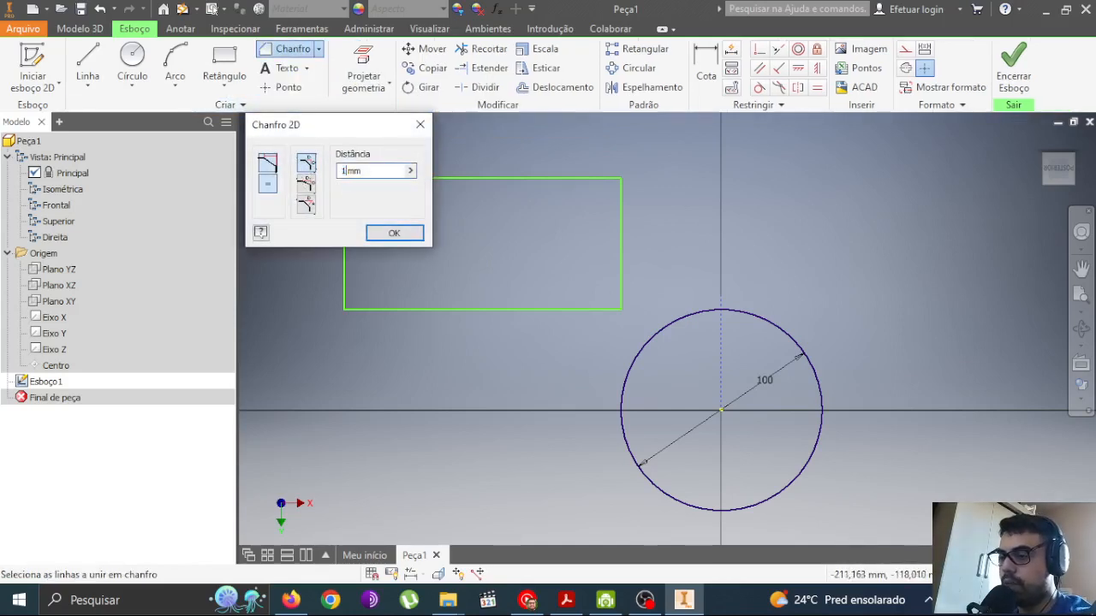
text(10)
middle_drag(487, 236, 664, 262)
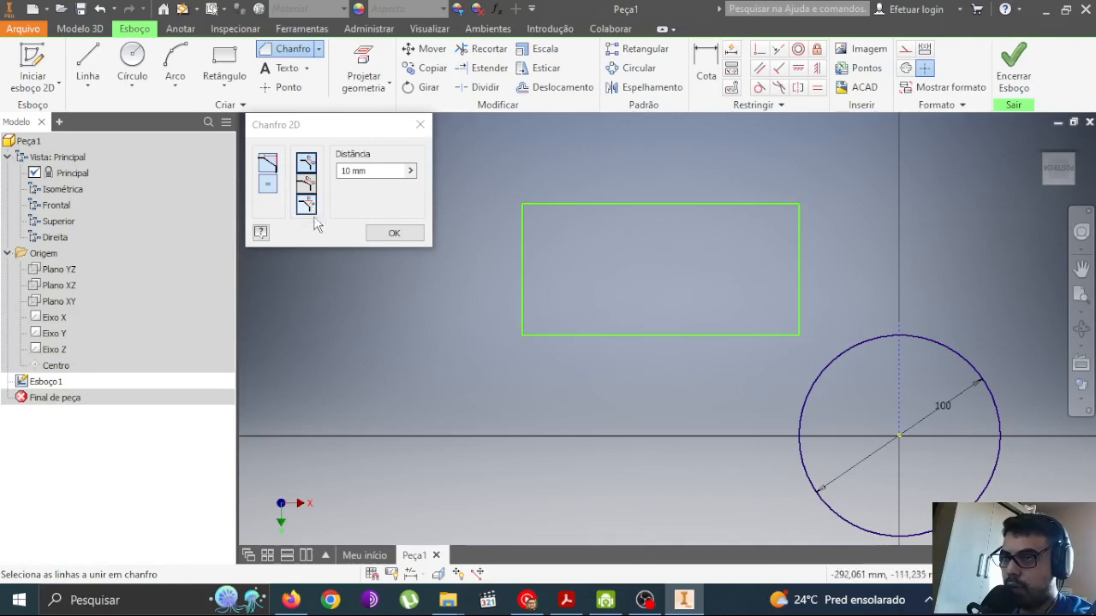
click(522, 244)
click(546, 205)
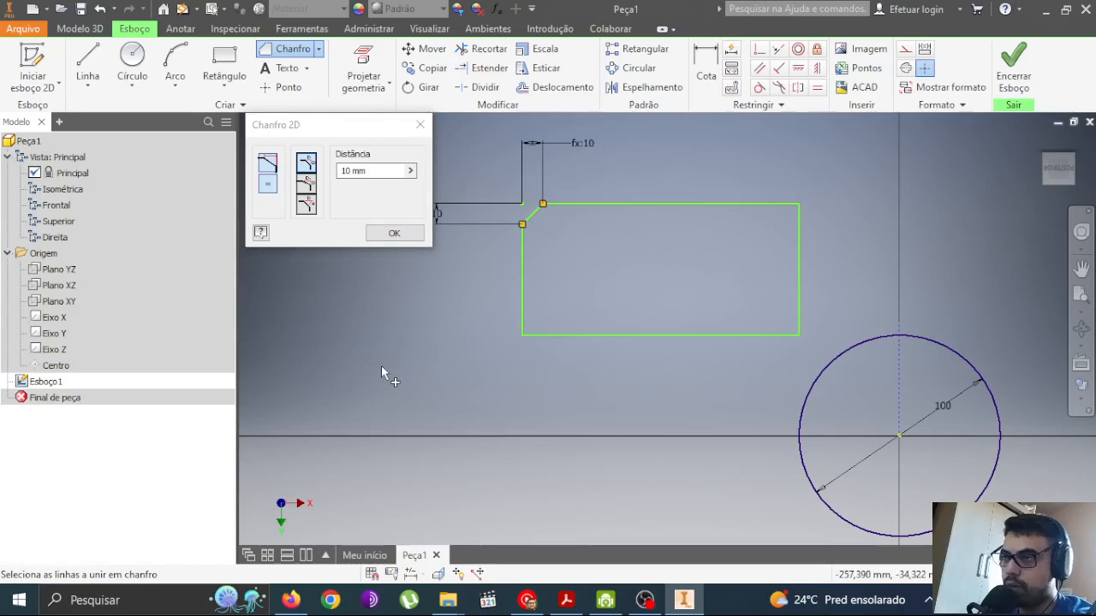
middle_drag(439, 350, 482, 389)
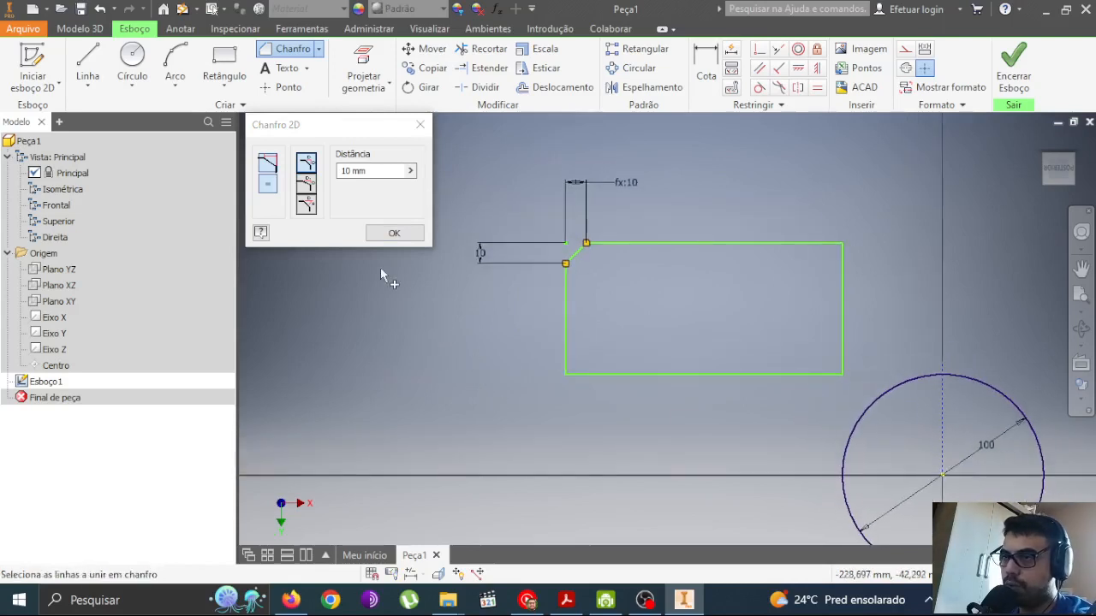
Step: Undo the equal-distance chamfer and try a two-distance chamfer of 10 mm by 2 mm on the same corner
click(306, 182)
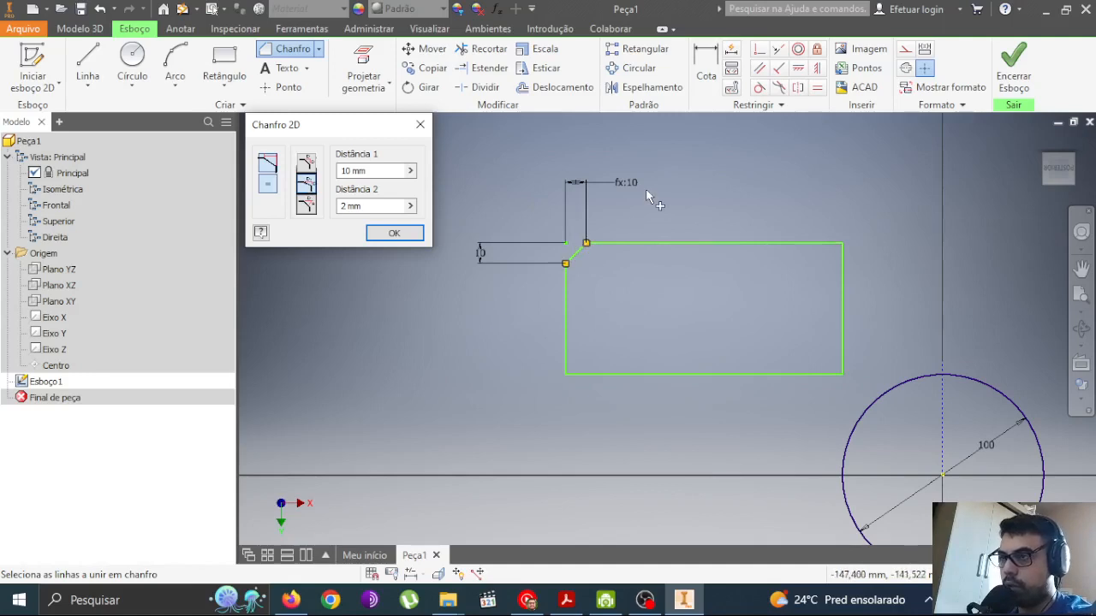
key(Escape)
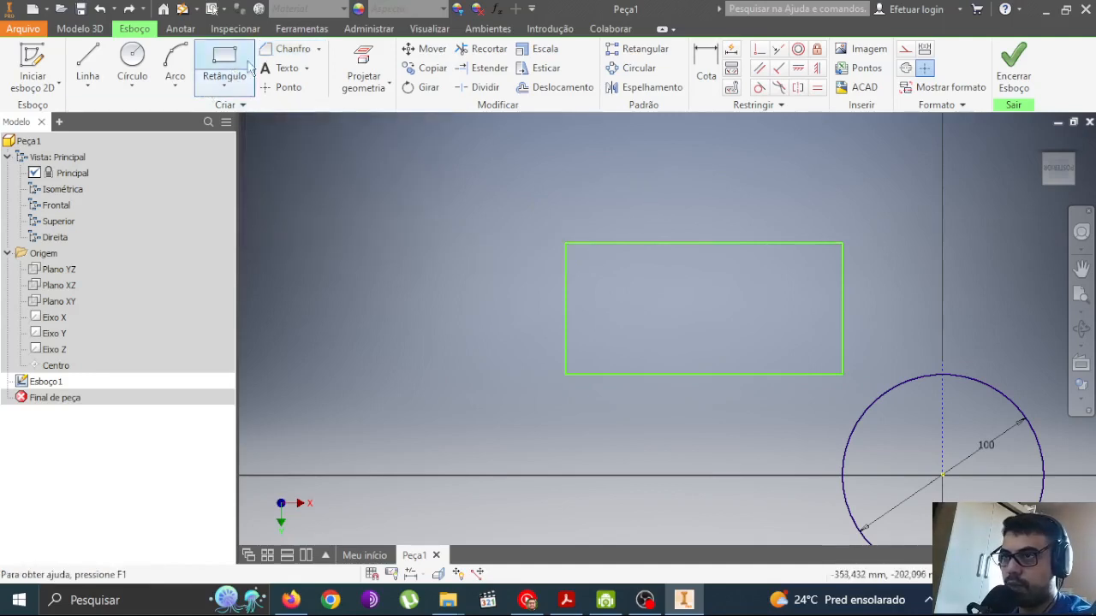
click(288, 48)
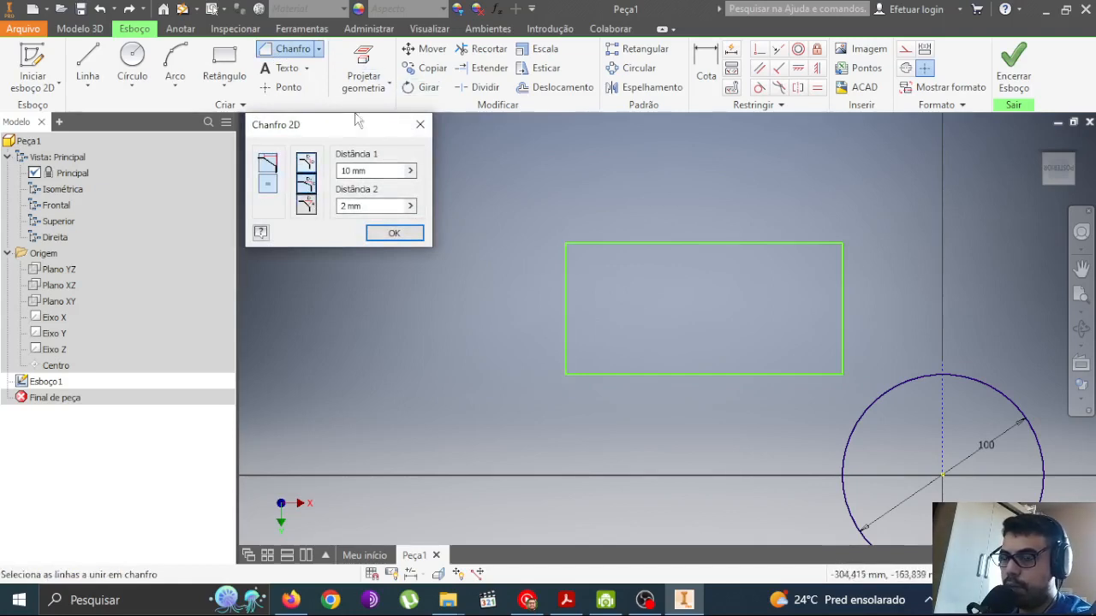
drag(343, 127, 410, 170)
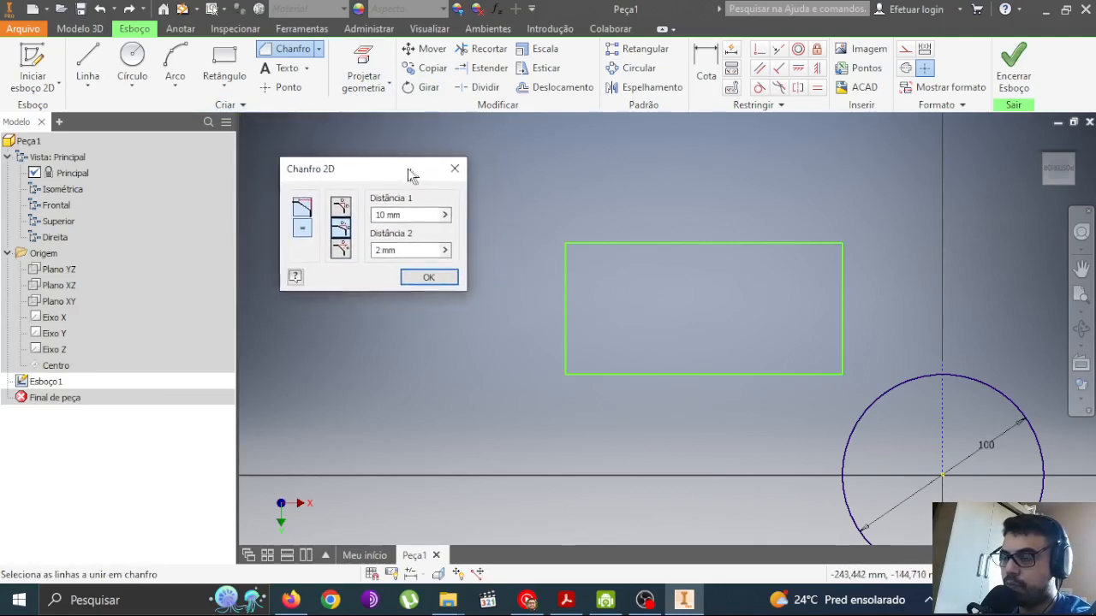
click(307, 55)
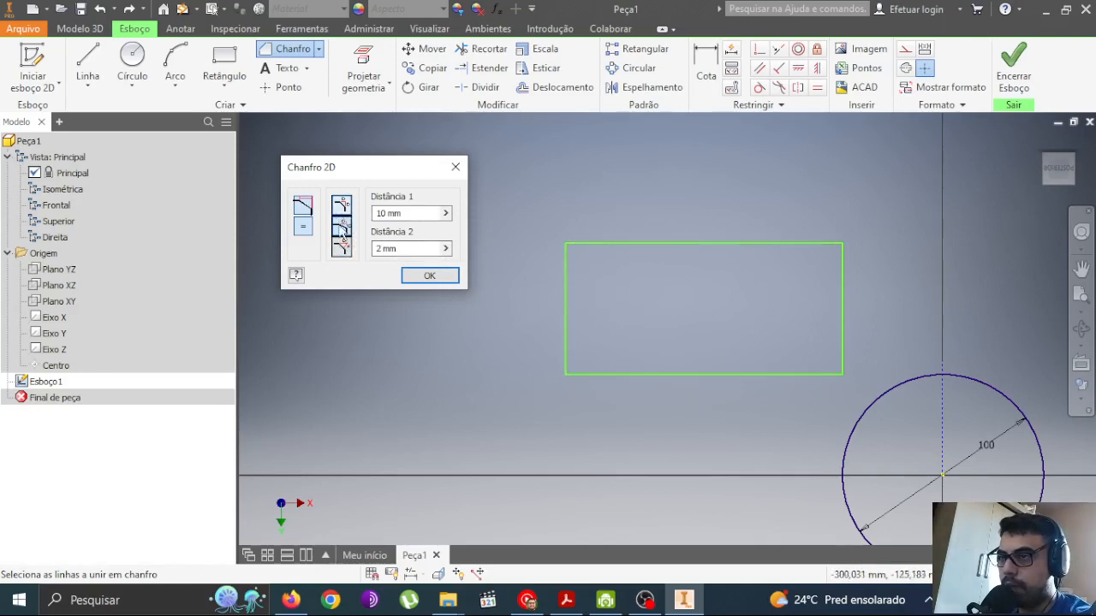
click(628, 245)
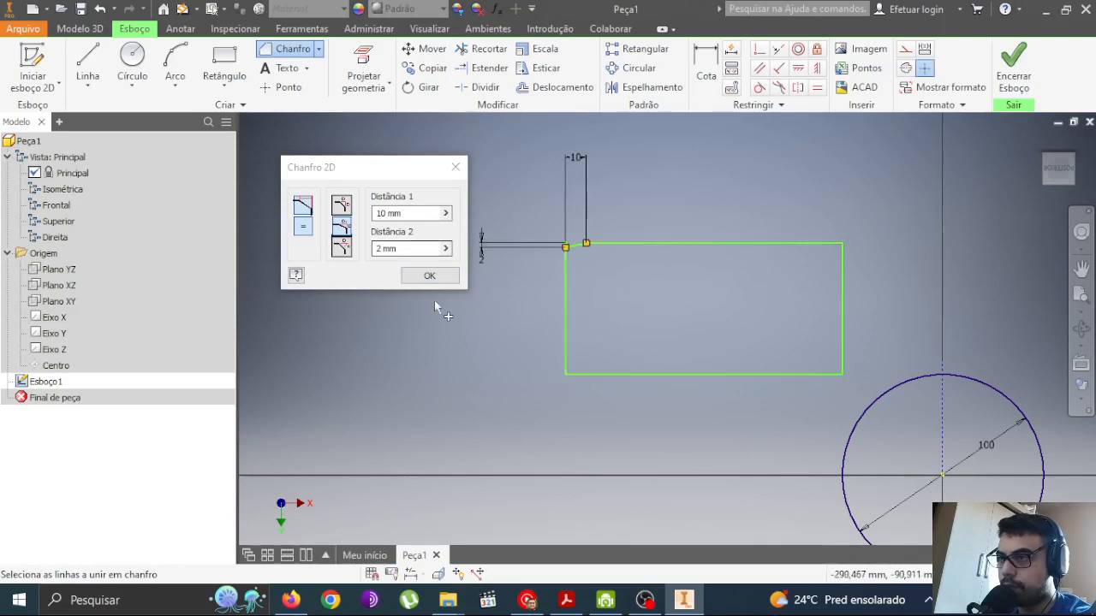
scroll(568, 239, up, 10)
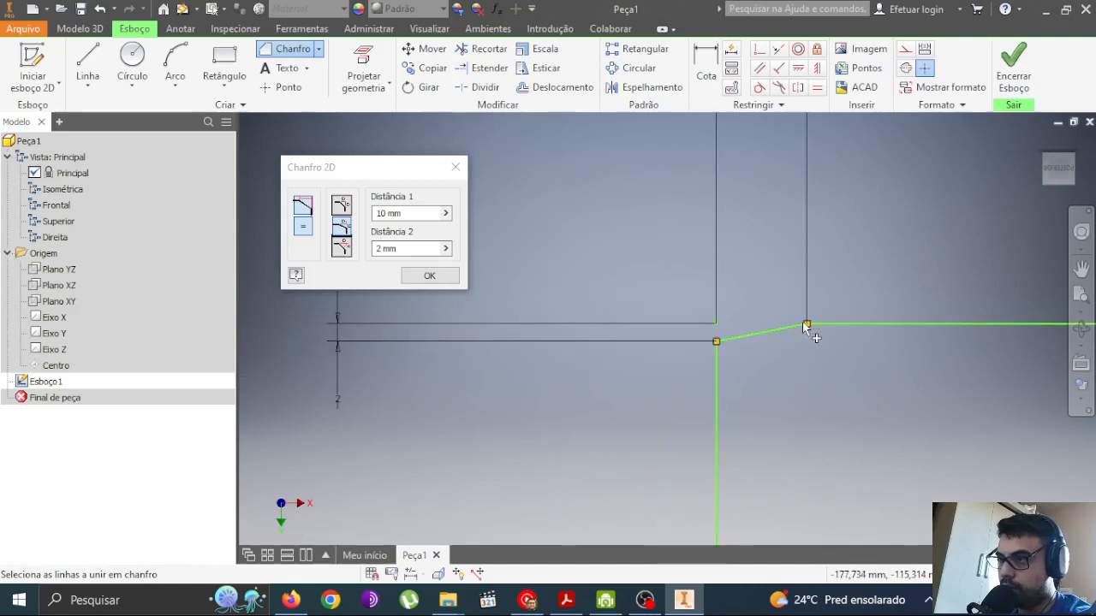
scroll(802, 322, down, 10)
click(424, 278)
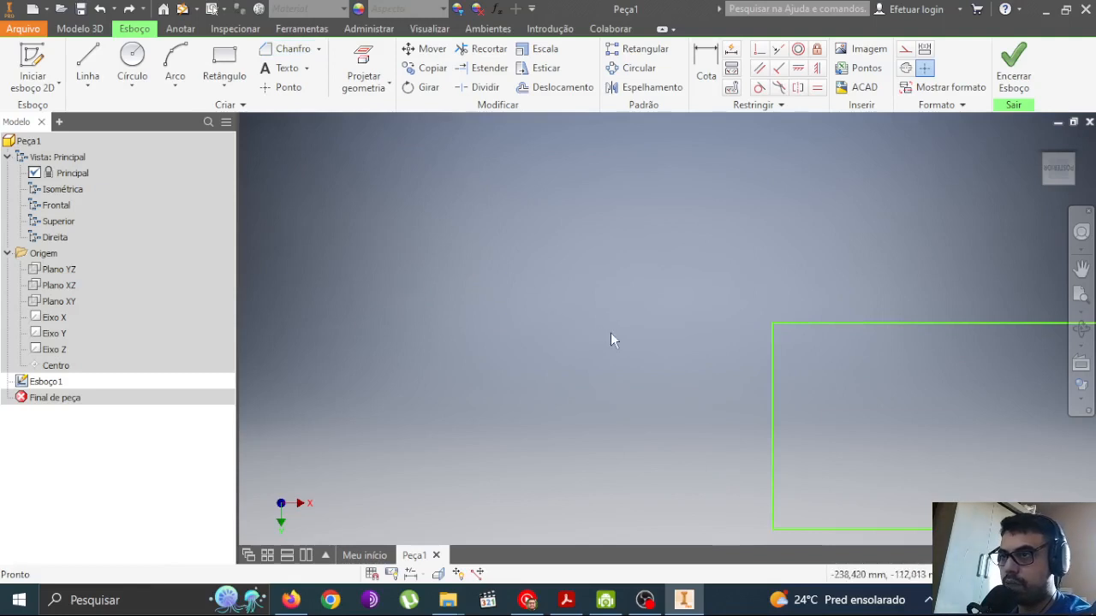
Step: Place a sketch point on the rectangle's upper edge, nearer to its left corner
mouse_move(566, 331)
middle_down()
mouse_move(333, 247)
mouse_move(257, 247)
middle_up()
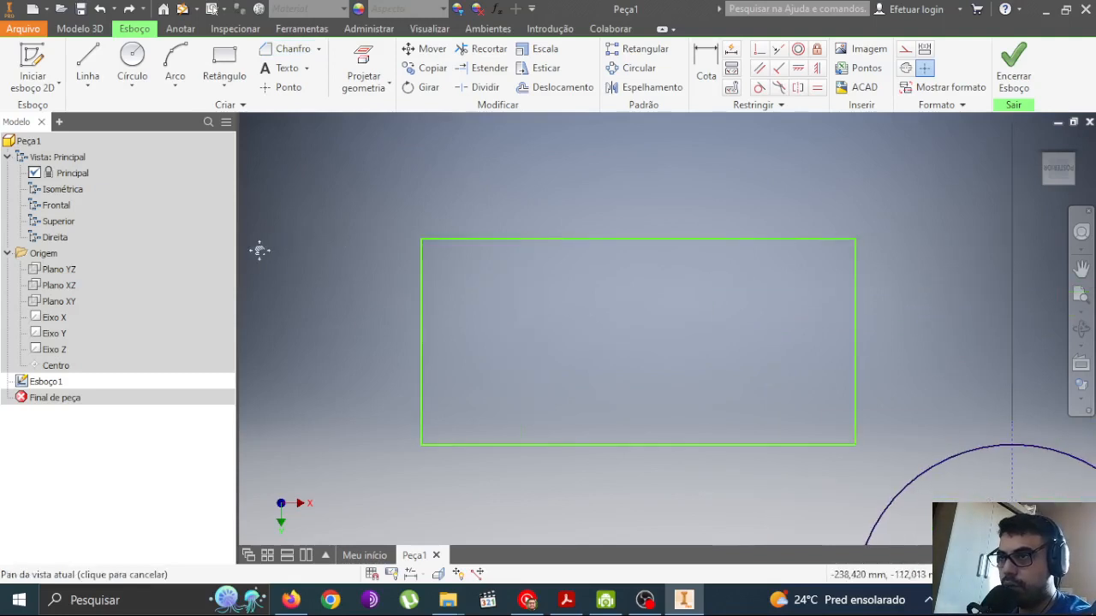
click(272, 86)
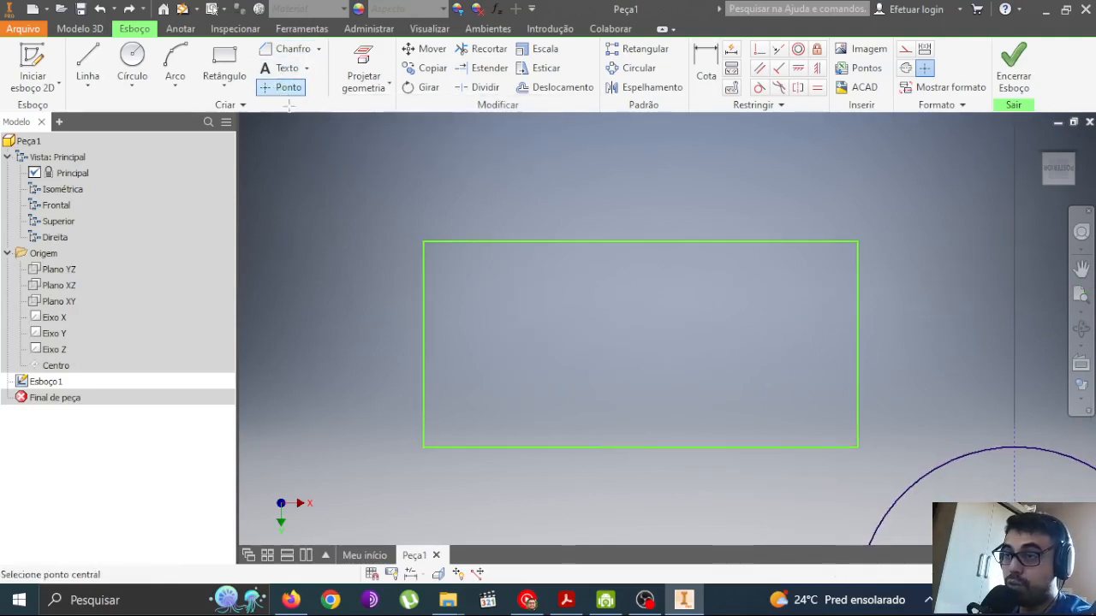
click(502, 239)
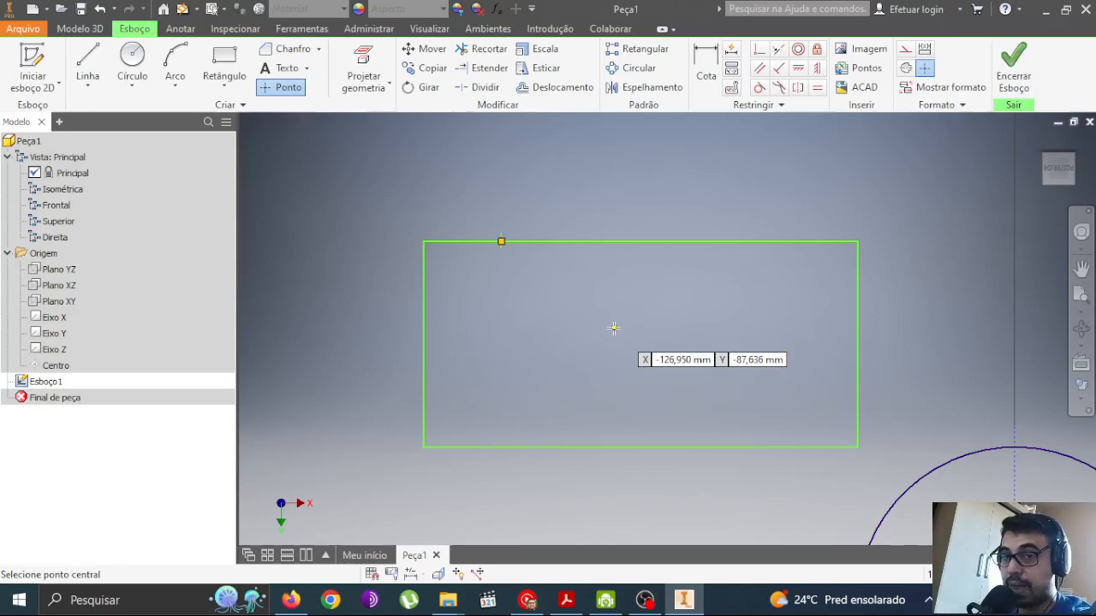
key(Escape)
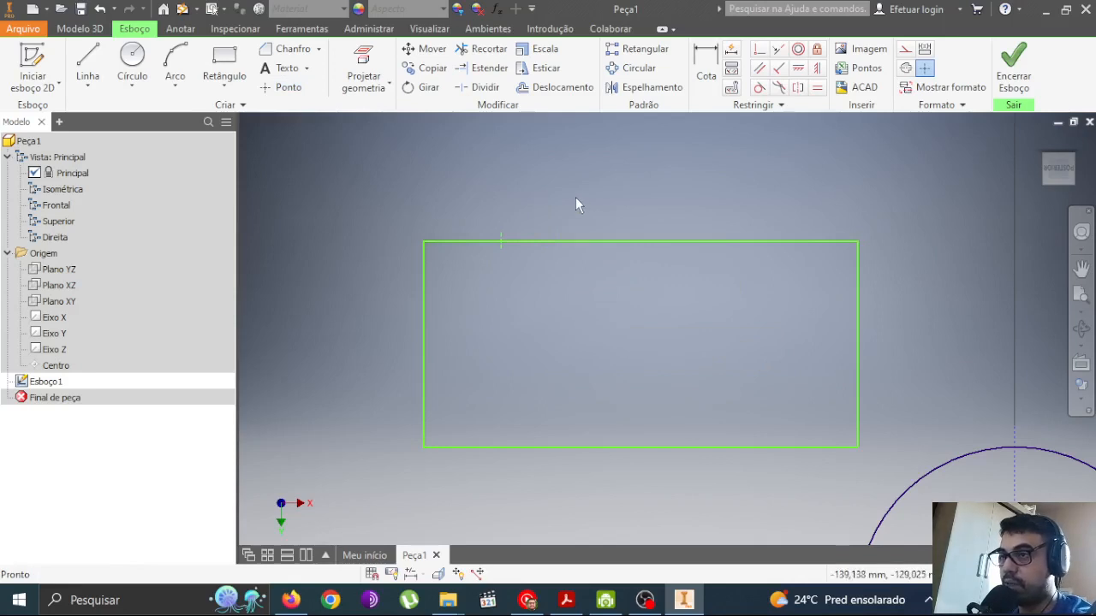
Step: Pull the point toward the middle of the upper edge, raising that edge slightly, and move the lower edge up to make the rectangle shallower
scroll(598, 291, down, 3)
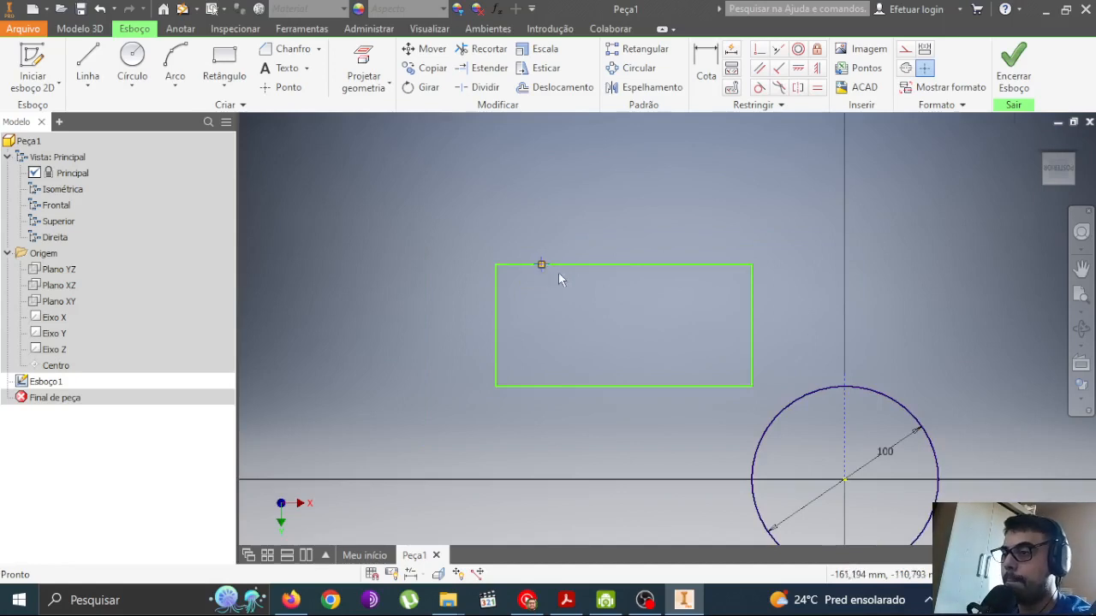
drag(541, 265, 634, 235)
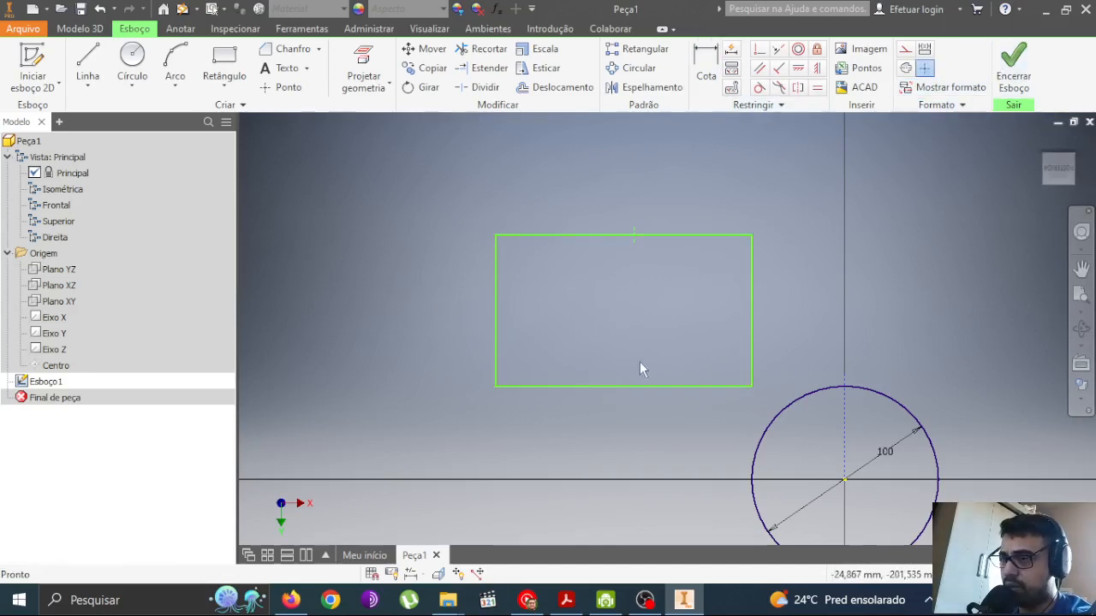
drag(608, 386, 630, 317)
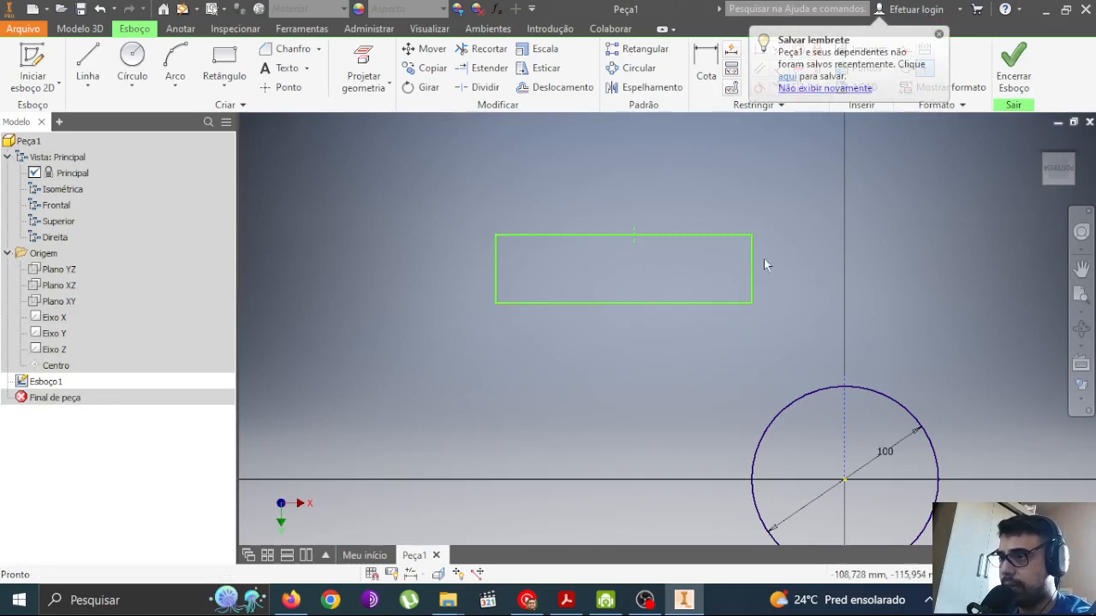
click(938, 36)
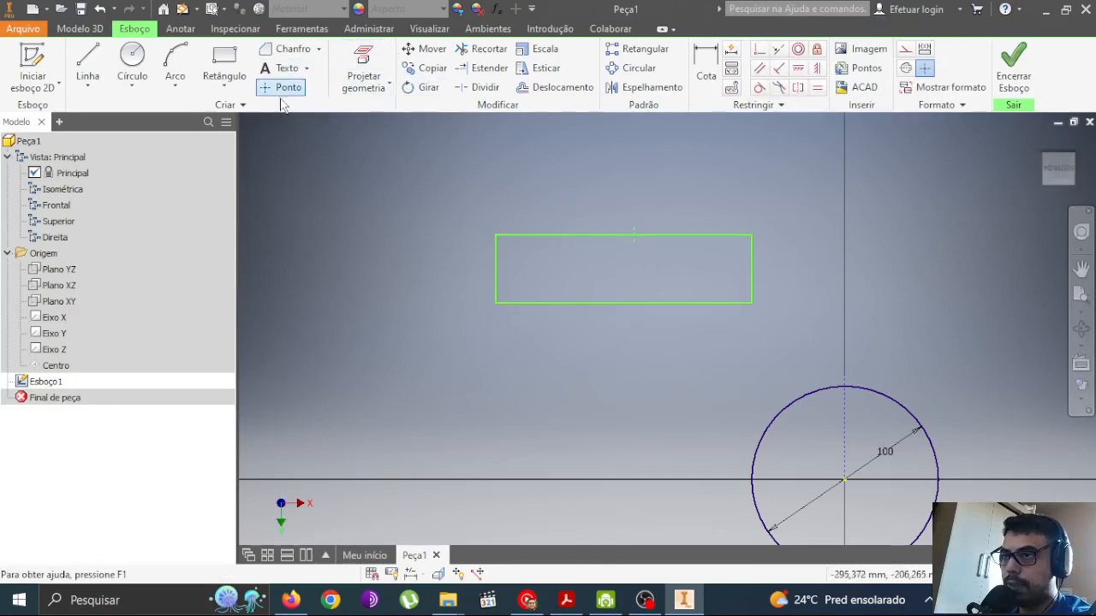
click(389, 89)
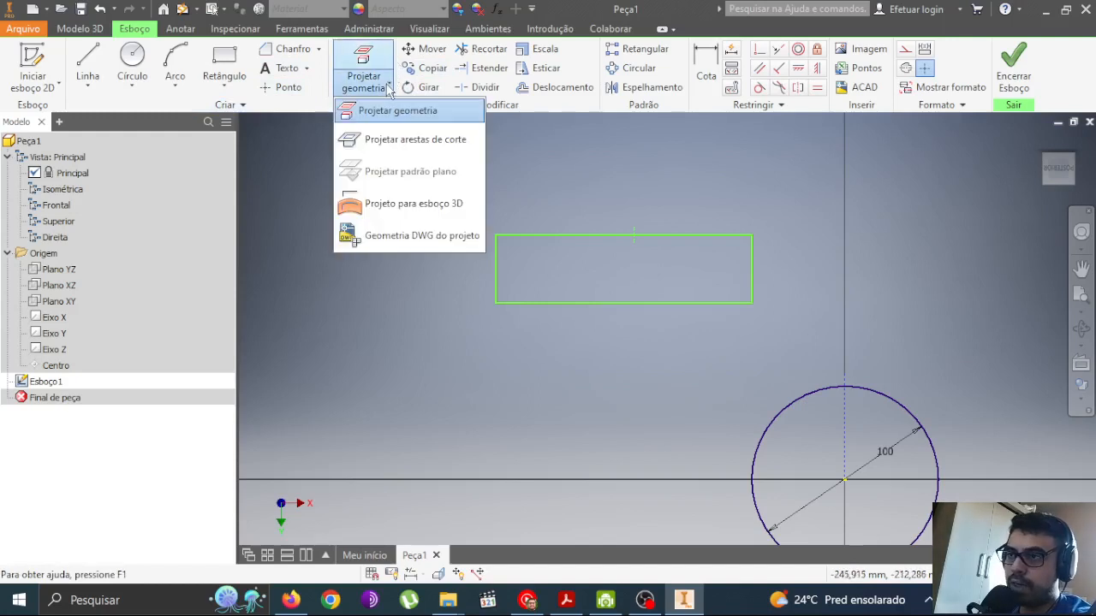
click(389, 91)
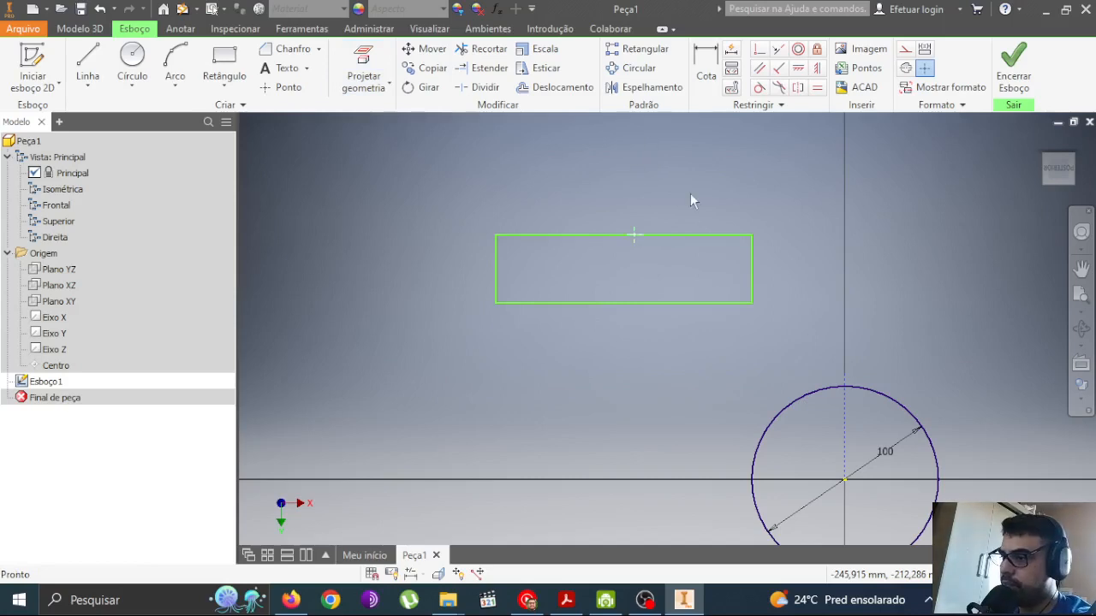
middle_drag(660, 174, 560, 172)
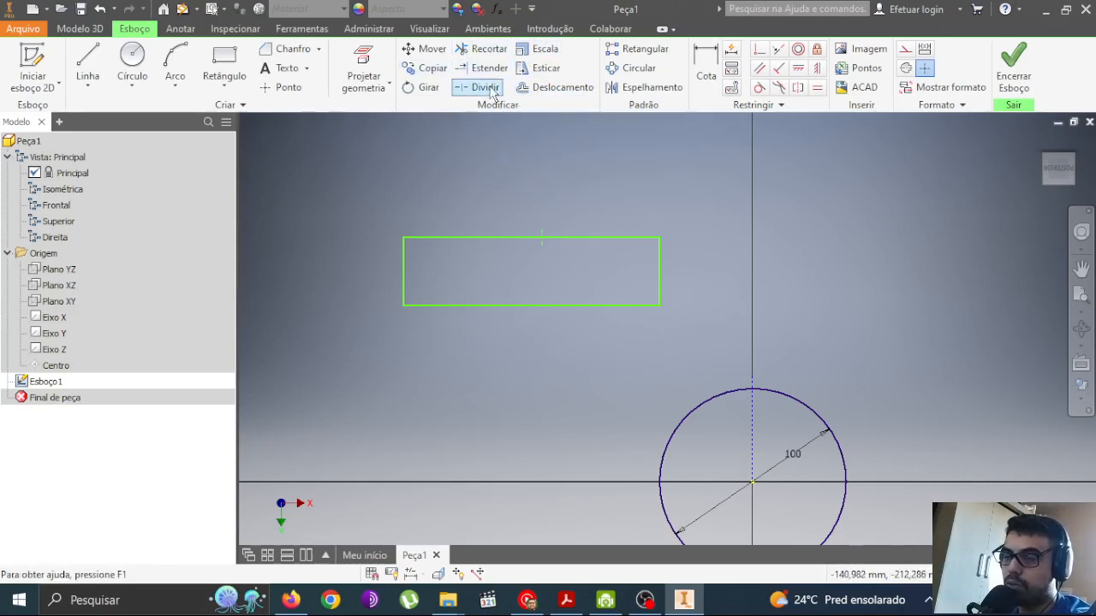
Step: Draw a centre-point rectangle about 30 mm wide and 50 mm high, centred on the upper end of the circle's vertical construction line
middle_drag(804, 271, 661, 117)
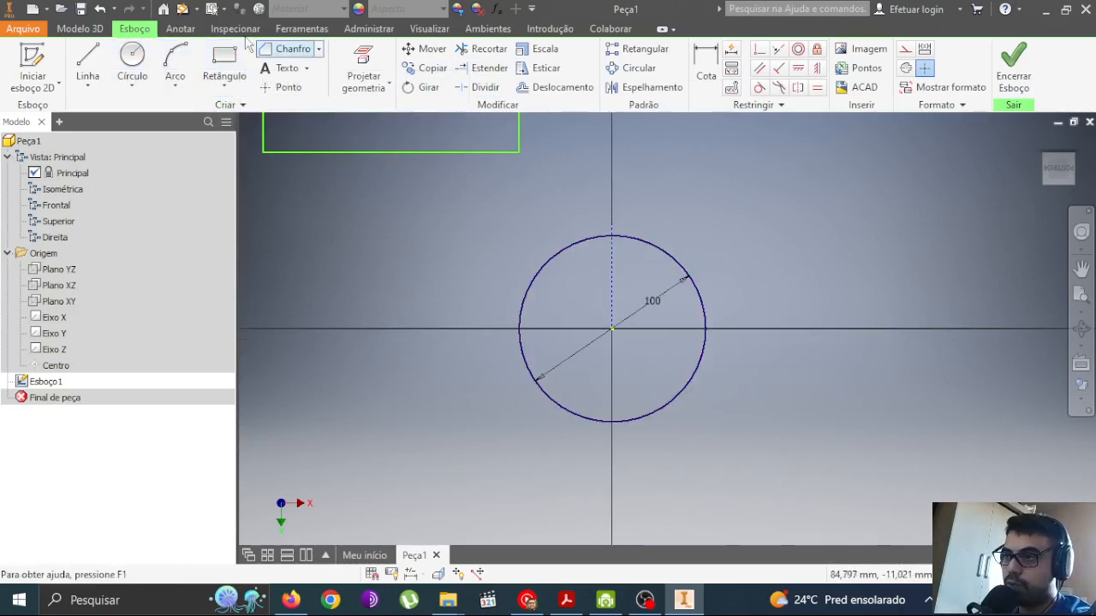
click(224, 58)
scroll(599, 218, up, 3)
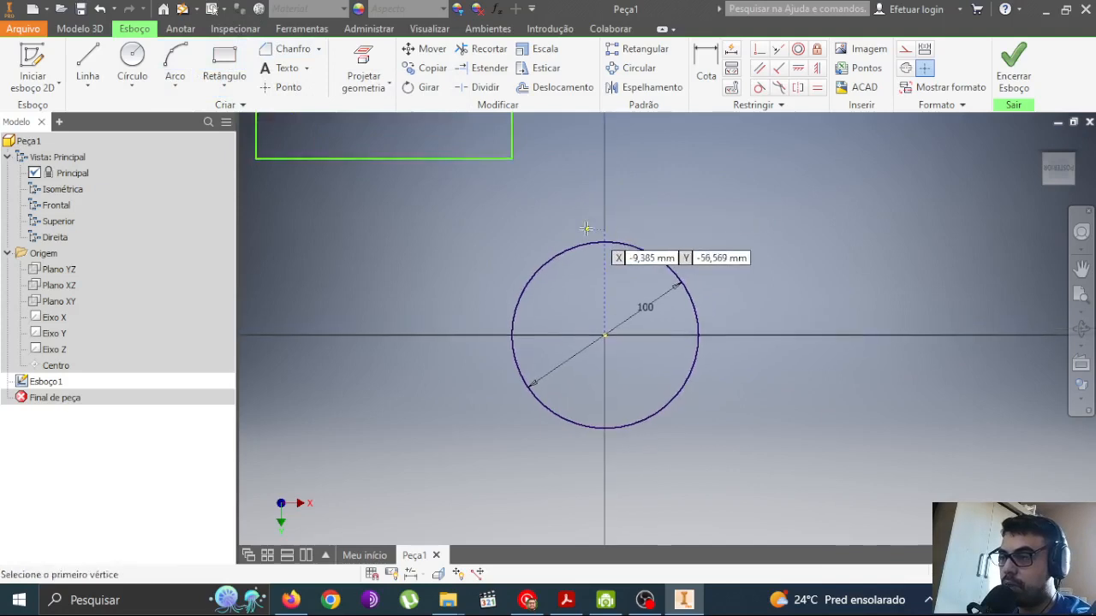
click(228, 88)
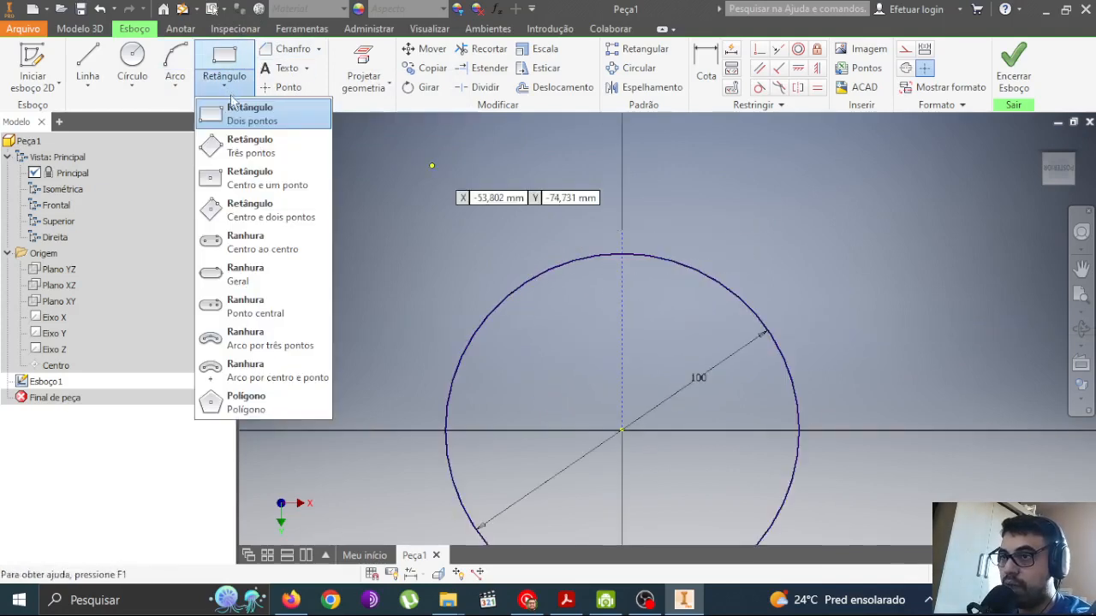
click(256, 178)
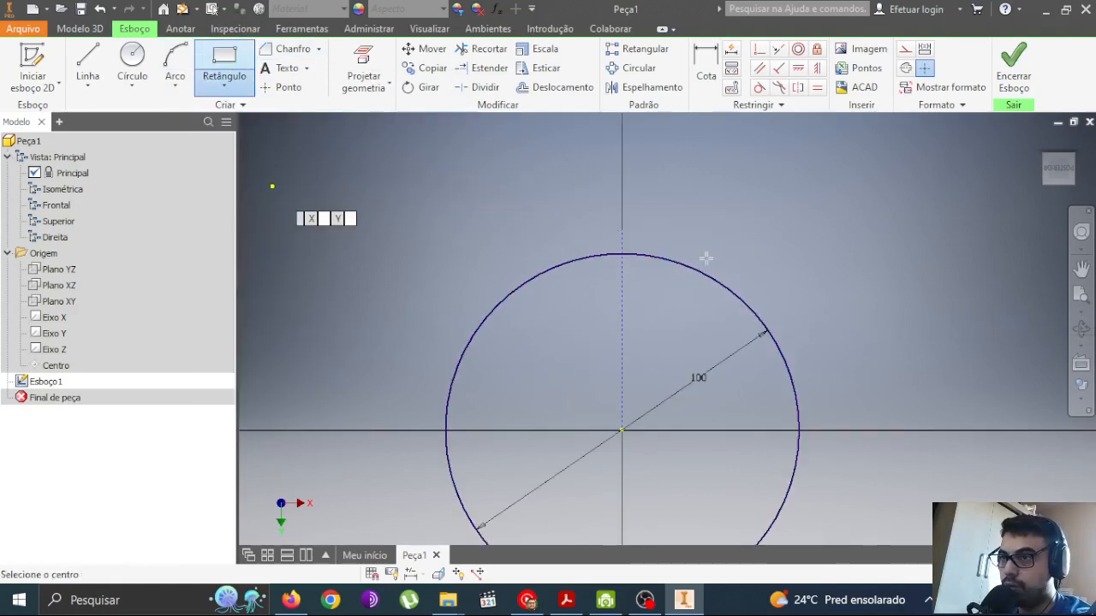
click(623, 230)
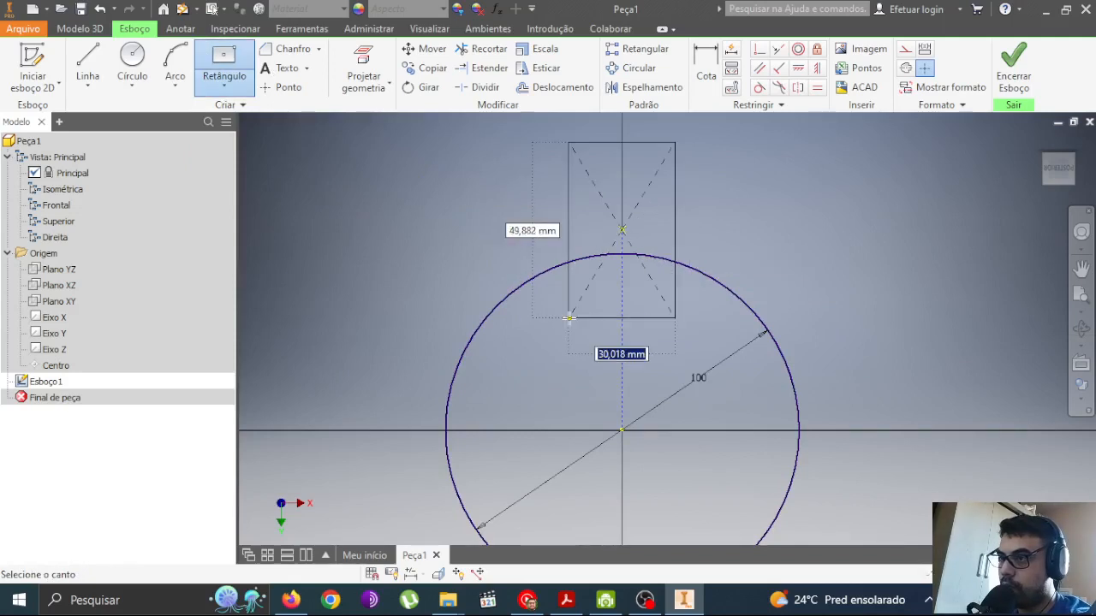
key(Escape)
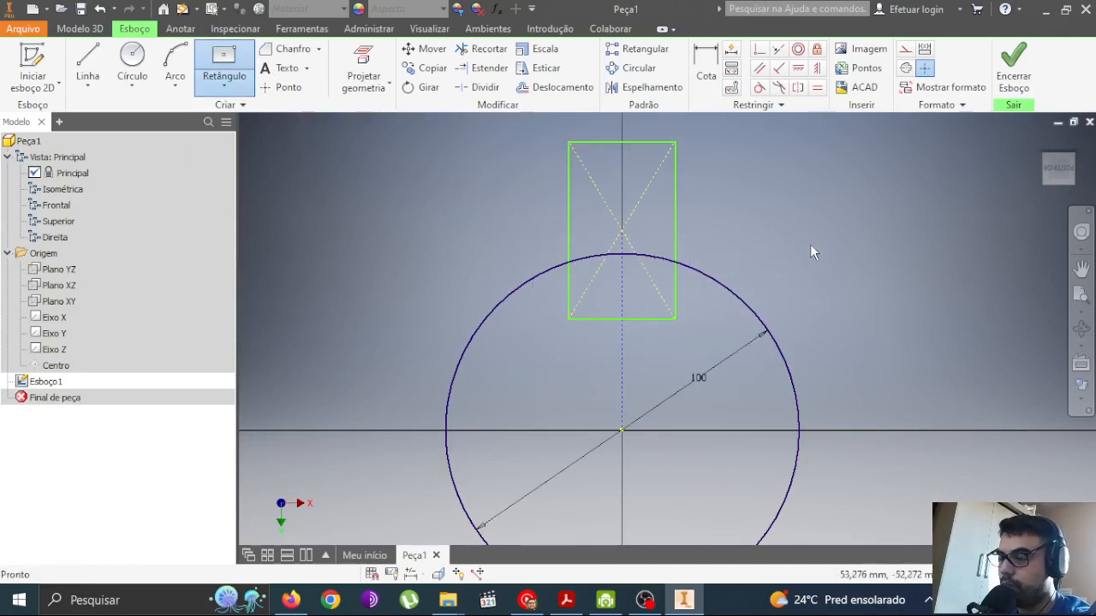
Step: Constrain the rectangle's centre point to coincide with the topmost point of the circle at the end of the vertical construction line
middle_drag(810, 244, 760, 149)
middle_drag(659, 118, 665, 186)
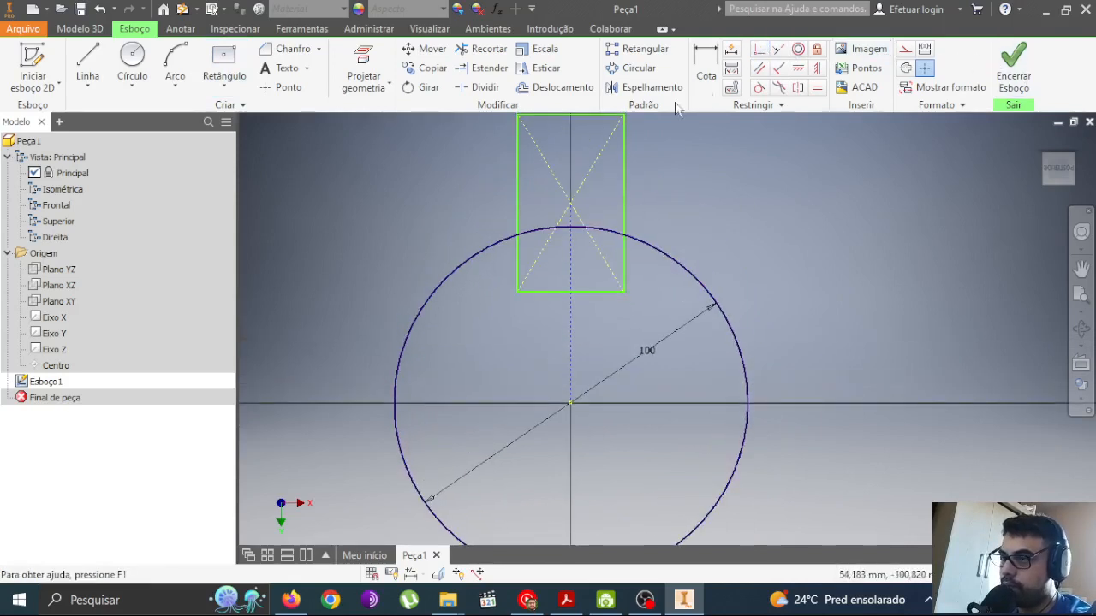
click(759, 49)
click(571, 204)
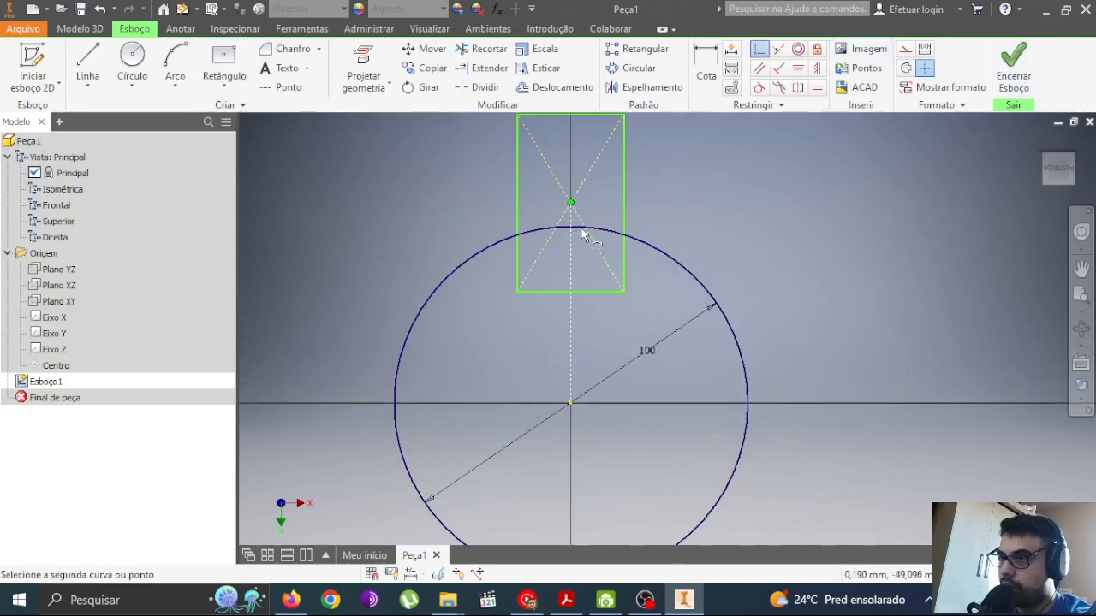
click(580, 238)
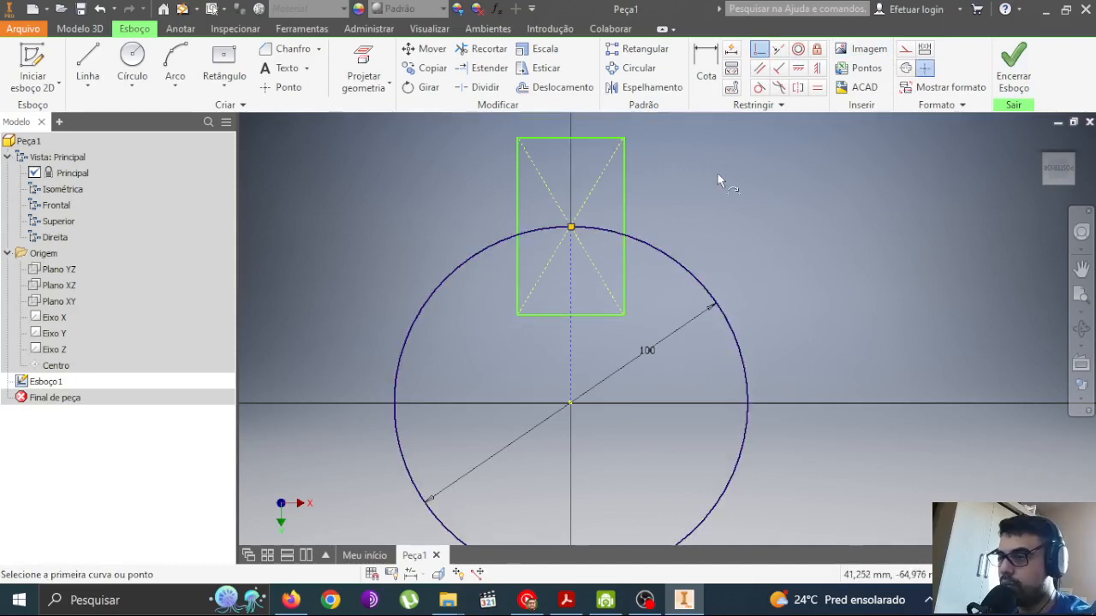
Step: Dimension the rectangle's lower edge and its vertical side to 15 mm each, making it a 15 by 15 mm square
key(d)
click(594, 316)
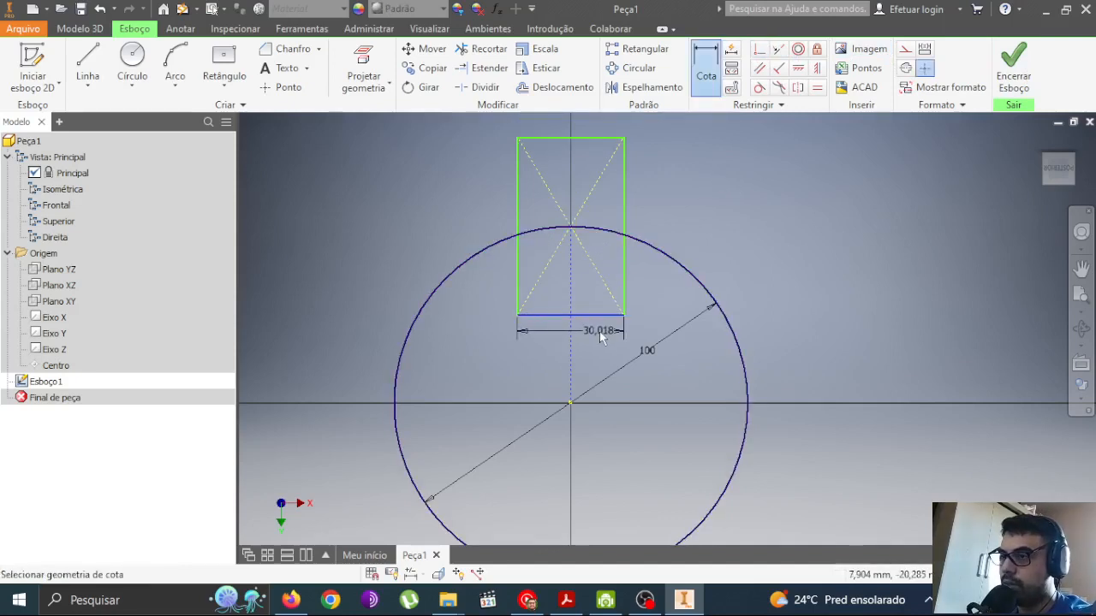
click(595, 332)
text(15)
key(Return)
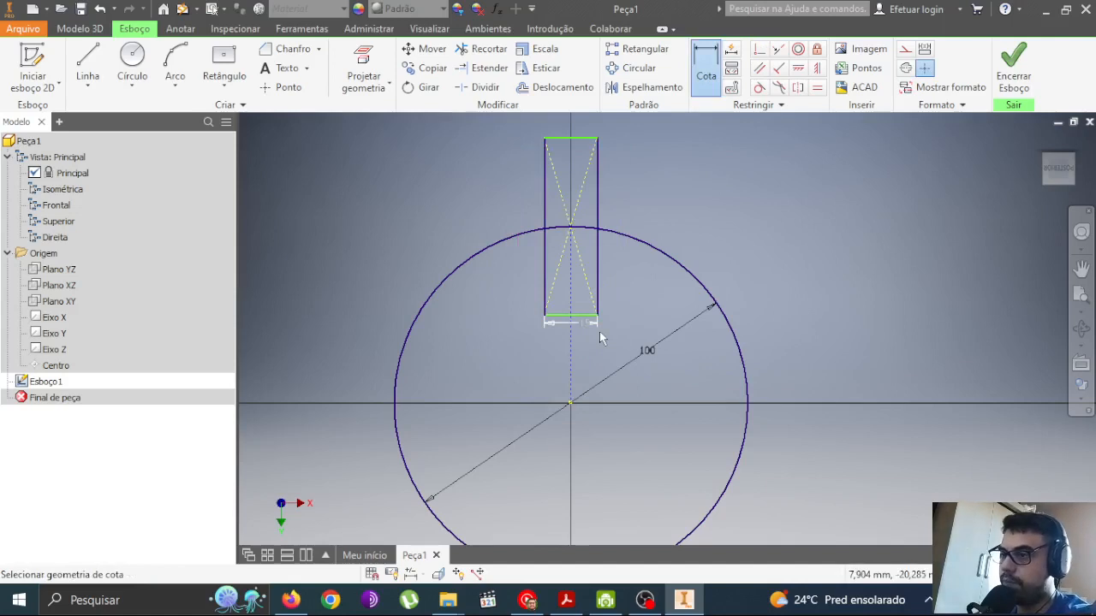
click(597, 275)
click(615, 261)
text(15)
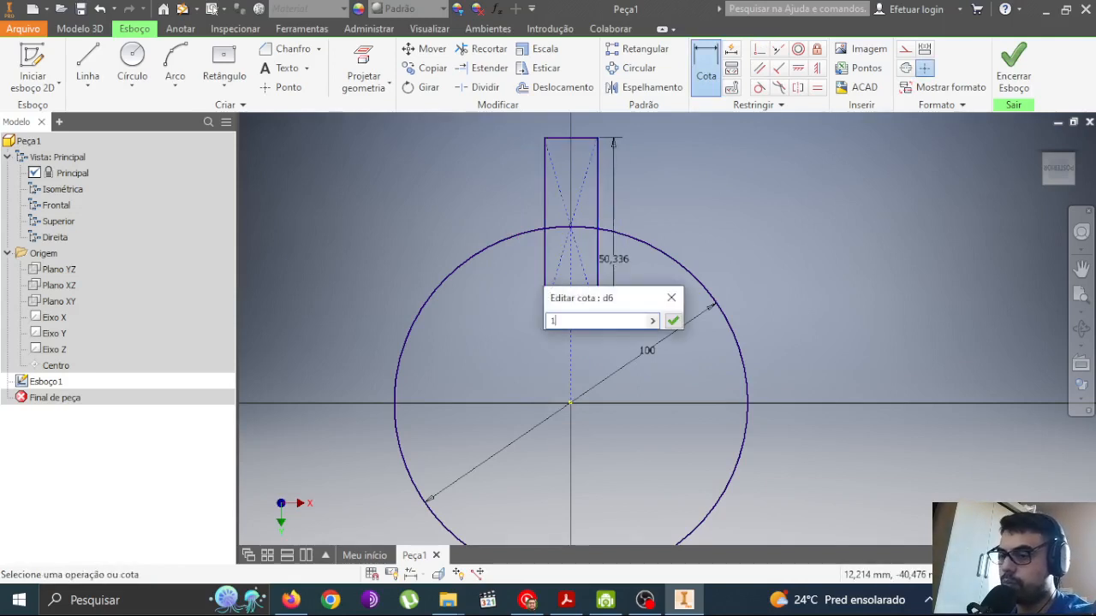
key(Return)
key(Escape)
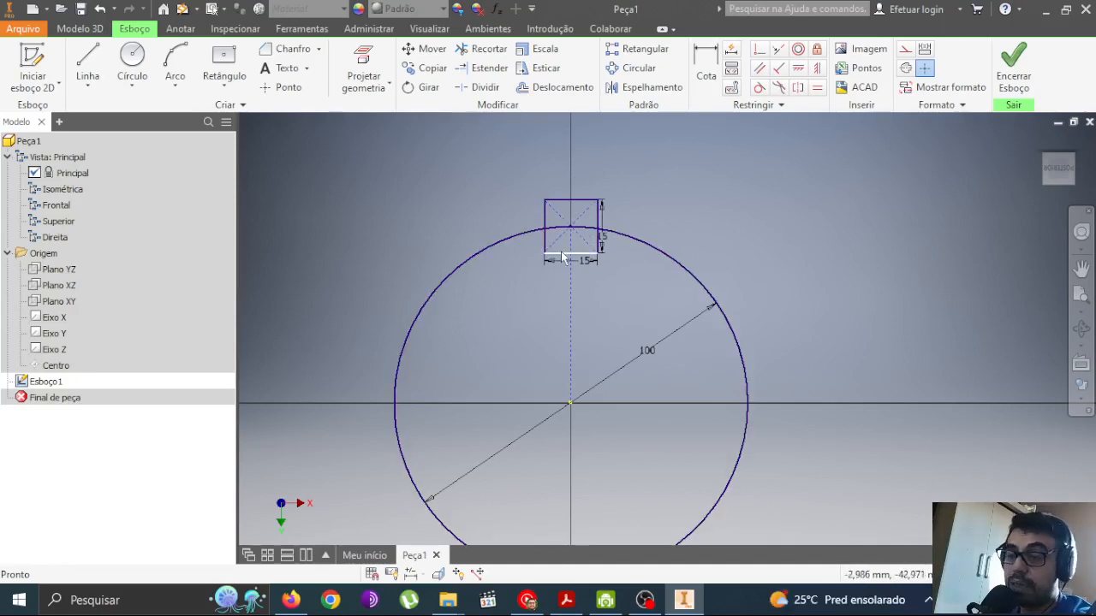
Step: Split the circle where it crosses the square, and split both vertical sides of the square where they meet the circle
click(481, 89)
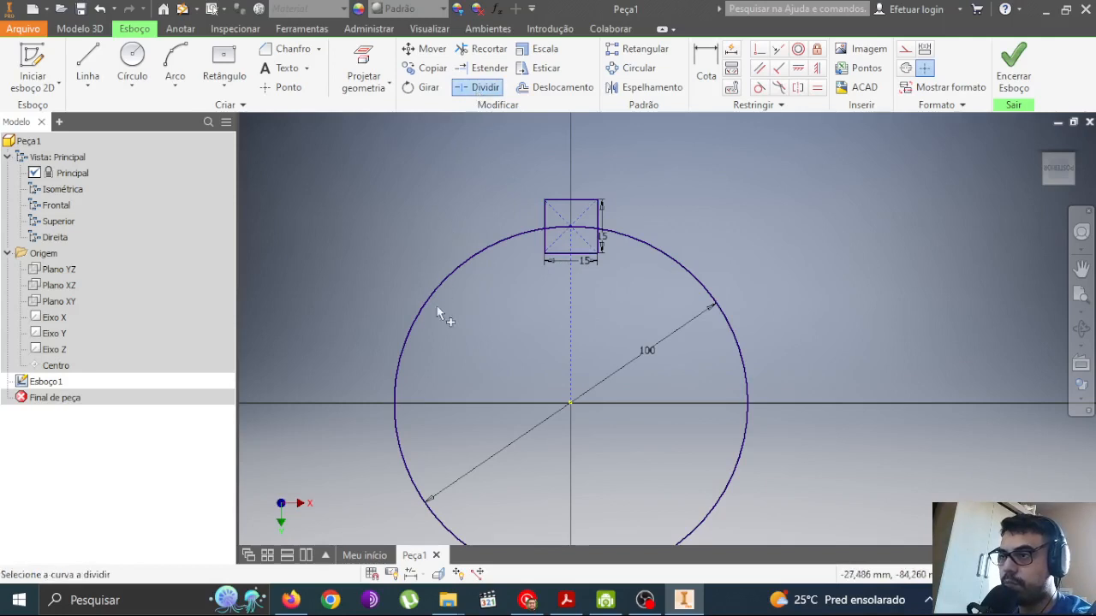
click(505, 249)
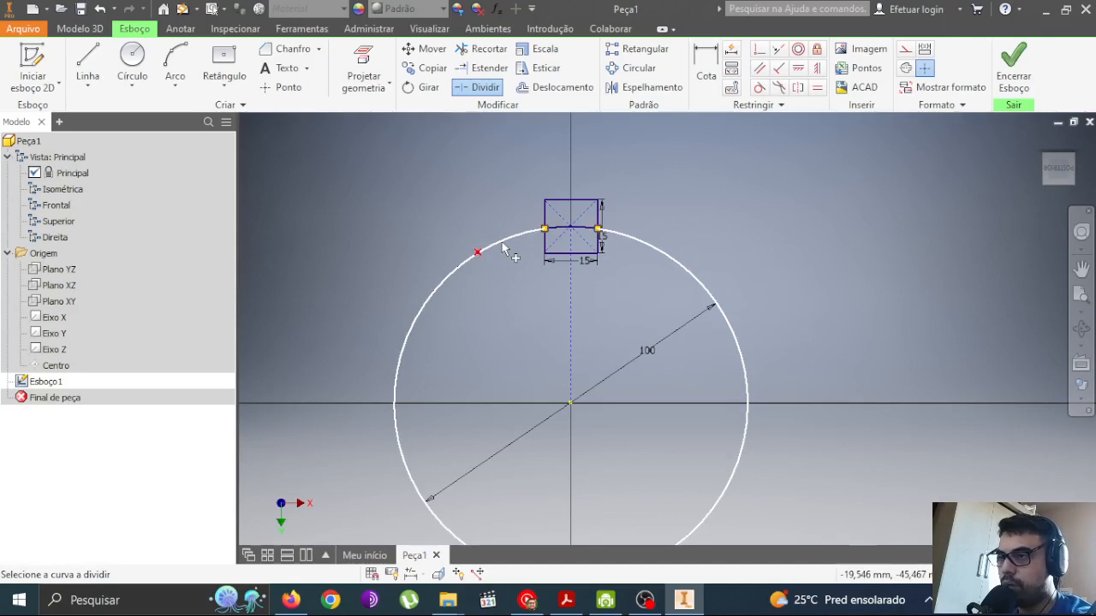
scroll(613, 224, up, 2)
scroll(613, 224, up, 2)
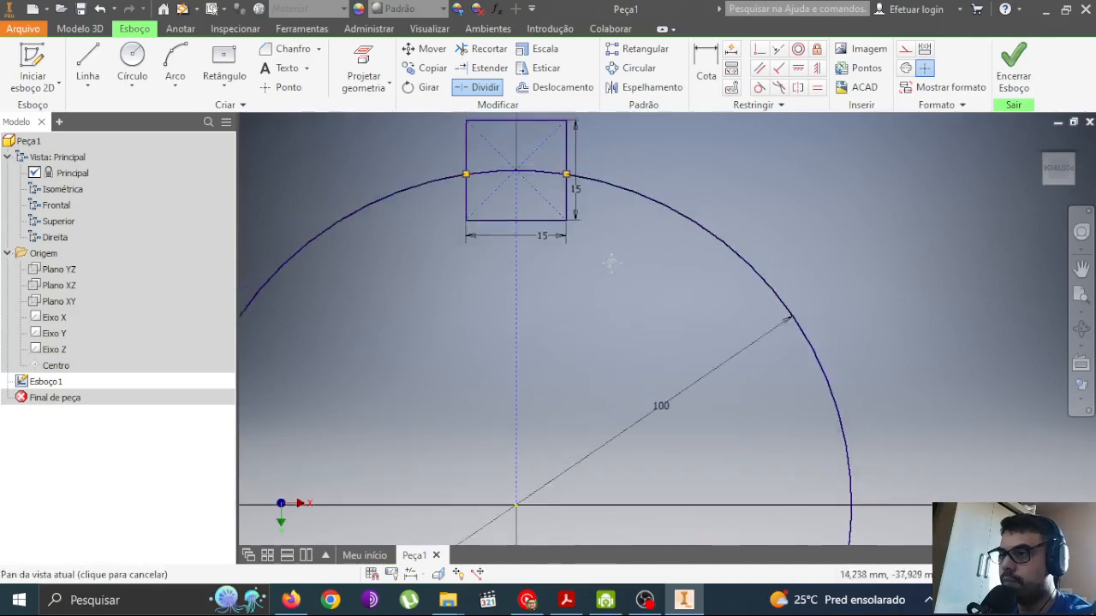
click(464, 206)
click(567, 210)
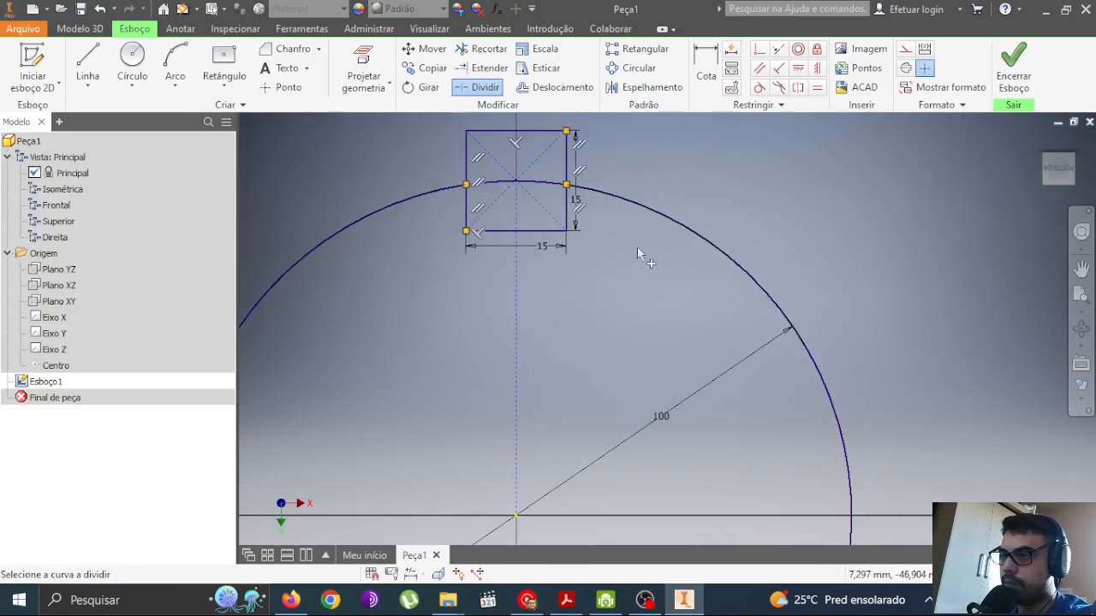
key(Escape)
Step: Convert the square's upper edge, the side segments outside the circle and the arc inside the square to construction geometry
middle_drag(689, 155, 683, 199)
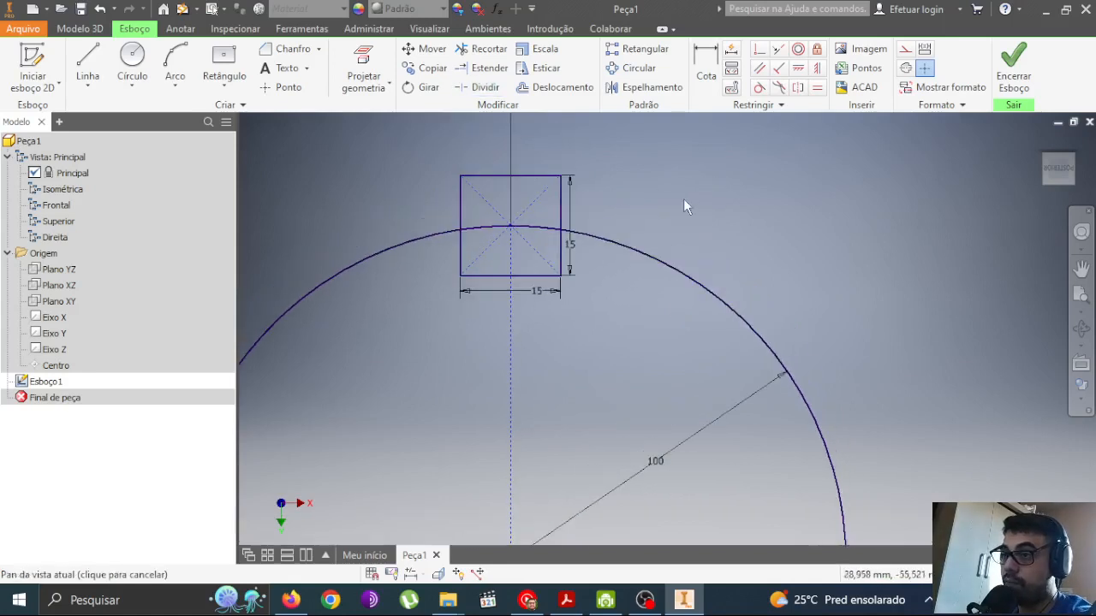
drag(590, 154, 432, 210)
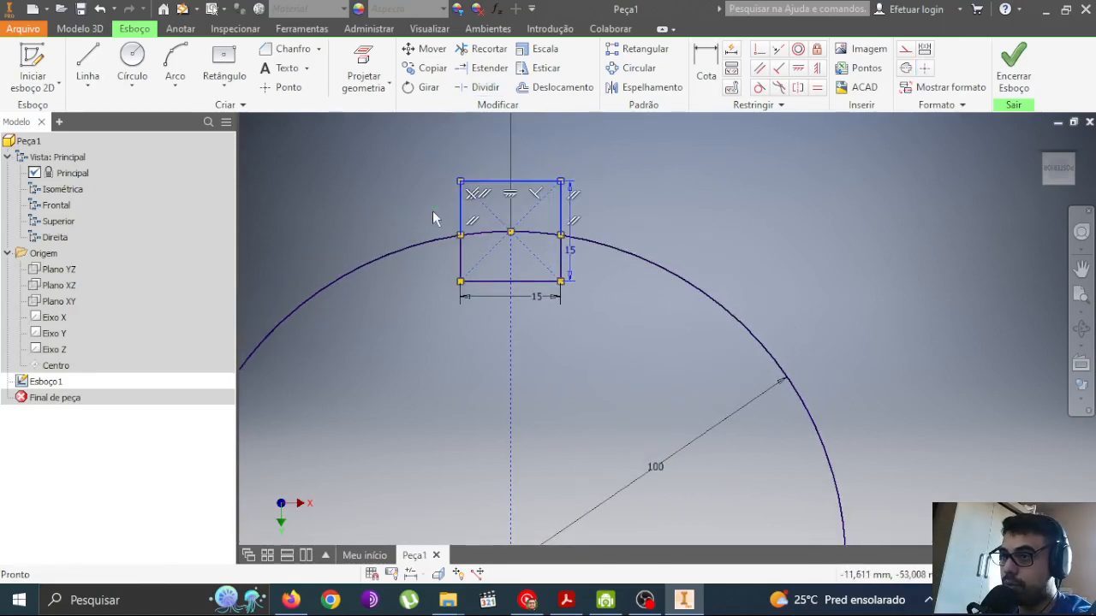
ctrl+click(533, 232)
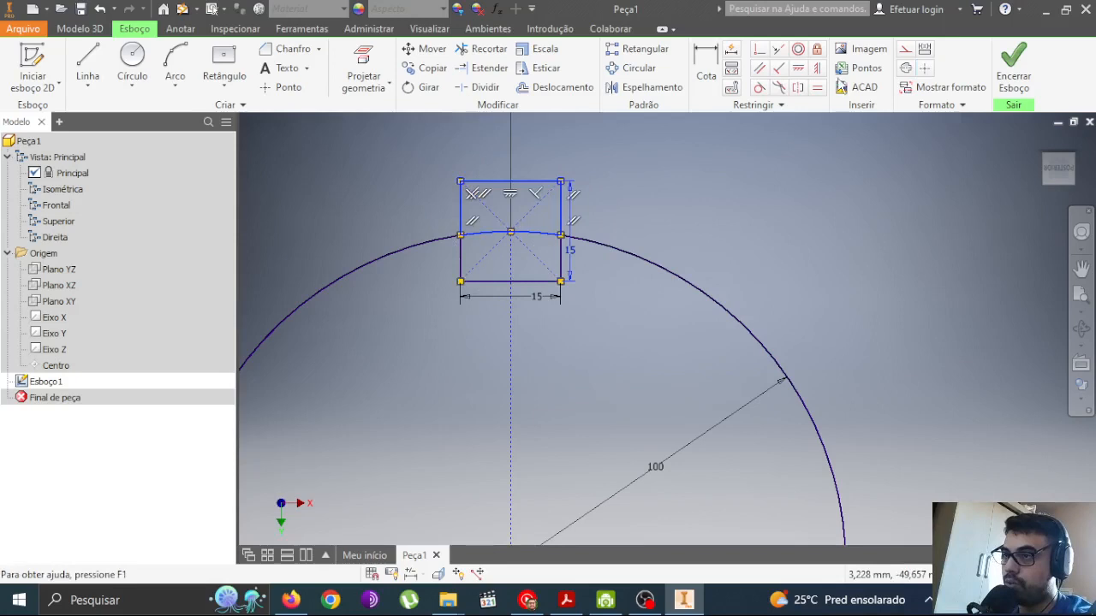
click(905, 49)
Step: Offset the closed profile of the notched circle by 5 mm outward
scroll(722, 230, down, 4)
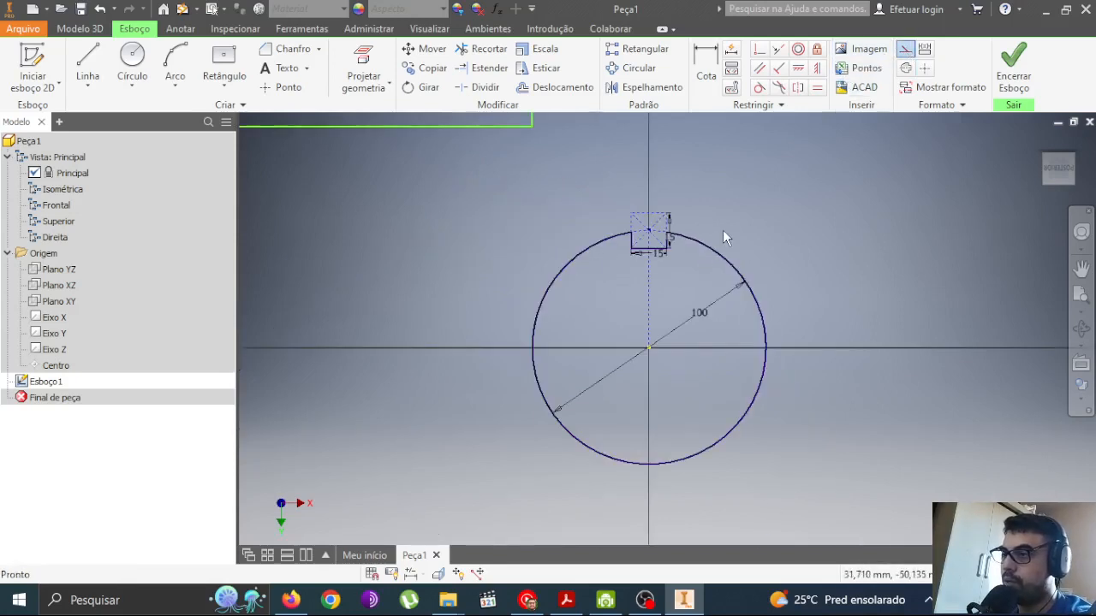
scroll(659, 257, up, 4)
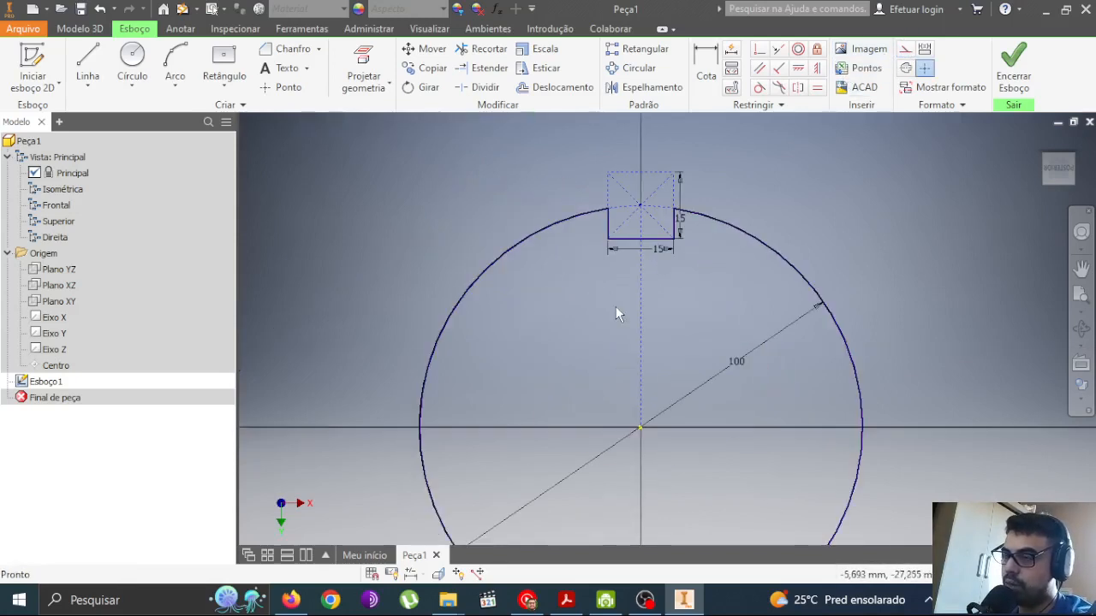
middle_drag(616, 314, 538, 255)
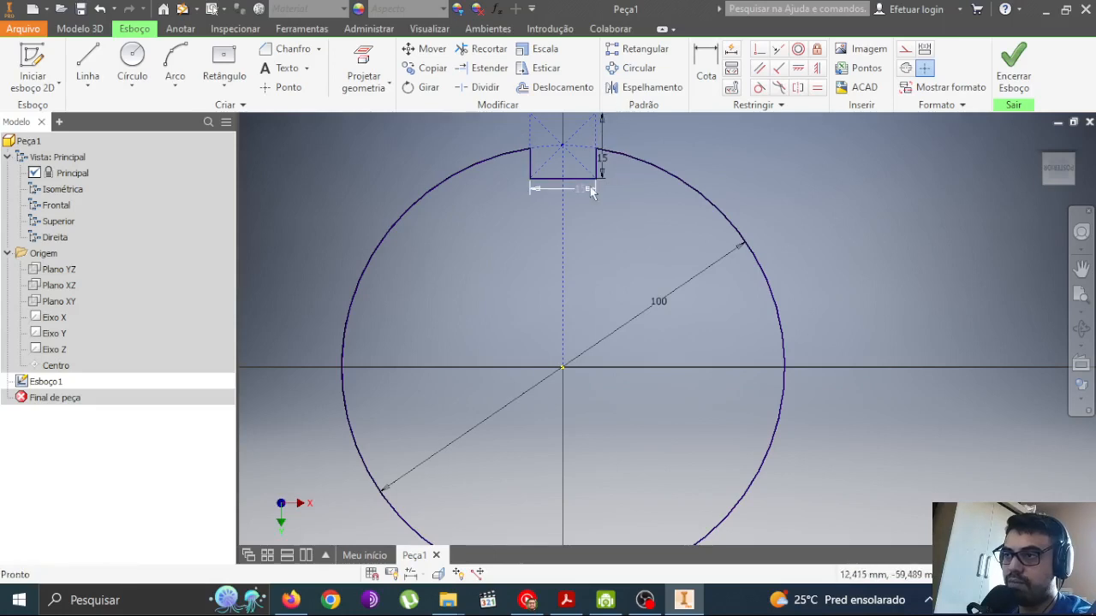
scroll(640, 236, down, 2)
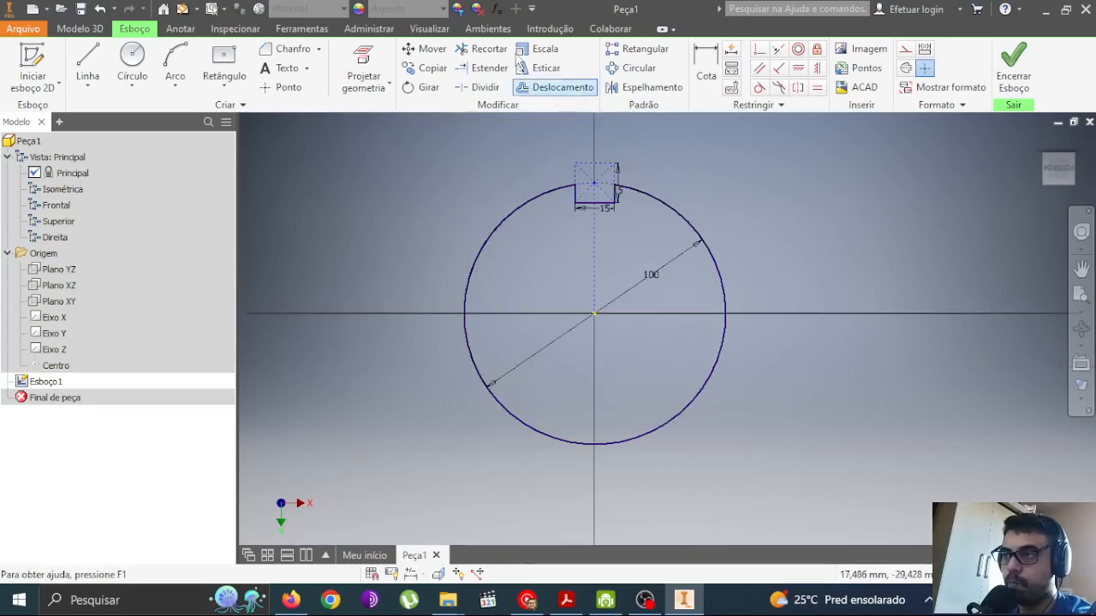
click(562, 90)
scroll(560, 210, up, 3)
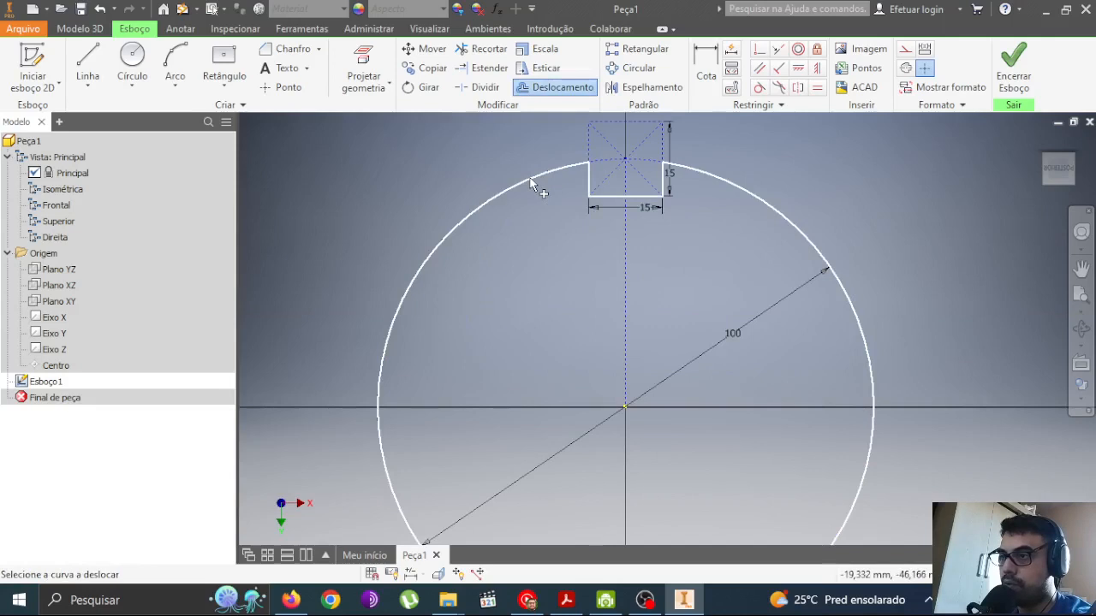
click(531, 184)
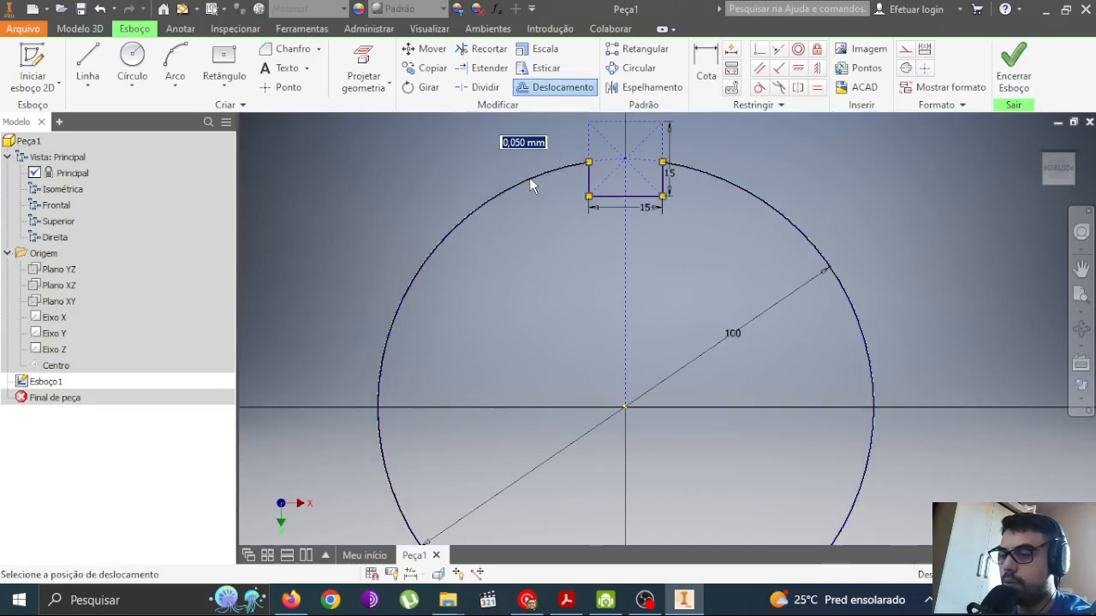
text(2)
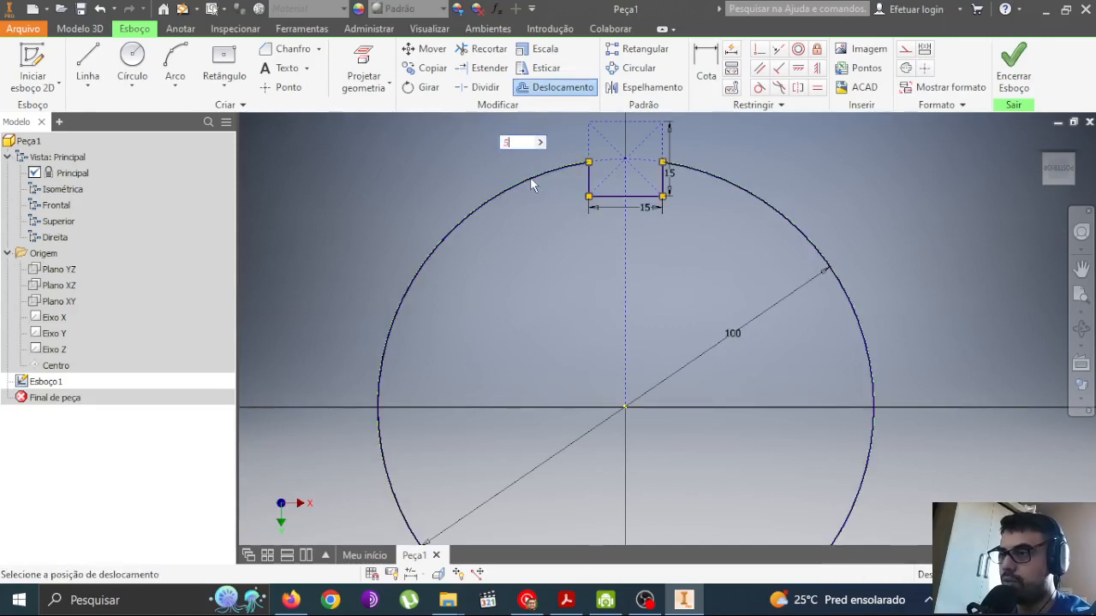
key(Return)
Step: Examine how the offset contour follows the circle and narrows around the notch
scroll(633, 297, down, 3)
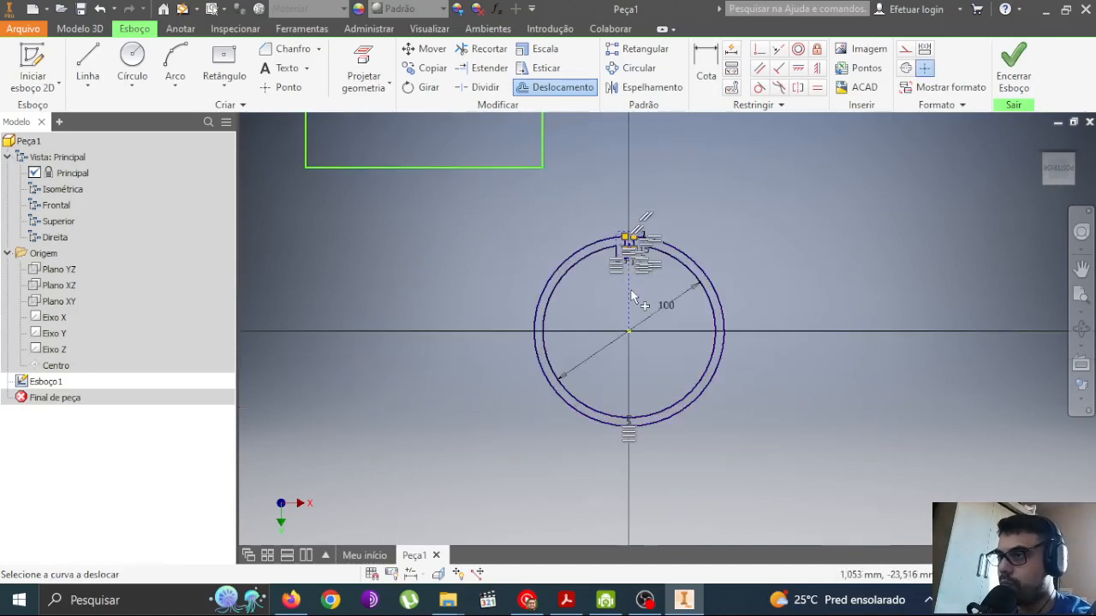
scroll(650, 261, up, 3)
scroll(728, 282, up, 2)
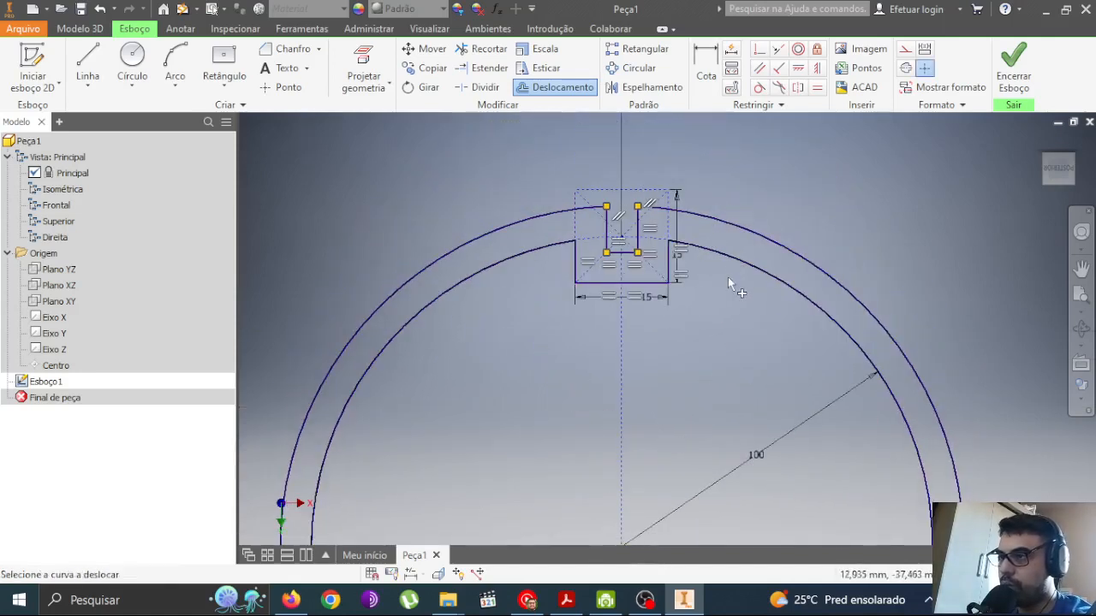
scroll(729, 280, down, 2)
click(665, 265)
scroll(666, 264, up, 3)
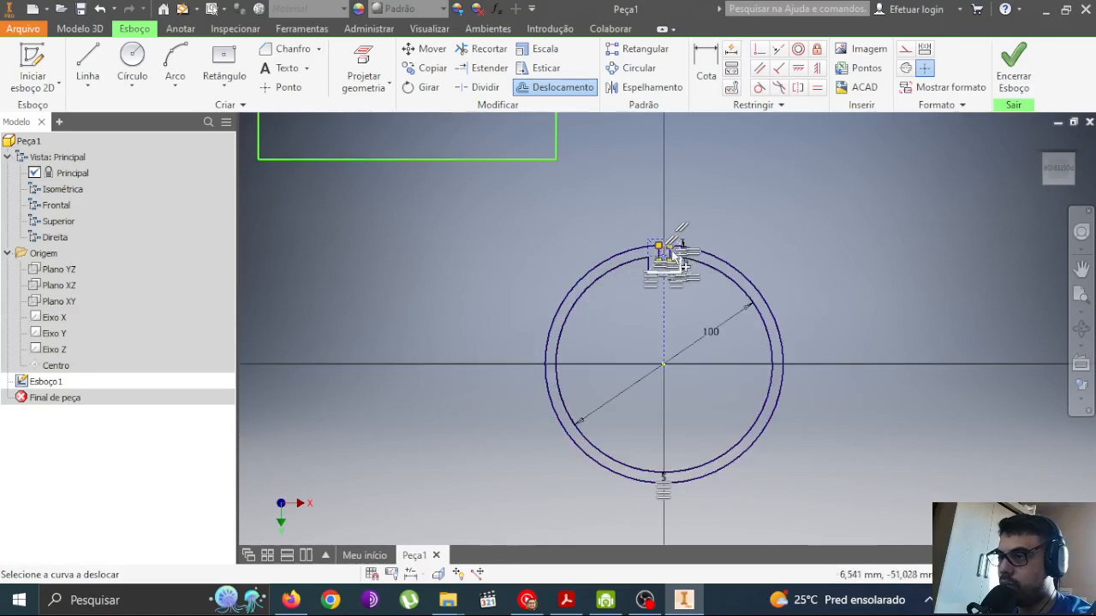
scroll(685, 239, down, 5)
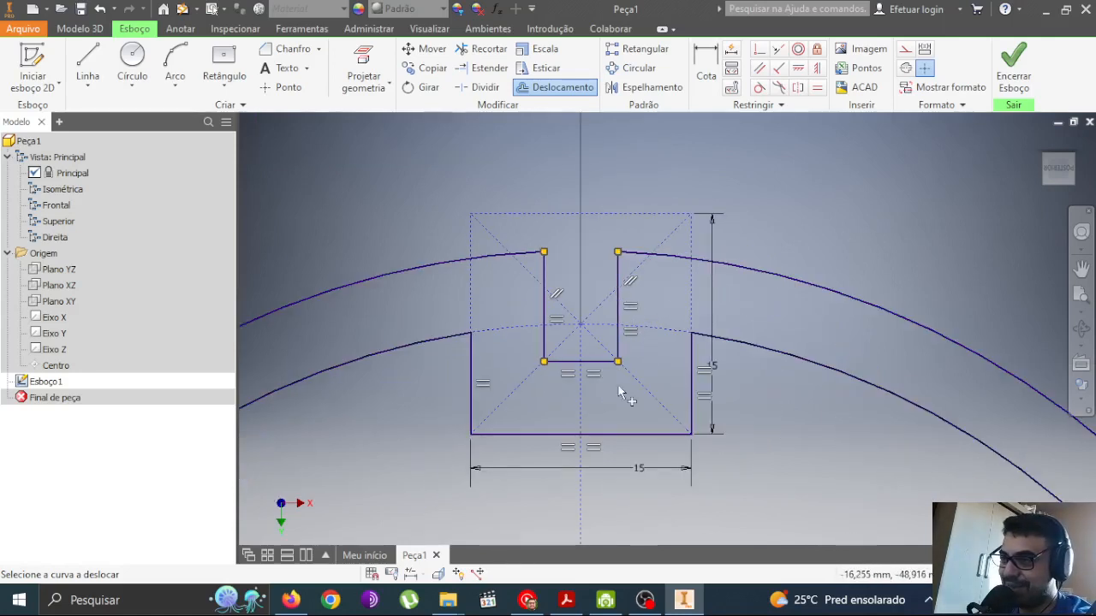
scroll(655, 414, up, 3)
scroll(655, 413, up, 2)
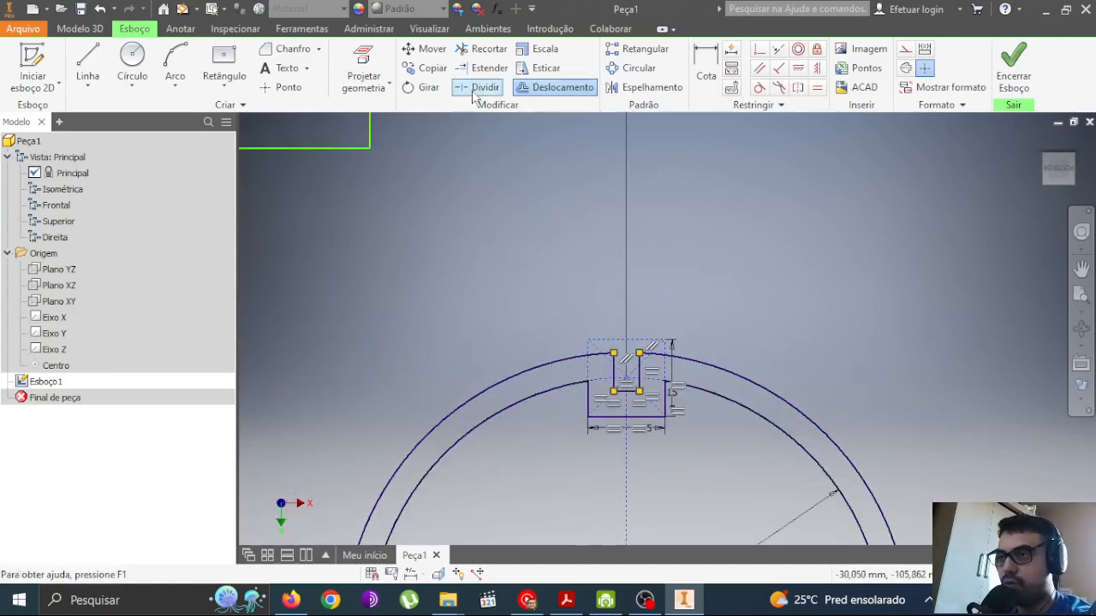
middle_drag(827, 215, 744, 186)
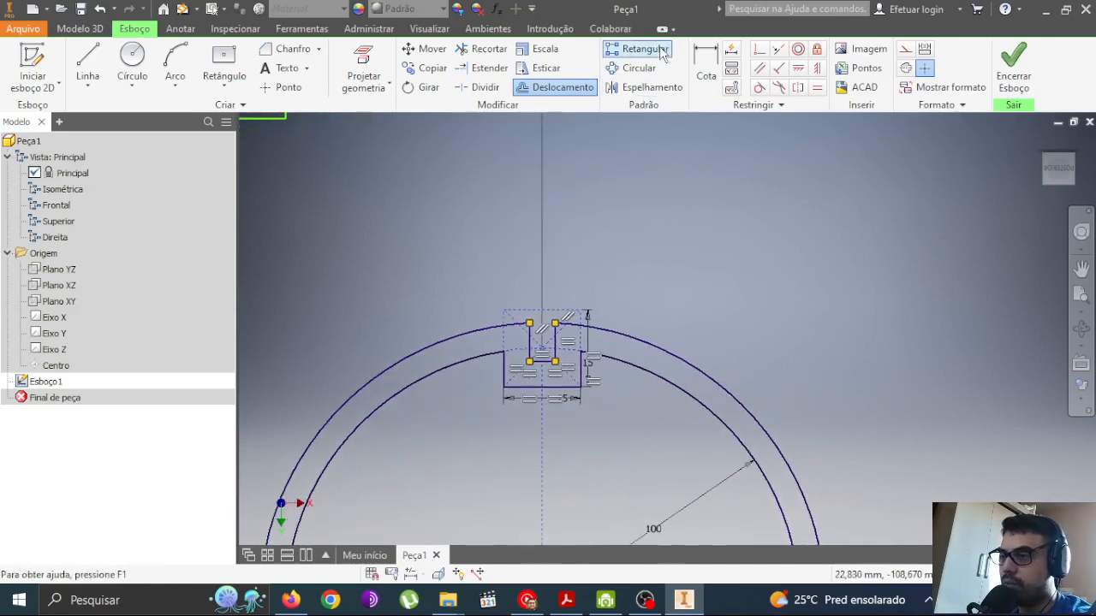
scroll(650, 247, down, 3)
scroll(623, 357, up, 2)
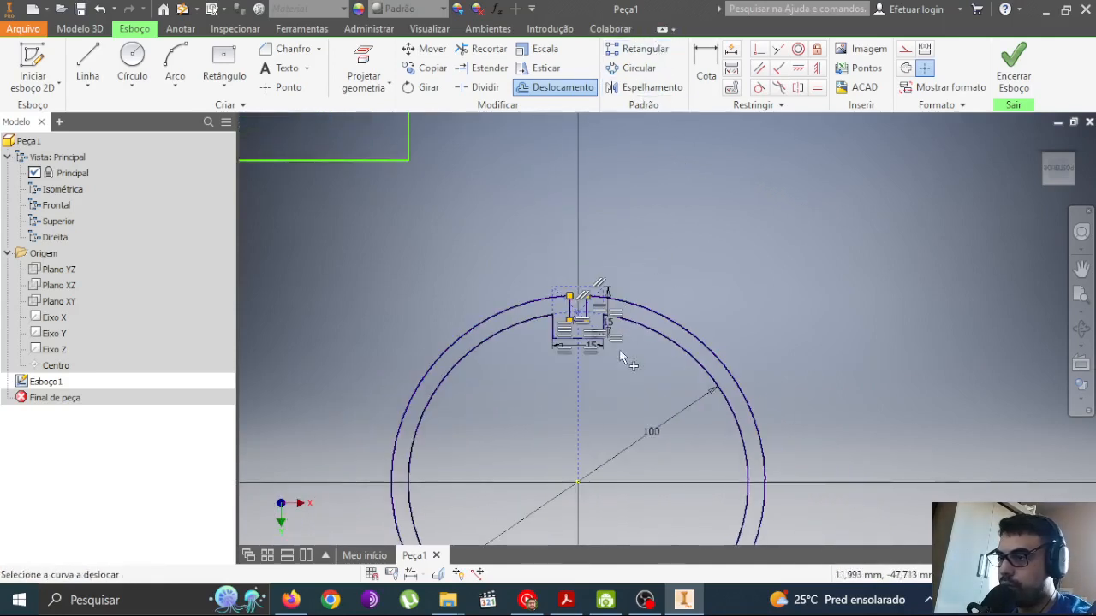
scroll(621, 349, up, 2)
scroll(620, 340, up, 3)
key(Escape)
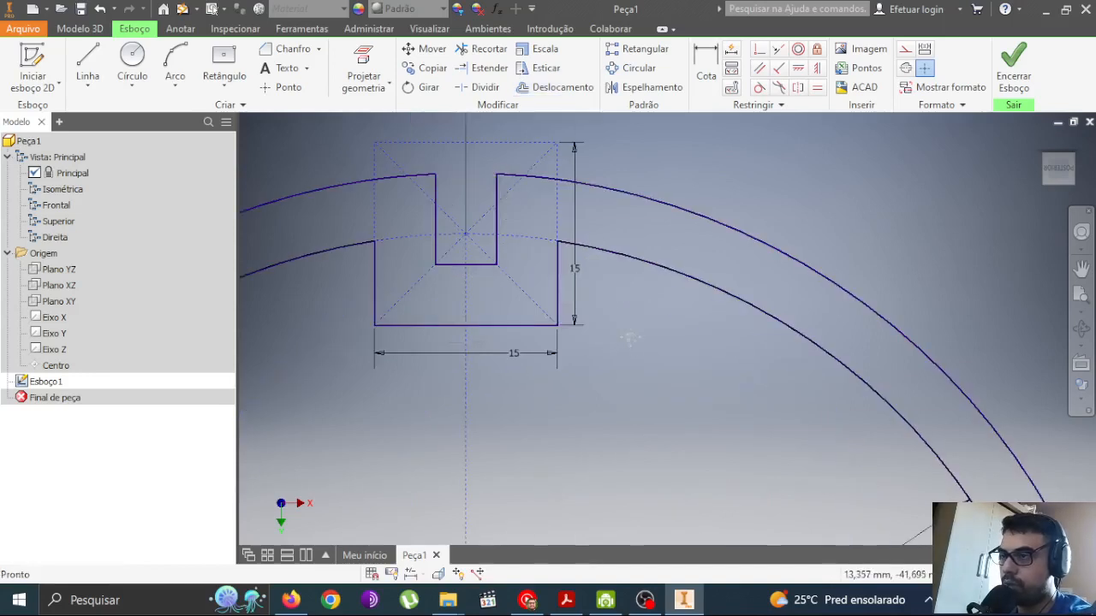
Step: Start a circular pattern of the upper notch's two side lines and bottom line, including the diagonals inside it
middle_drag(653, 314, 701, 272)
drag(634, 286, 399, 343)
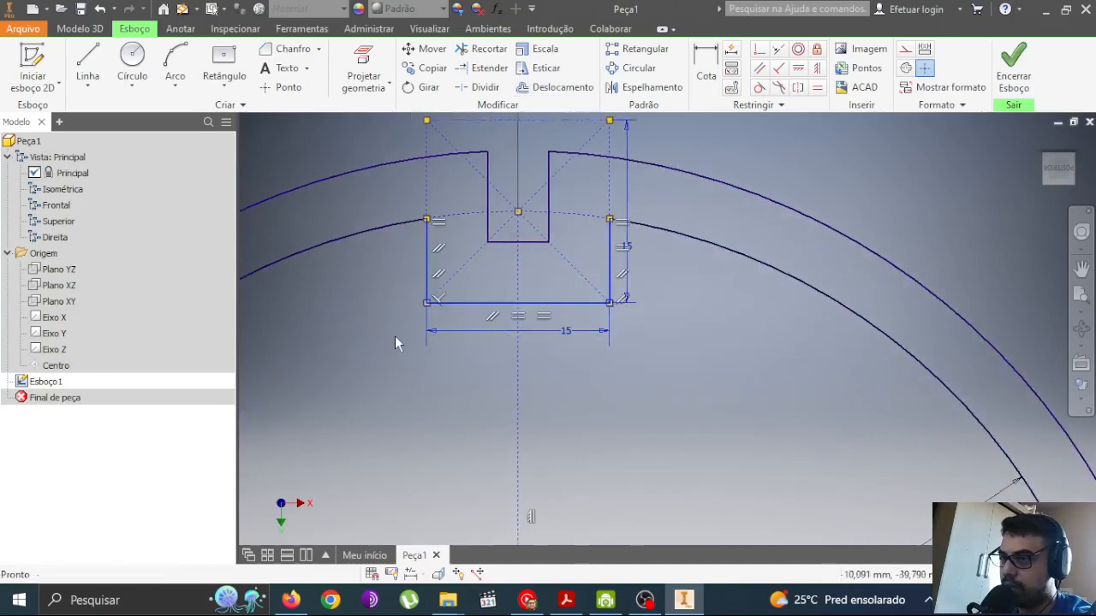
key(F8)
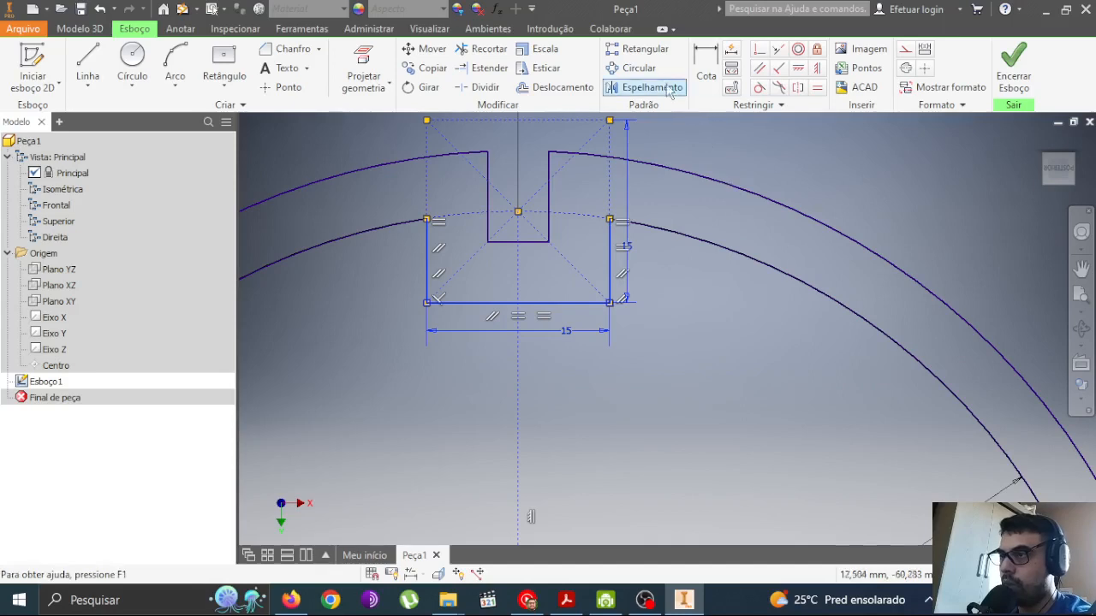
click(642, 70)
scroll(765, 272, down, 3)
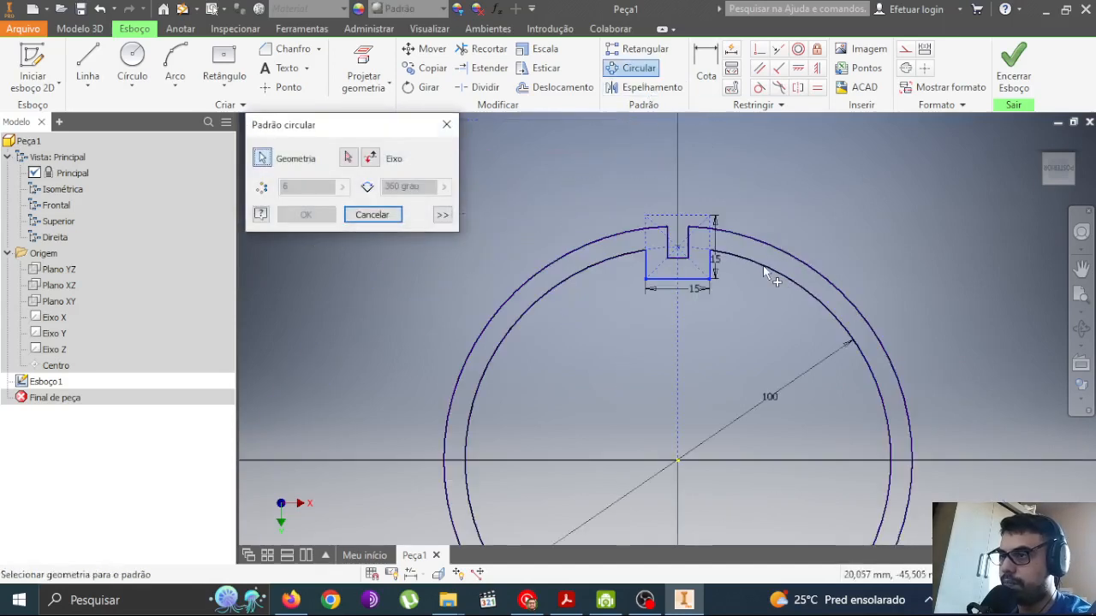
mouse_move(698, 358)
middle_down()
mouse_move(645, 285)
mouse_move(613, 265)
middle_up()
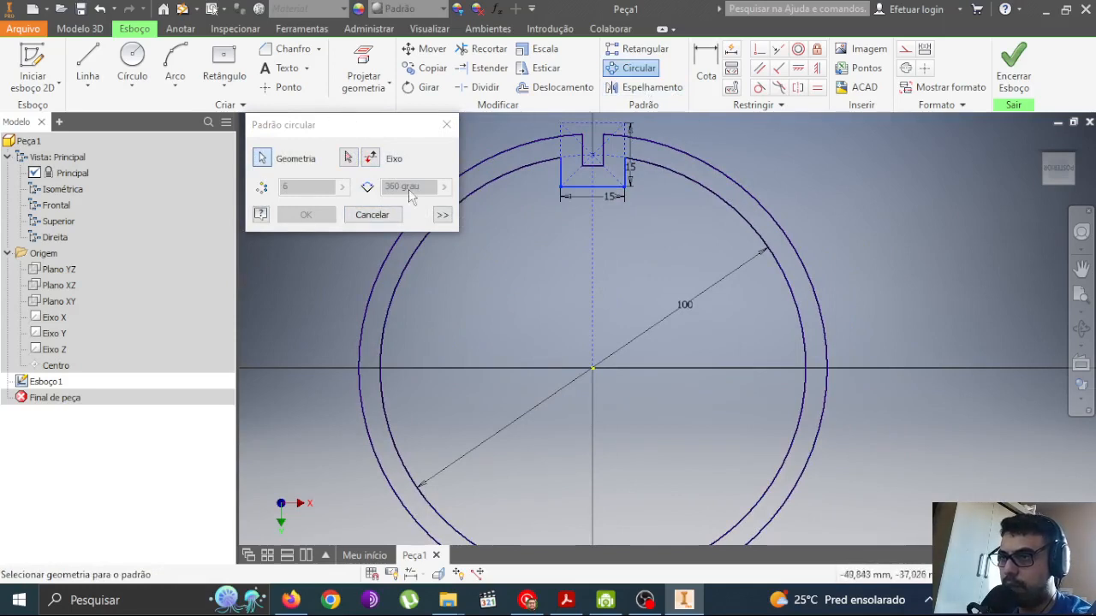
Step: Set the Z axis through the sketch origin as the circular pattern's rotation axis and return to the flat sketch view
click(349, 160)
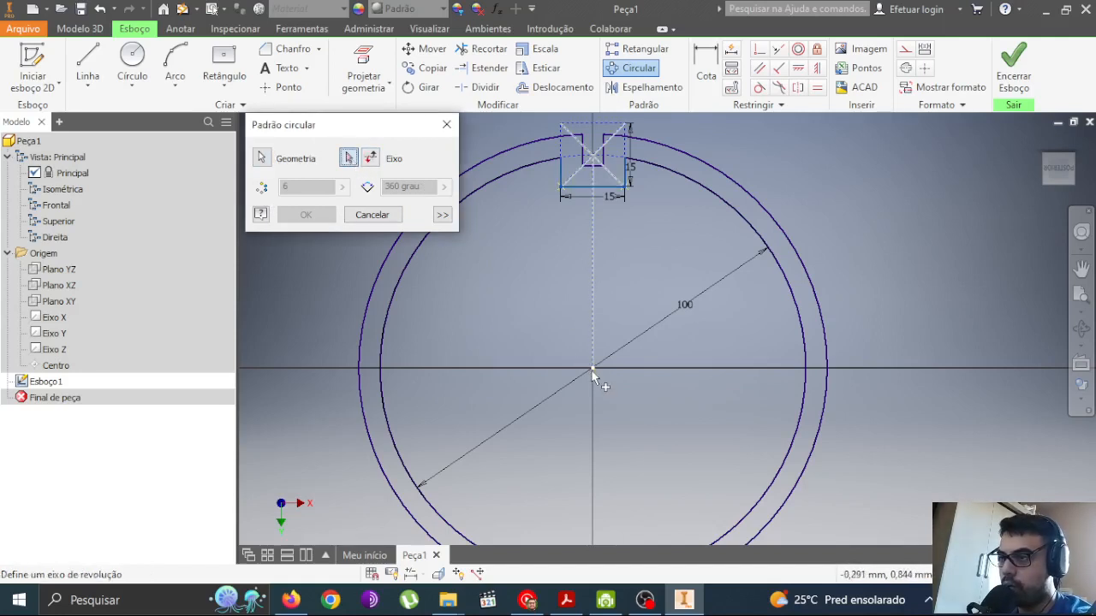
scroll(592, 371, down, 2)
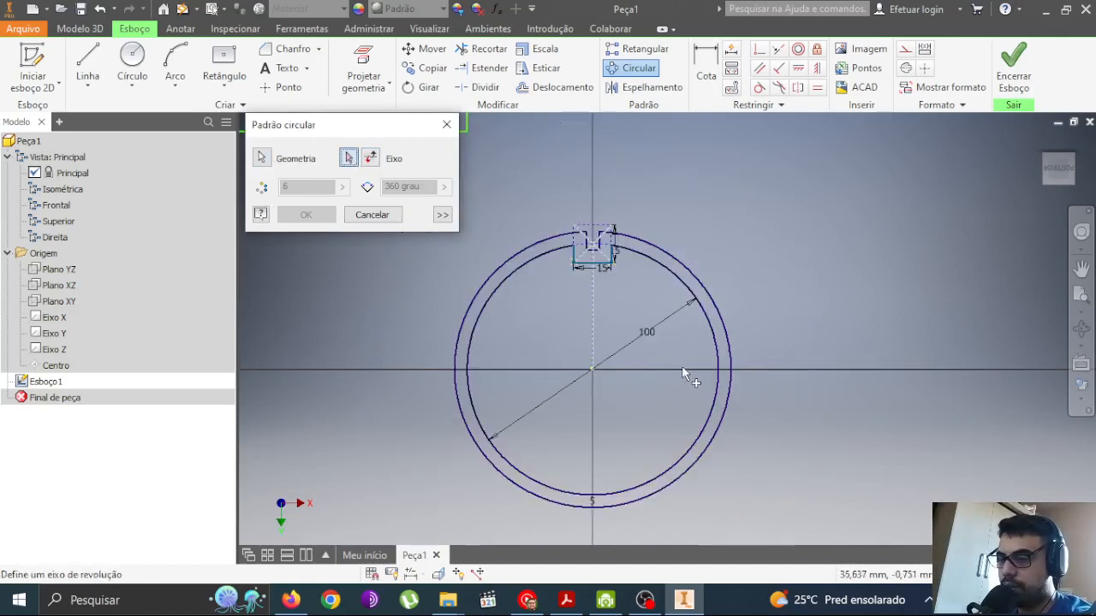
shift+middle_drag(683, 369, 658, 369)
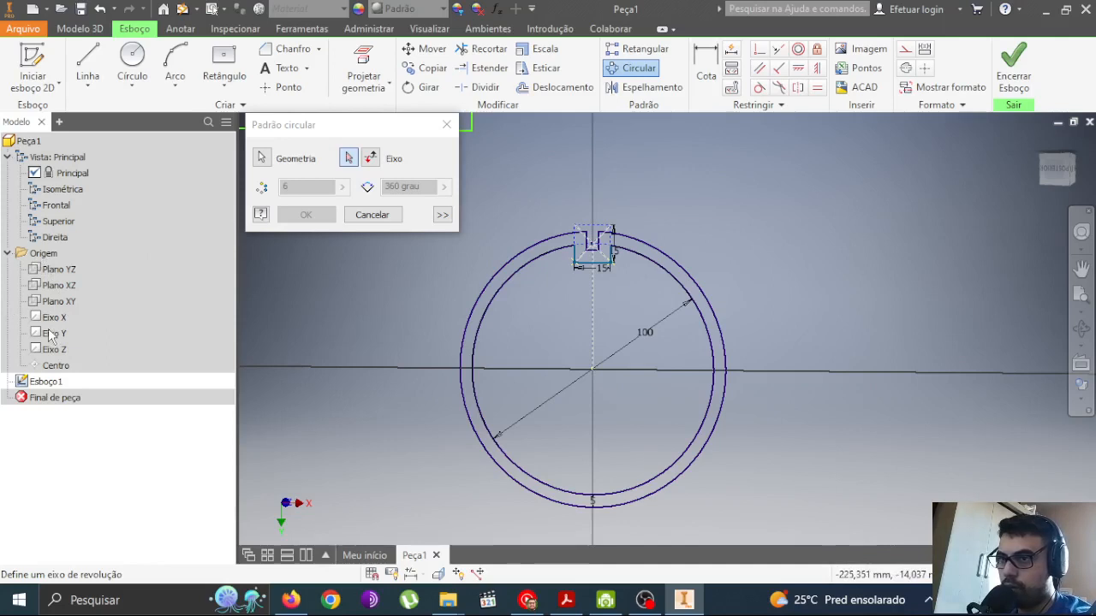
shift+middle_drag(346, 422, 290, 500)
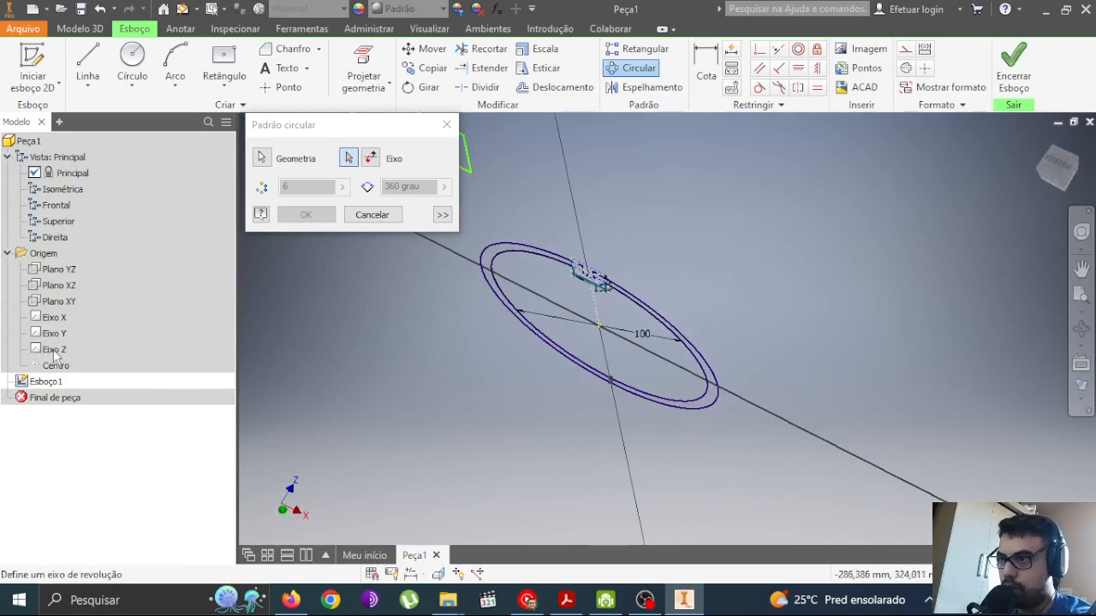
click(597, 327)
click(591, 302)
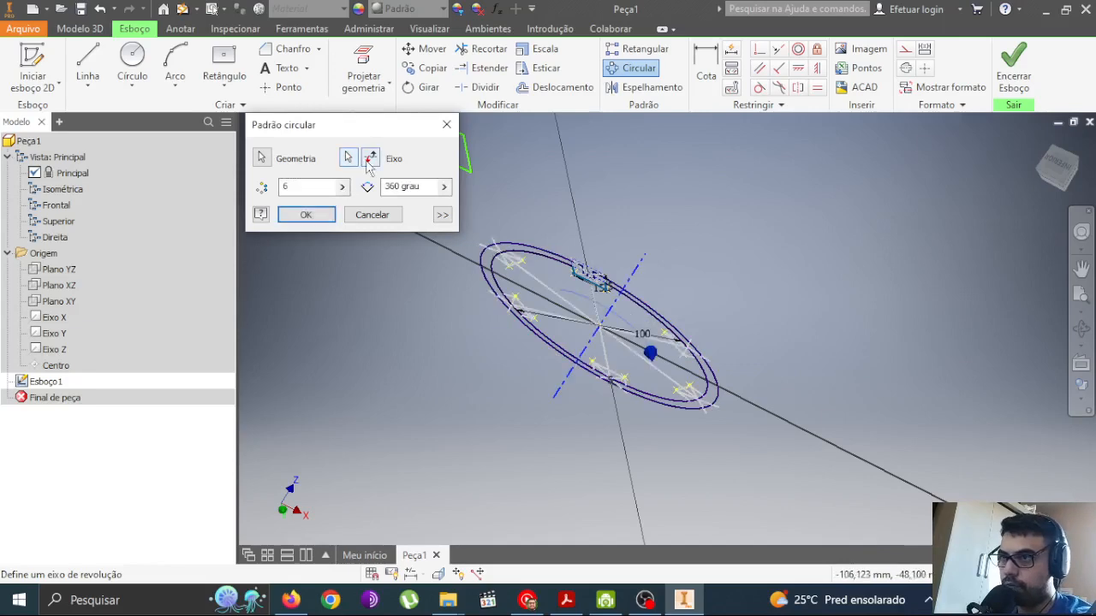
click(1053, 190)
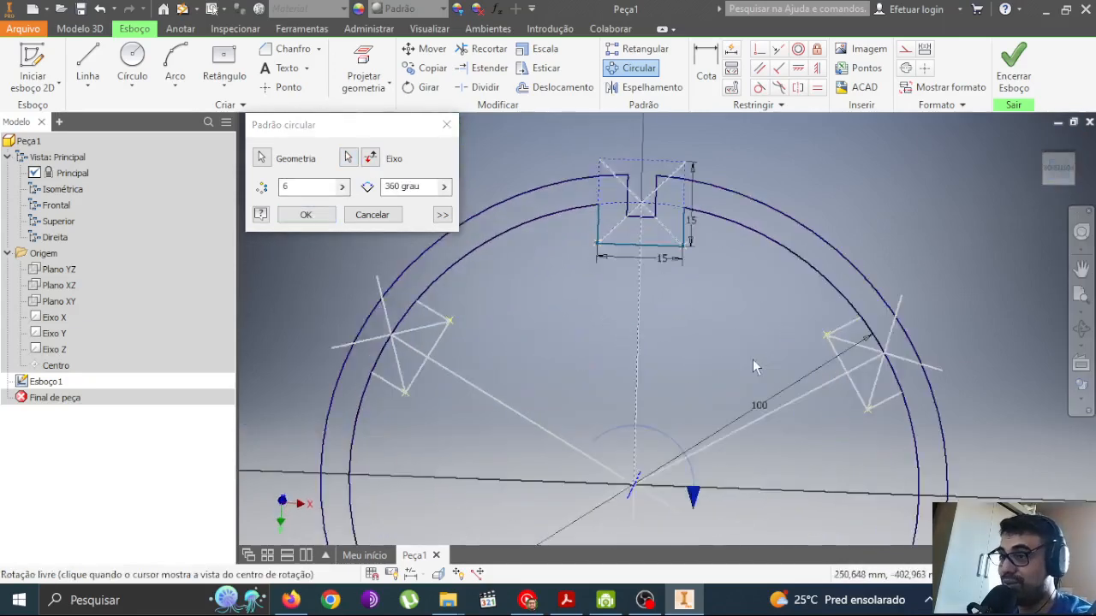
scroll(743, 362, down, 4)
middle_drag(739, 359, 663, 274)
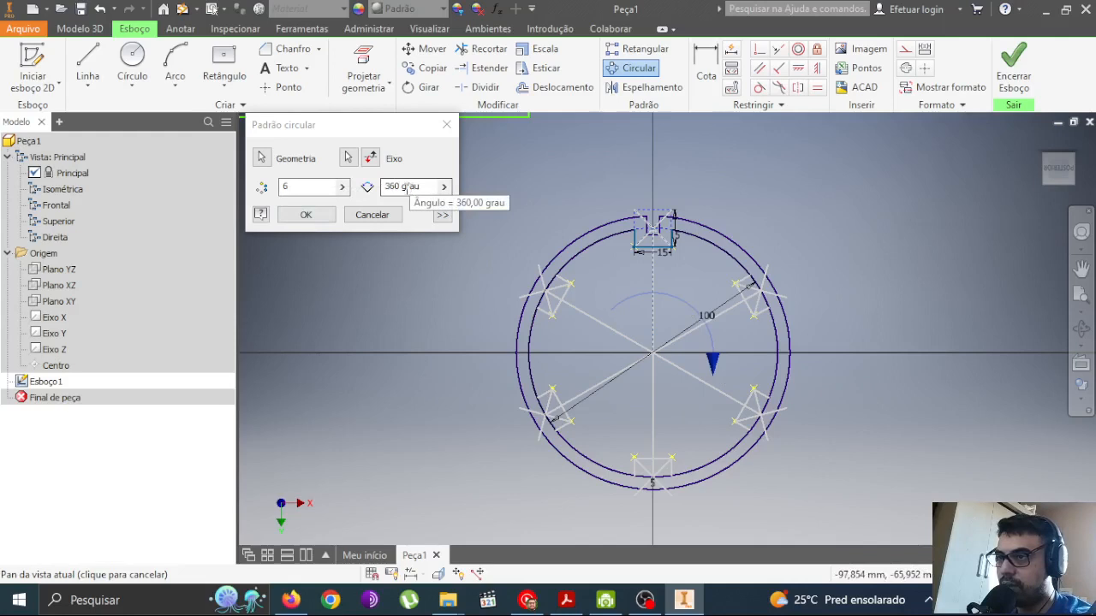
Step: Create the circular pattern with 2 instances over 180 degrees
double_click(312, 187)
text(2)
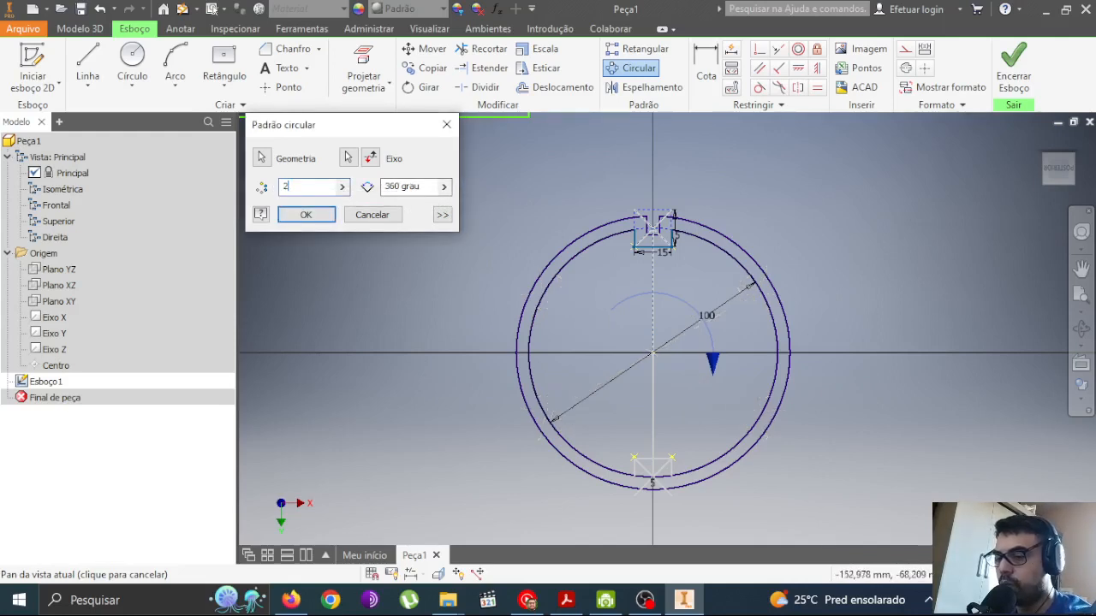
double_click(402, 187)
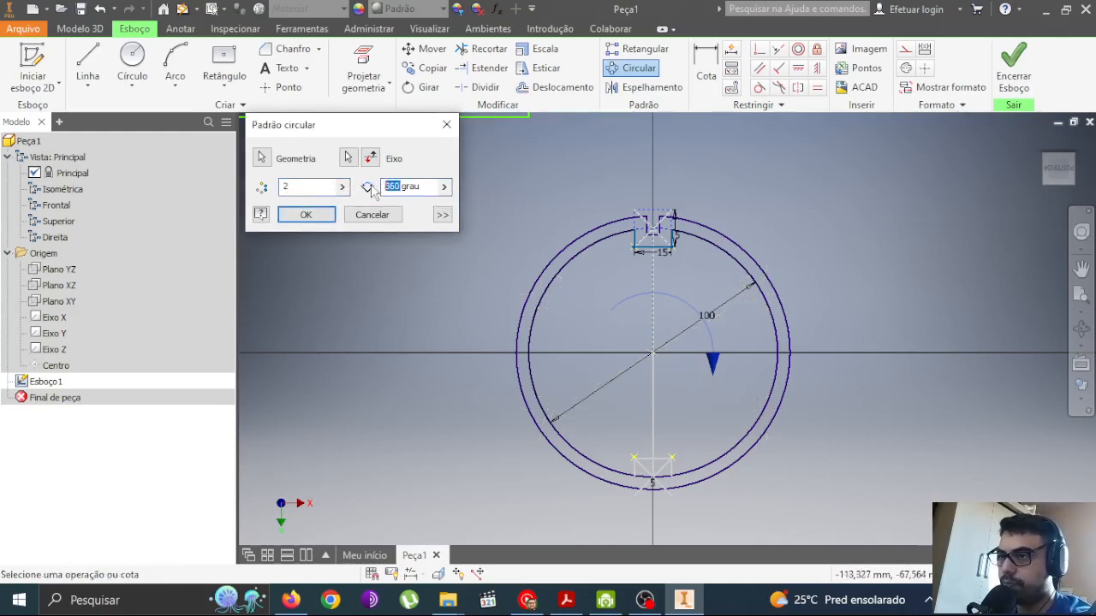
text(180)
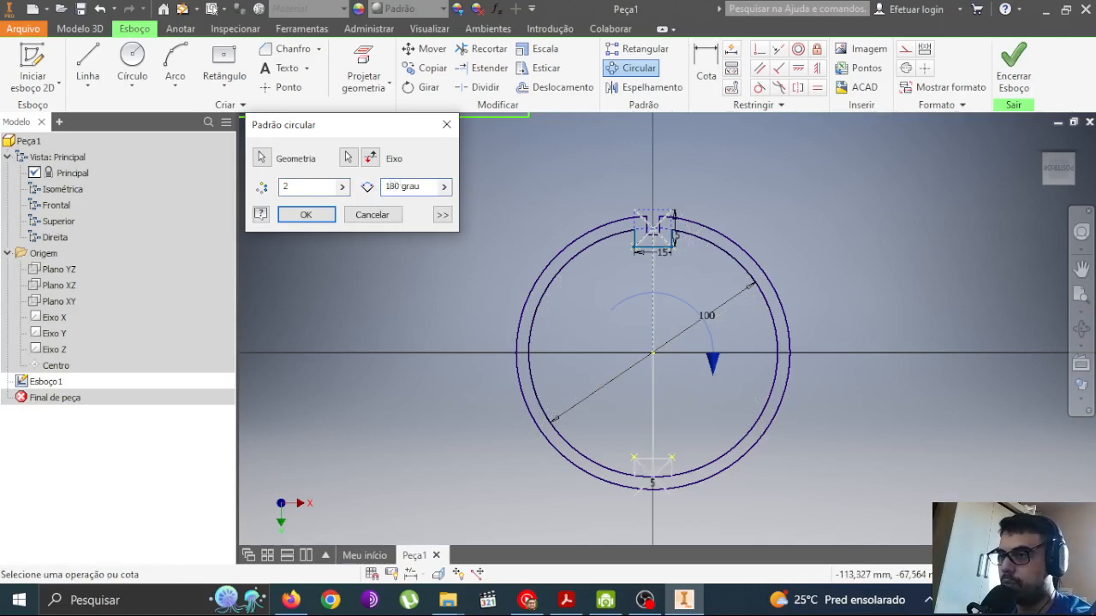
click(321, 219)
Step: Examine the patterned notch opposite the original, including how its lines meet the inner circle and its pattern constraints
scroll(659, 493, up, 5)
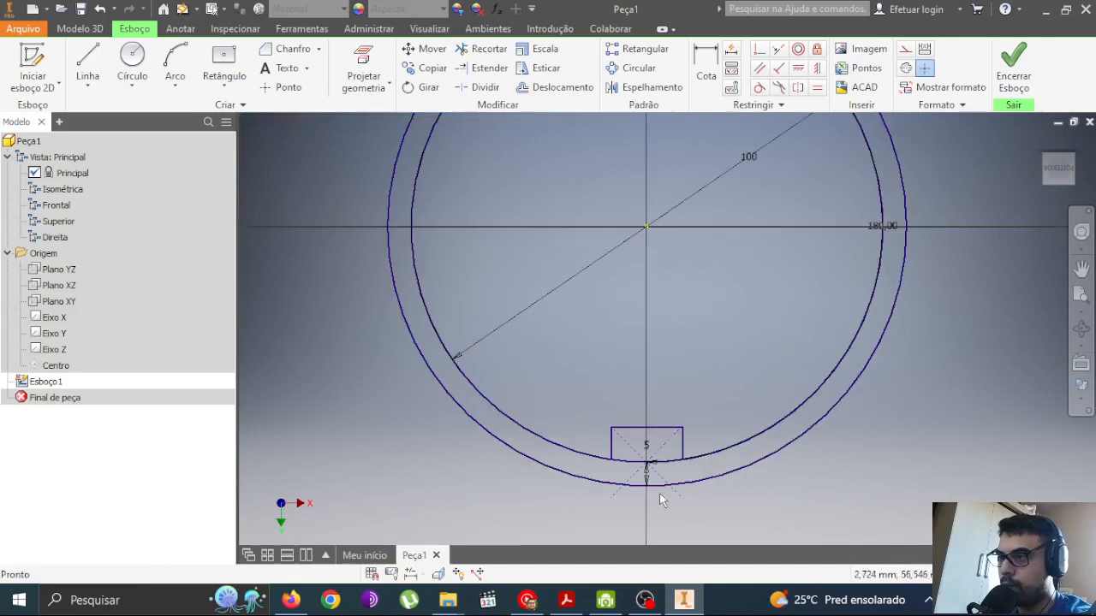
scroll(641, 399, up, 4)
scroll(625, 393, down, 3)
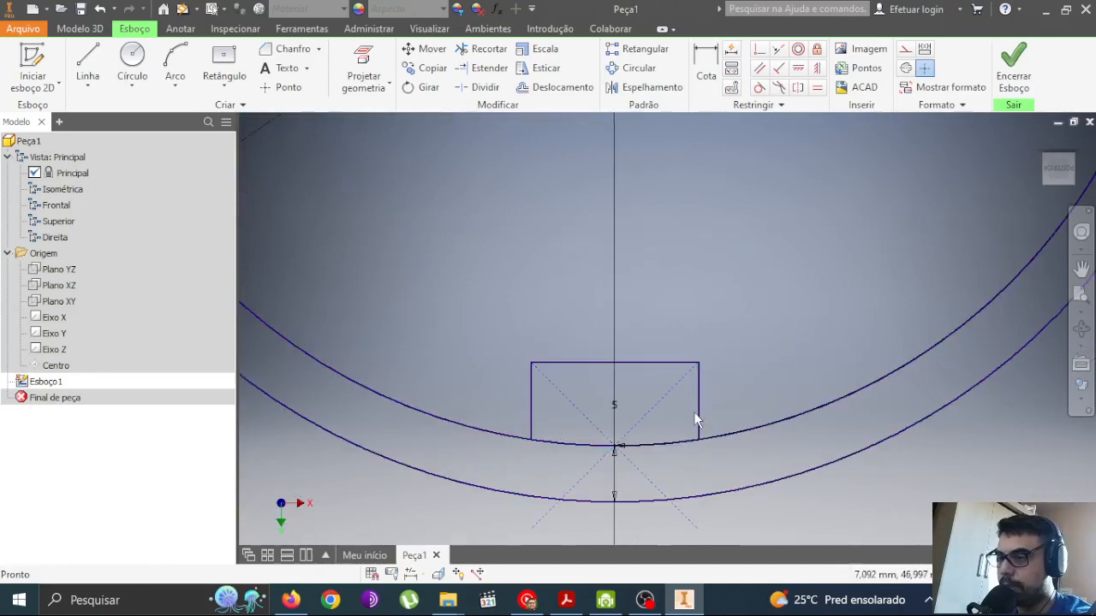
scroll(694, 411, down, 4)
middle_drag(744, 199, 712, 305)
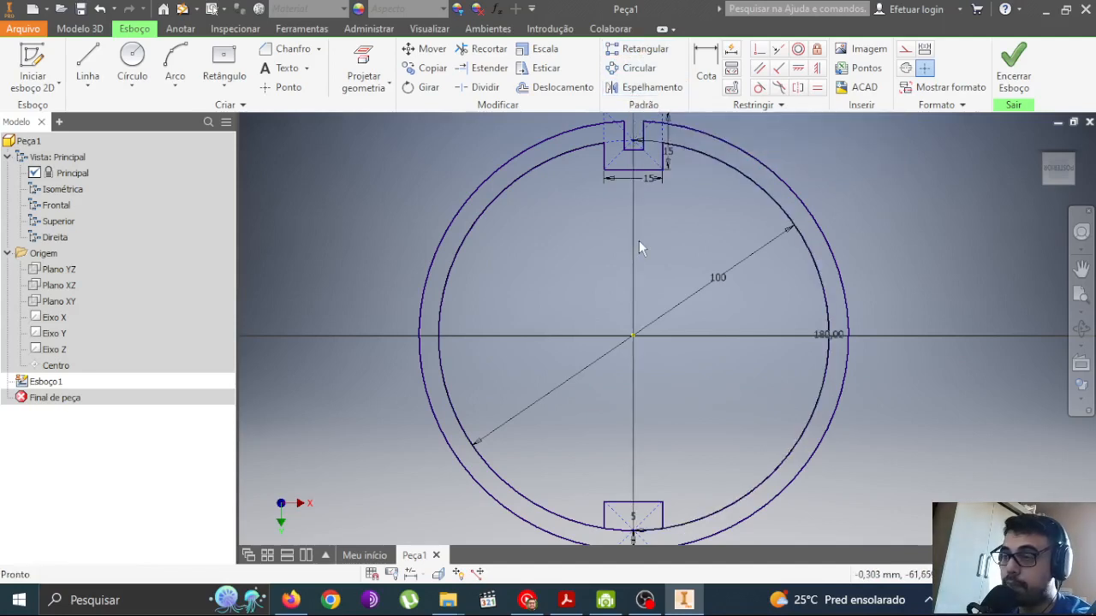
scroll(641, 248, down, 4)
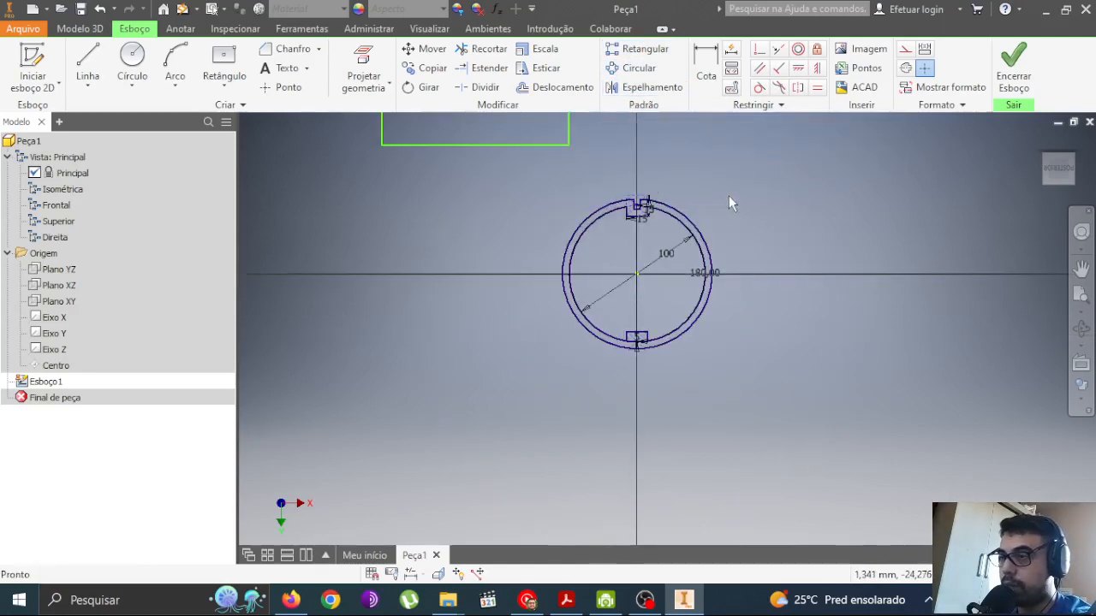
scroll(732, 210, down, 3)
mouse_move(743, 174)
mouse_down()
mouse_move(719, 201)
mouse_move(395, 401)
mouse_up()
scroll(730, 233, up, 6)
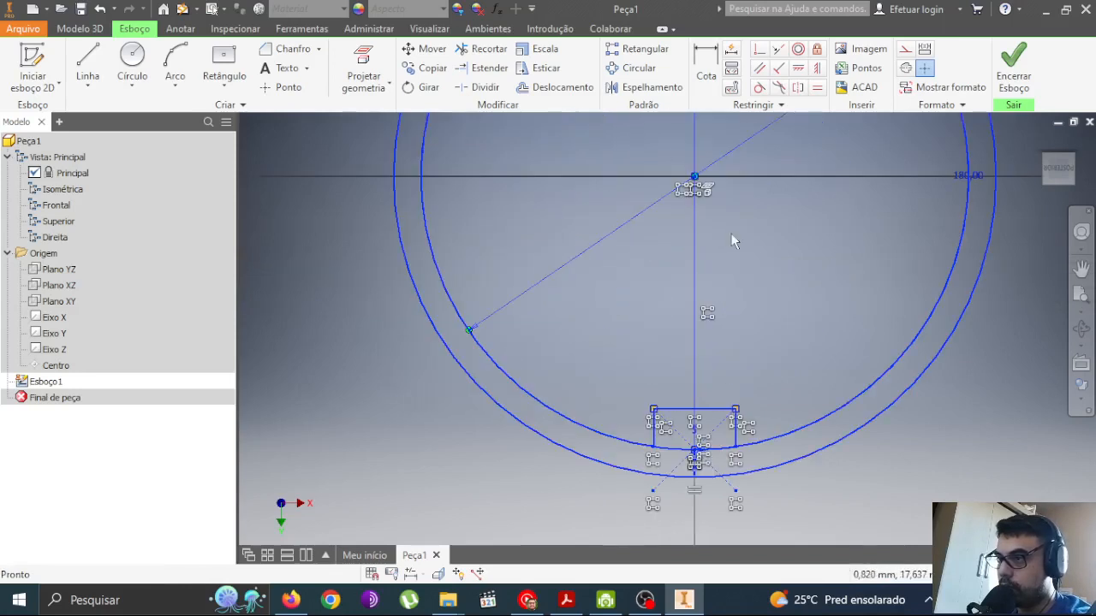
scroll(793, 249, down, 3)
click(794, 249)
middle_drag(861, 220, 733, 305)
middle_drag(727, 255, 709, 281)
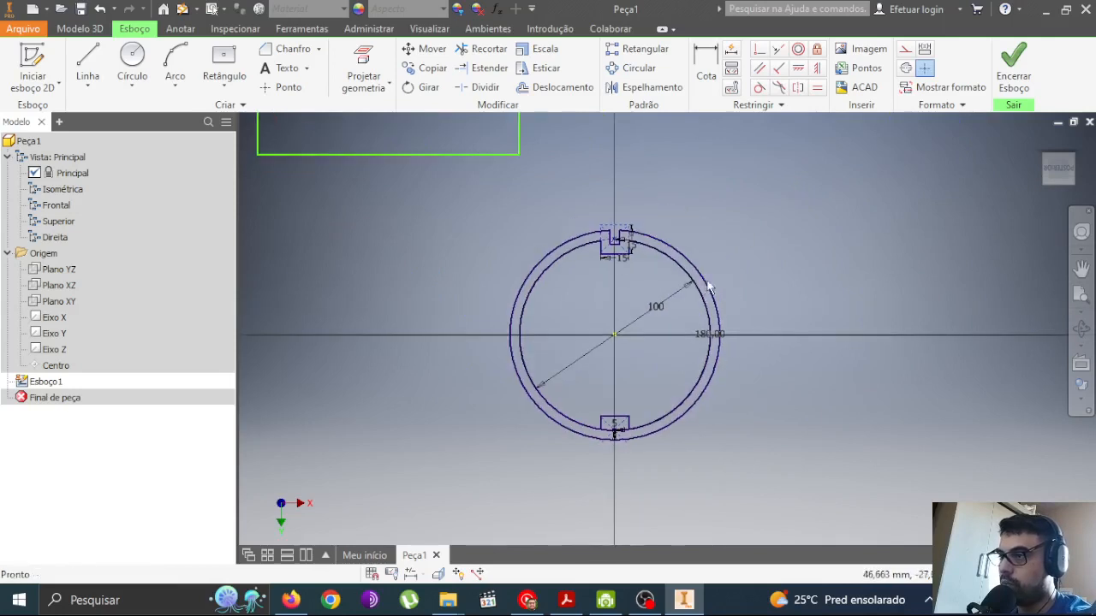
Step: Delete the inner and outer circular contours, the separate rectangle and the deletable geometry around the upper notch
mouse_move(772, 220)
mouse_down()
mouse_move(710, 317)
mouse_move(672, 409)
mouse_up()
key(Delete)
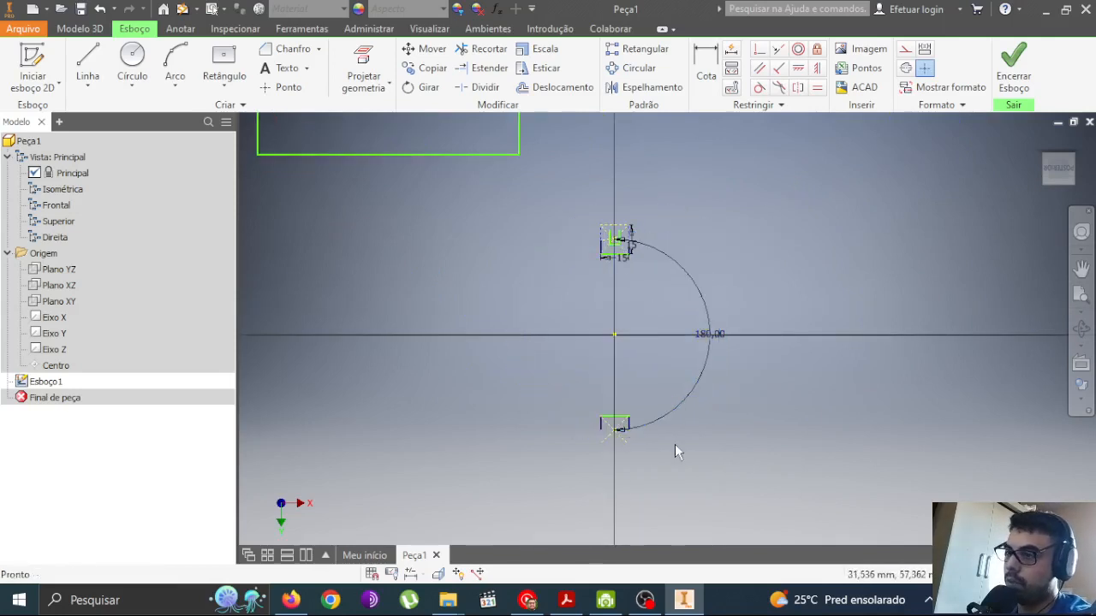
scroll(675, 443, down, 3)
drag(735, 212, 388, 313)
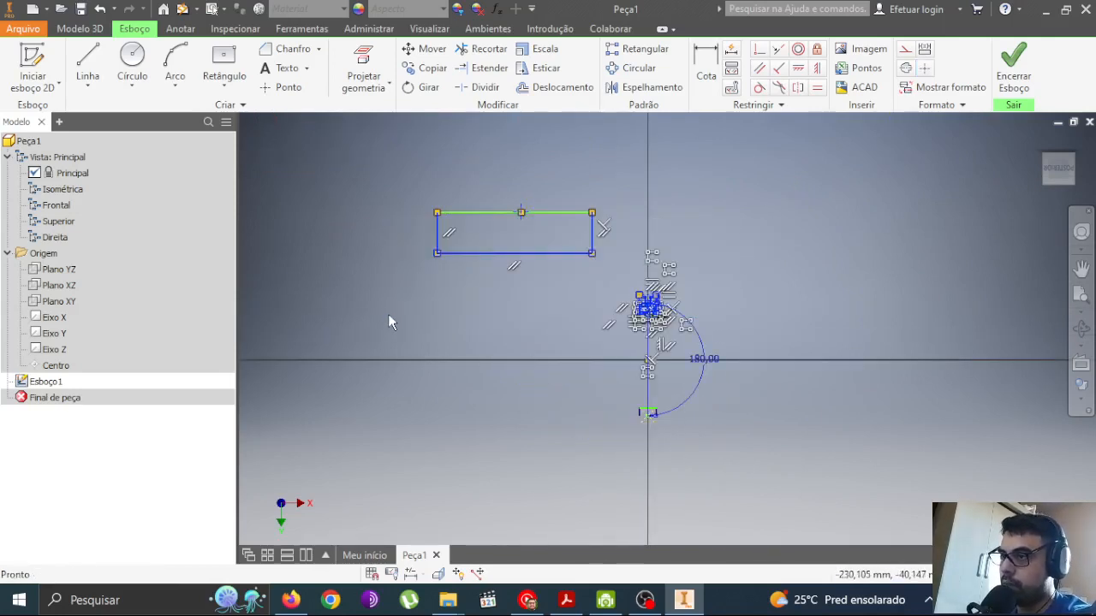
key(Delete)
drag(819, 159, 386, 338)
key(Delete)
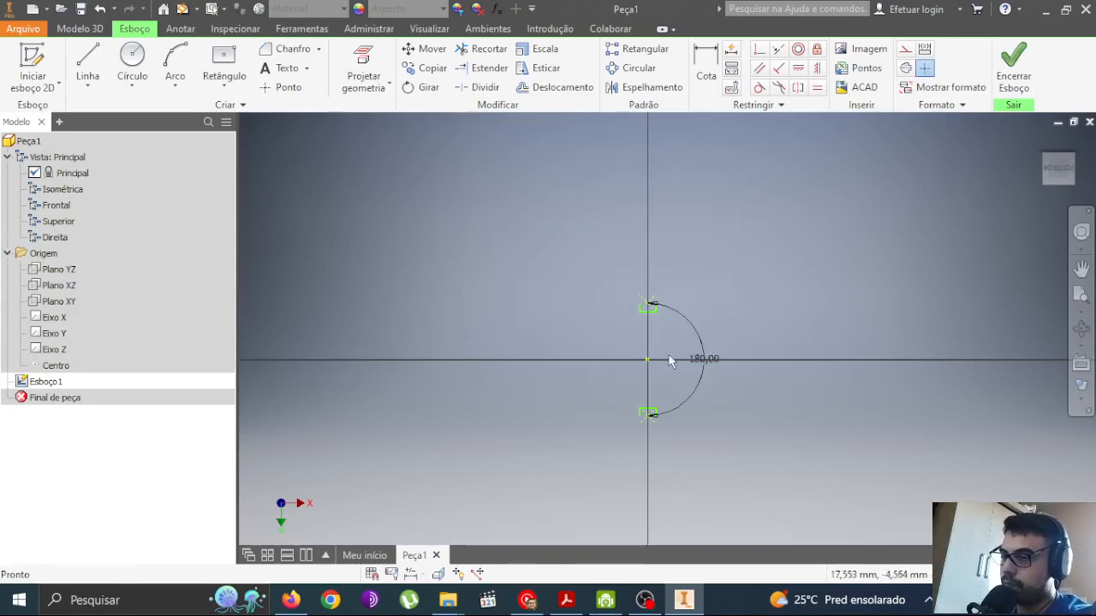
Step: Try to delete the pattern constraints on the upper notch's centre point and bottom line
drag(722, 380, 595, 460)
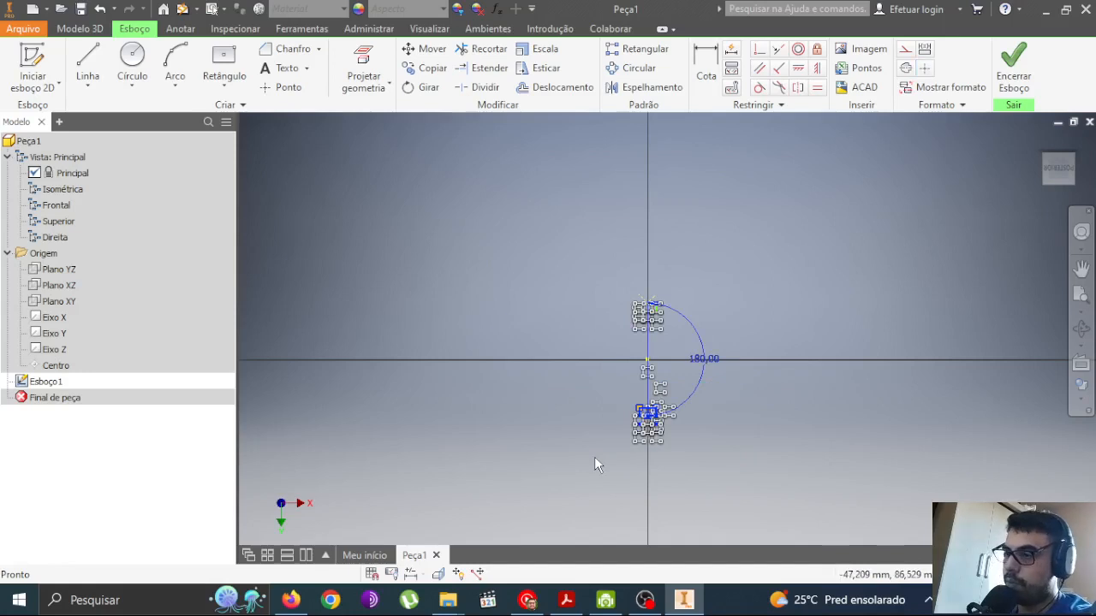
click(740, 293)
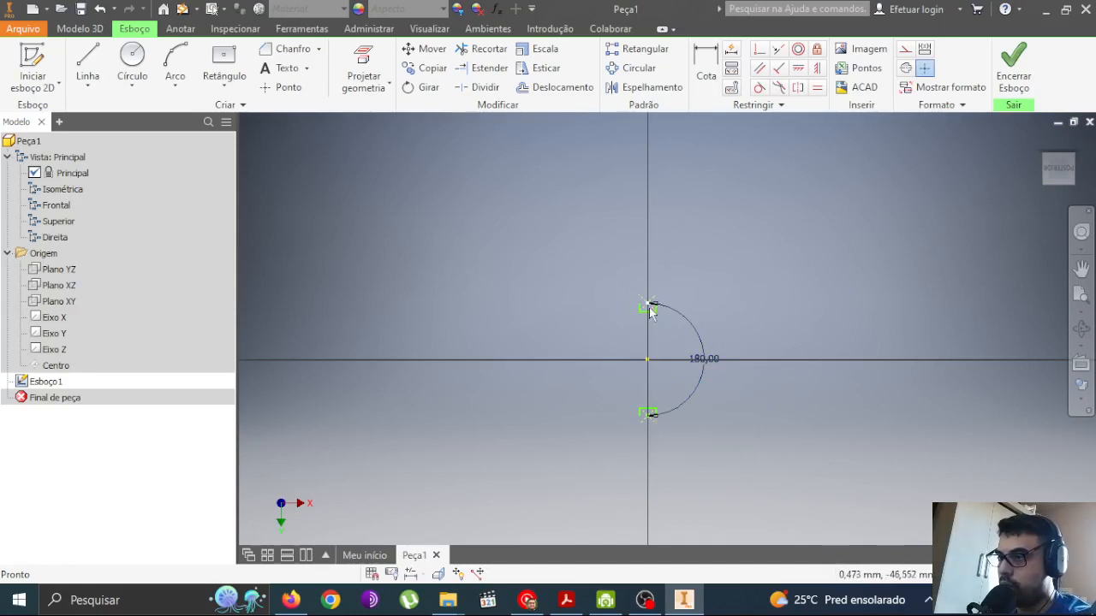
scroll(649, 308, up, 4)
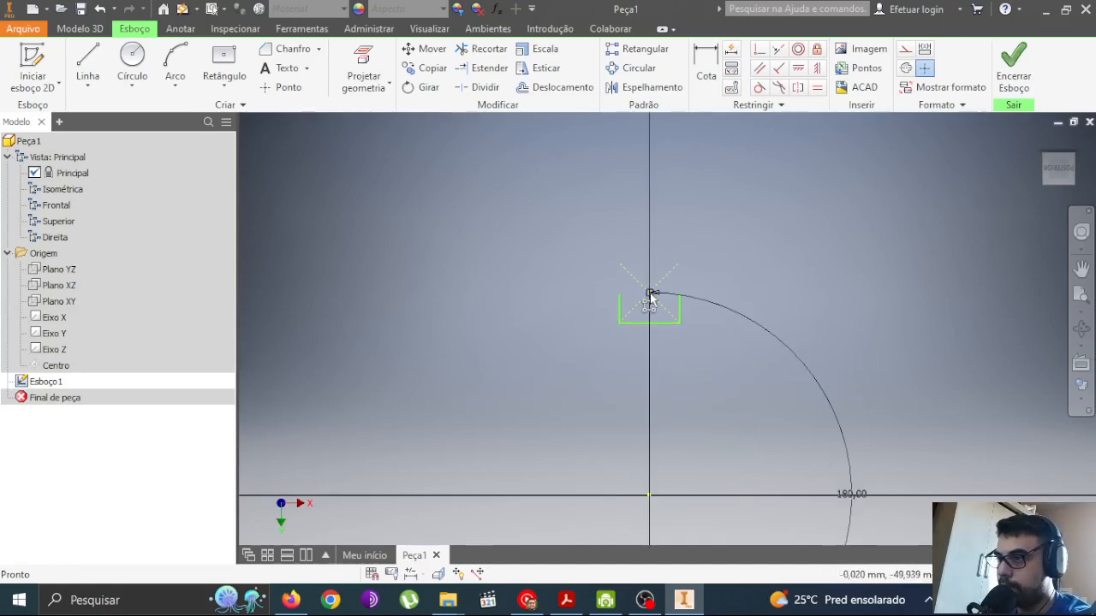
right_click(648, 313)
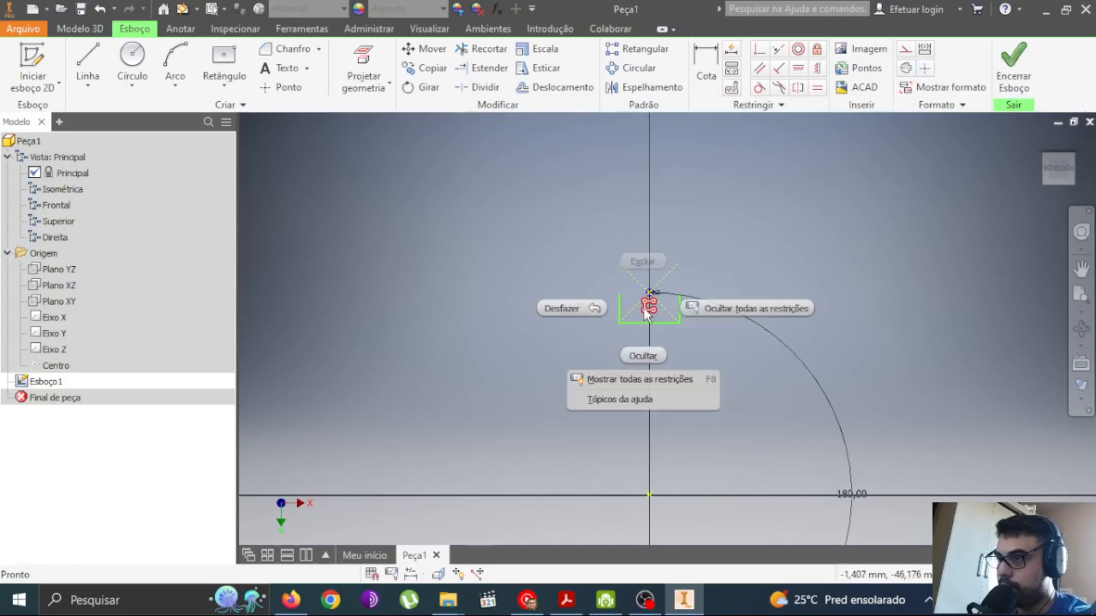
click(646, 264)
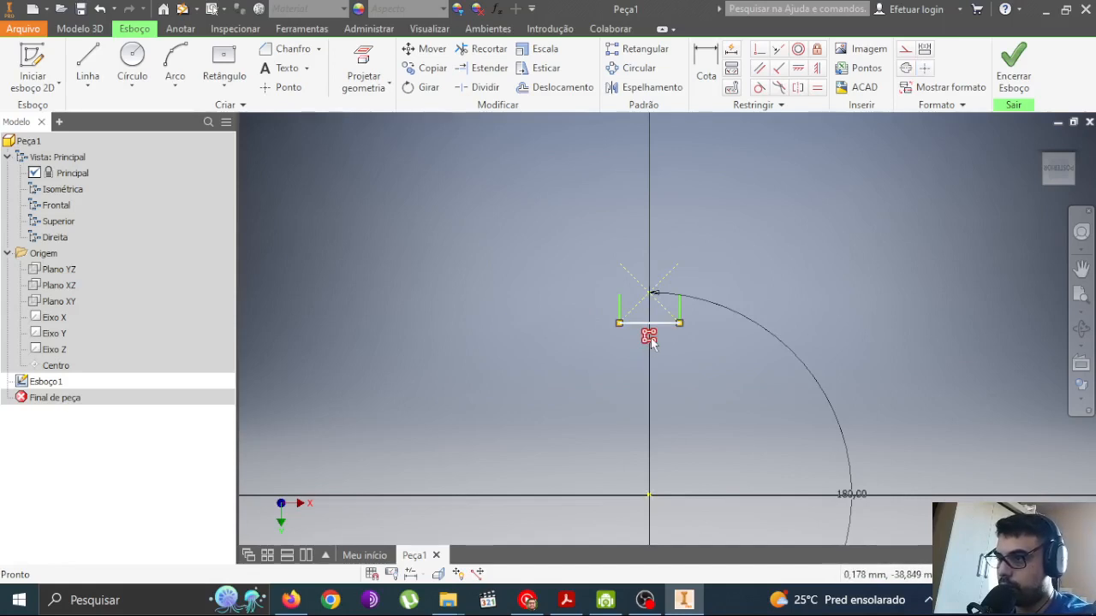
right_click(651, 341)
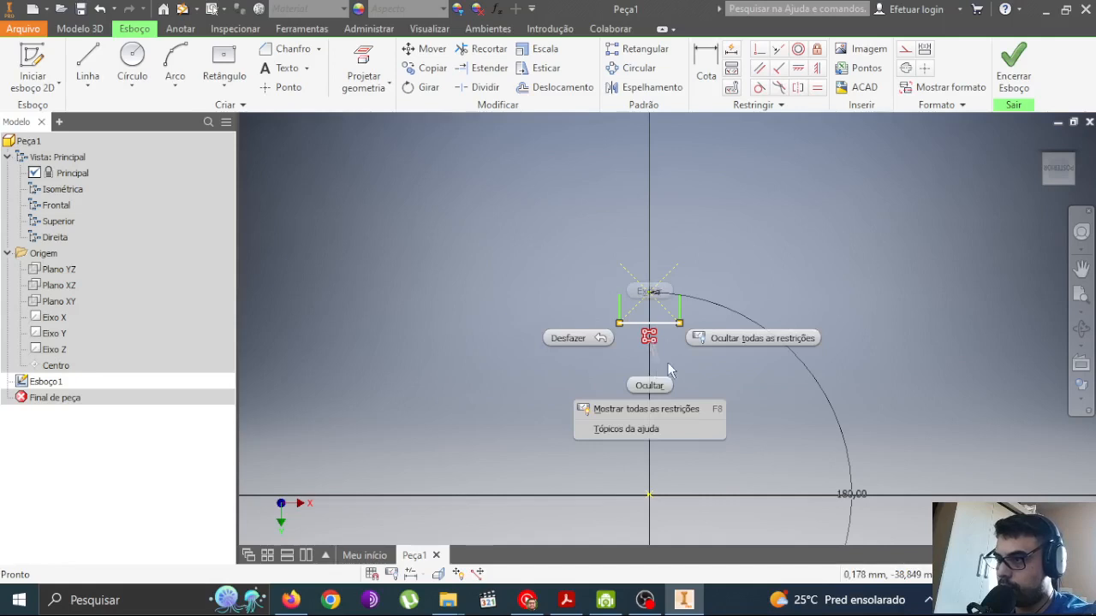
click(691, 357)
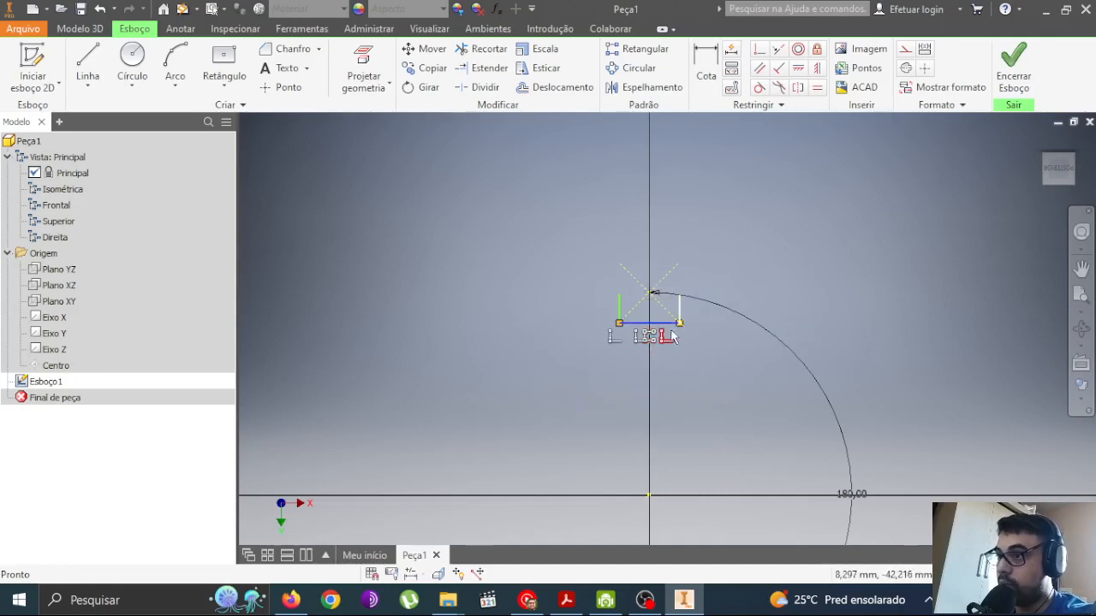
Step: Try to delete the angular dimension of the circular pattern
scroll(708, 344, up, 5)
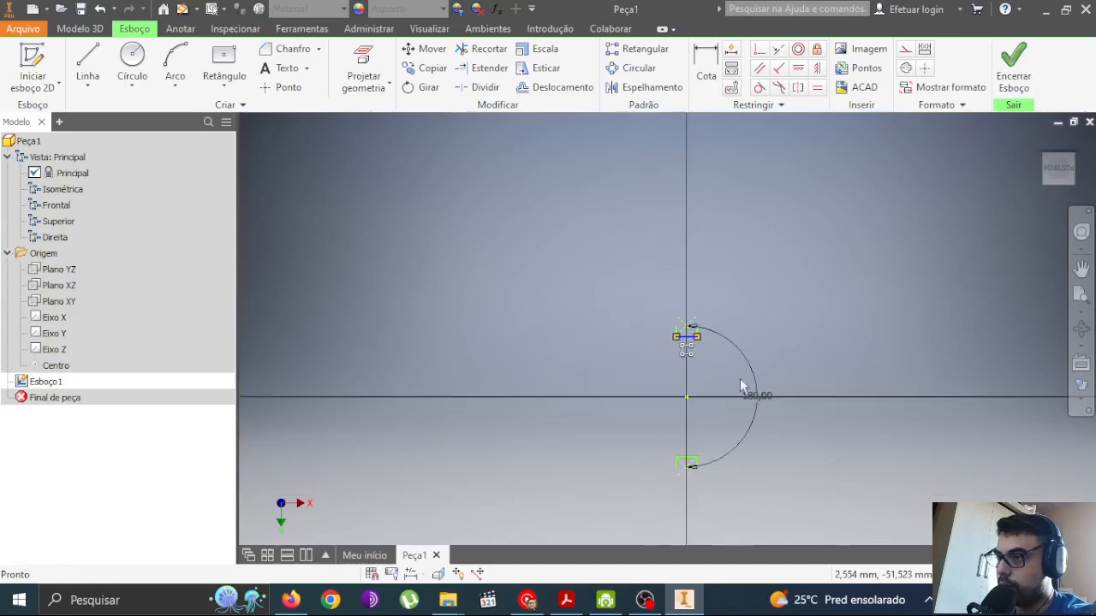
scroll(743, 386, down, 3)
click(770, 400)
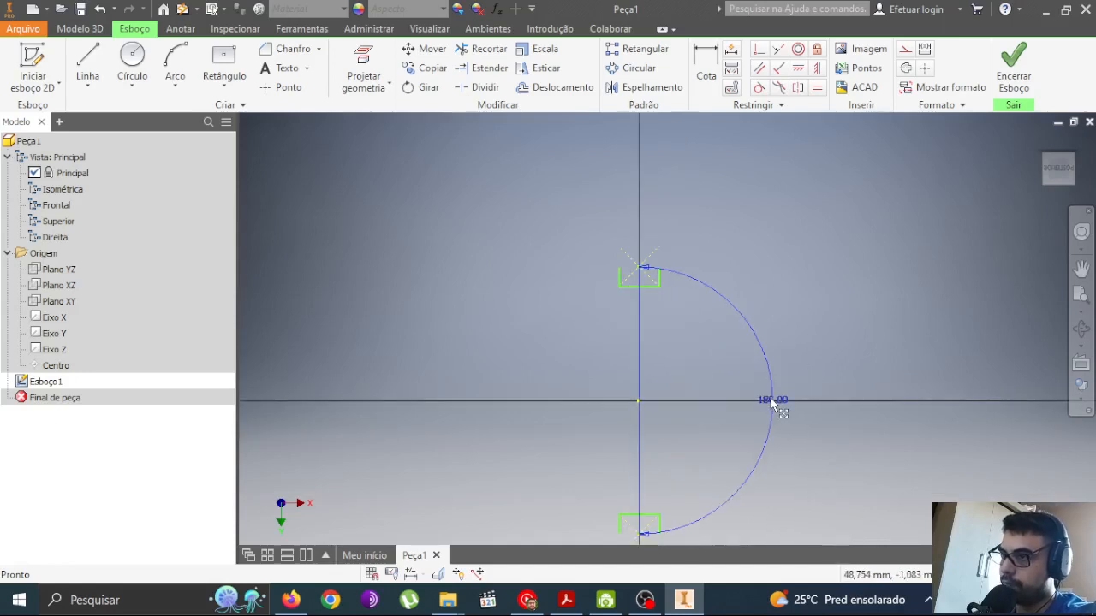
right_click(770, 404)
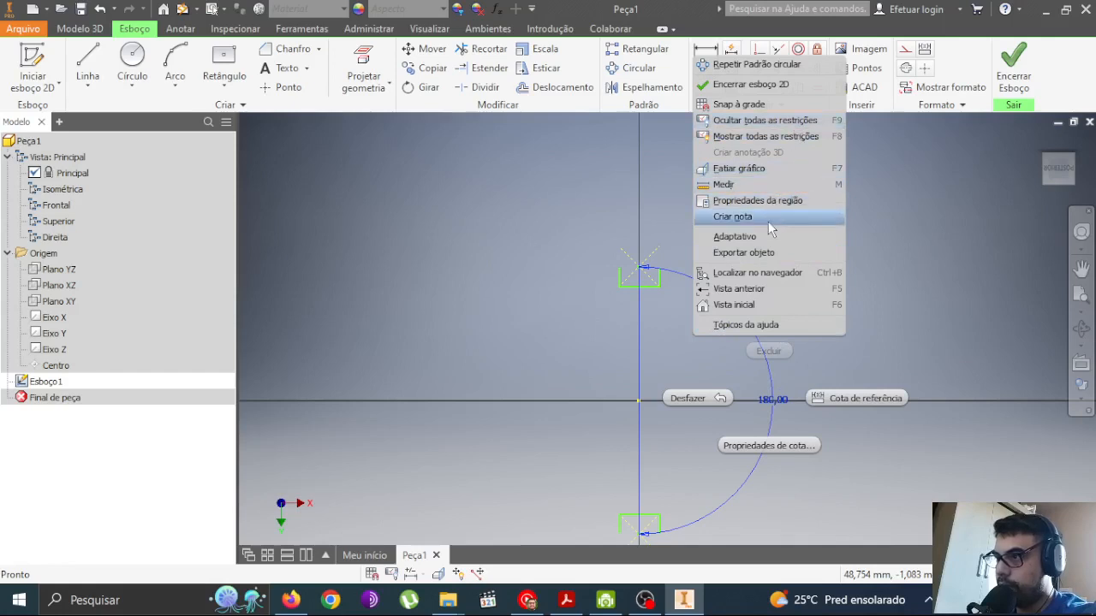
click(667, 271)
scroll(634, 416, down, 3)
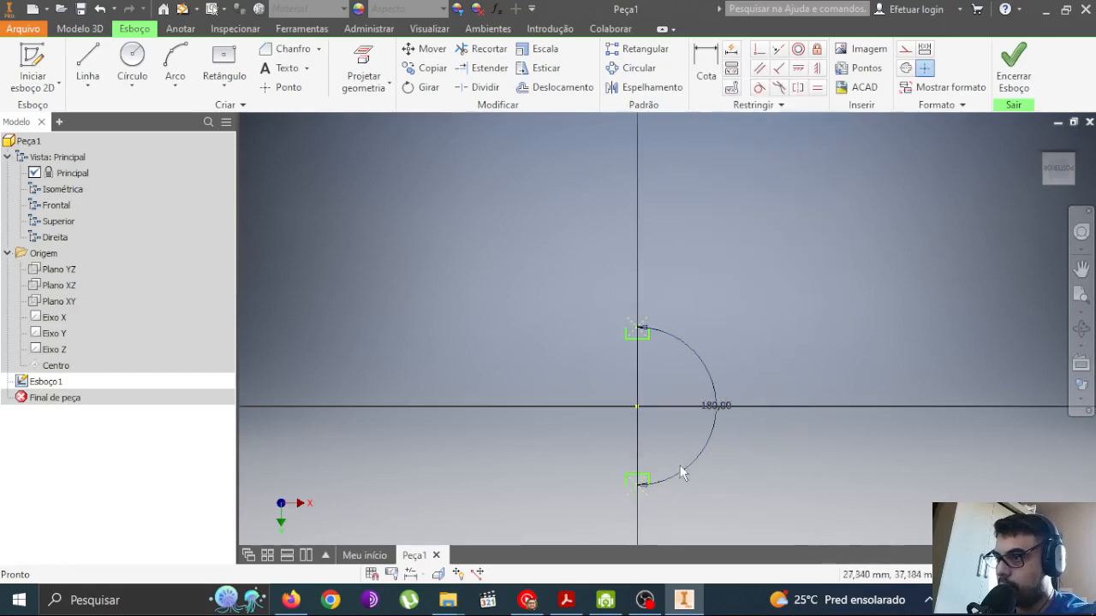
Step: Show all constraints on the sketch geometry, starting from the pattern constraint at the upper notch's centre point
scroll(640, 327, up, 5)
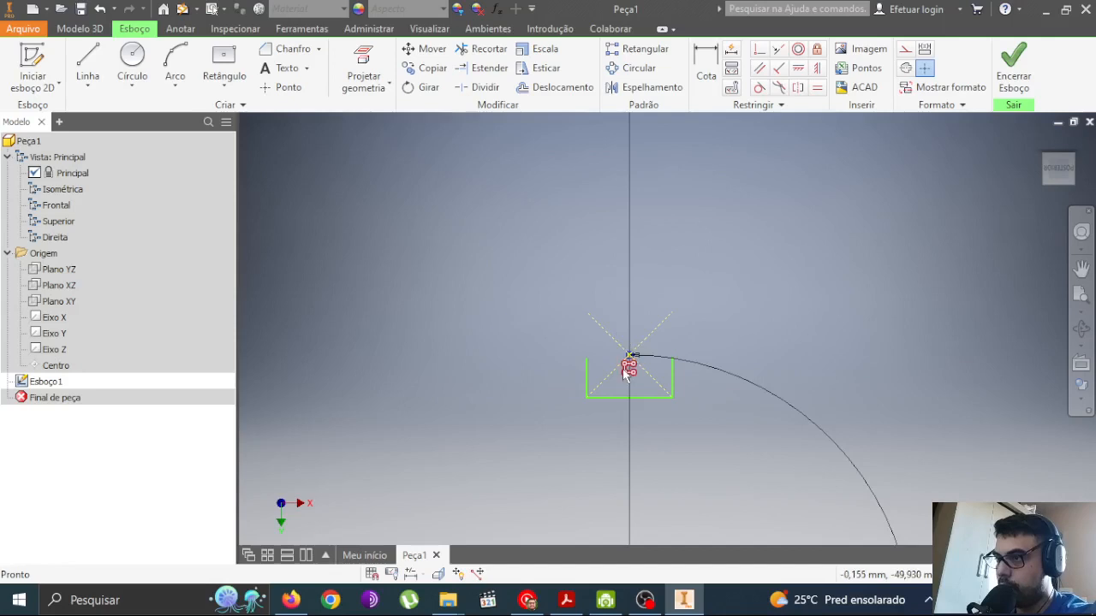
click(626, 373)
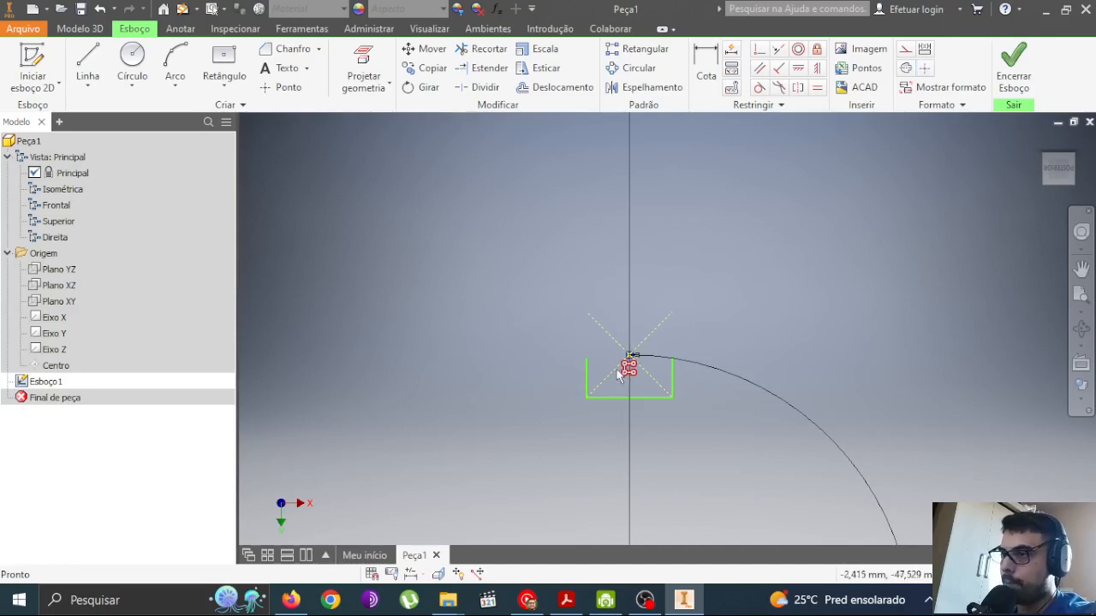
right_click(620, 377)
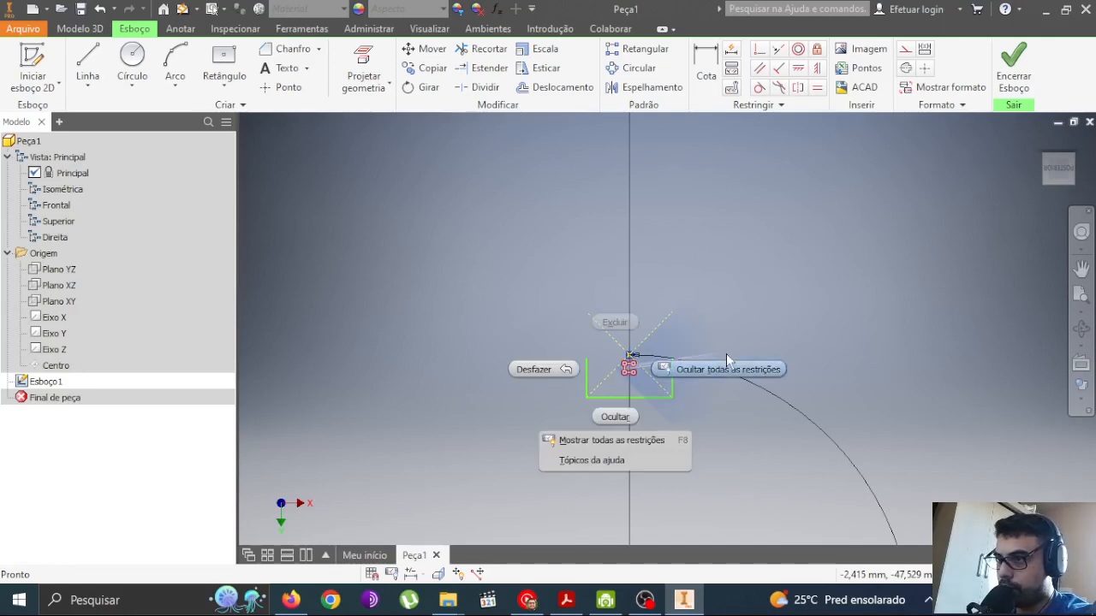
click(611, 440)
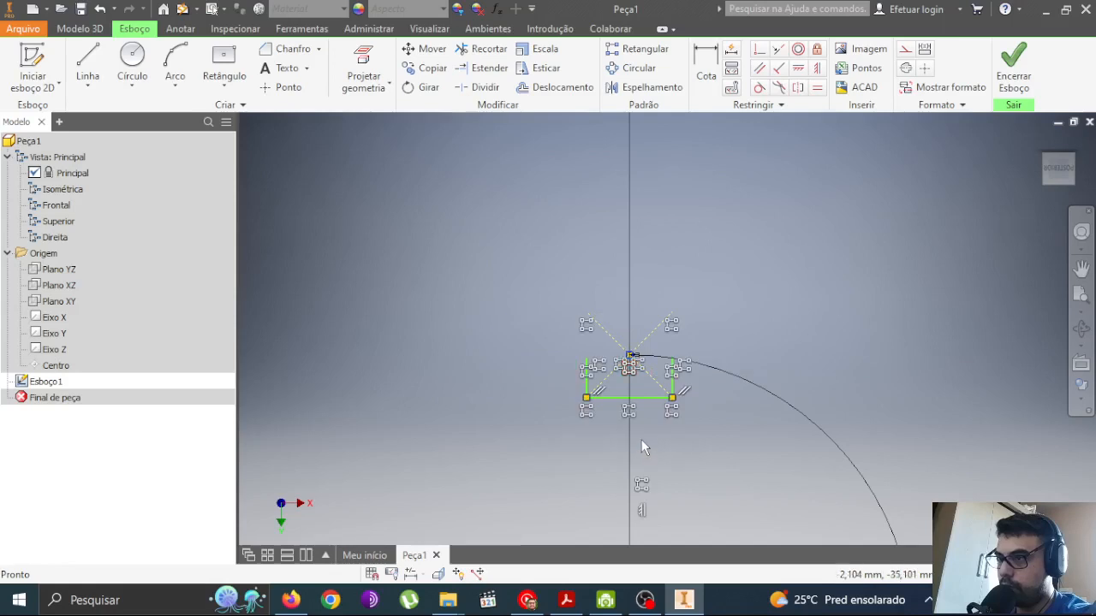
Step: Try to delete the pattern constraint on the vertical line below the upper notch
scroll(643, 436, up, 2)
middle_drag(650, 463, 651, 262)
click(632, 336)
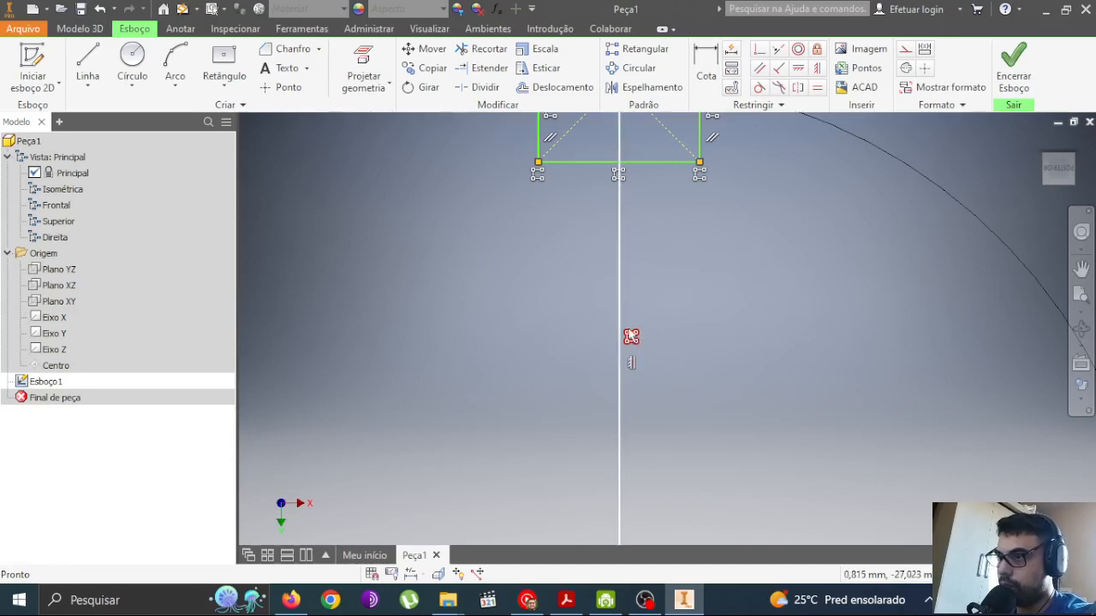
right_click(632, 338)
click(631, 339)
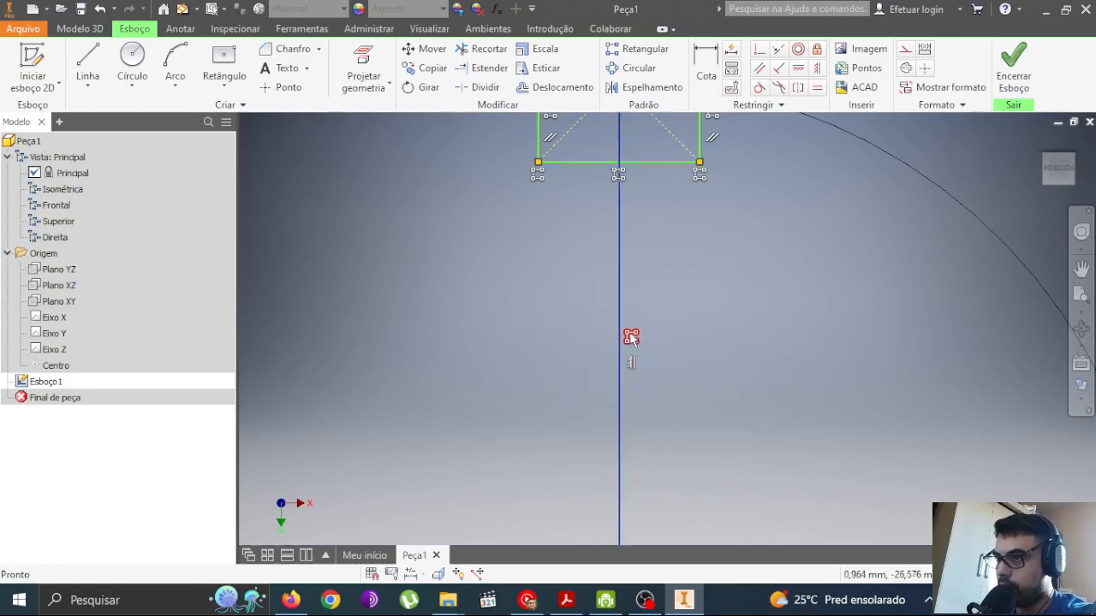
click(620, 396)
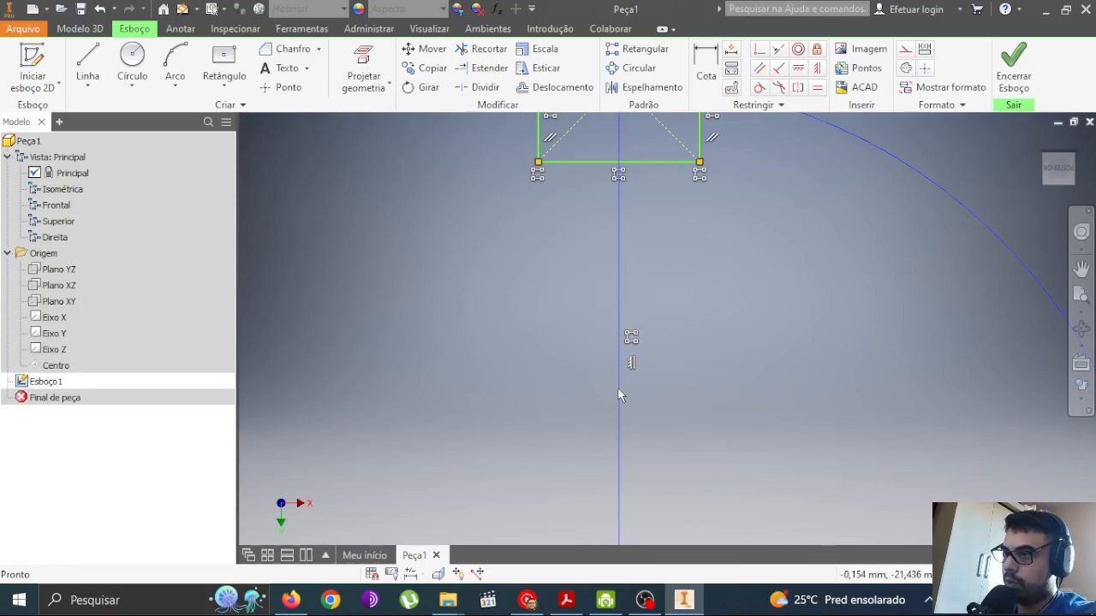
Step: Select all geometry of the upper notch and delete its constraints
scroll(644, 395, down, 4)
drag(682, 380, 622, 428)
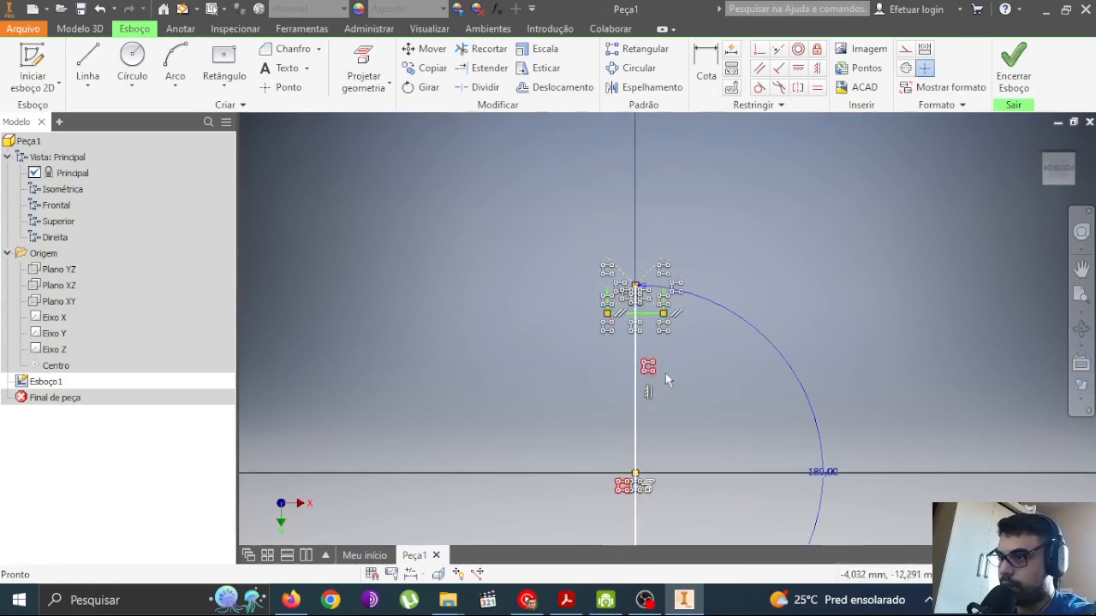
drag(739, 259, 617, 309)
scroll(617, 309, up, 4)
click(748, 222)
drag(748, 224, 557, 367)
right_click(630, 323)
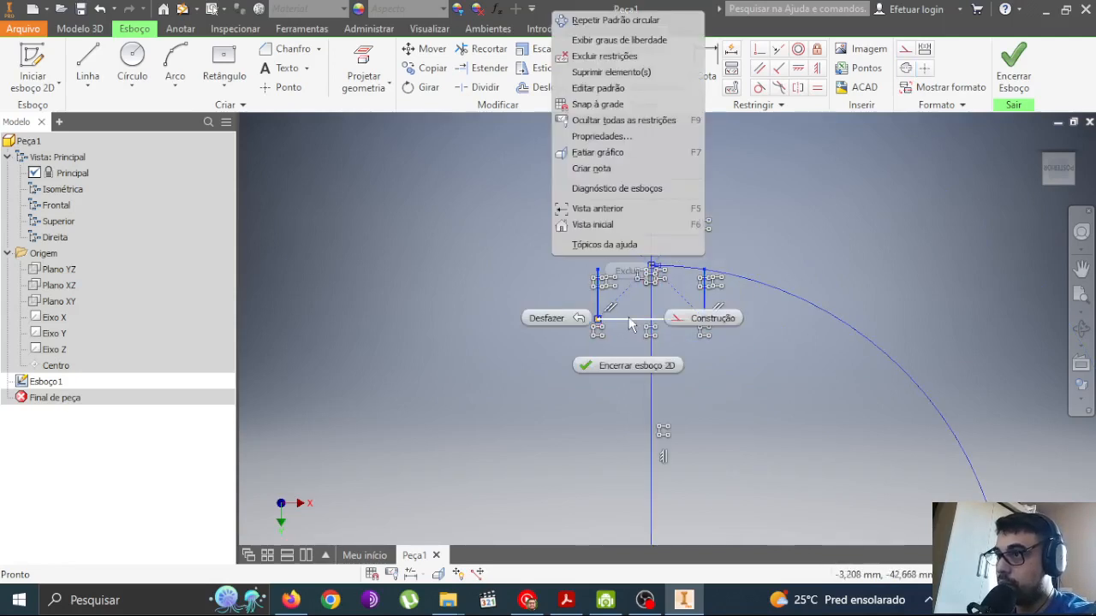
click(618, 57)
drag(598, 367, 548, 395)
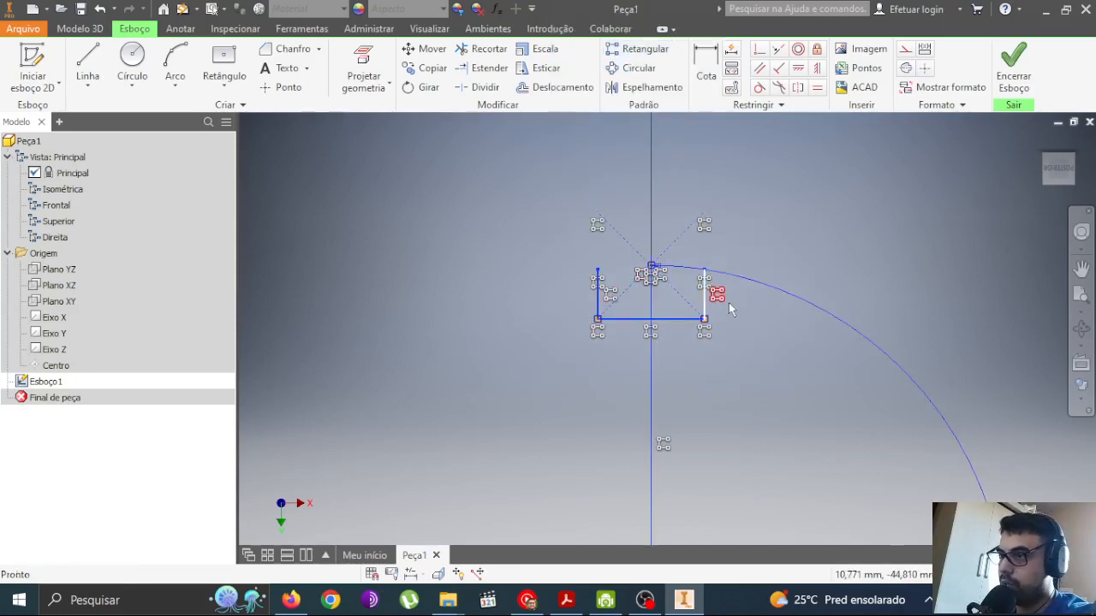
Step: Reselect the upper notch and try to remove its remaining pattern constraints
click(756, 239)
drag(783, 190, 582, 351)
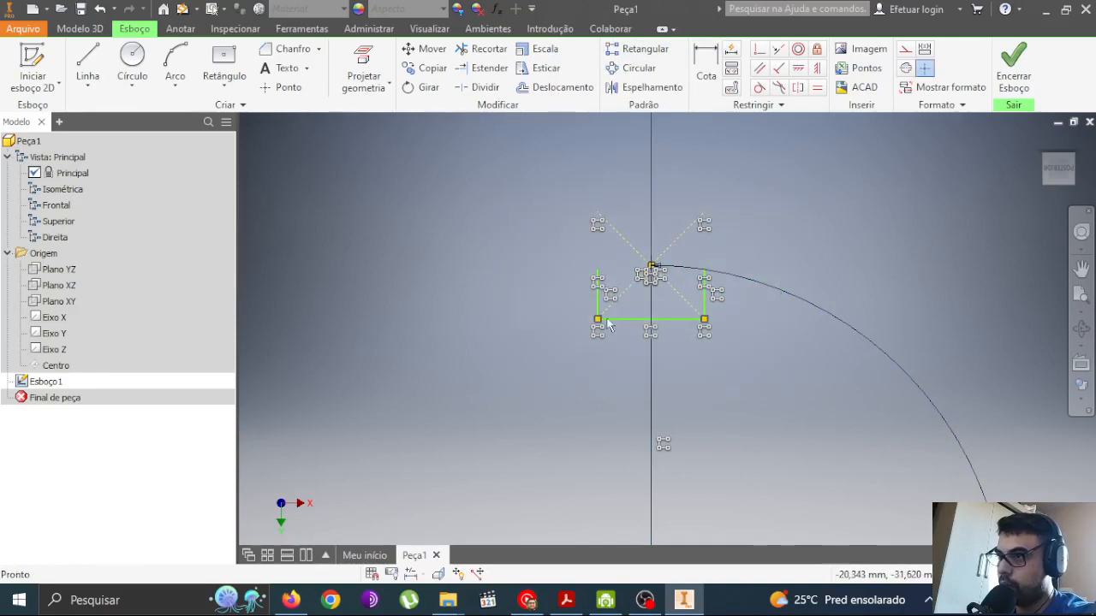
right_click(671, 322)
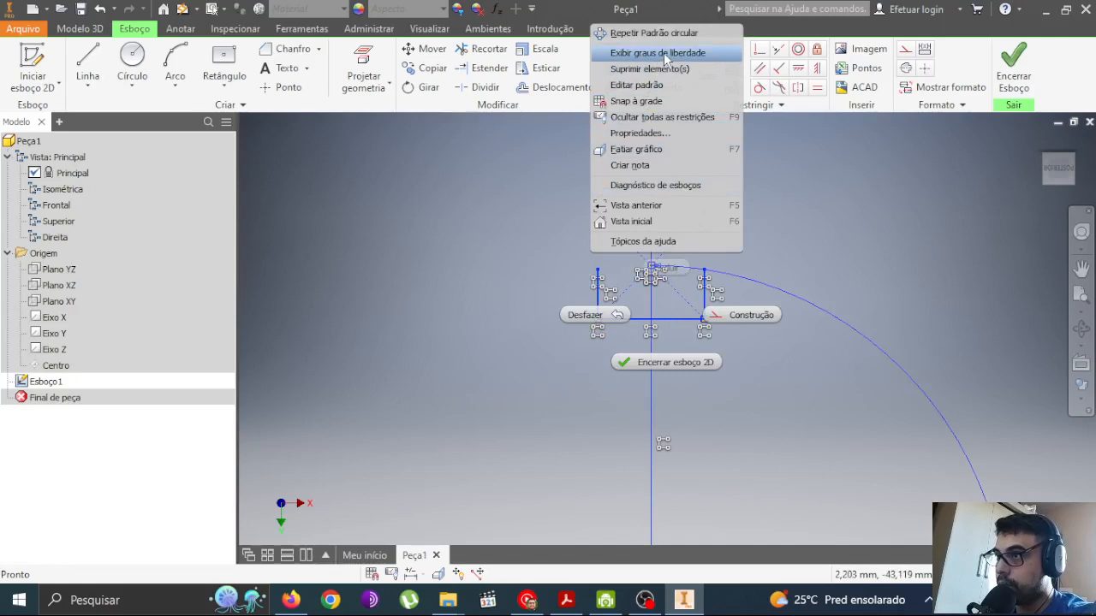
click(690, 149)
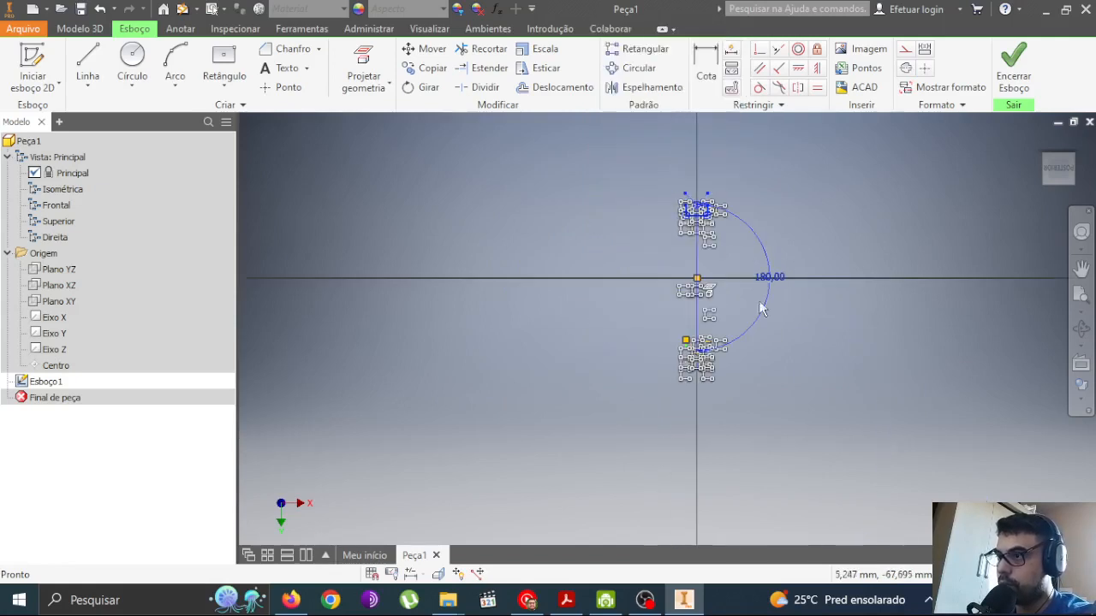
Step: Select the whole sketch, including both notches and the origin point, and delete its constraints
drag(856, 177, 619, 436)
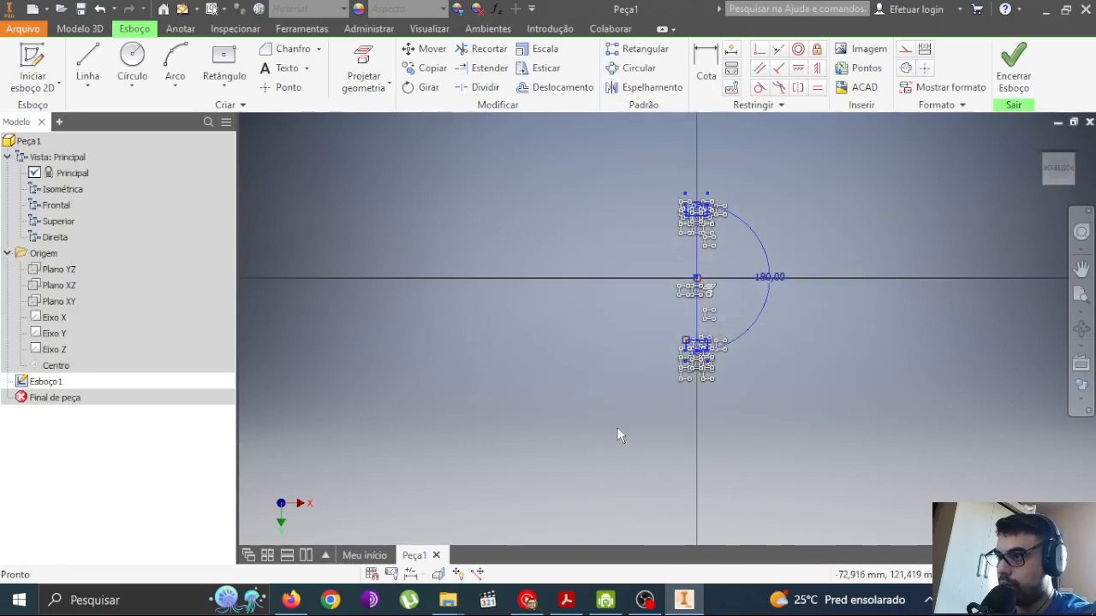
right_click(695, 221)
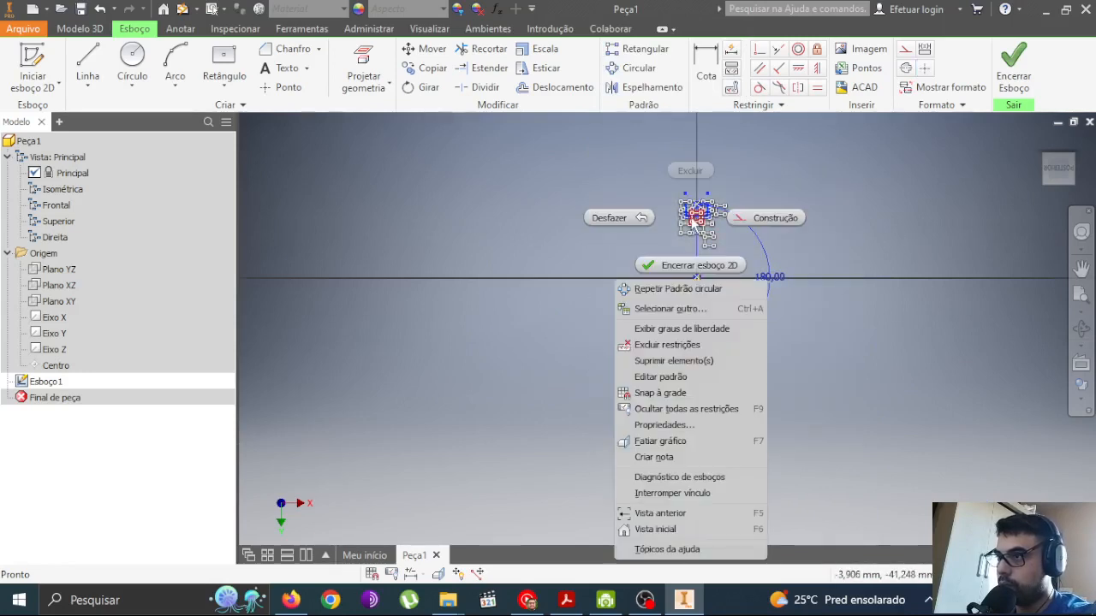
click(693, 344)
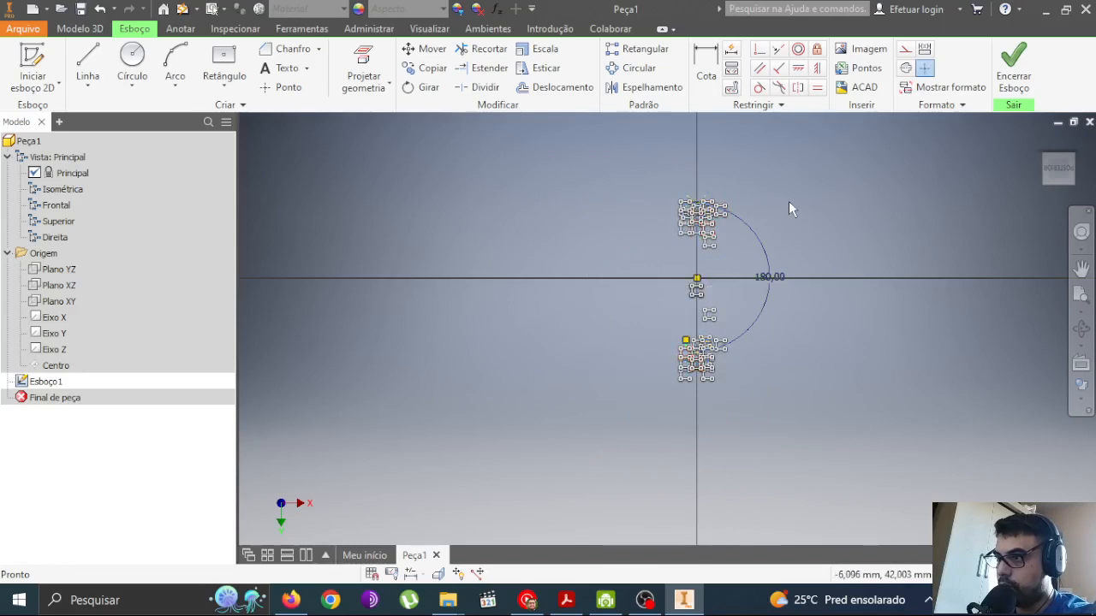
Step: Try to delete all the remaining pattern geometry, including the upper notch's bottom line
mouse_move(846, 159)
mouse_down()
mouse_move(580, 436)
mouse_move(565, 434)
mouse_up()
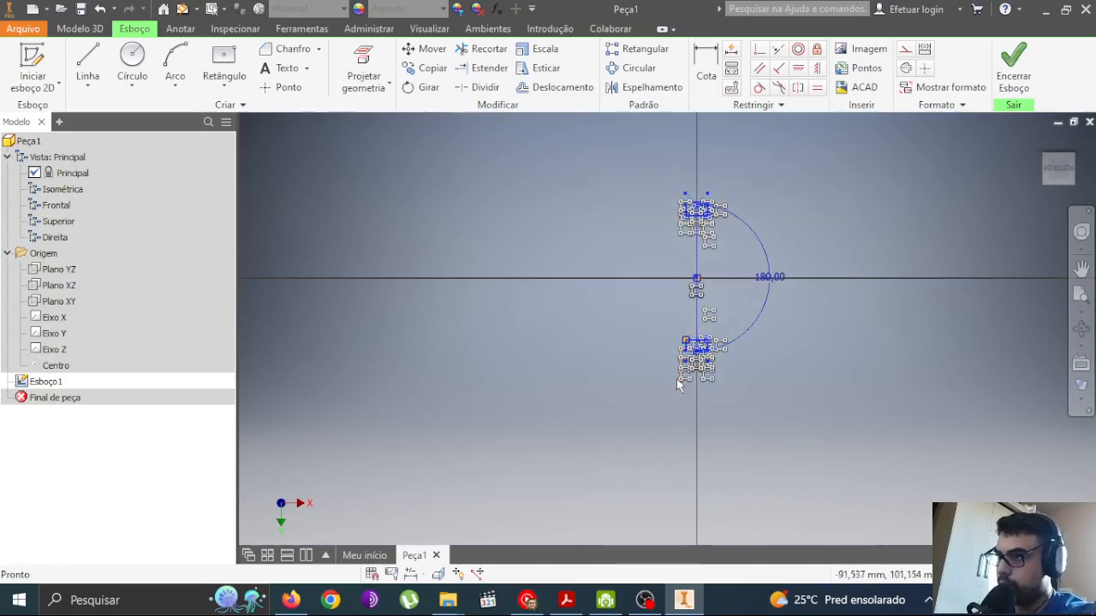
key(Escape)
scroll(698, 209, up, 5)
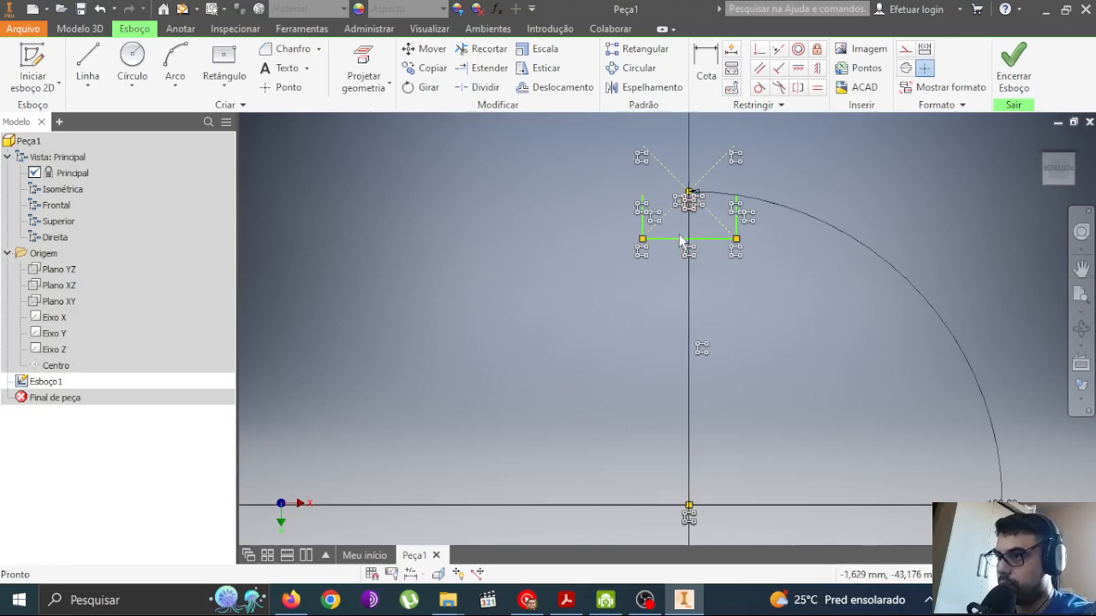
click(672, 244)
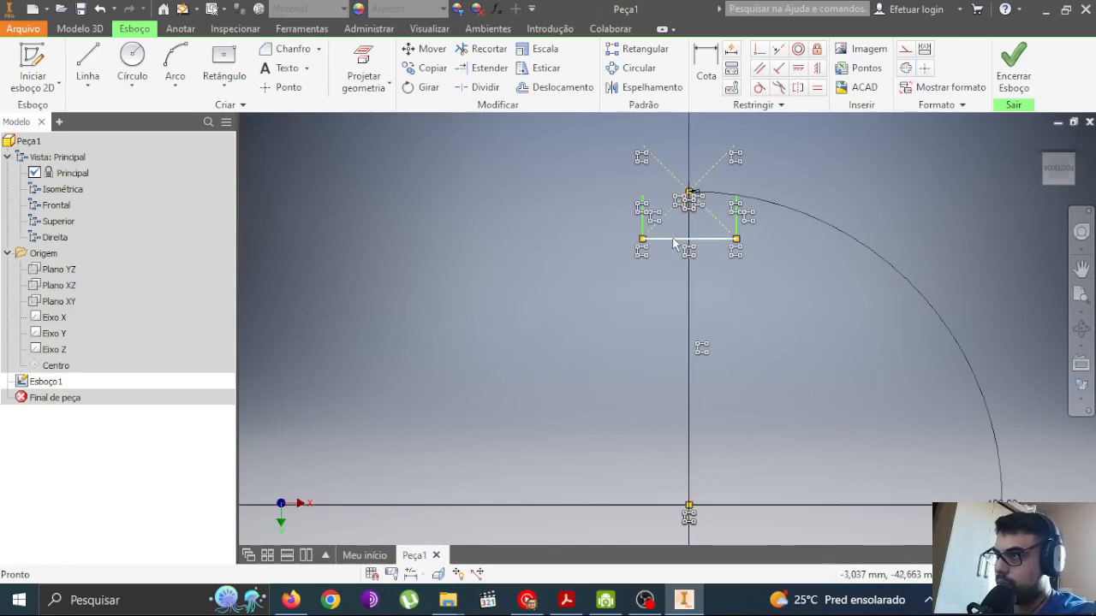
scroll(674, 242, down, 3)
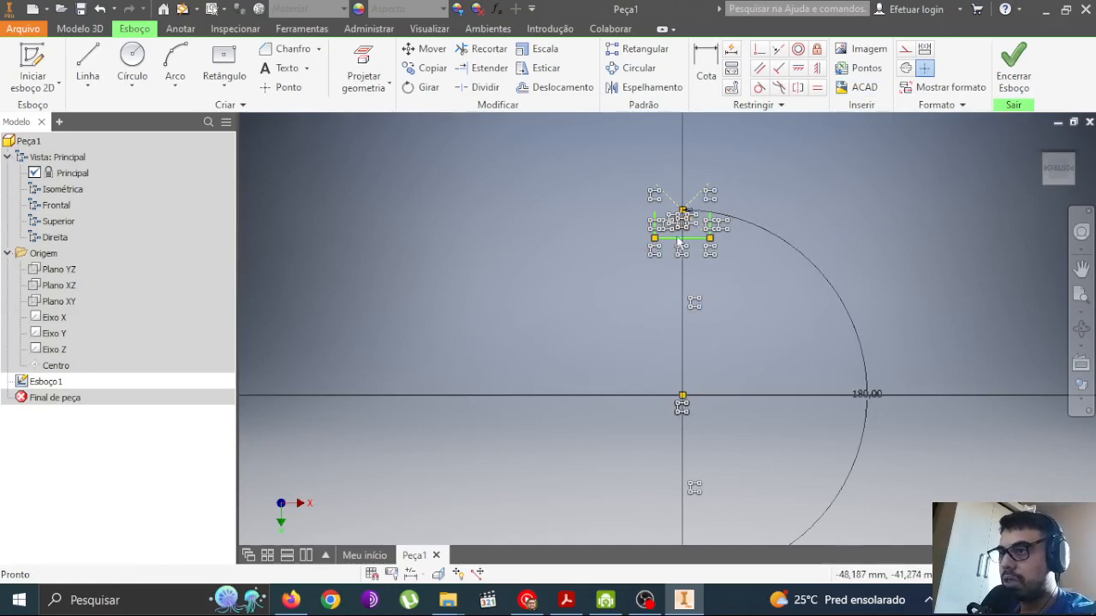
scroll(683, 224, down, 3)
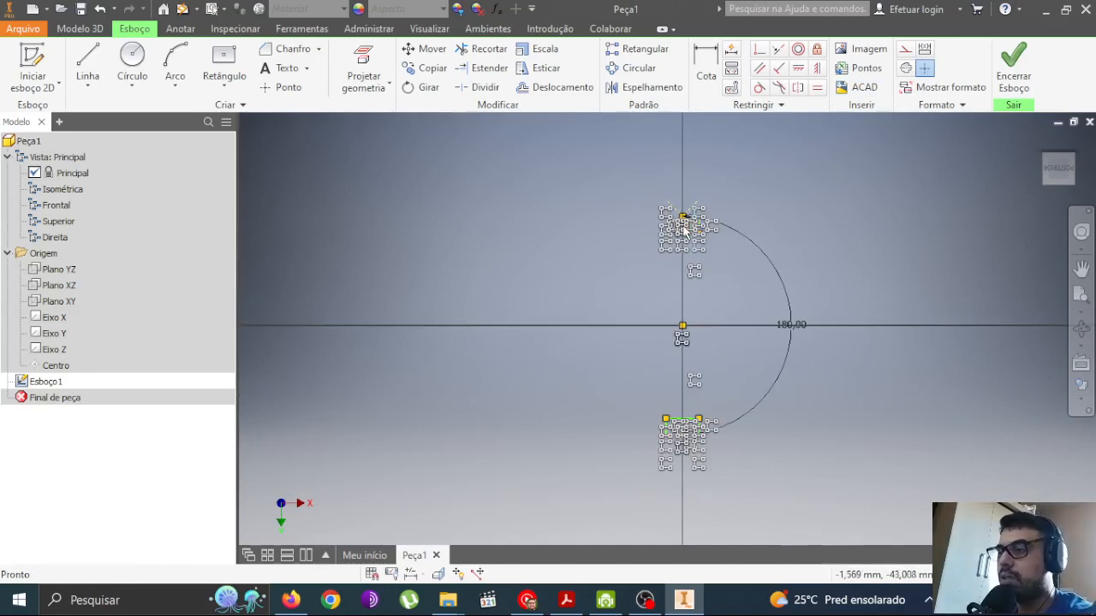
Step: Finish the sketch and create a new part from the metric template Padrão (mm).ipt
click(1011, 75)
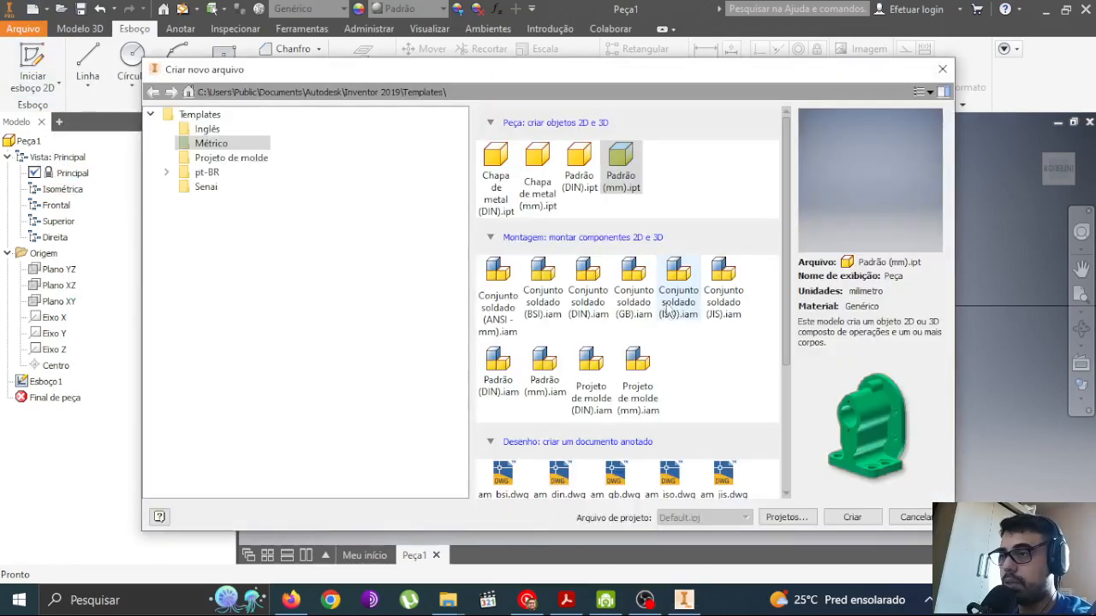
double_click(618, 155)
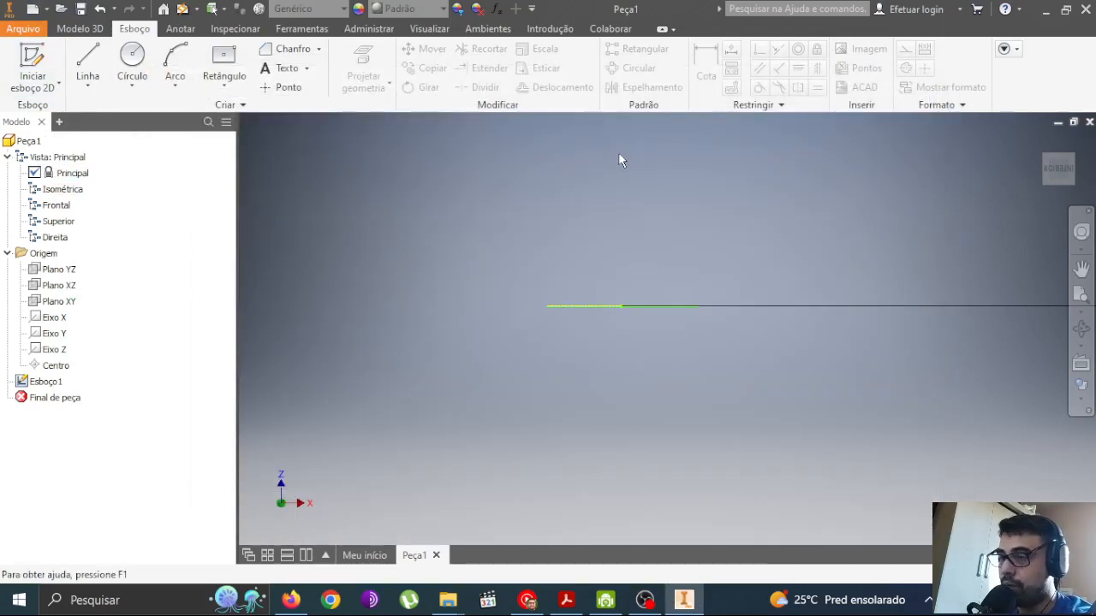
Step: Start a new 2D sketch on the XY plane of the new part
click(9, 173)
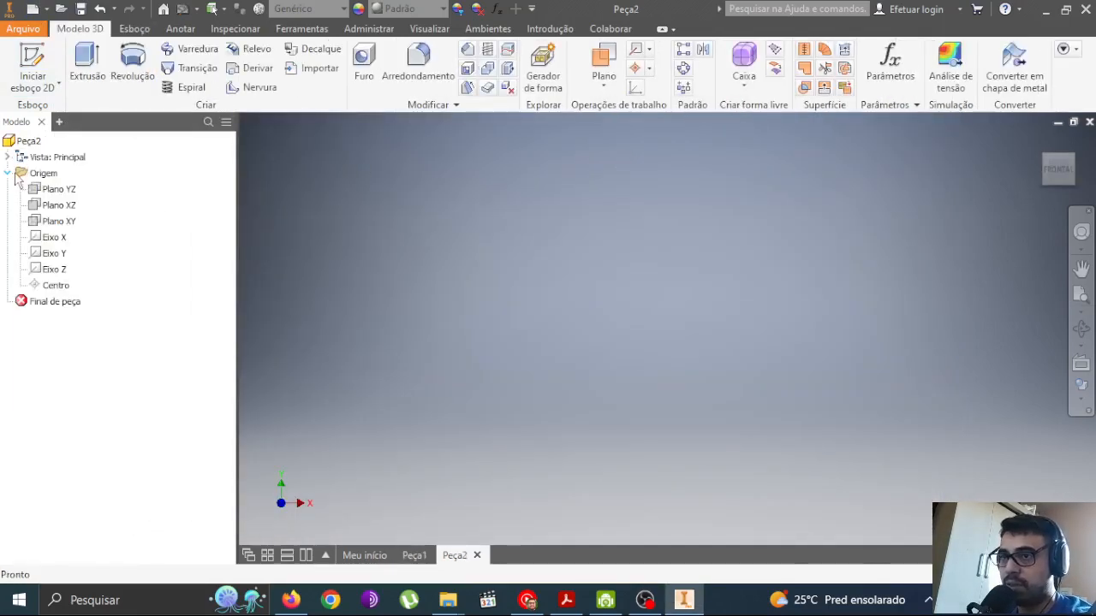
click(53, 224)
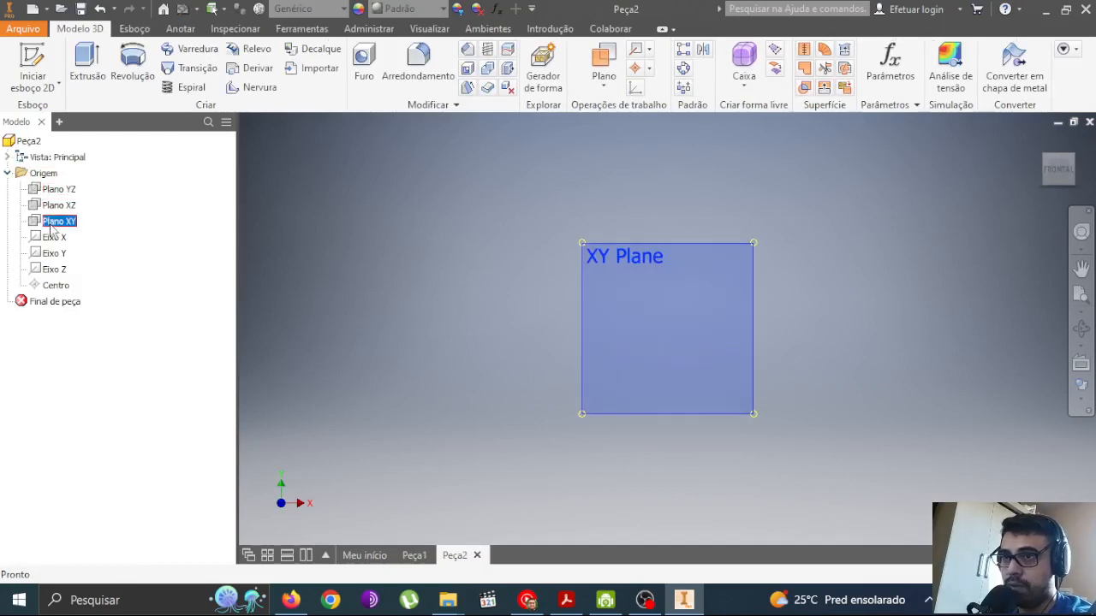
right_click(52, 224)
click(115, 278)
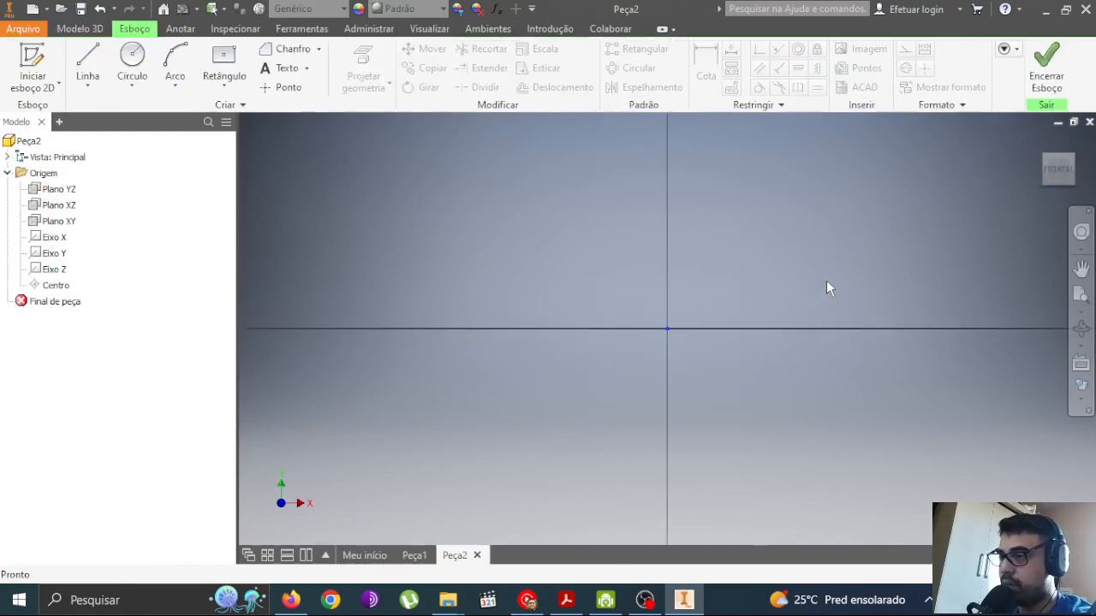
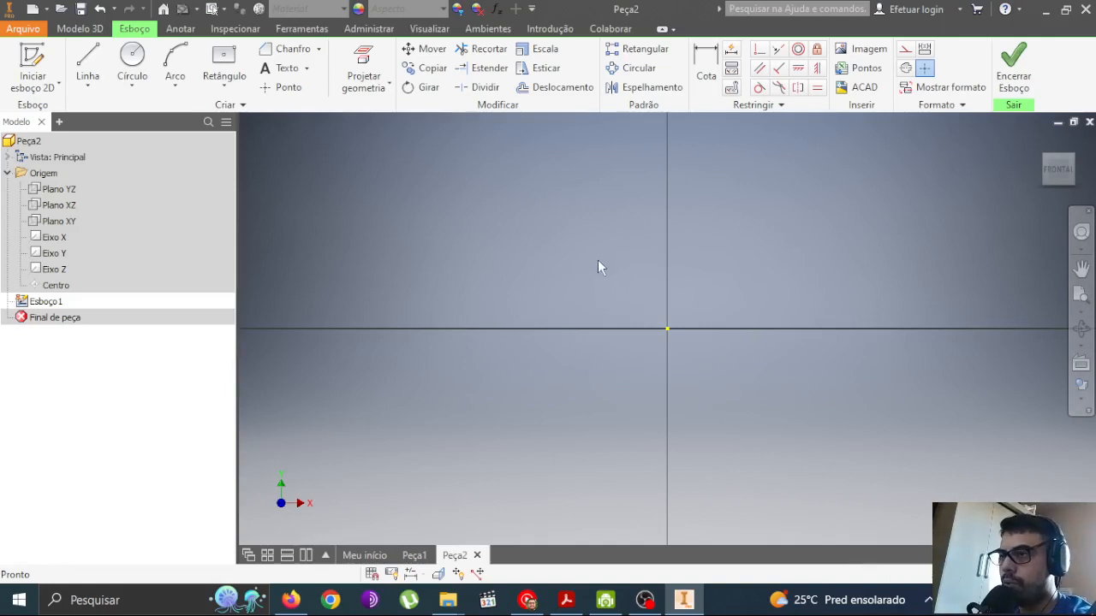
Step: Draw a horizontal baseline about 93 mm long with the Line tool, from the origin toward negative X
scroll(612, 240, up, 2)
mouse_move(612, 240)
middle_down()
mouse_move(625, 204)
mouse_move(510, 268)
middle_up()
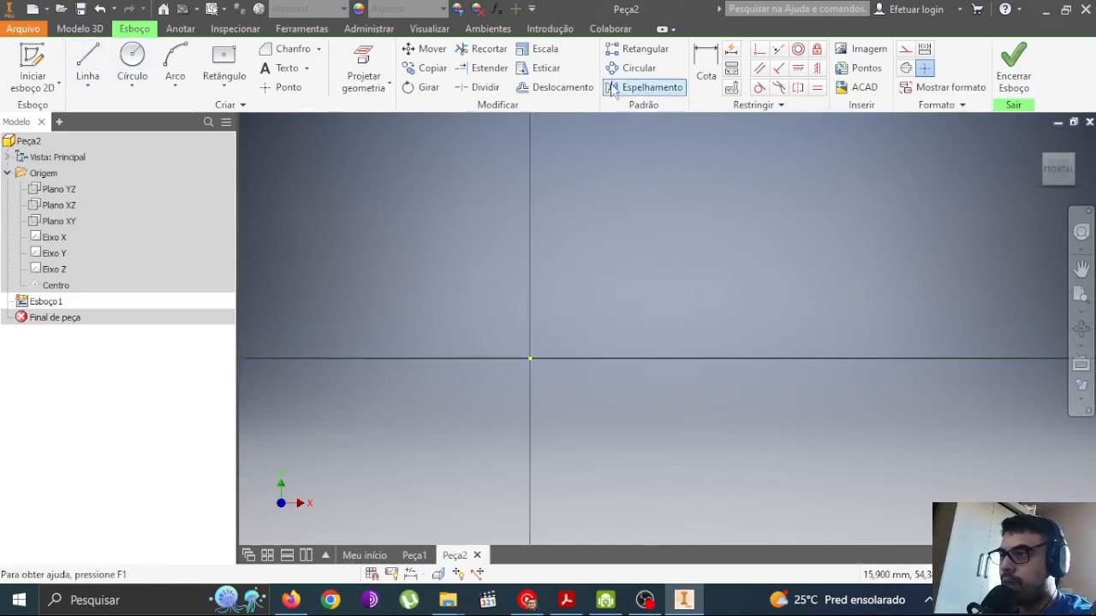
click(90, 63)
middle_drag(482, 294, 512, 301)
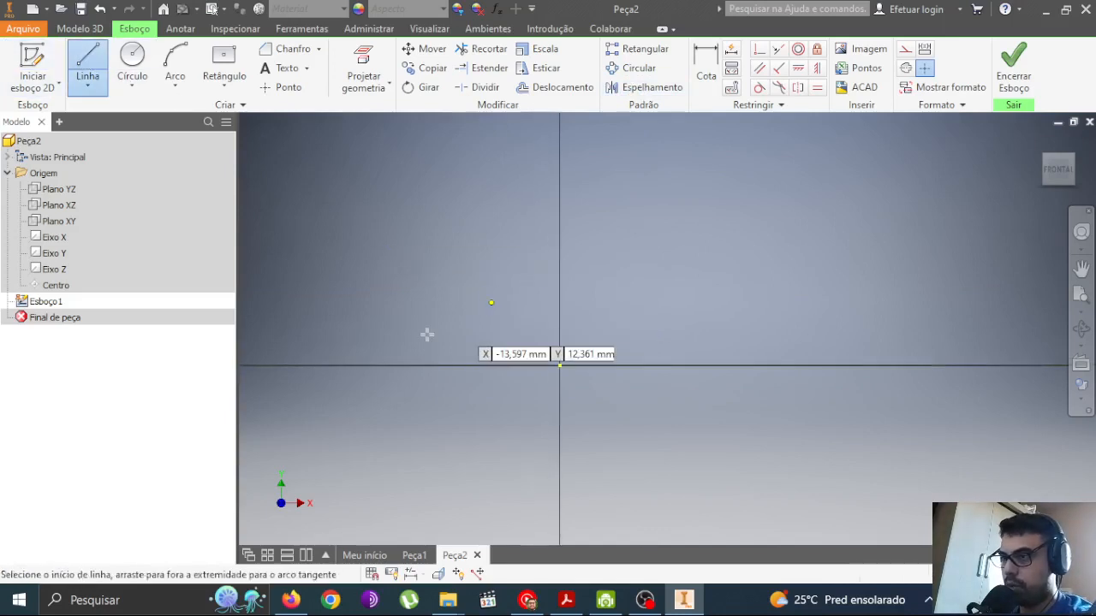
scroll(507, 319, up, 2)
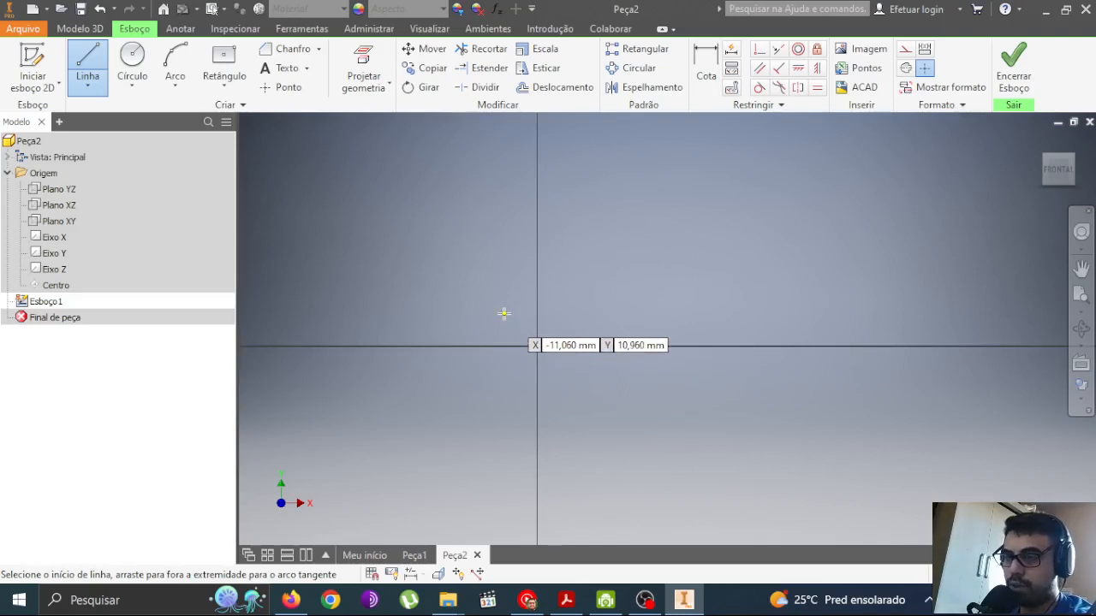
middle_drag(570, 380, 553, 363)
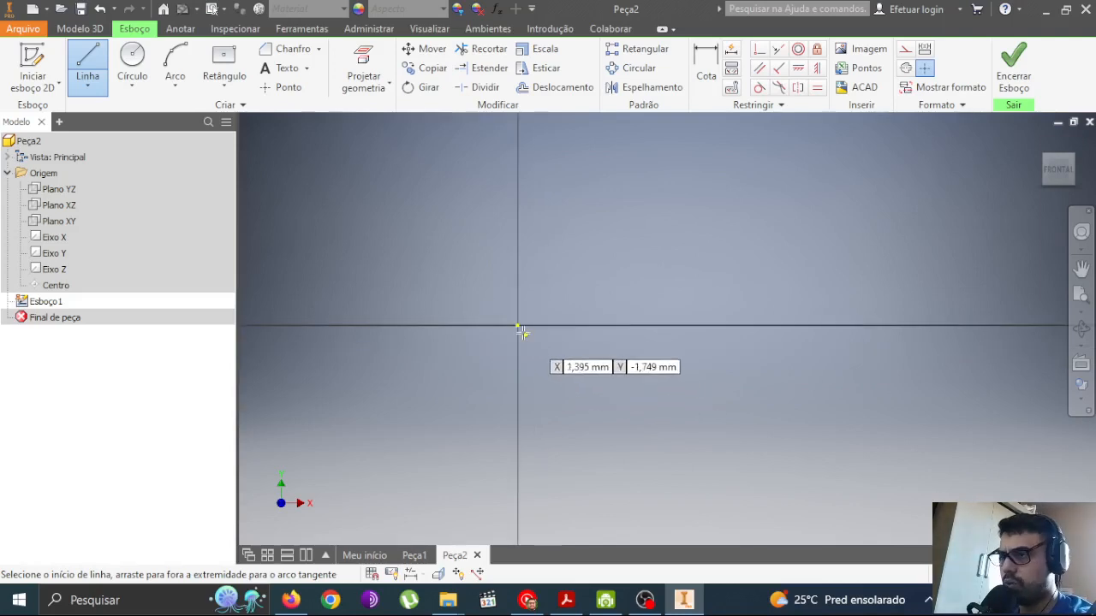
scroll(466, 291, up, 1)
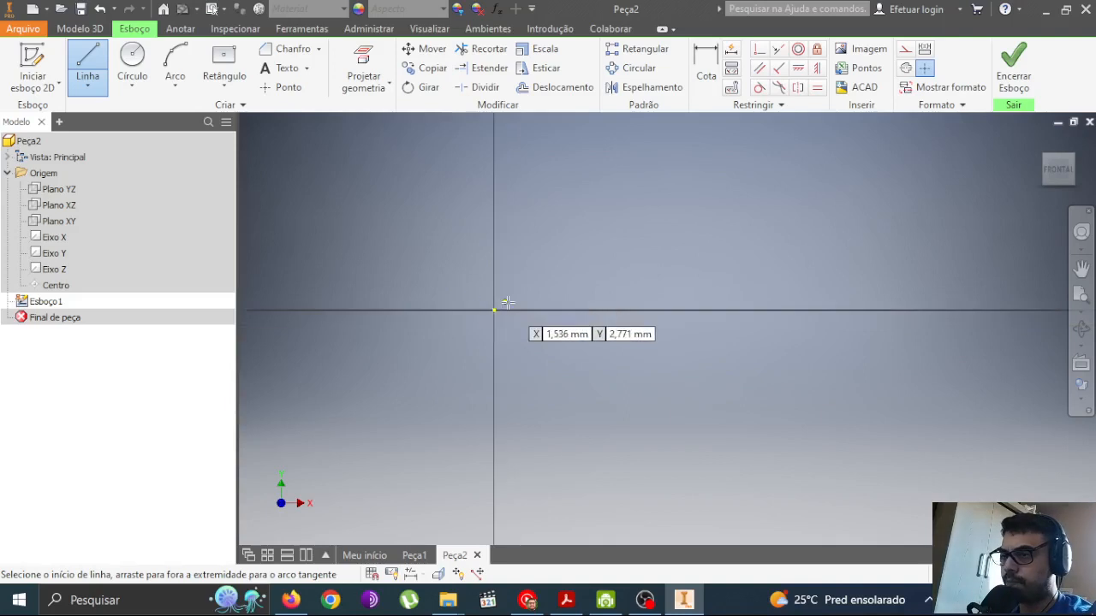
mouse_move(589, 269)
middle_down()
mouse_move(577, 314)
mouse_move(739, 330)
middle_up()
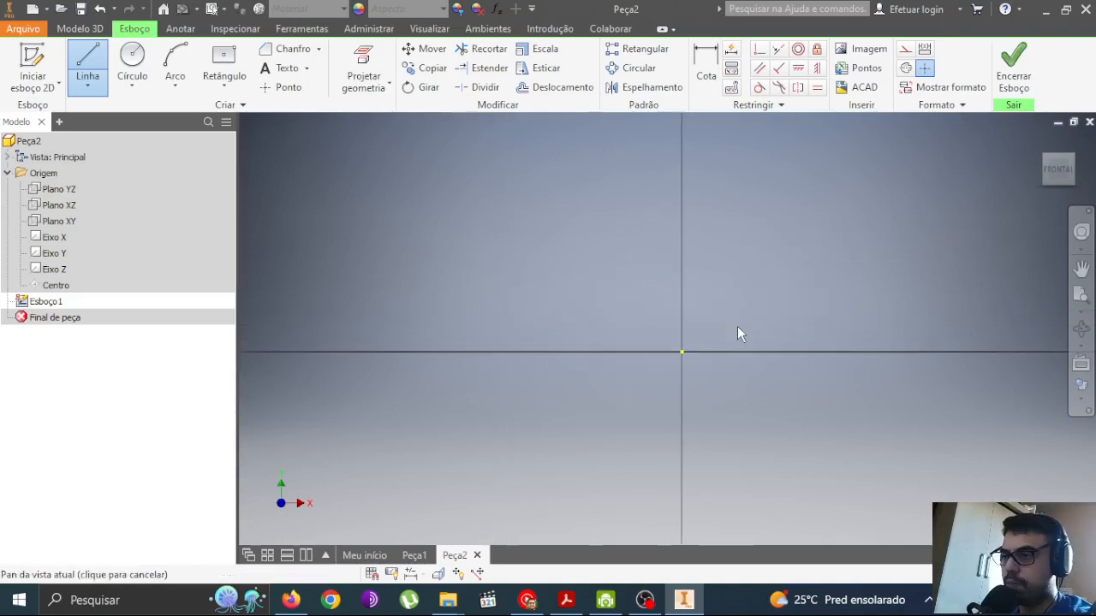
click(682, 352)
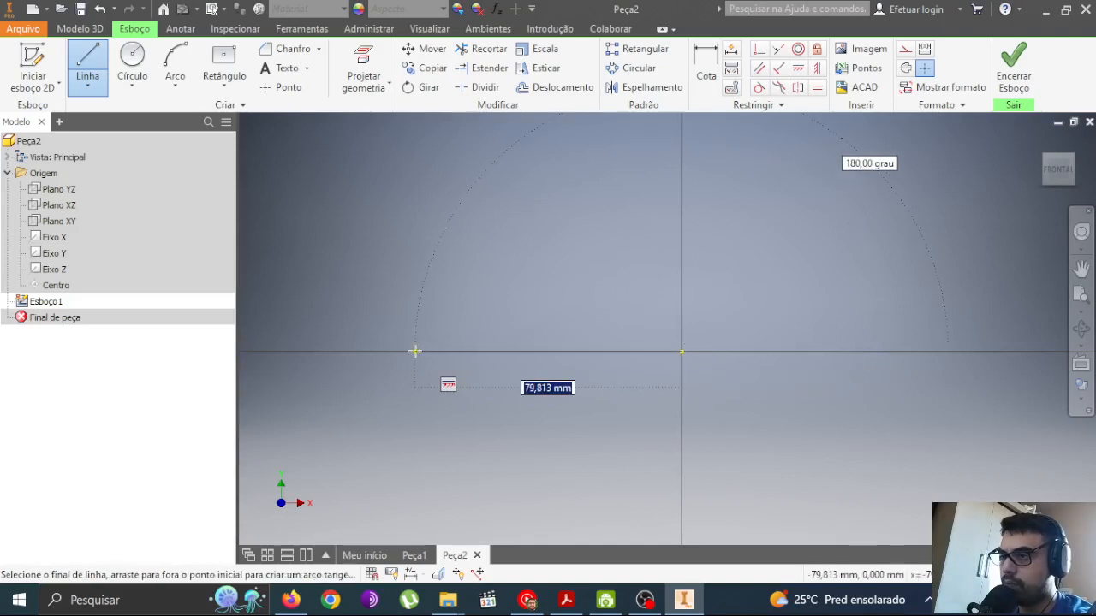
click(369, 352)
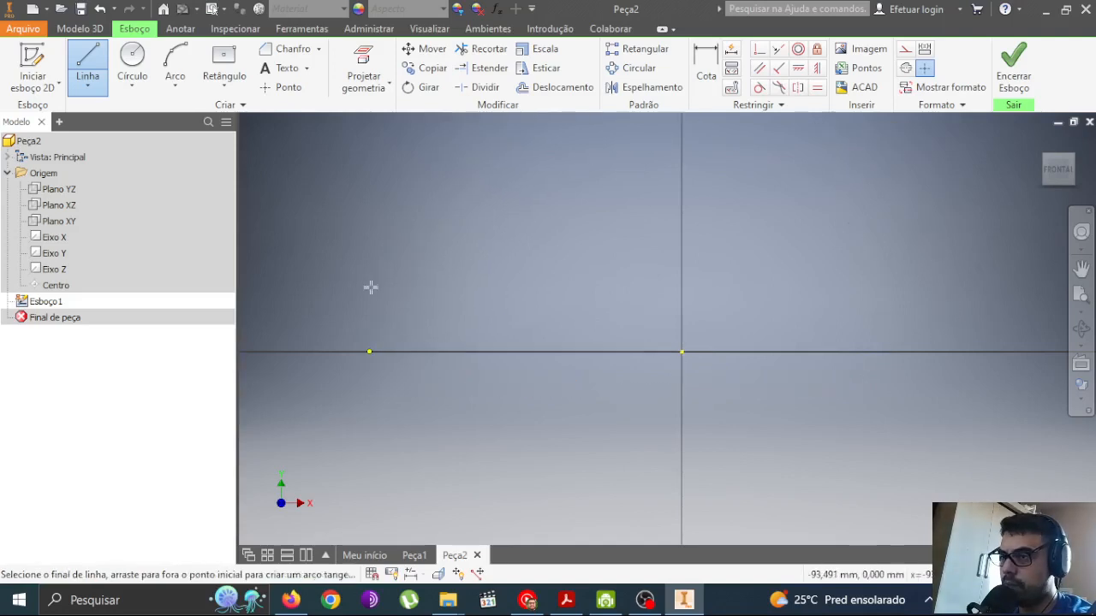
Step: Continue the line chain from the baseline's outer end into a tall flange and a lower peaked section, closing it vertically on the baseline near the origin
click(370, 139)
click(457, 137)
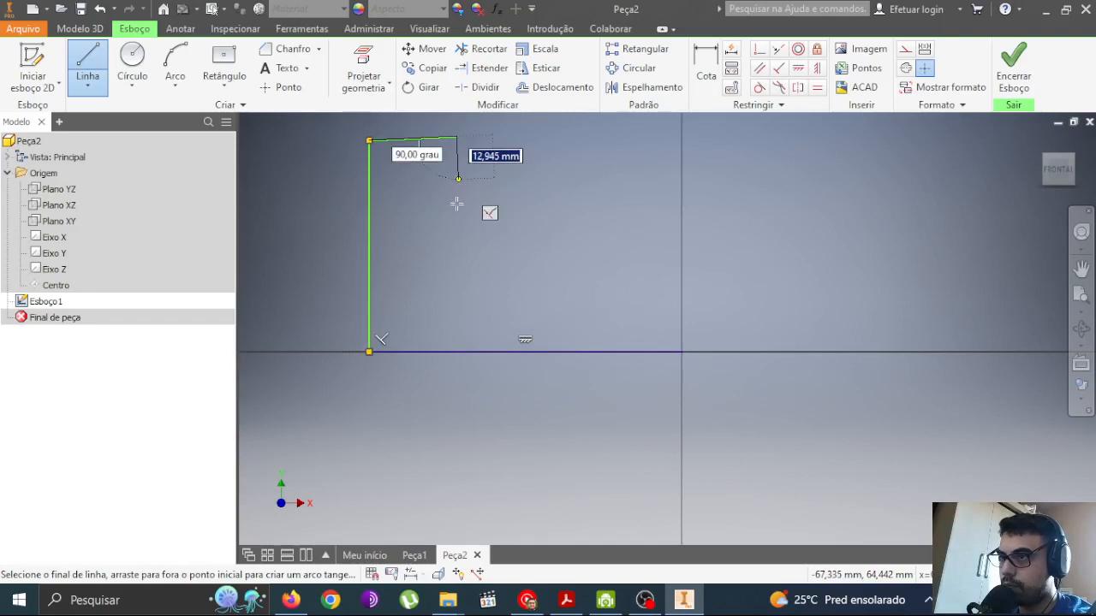
click(456, 269)
click(568, 232)
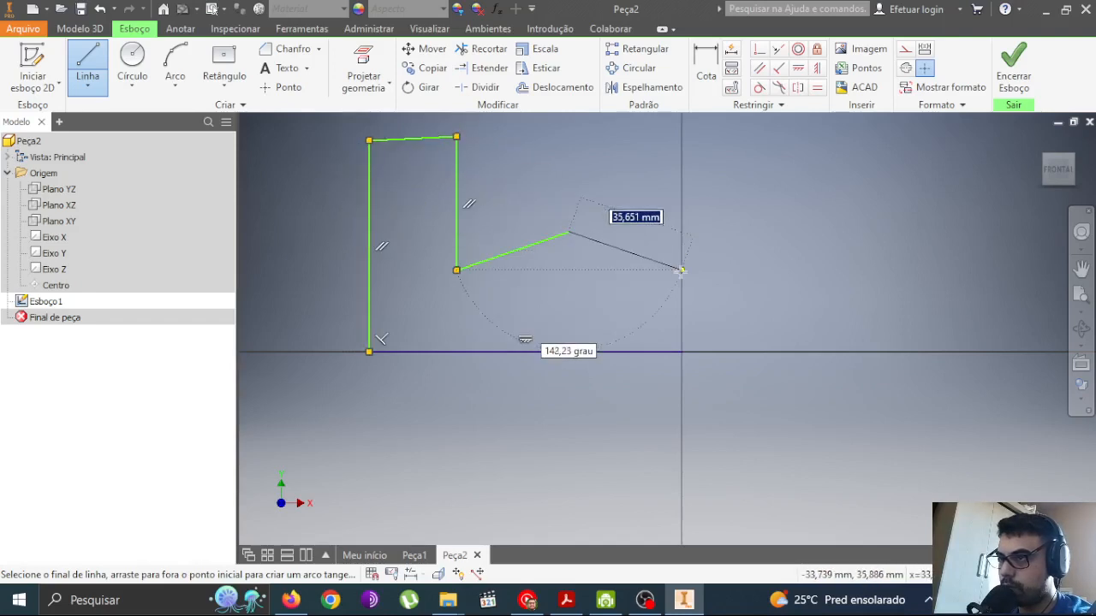
click(637, 272)
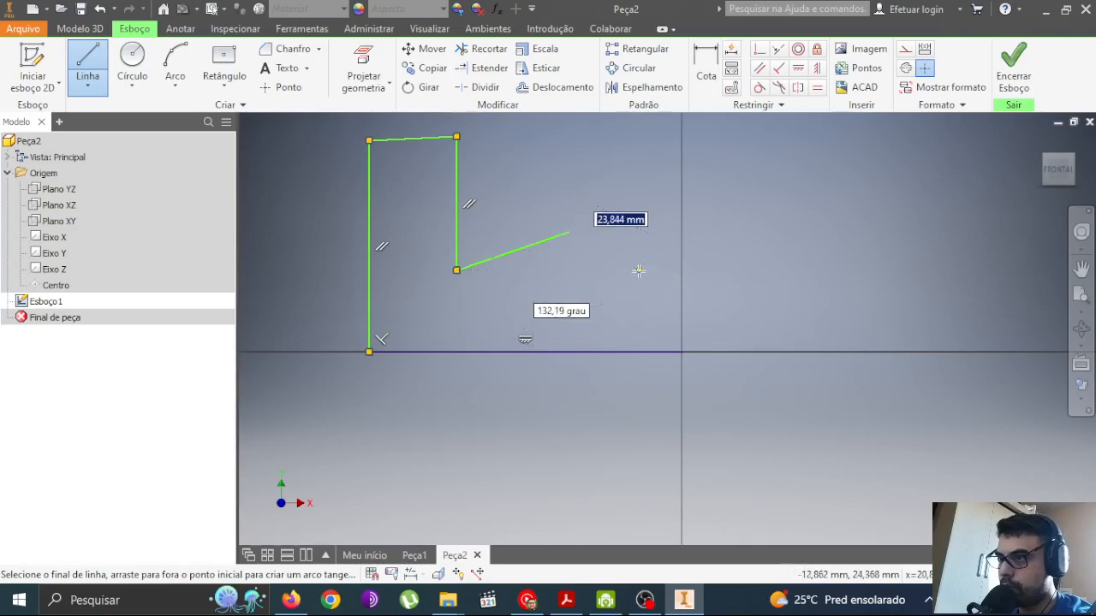
double_click(636, 349)
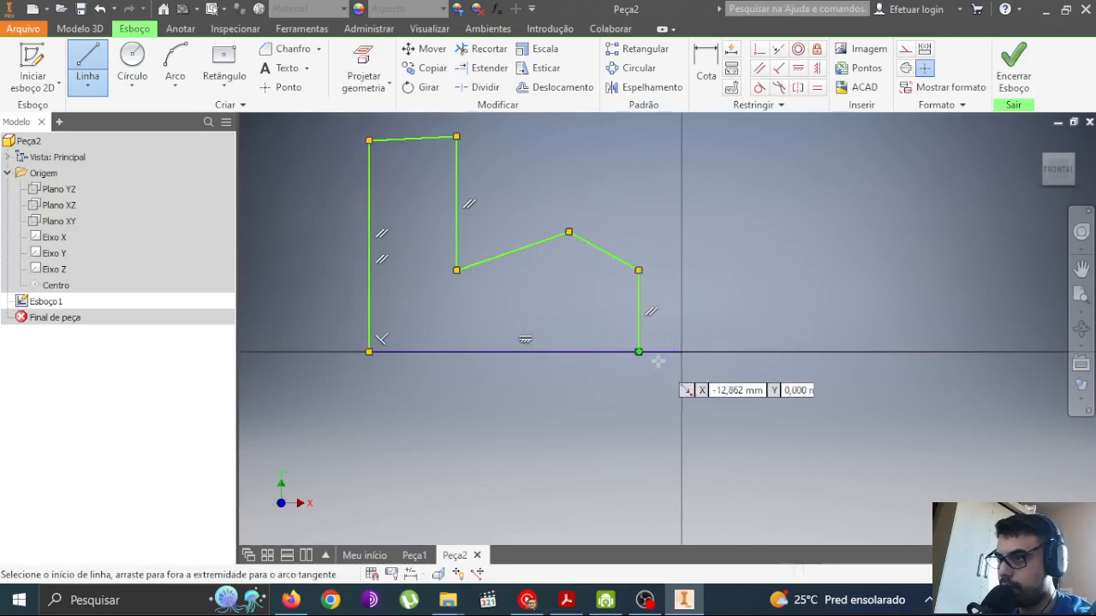
scroll(658, 366, down, 5)
key(Escape)
scroll(689, 330, up, 3)
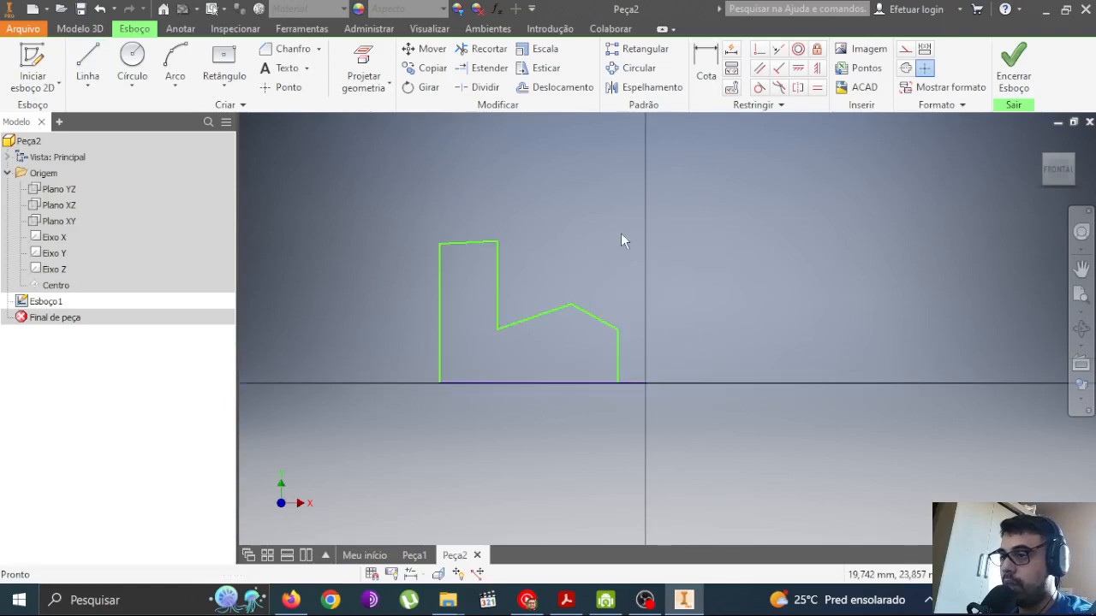
Step: Mirror the whole profile across the horizontal baseline
mouse_move(618, 209)
mouse_down()
mouse_move(533, 312)
mouse_move(434, 364)
mouse_move(415, 361)
mouse_up()
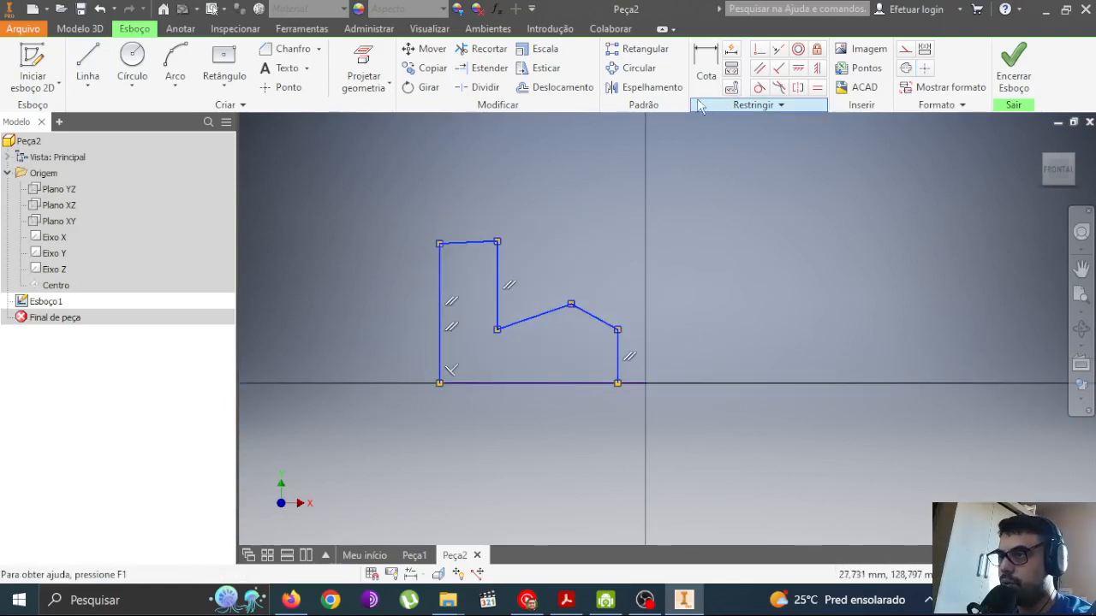
click(659, 88)
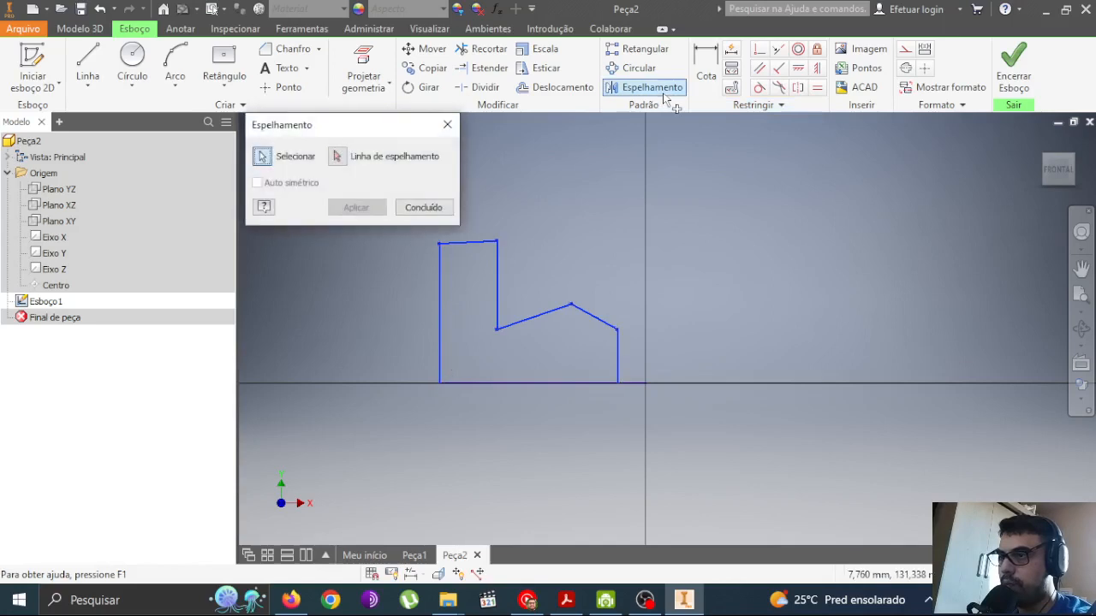
click(336, 156)
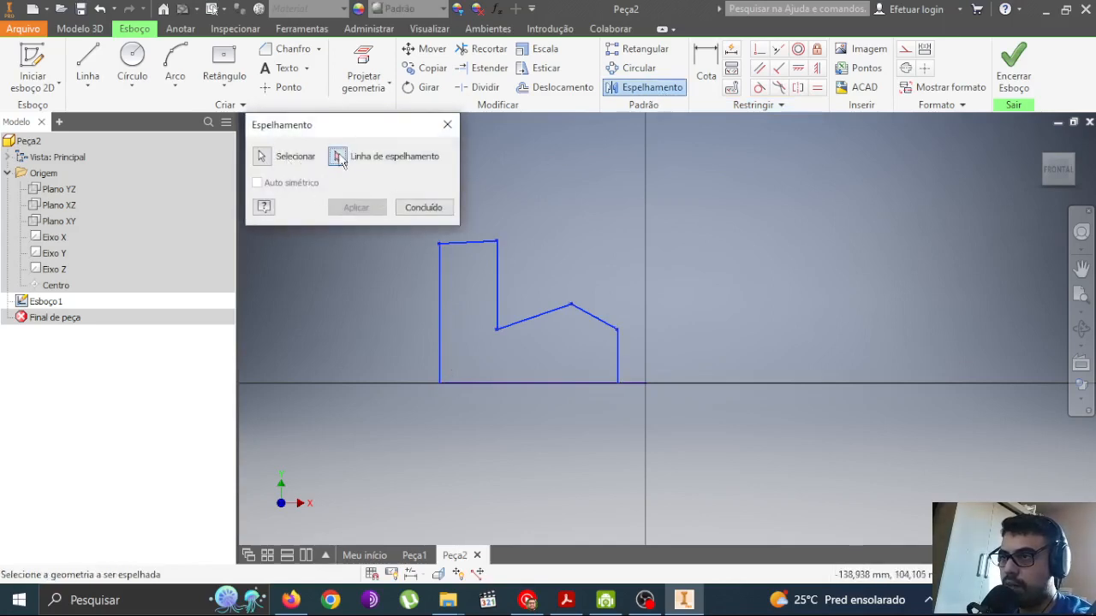
click(485, 383)
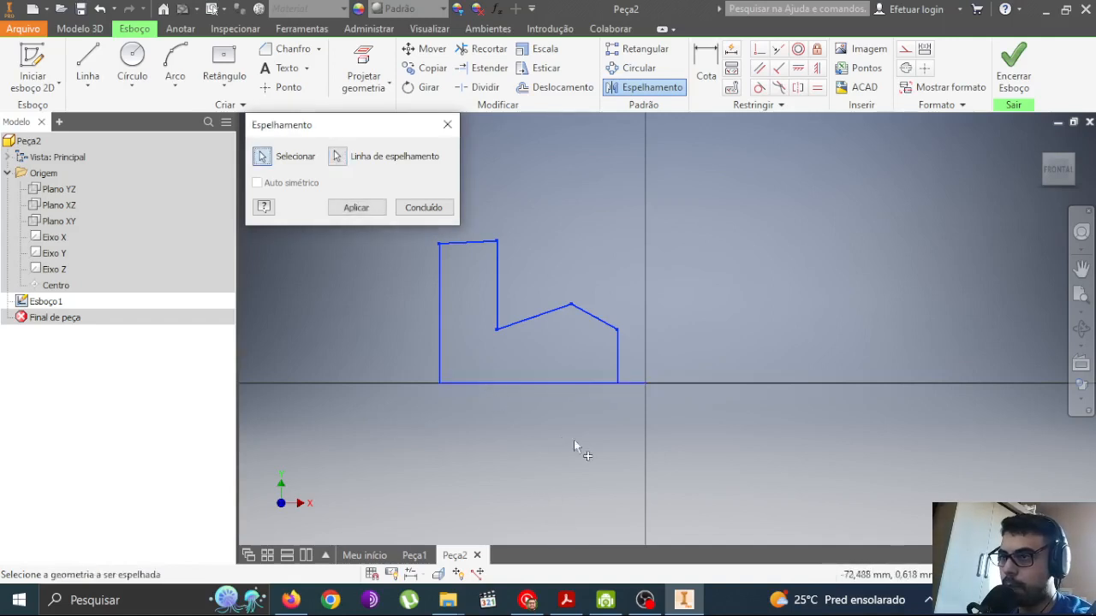
middle_drag(574, 442, 582, 340)
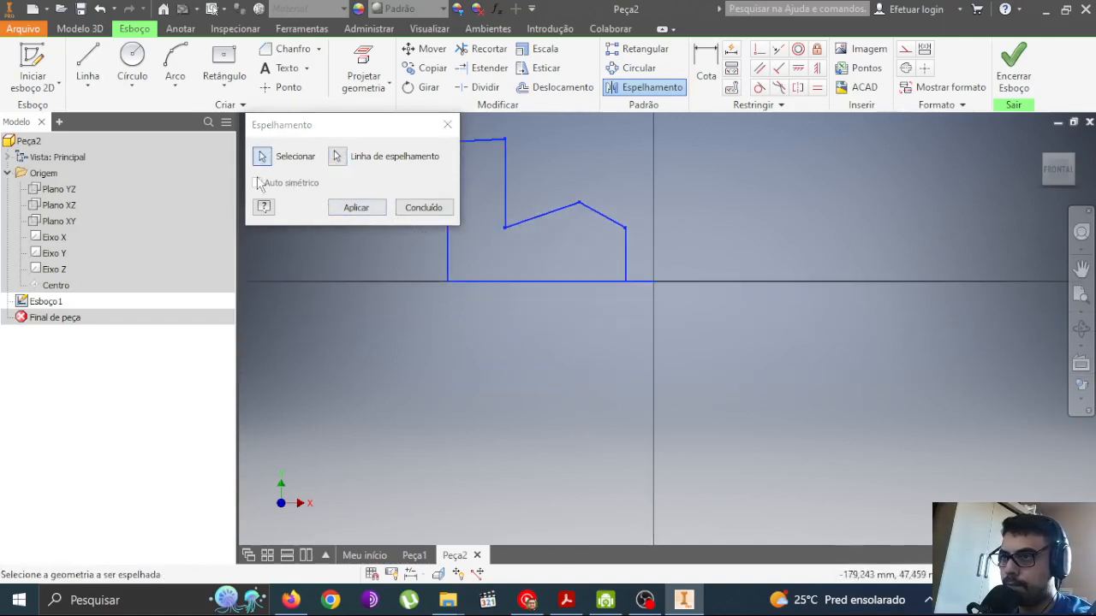
click(356, 207)
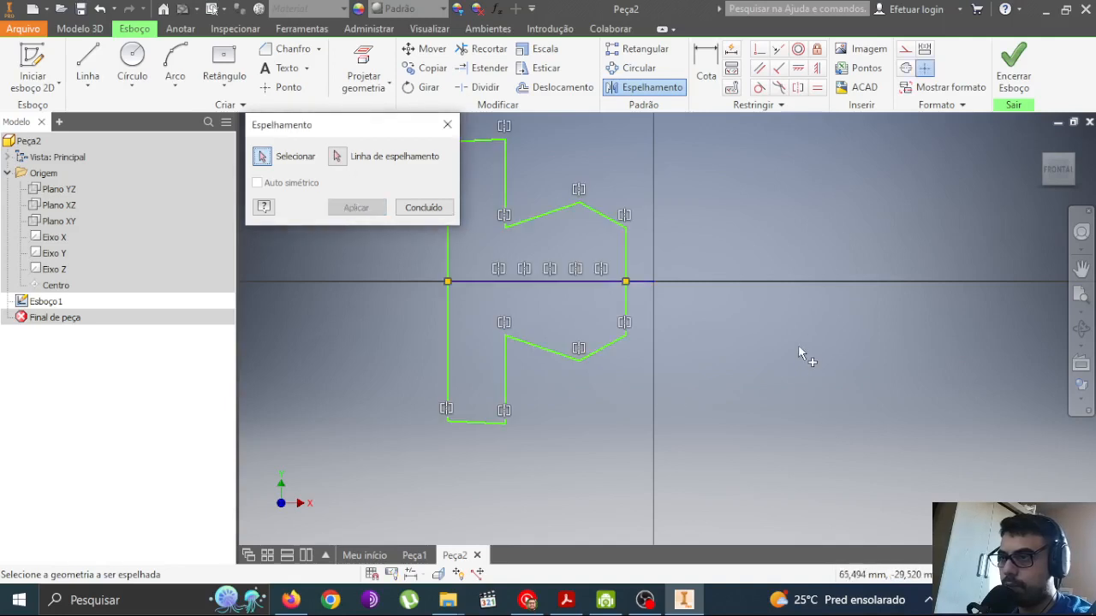
click(423, 207)
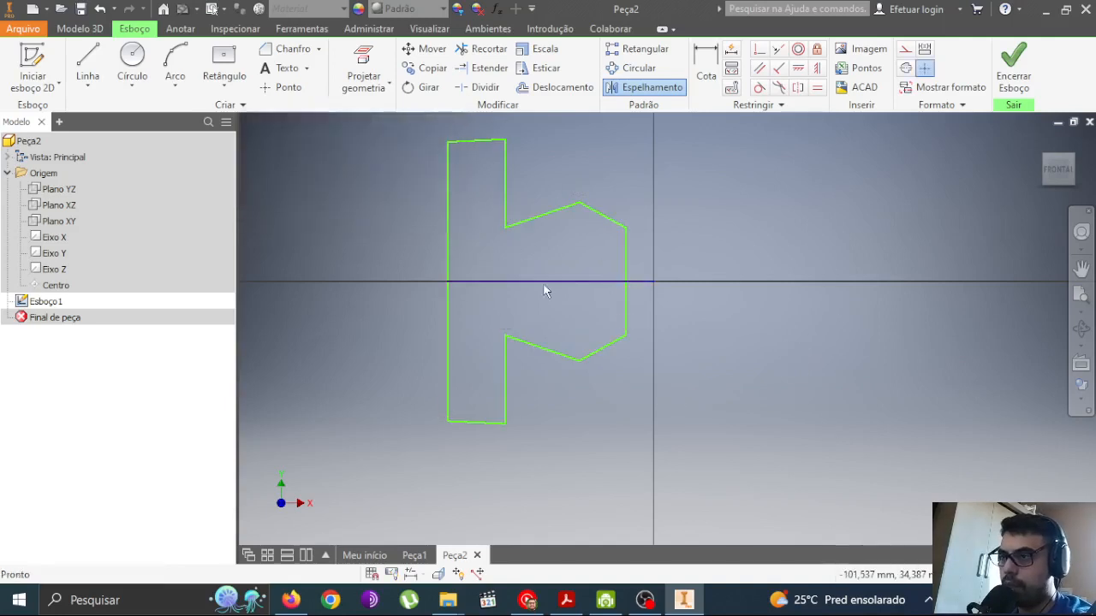
Step: Finish the sketch and preview a full revolve of both profile halves about the origin's Y axis, without creating the solid
click(1014, 64)
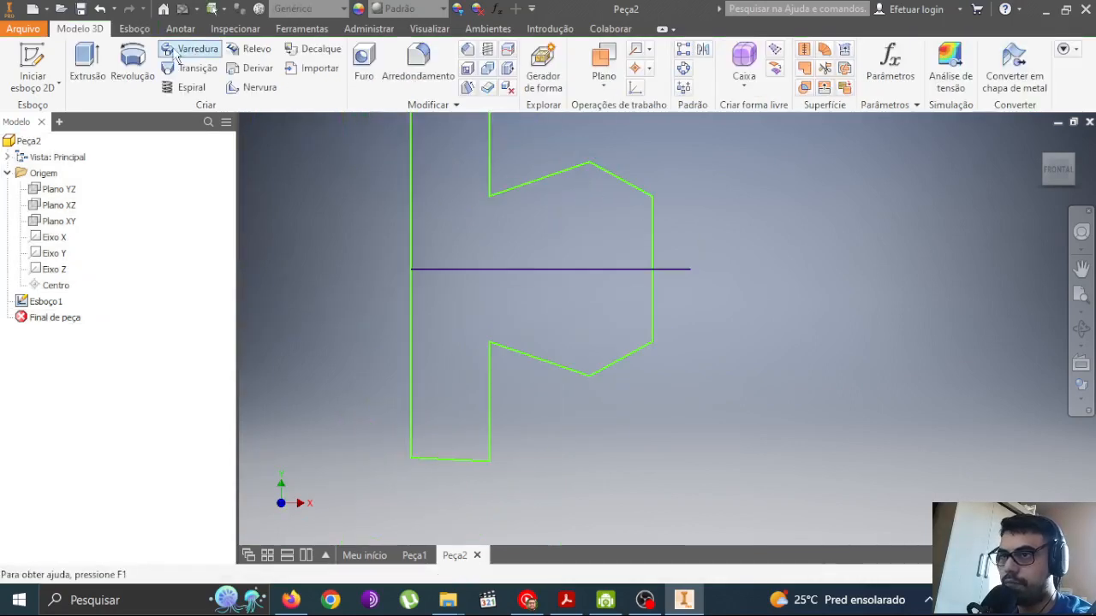
click(133, 65)
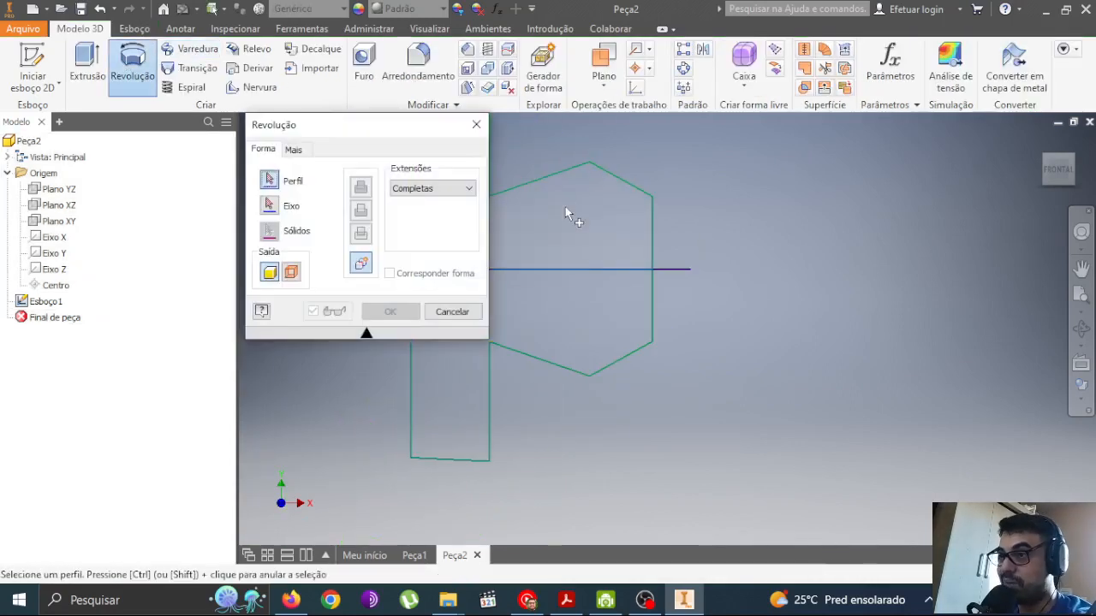
click(564, 205)
click(611, 314)
scroll(723, 274, up, 2)
scroll(723, 274, up, 2)
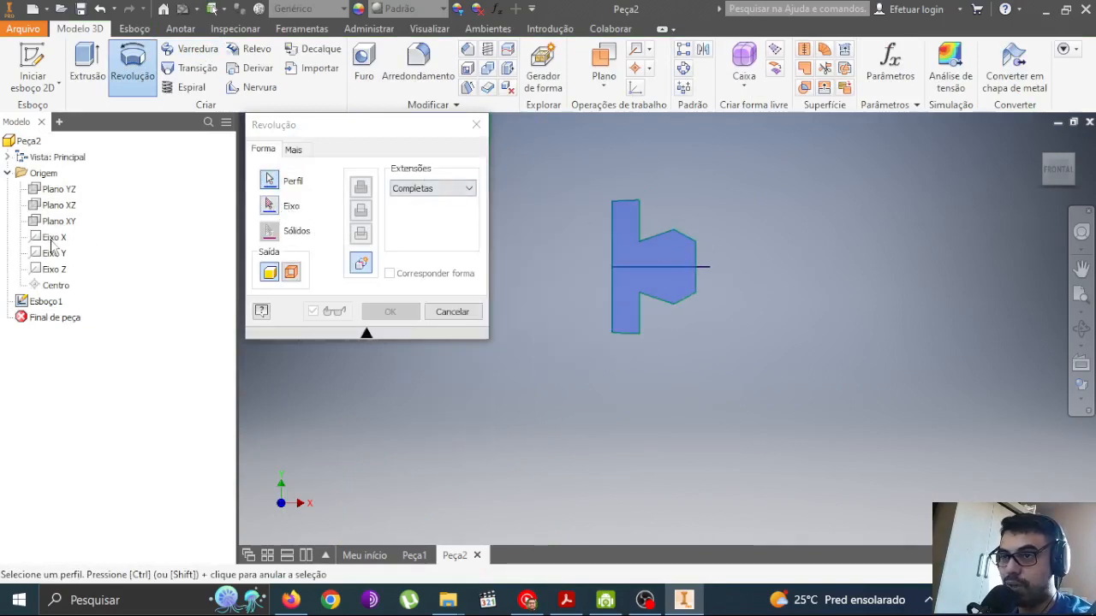
click(272, 208)
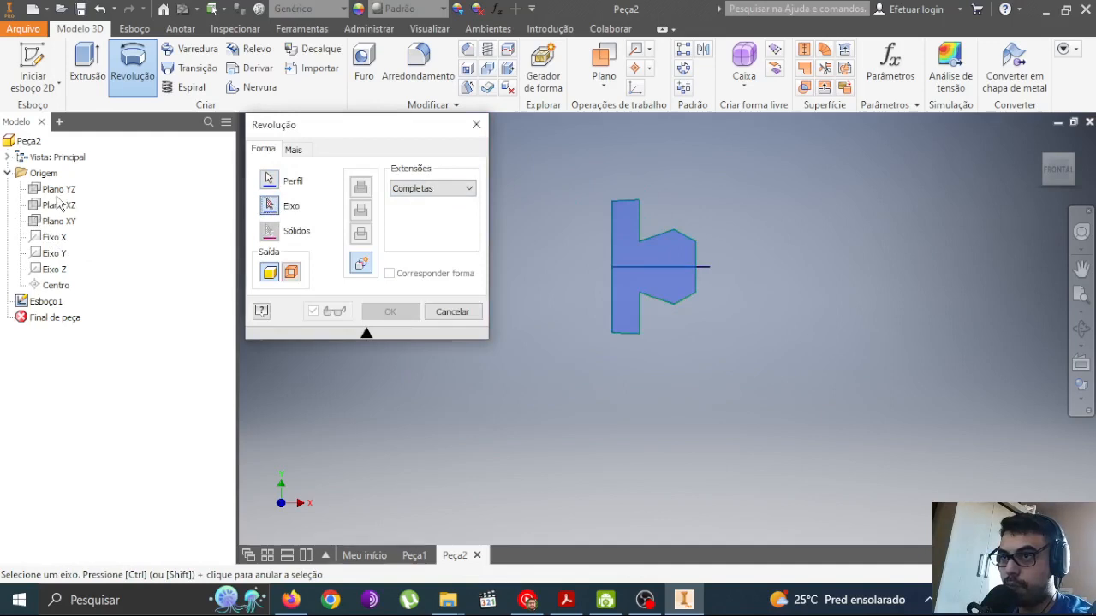
click(51, 254)
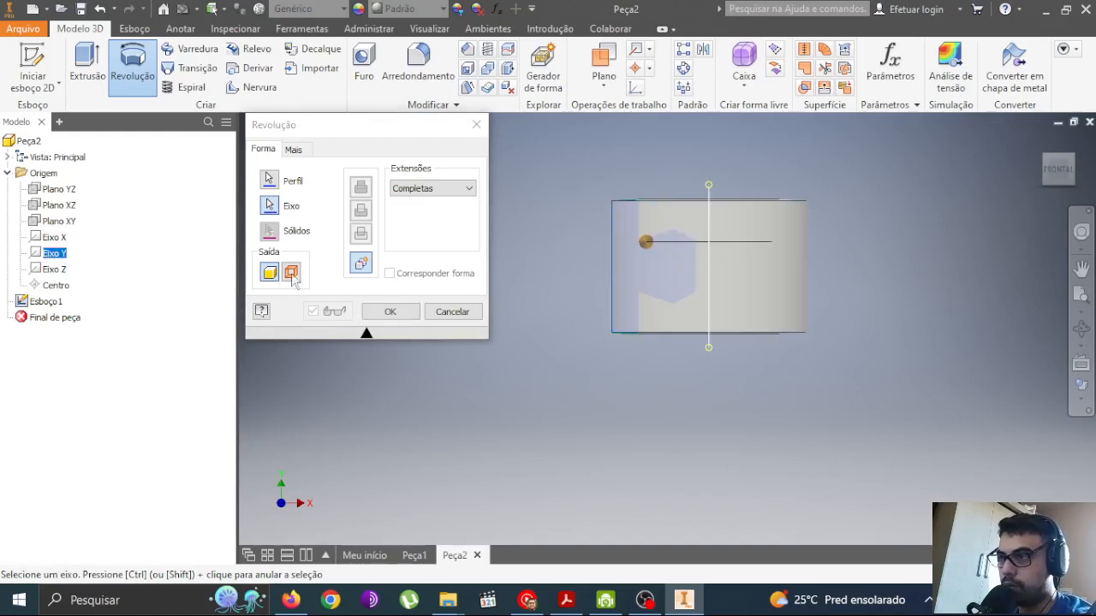
shift+middle_drag(694, 260, 667, 248)
shift+middle_drag(727, 275, 722, 297)
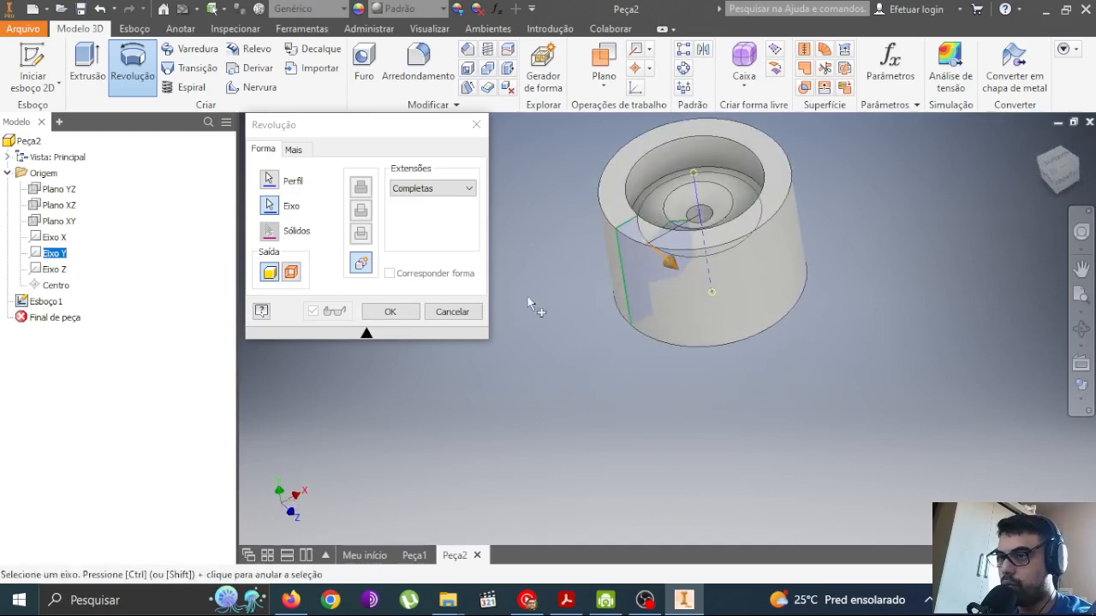
click(464, 314)
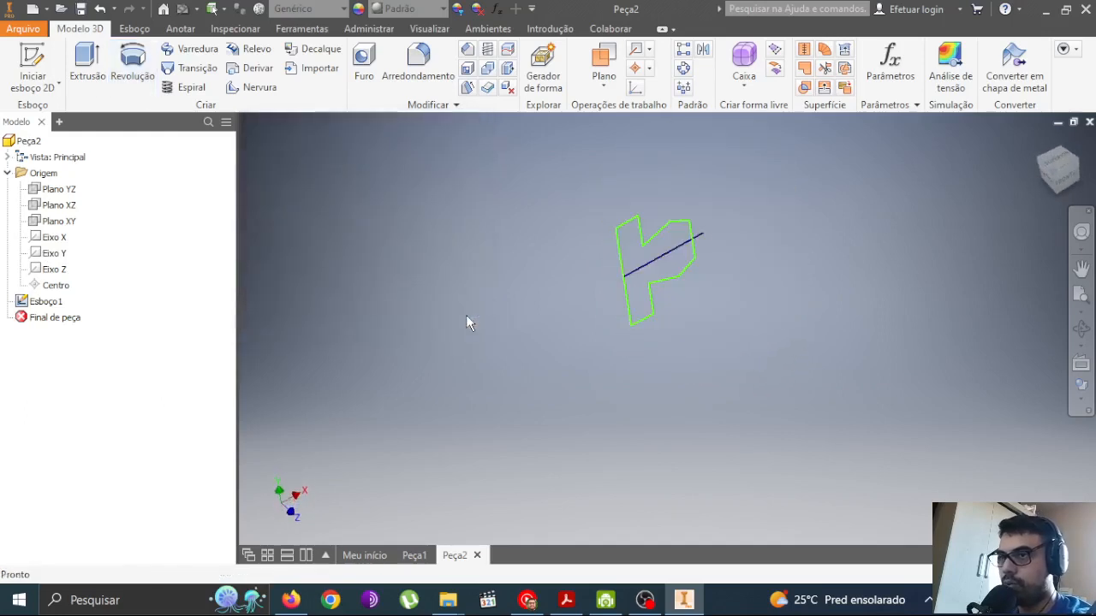
Step: Return to the front view and reopen Esboço1 for editing
middle_drag(665, 218, 597, 263)
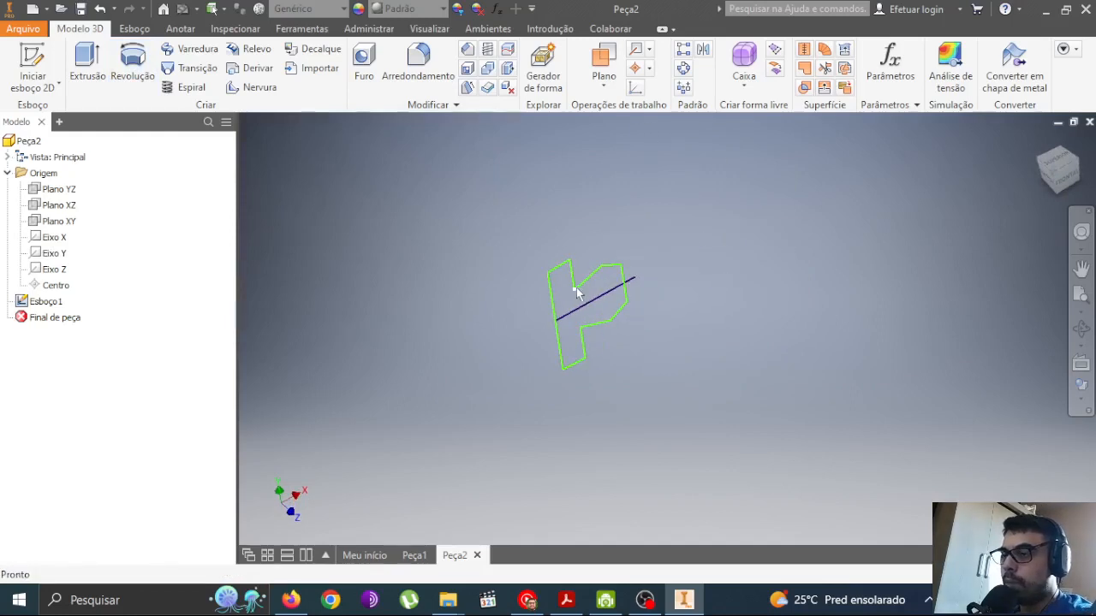
scroll(578, 293, down, 3)
click(1068, 187)
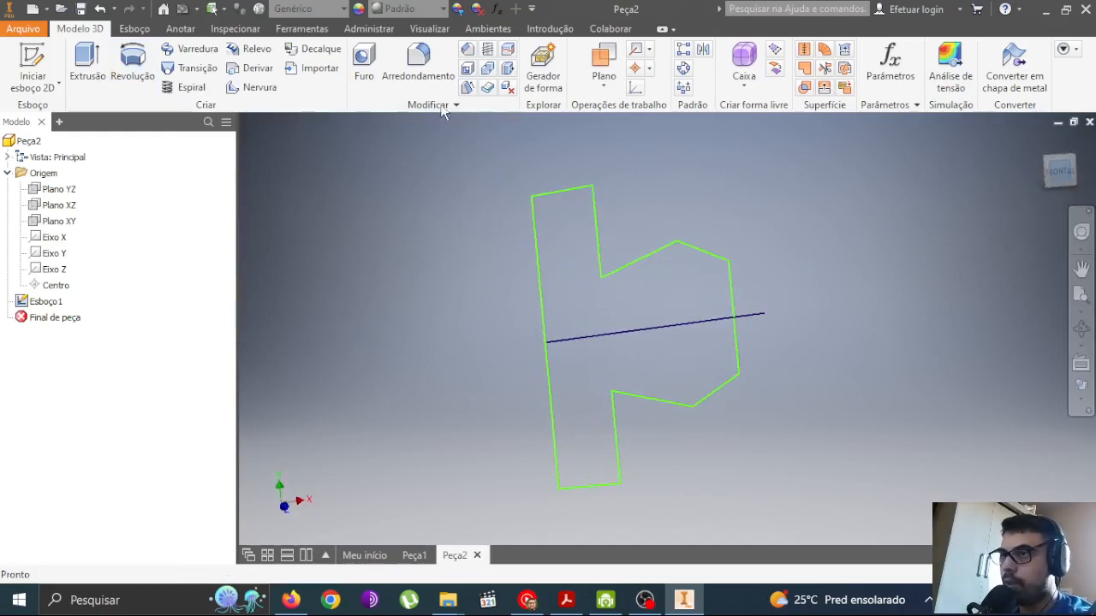
click(134, 28)
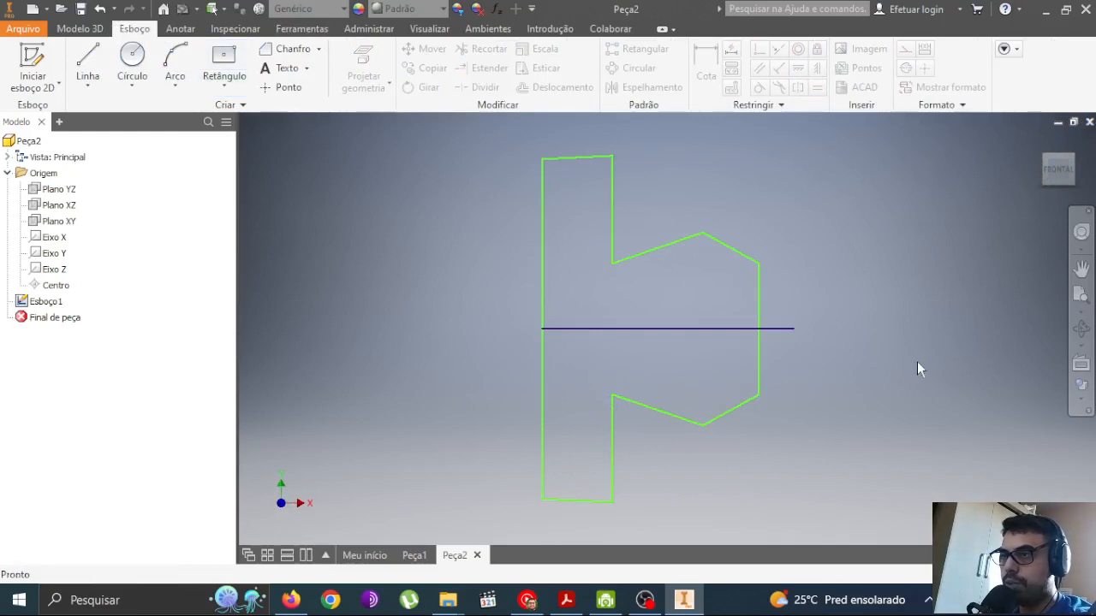
click(23, 299)
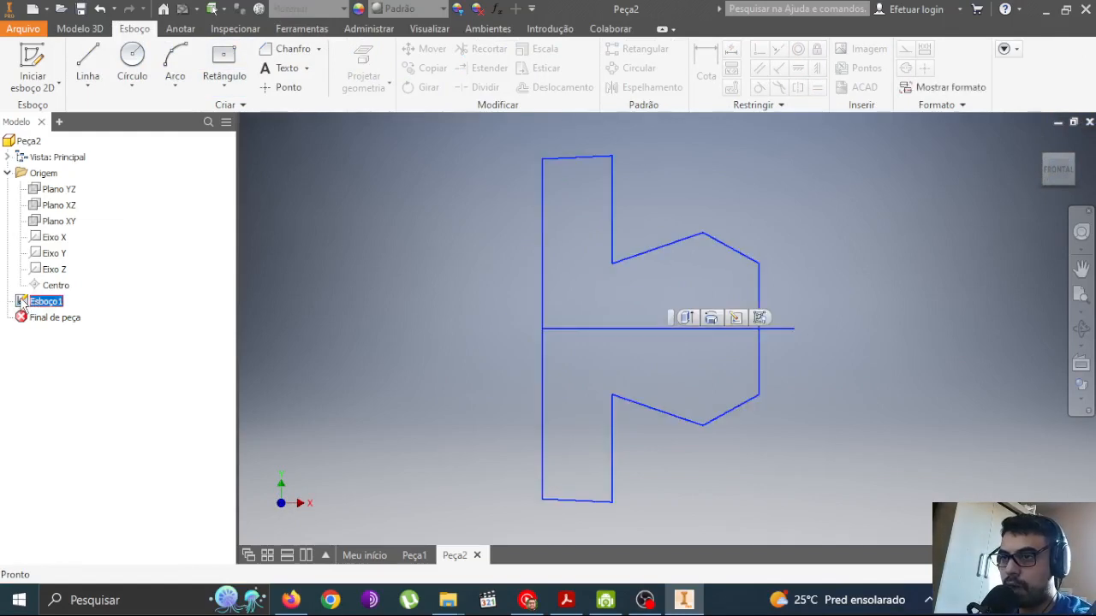
right_click(24, 300)
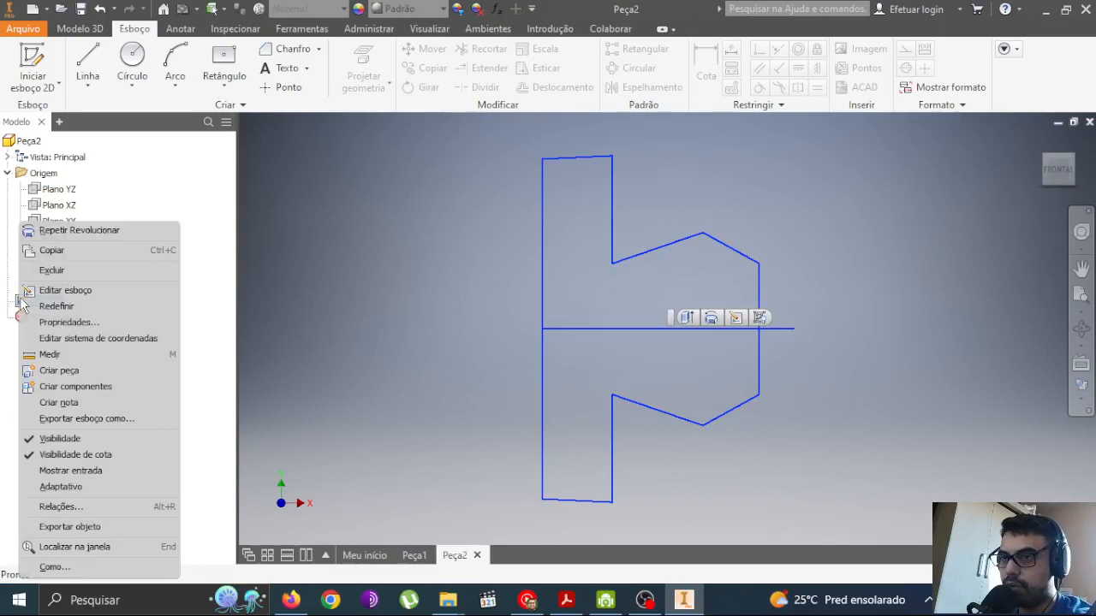
click(73, 292)
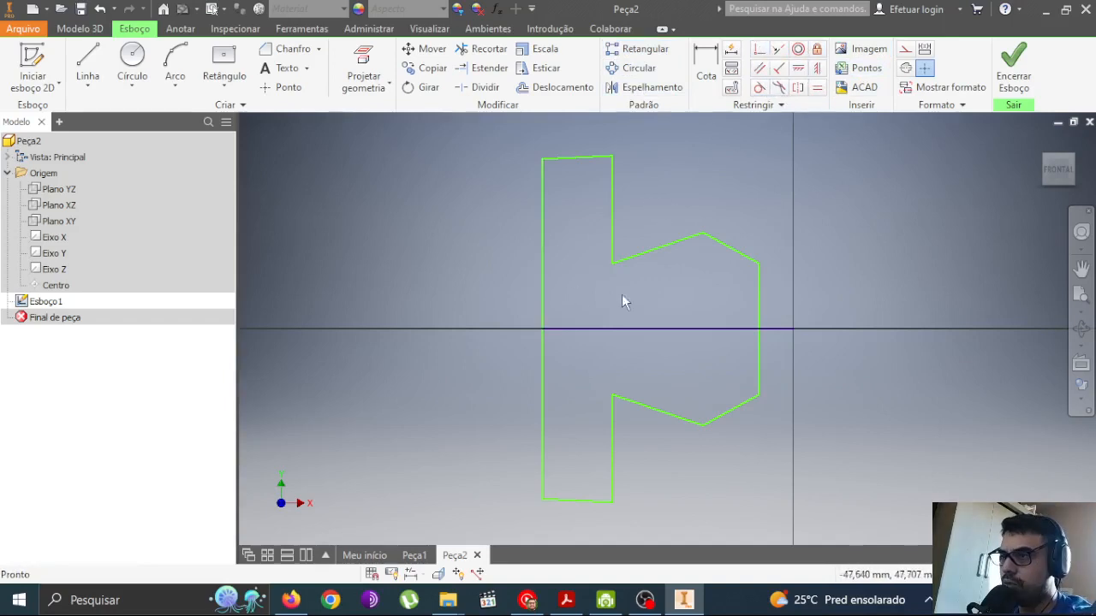
Step: Move the upper flange's inner corner outward and down, and apply a horizontal constraint to the sloped top line
mouse_move(614, 162)
mouse_down()
mouse_move(604, 140)
mouse_move(648, 179)
mouse_move(631, 181)
mouse_up()
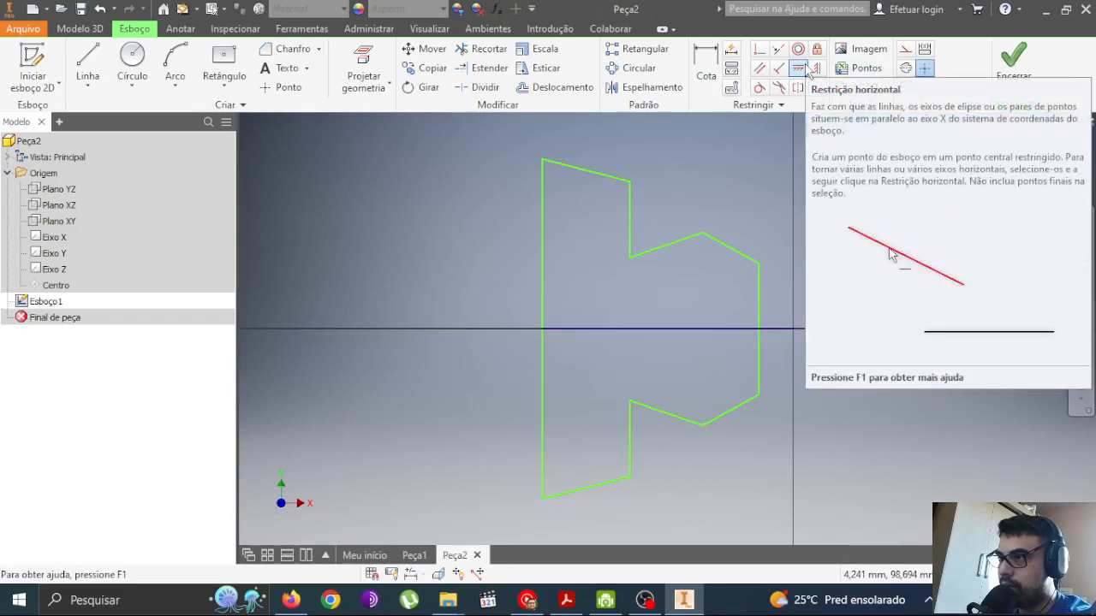
click(803, 69)
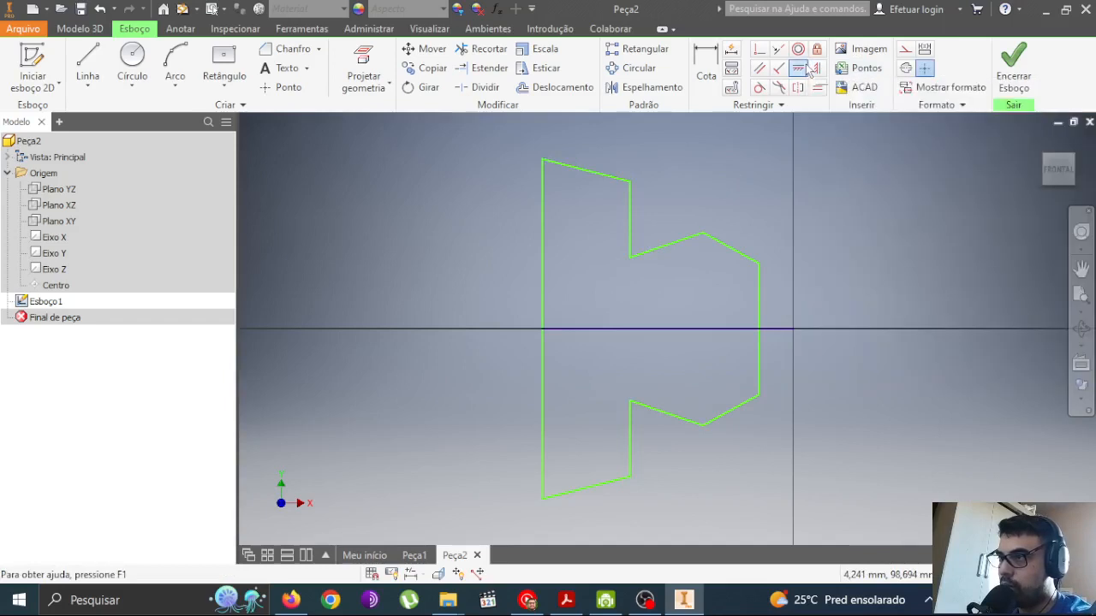
click(614, 177)
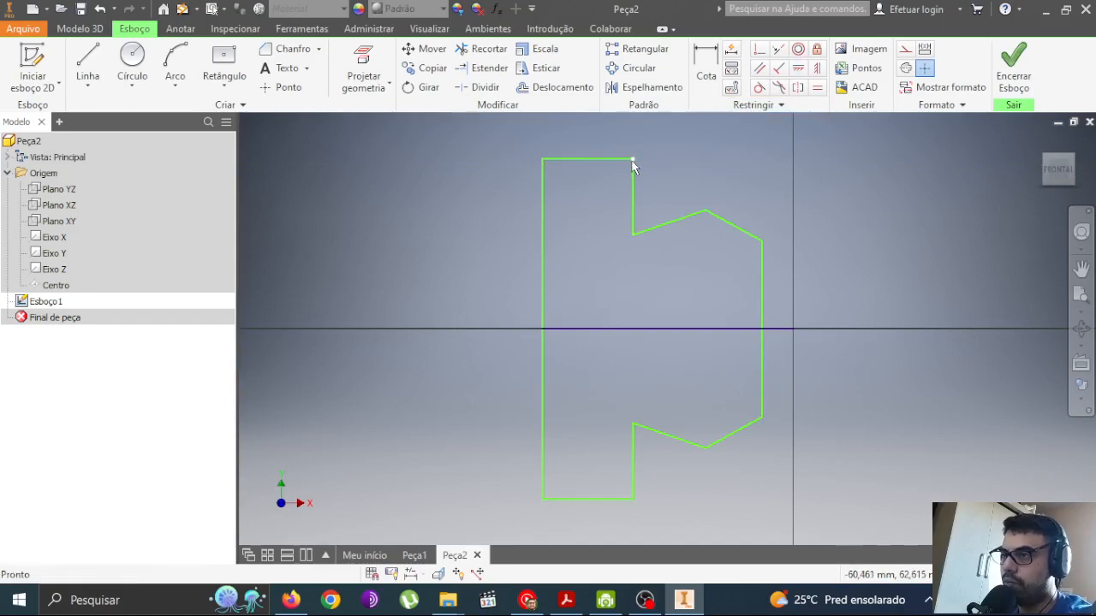
Step: Widen the flange slightly by moving its upper inner corner toward the origin, and finish the sketch
drag(632, 163, 648, 160)
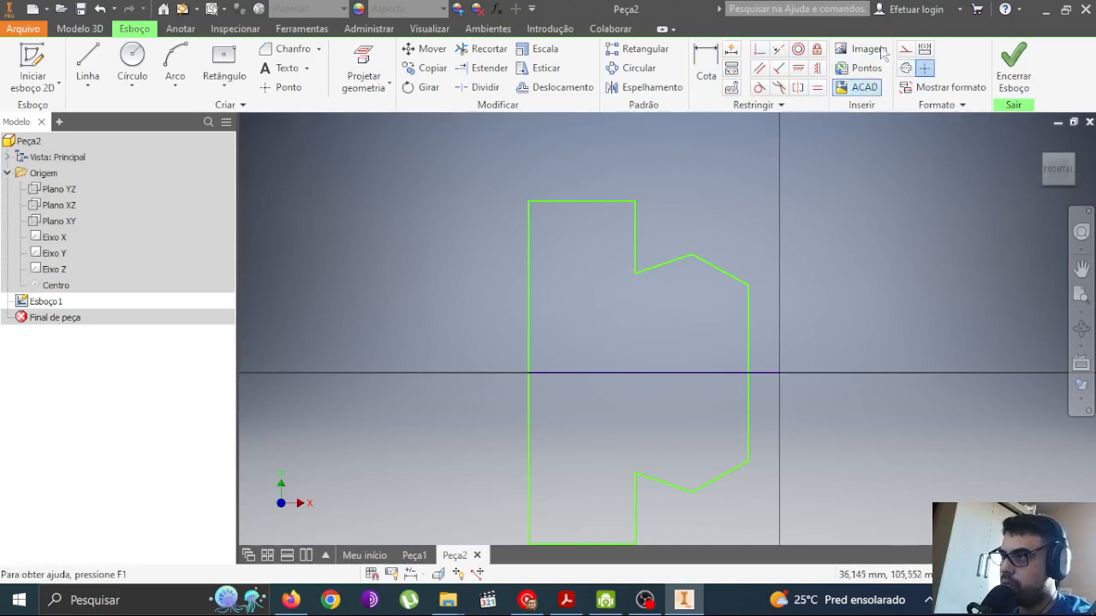
click(963, 105)
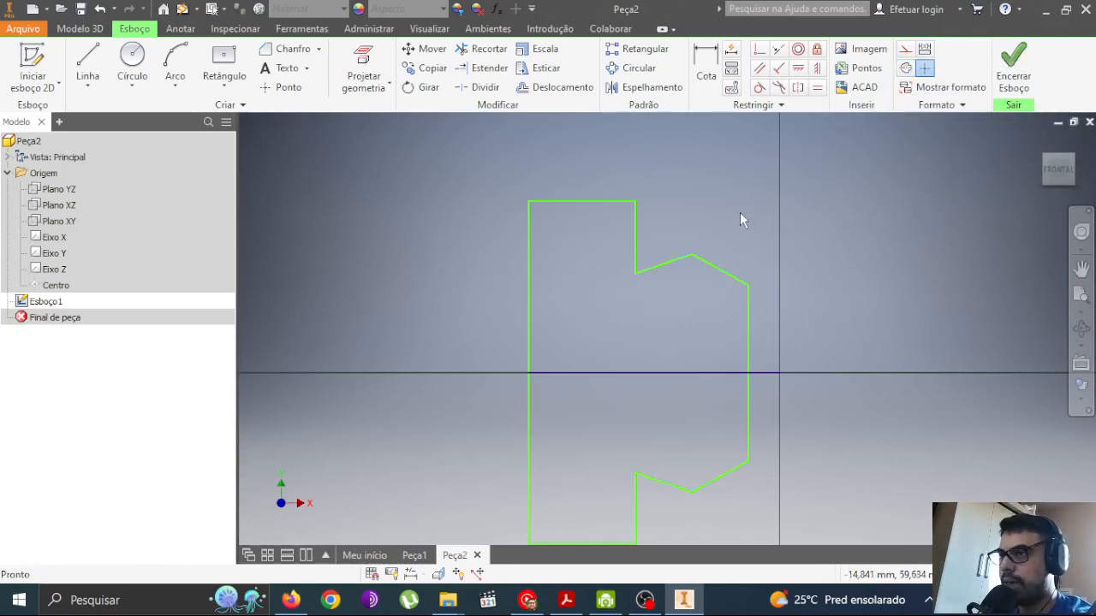
click(1003, 73)
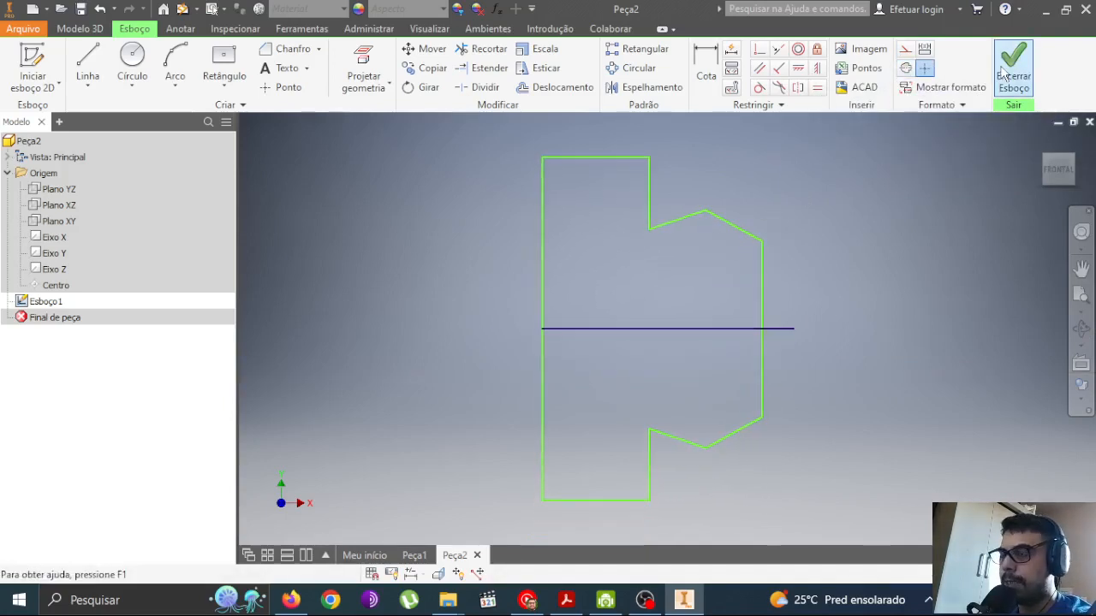